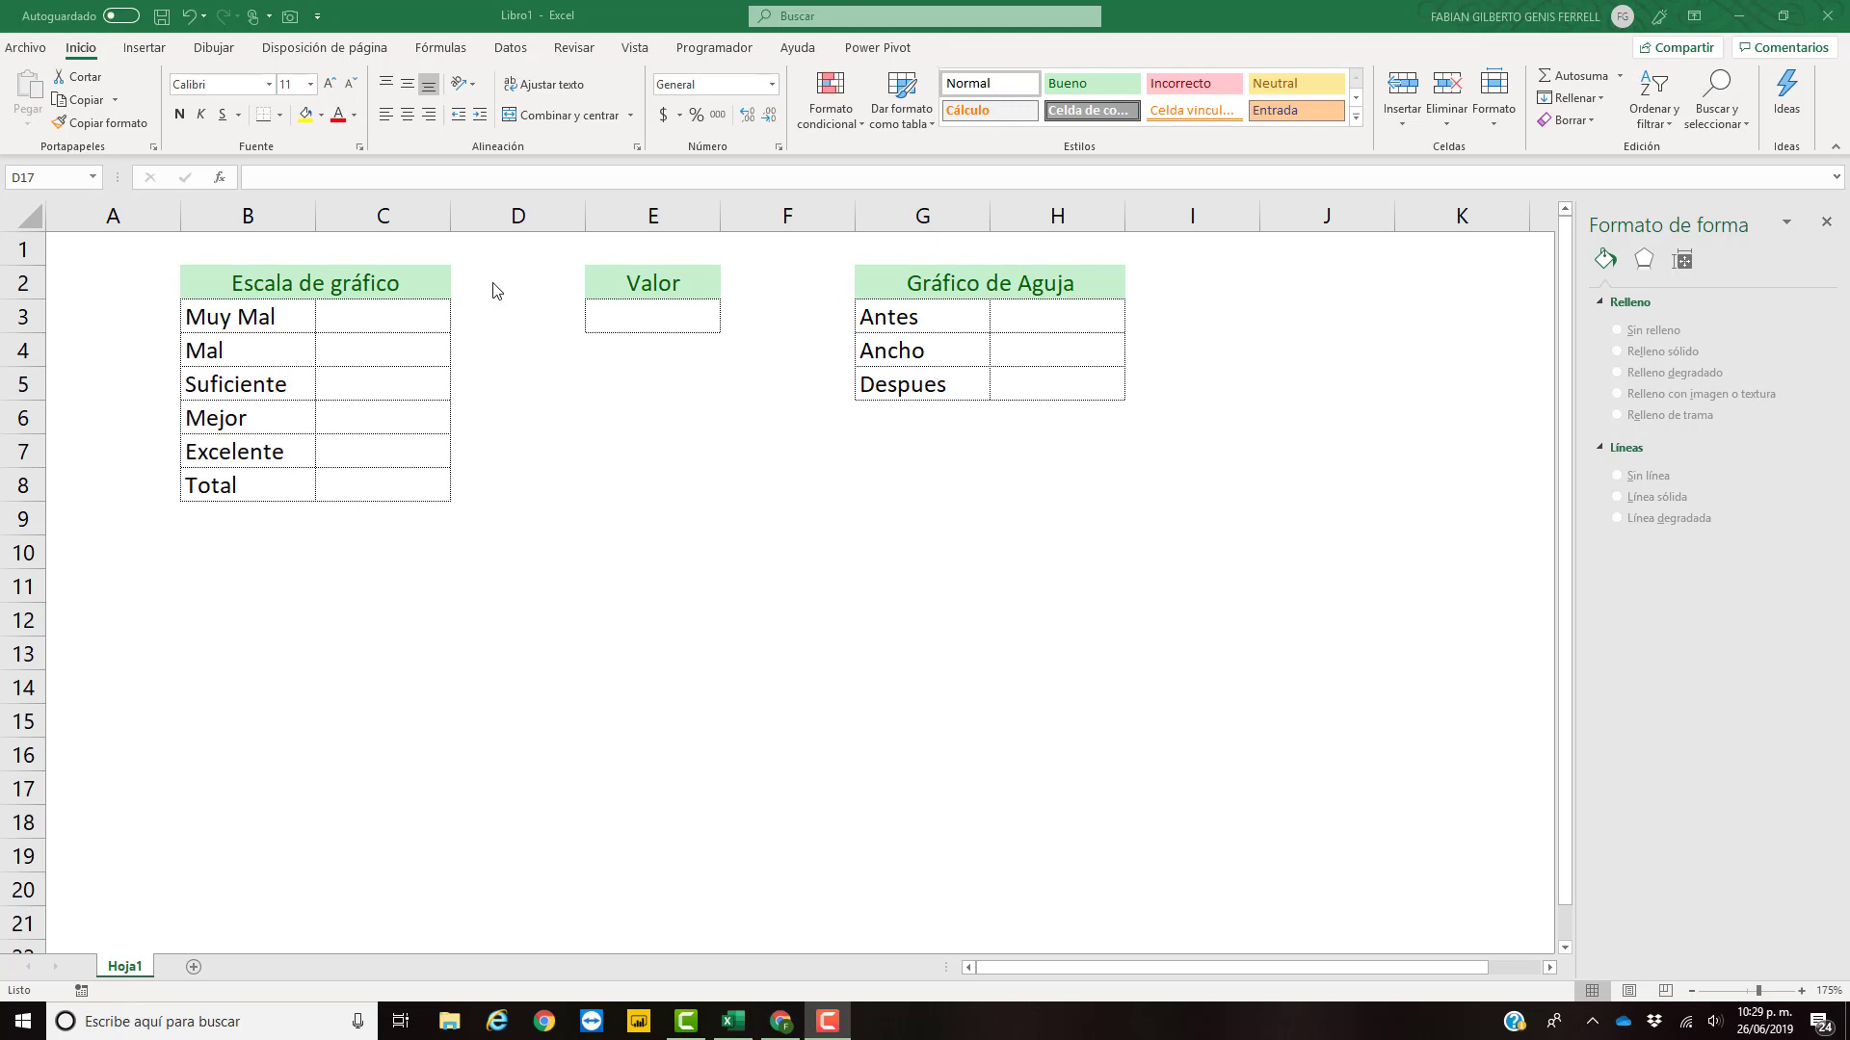
- Review the Escala de gráfico table's categories, from Muy Mal to Excelente, and its value and Total cells
left_click(138, 48)
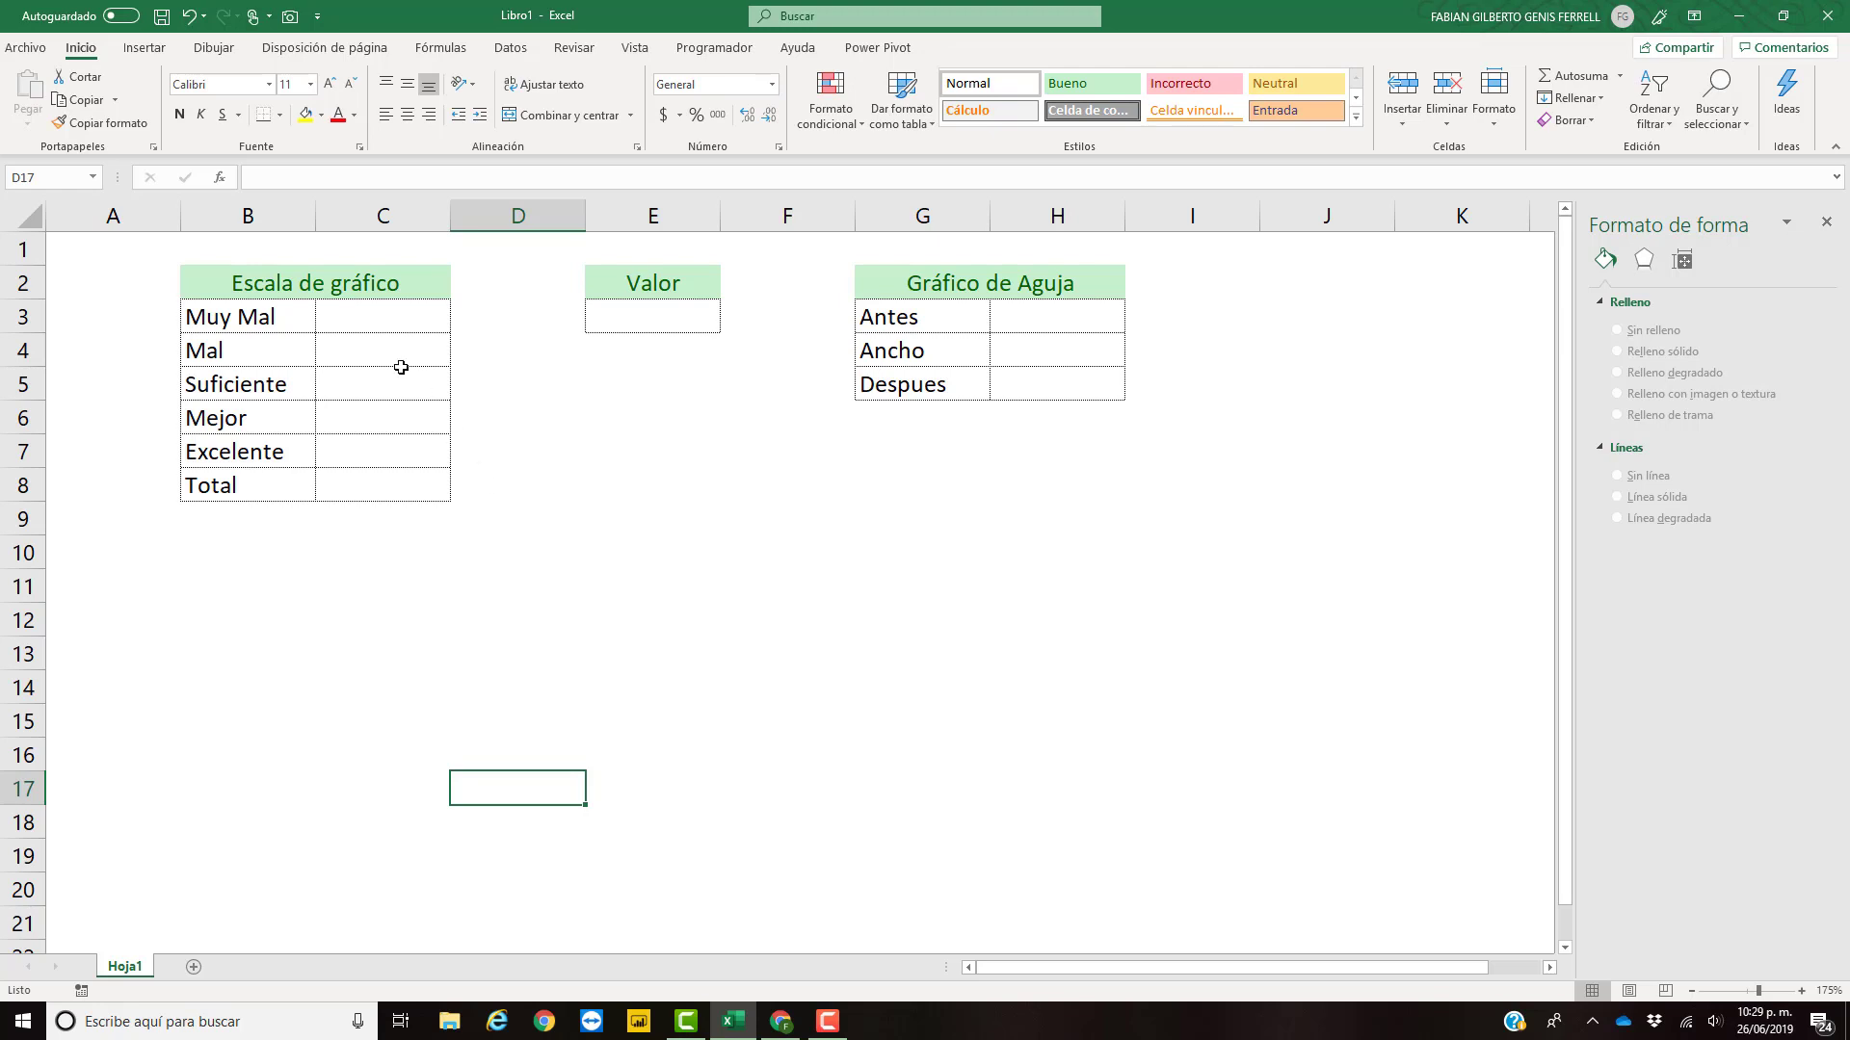
left_click(368, 325)
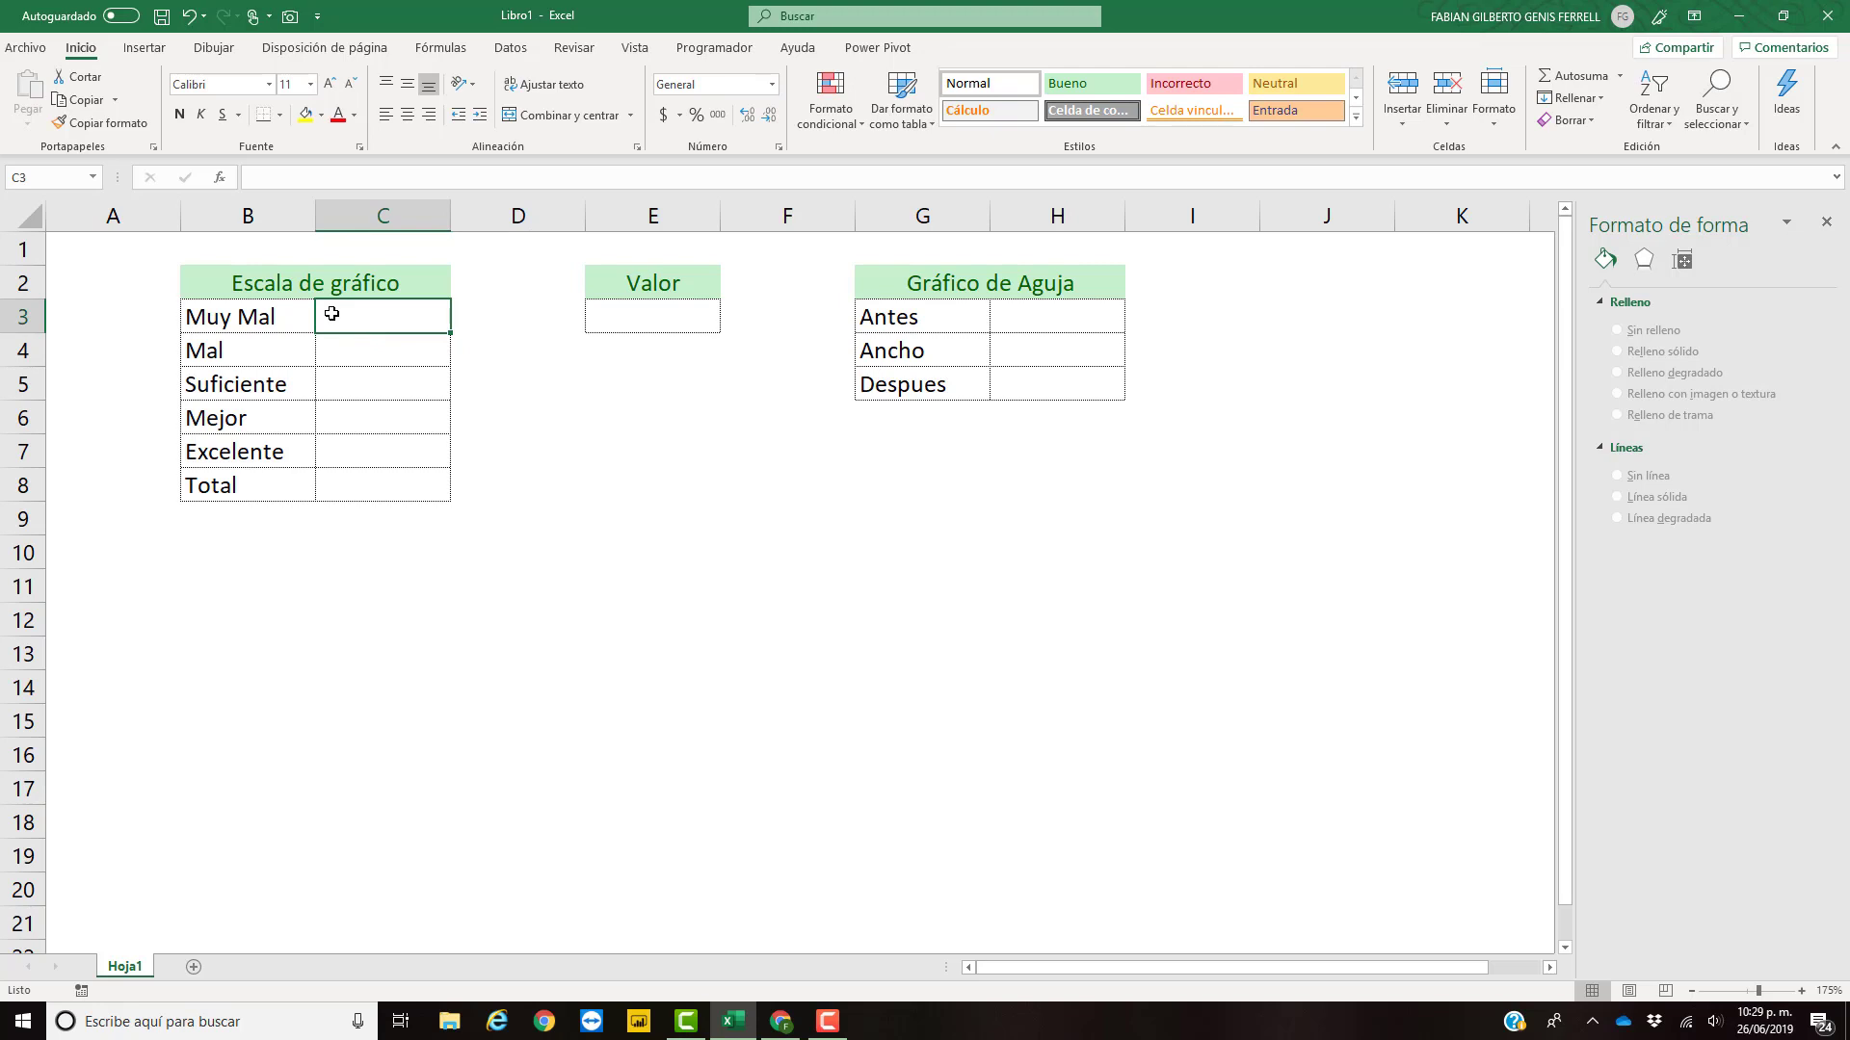
left_click(276, 322)
left_click(273, 352)
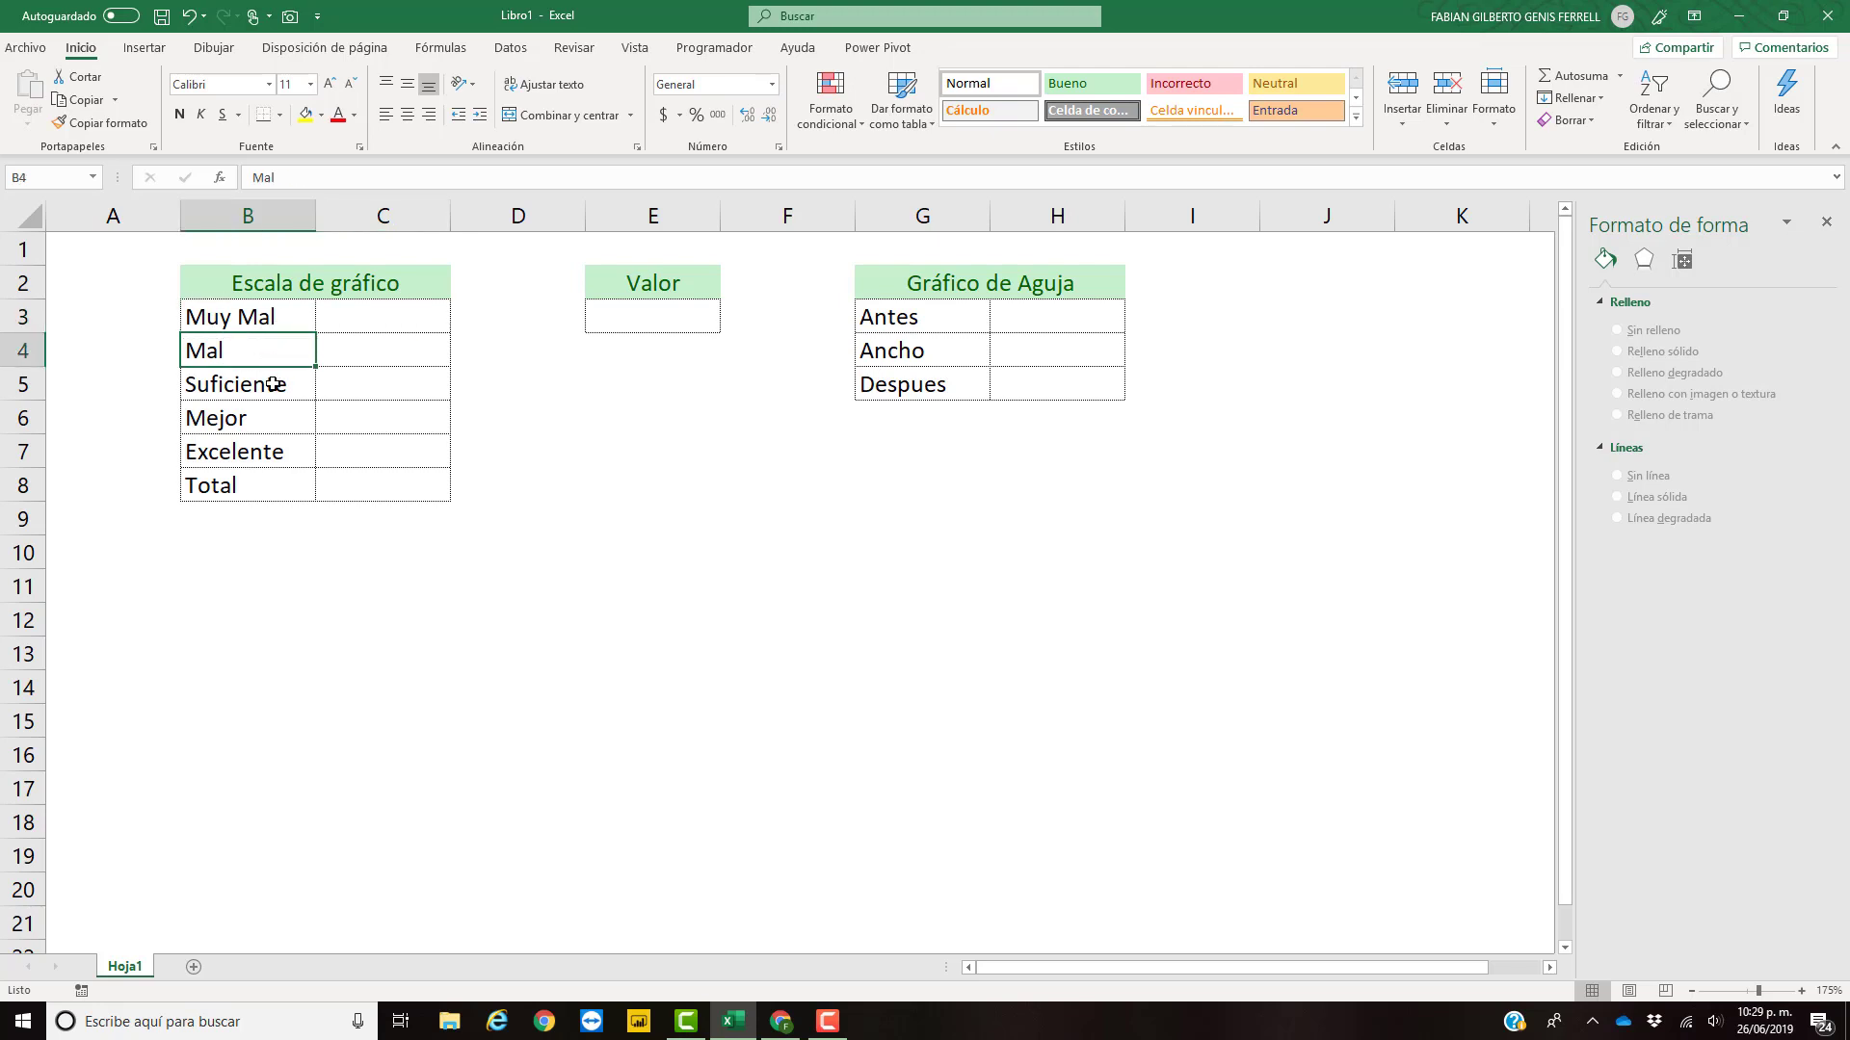
left_click(273, 385)
left_click(269, 410)
left_click(273, 443)
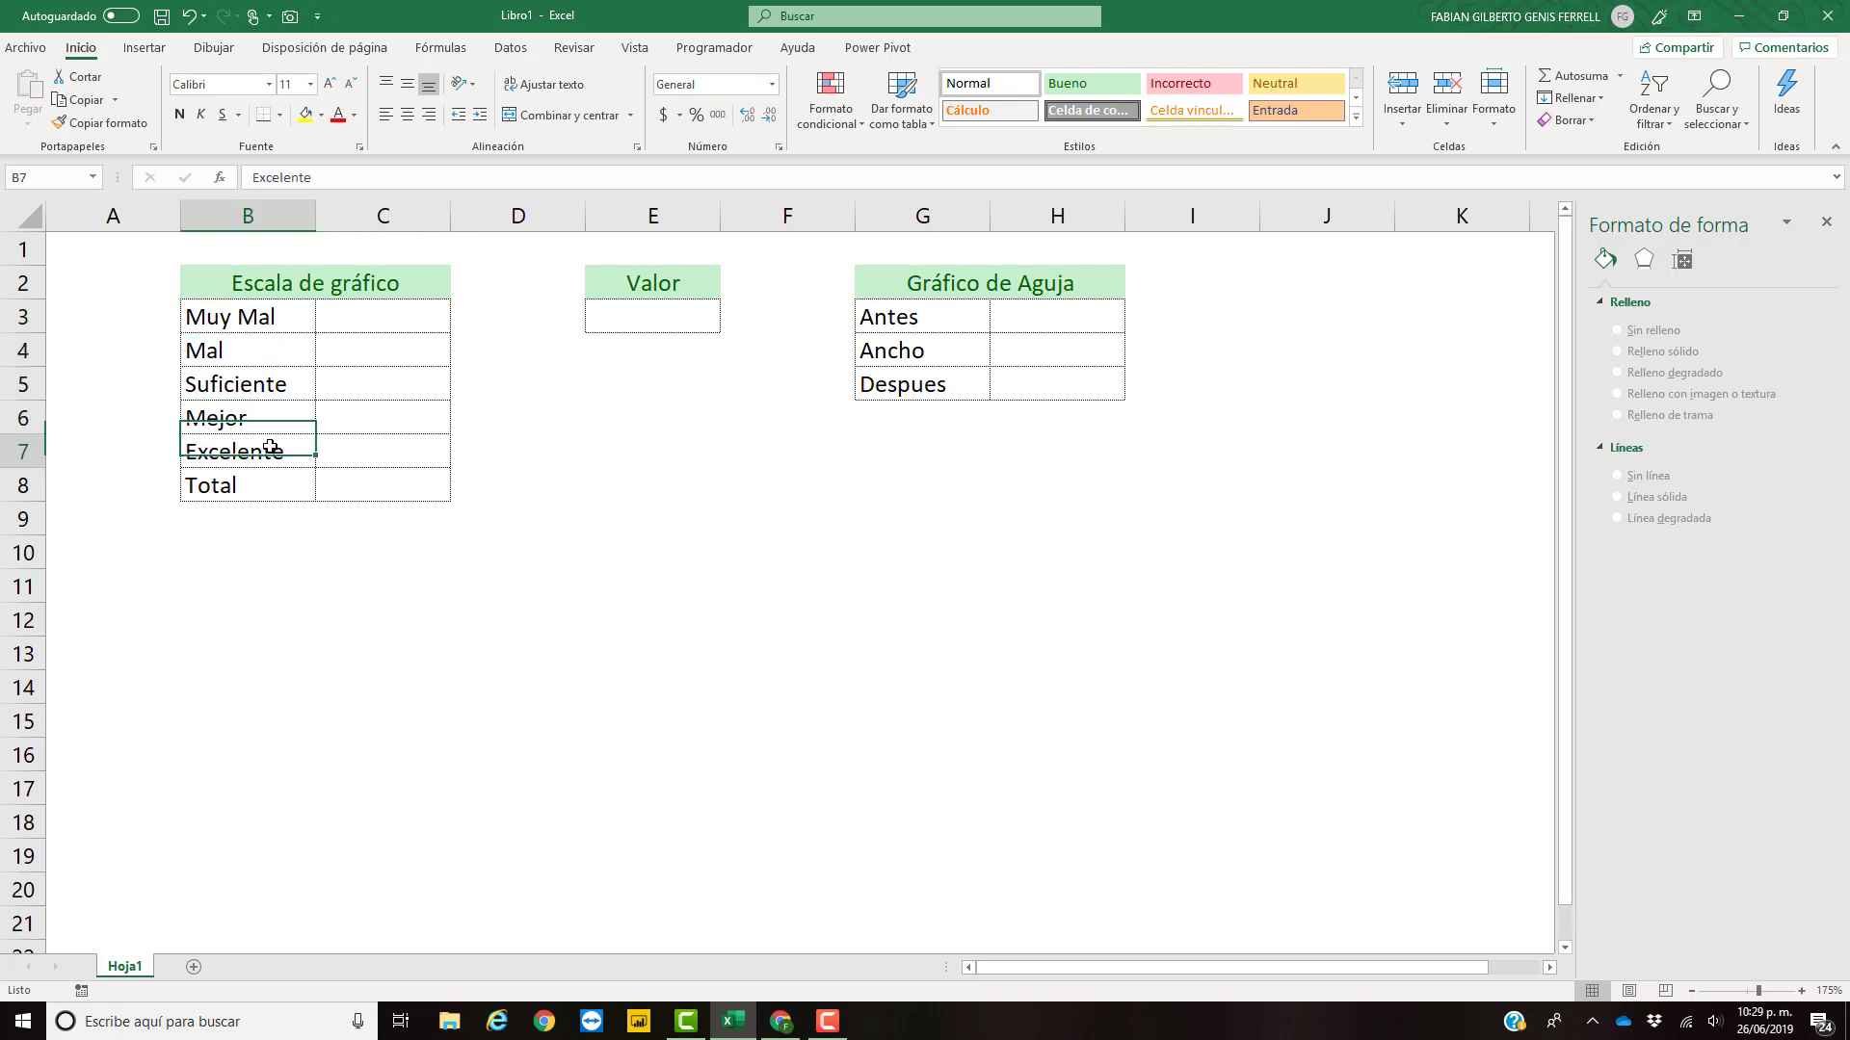
left_click(258, 423)
left_click(256, 387)
left_click(260, 323)
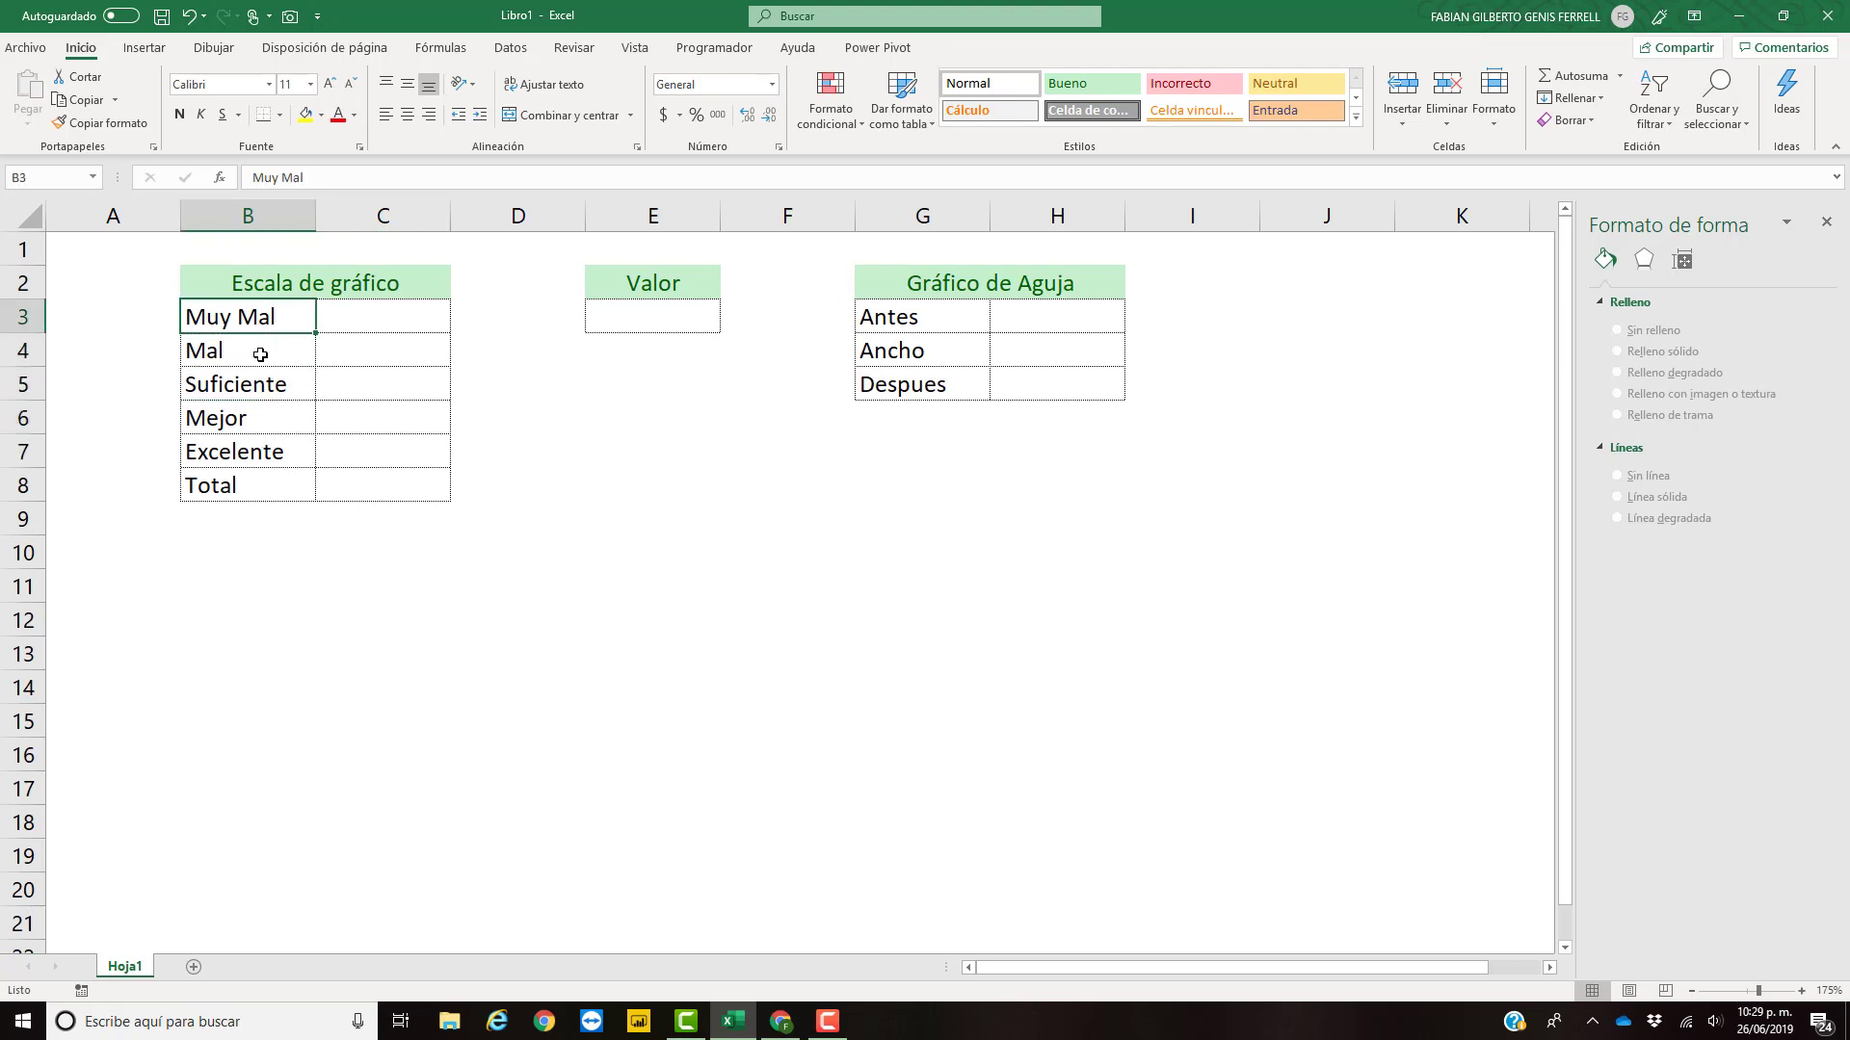
left_click(259, 353)
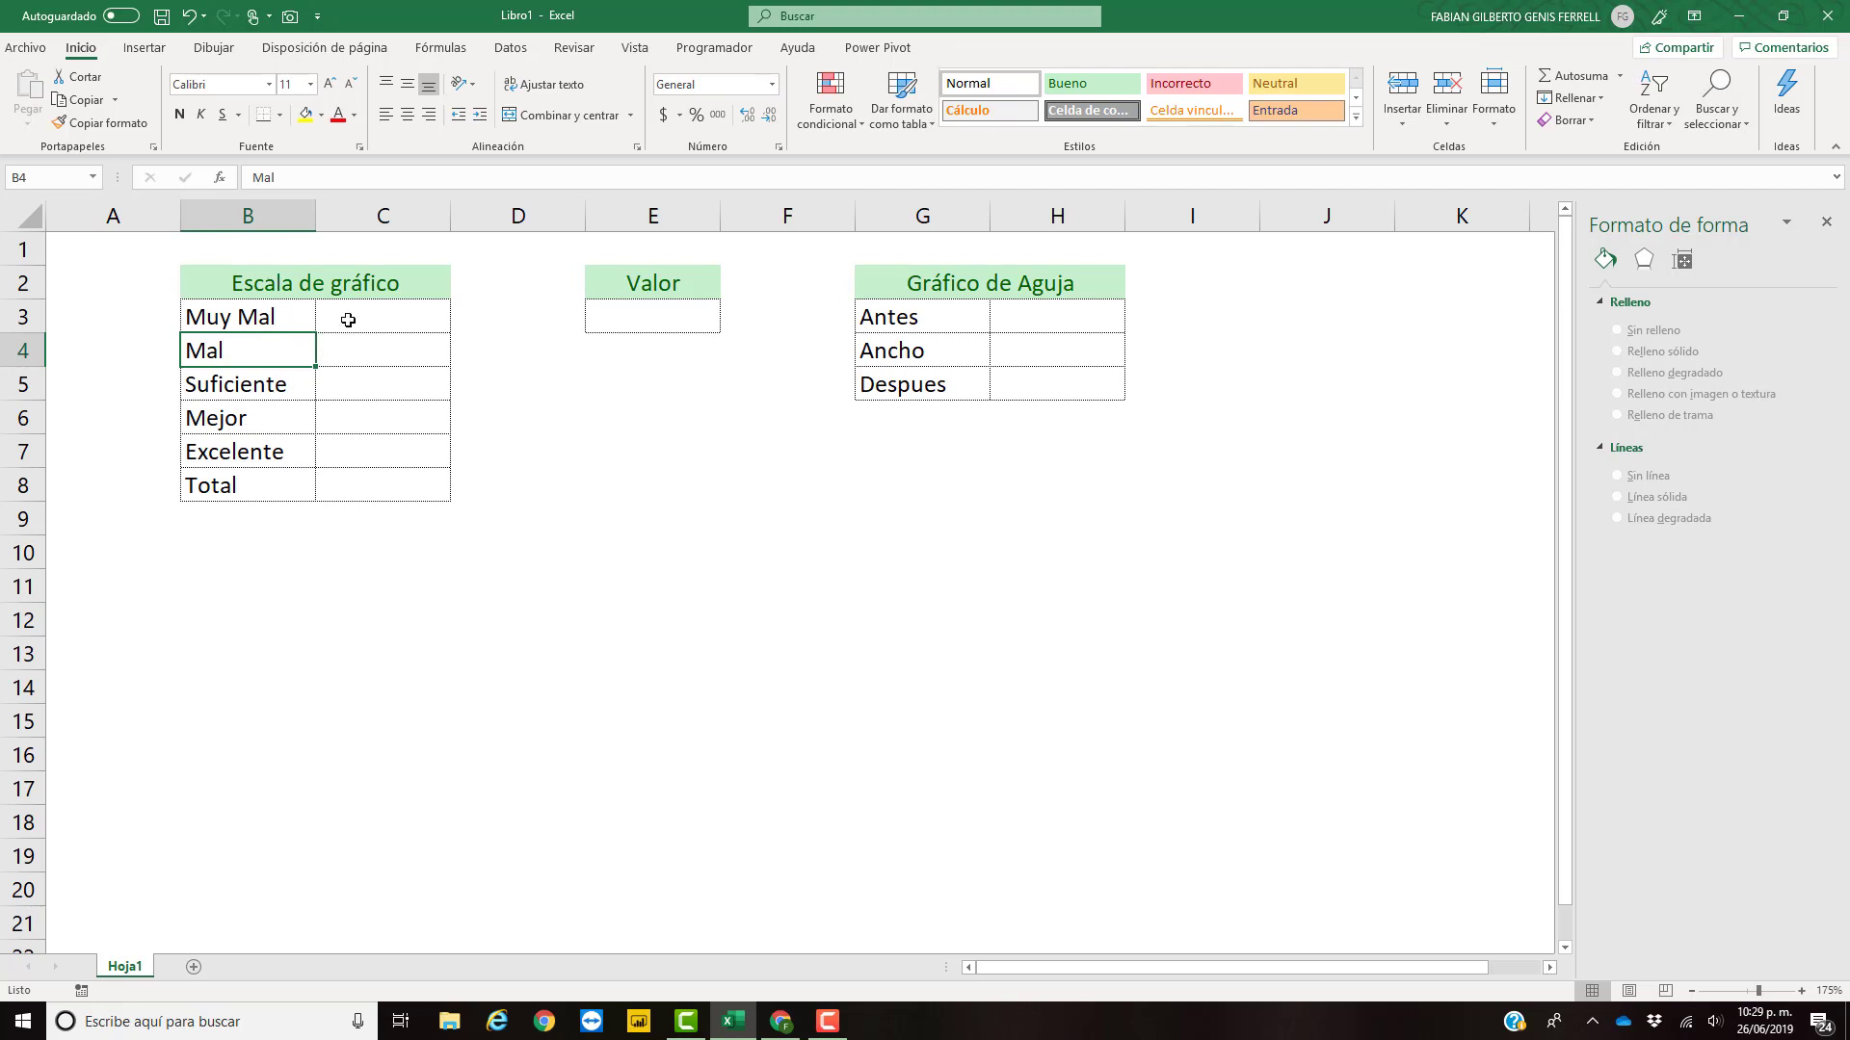
left_click_drag(348, 320, 374, 496)
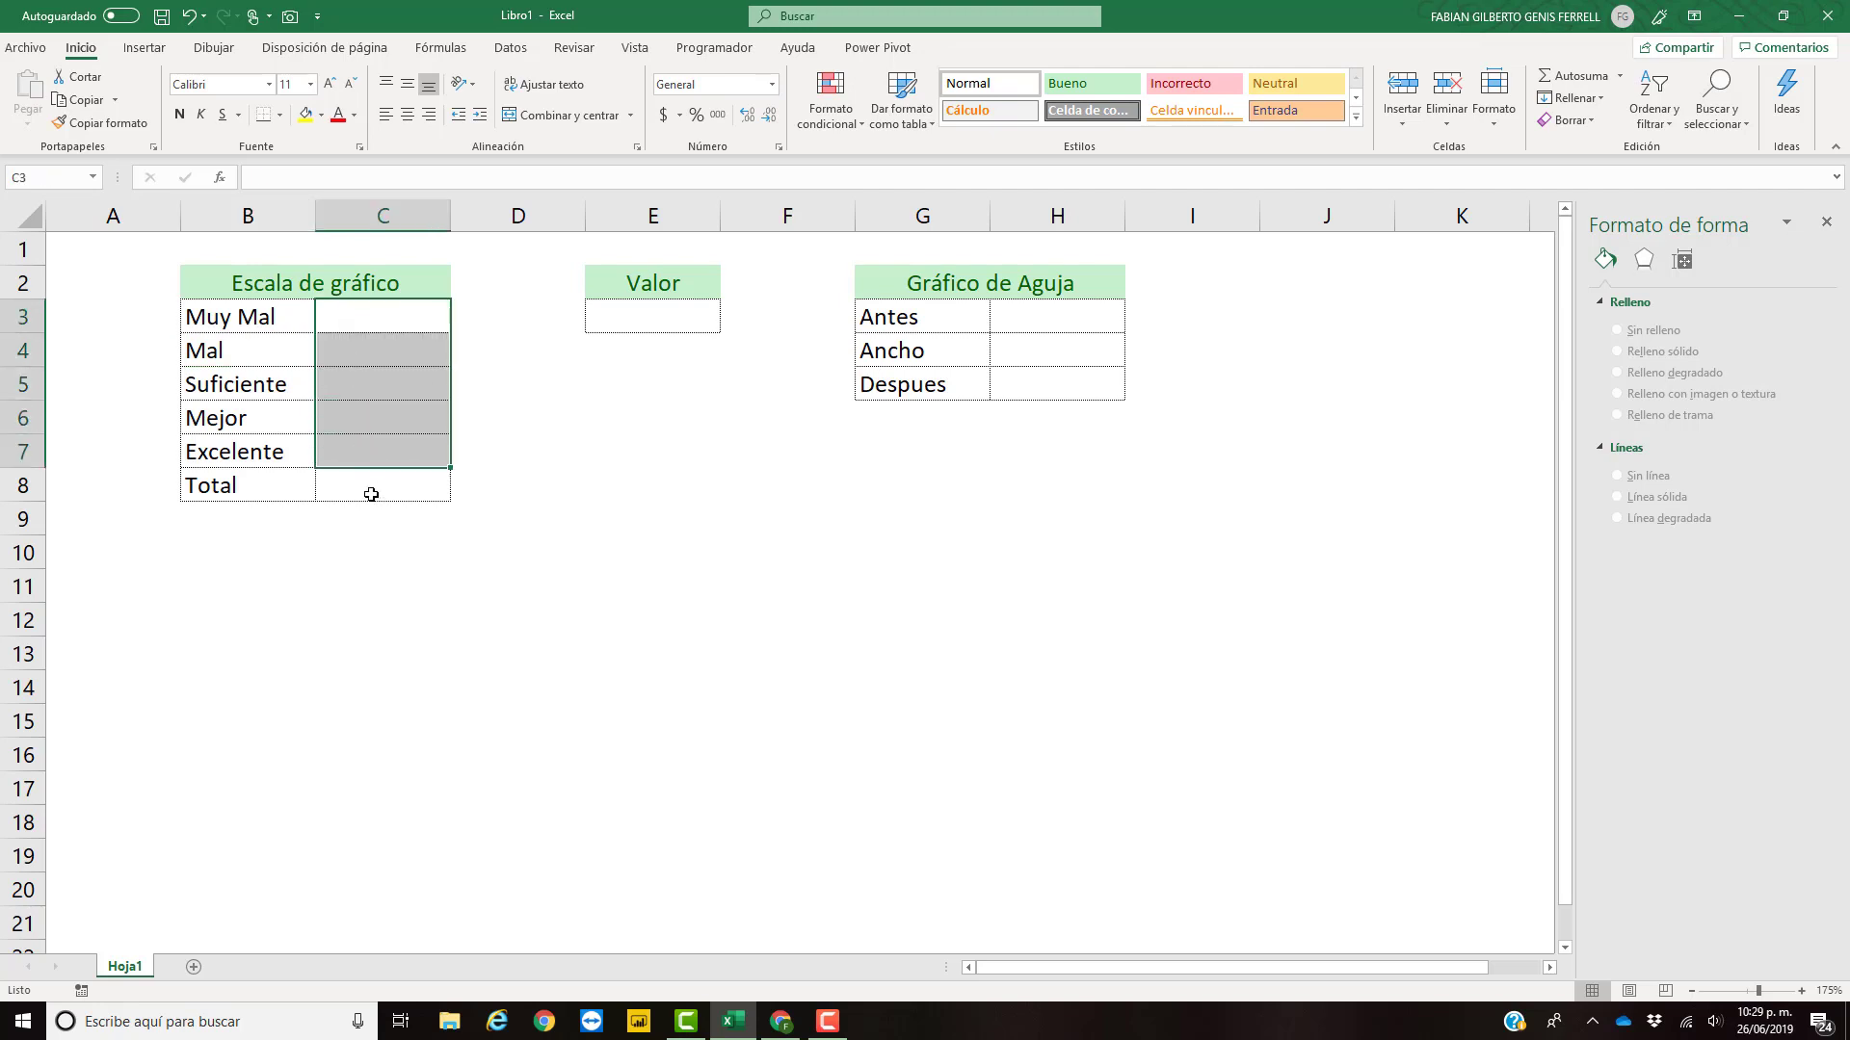
left_click(371, 493)
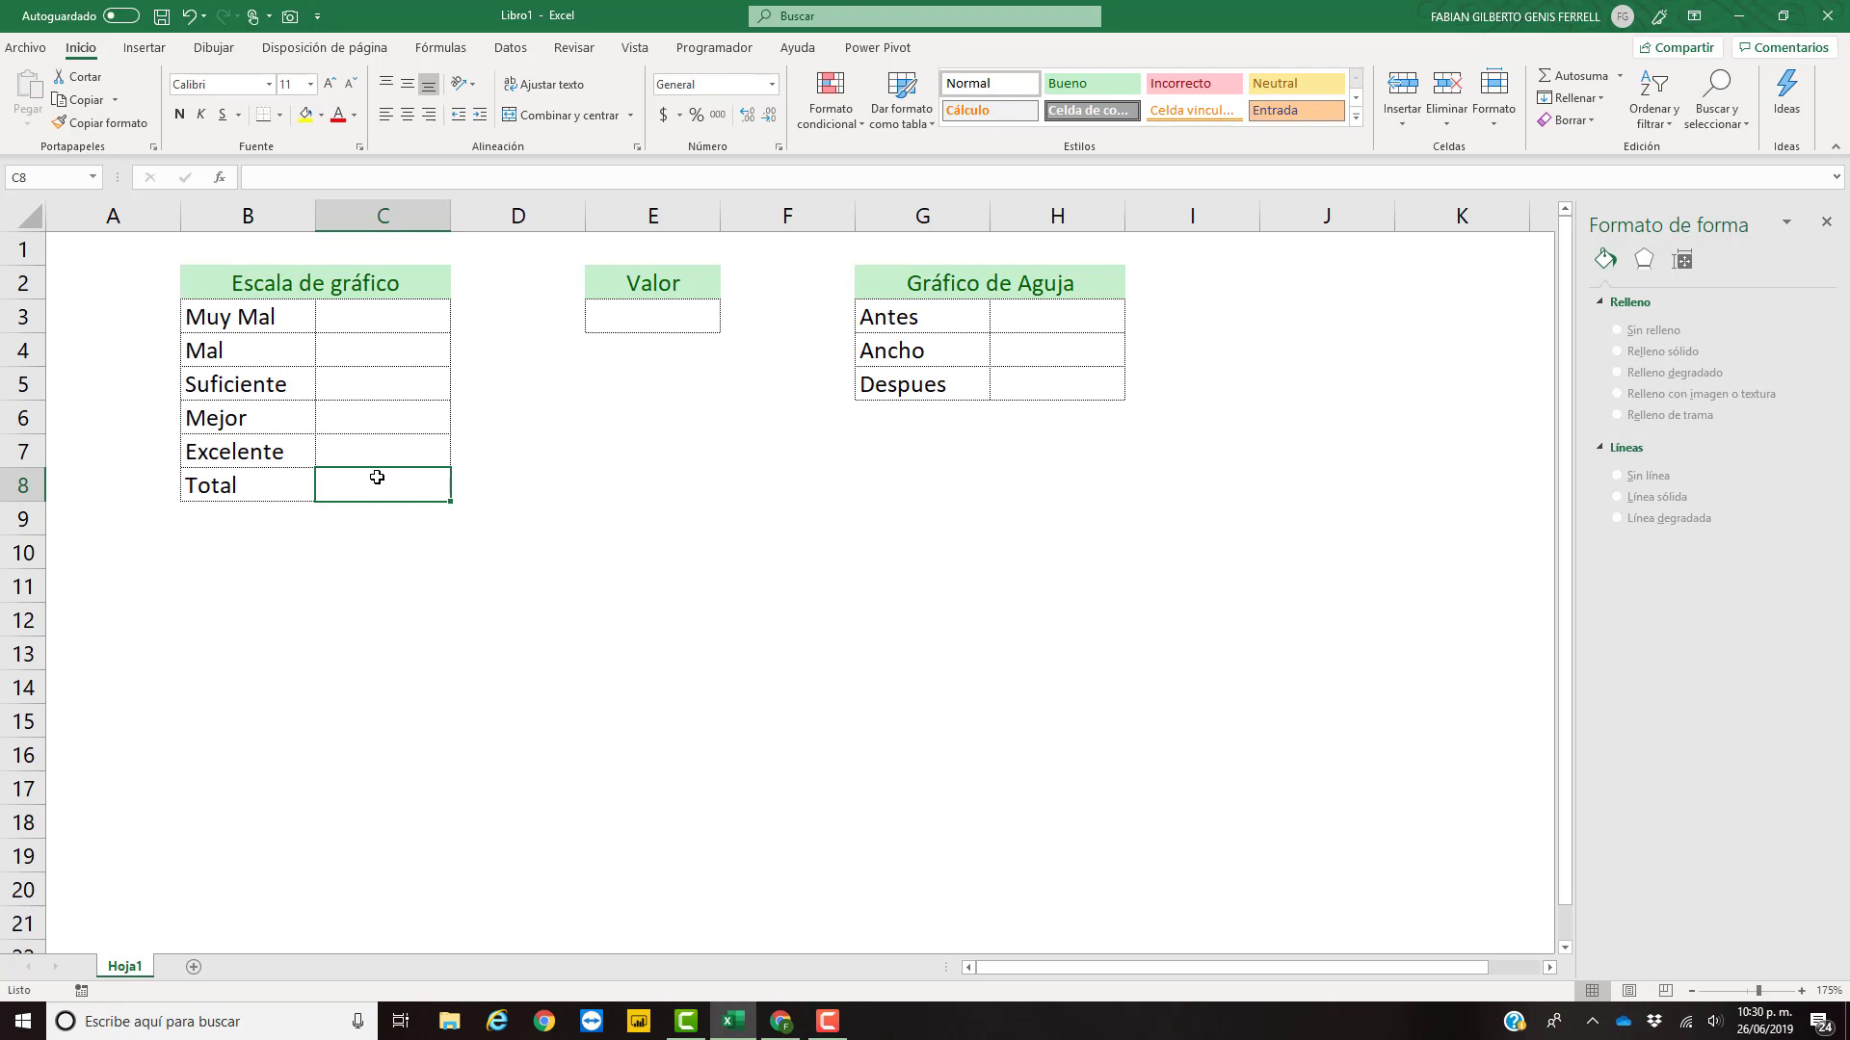
left_click(300, 453)
left_click(301, 416)
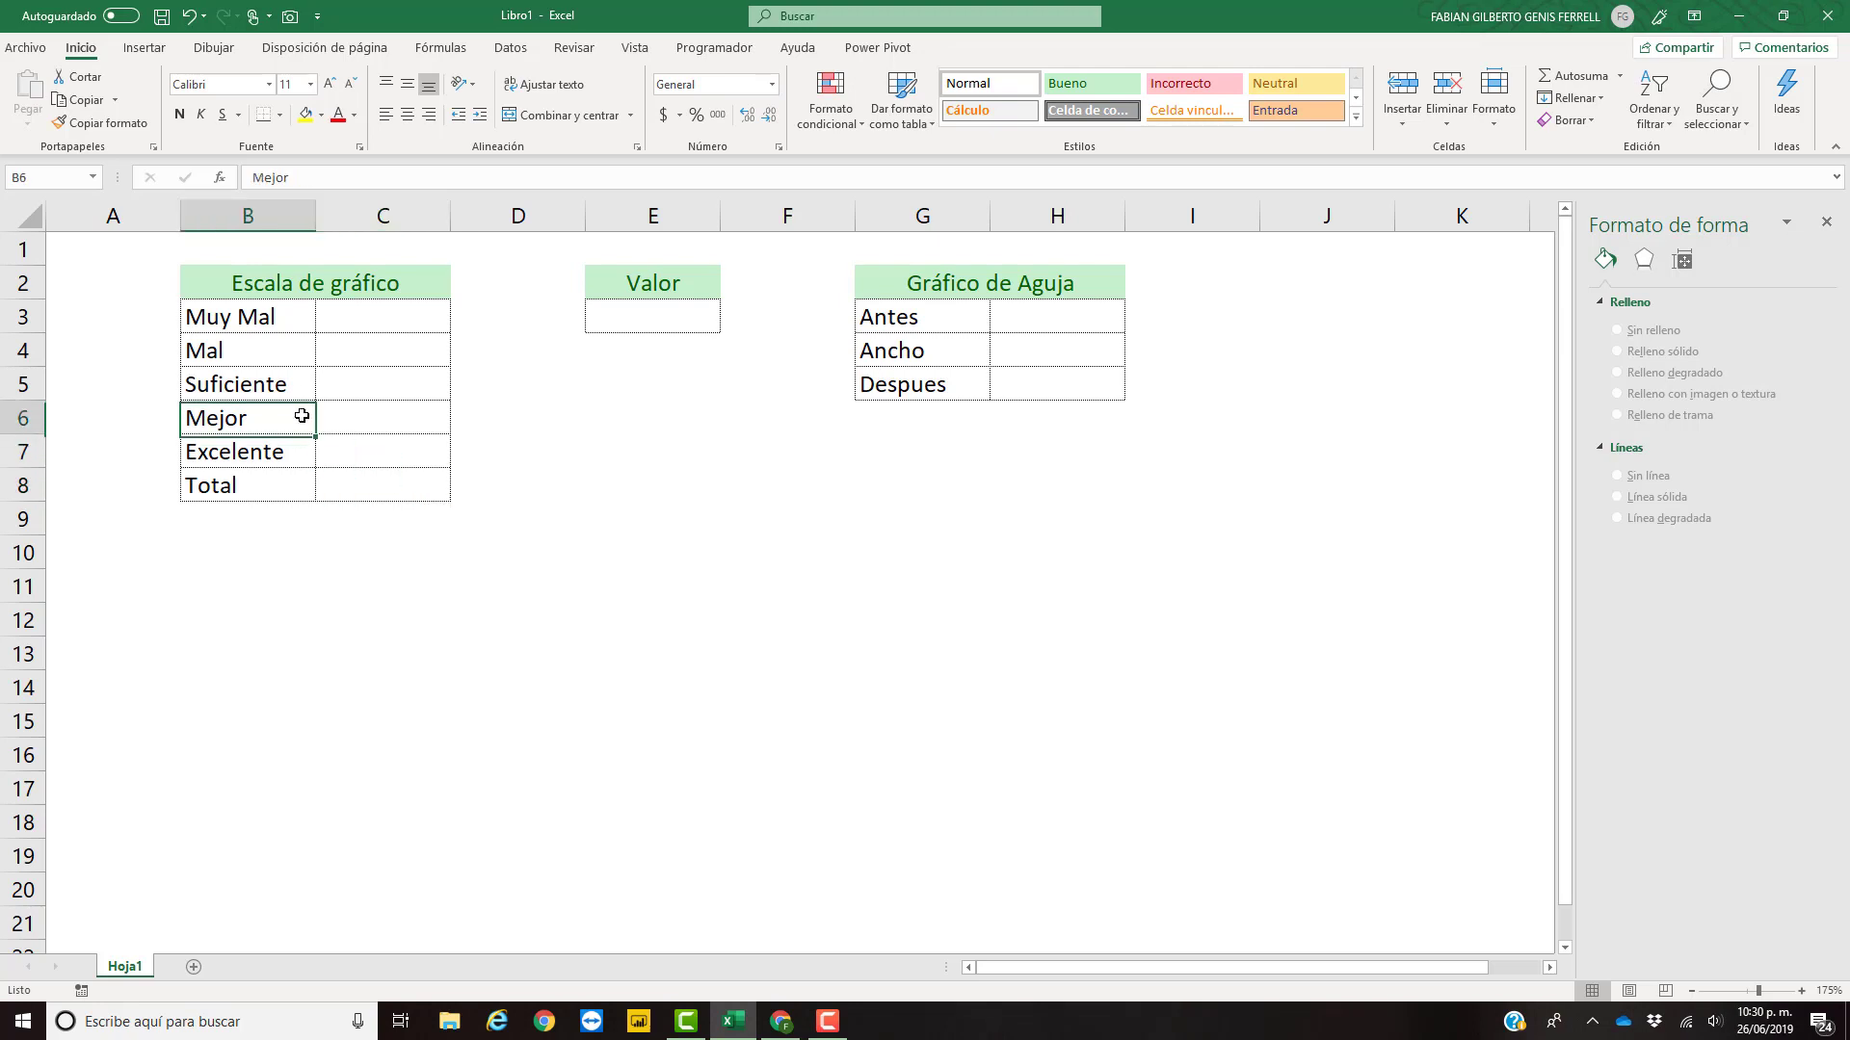
left_click(297, 384)
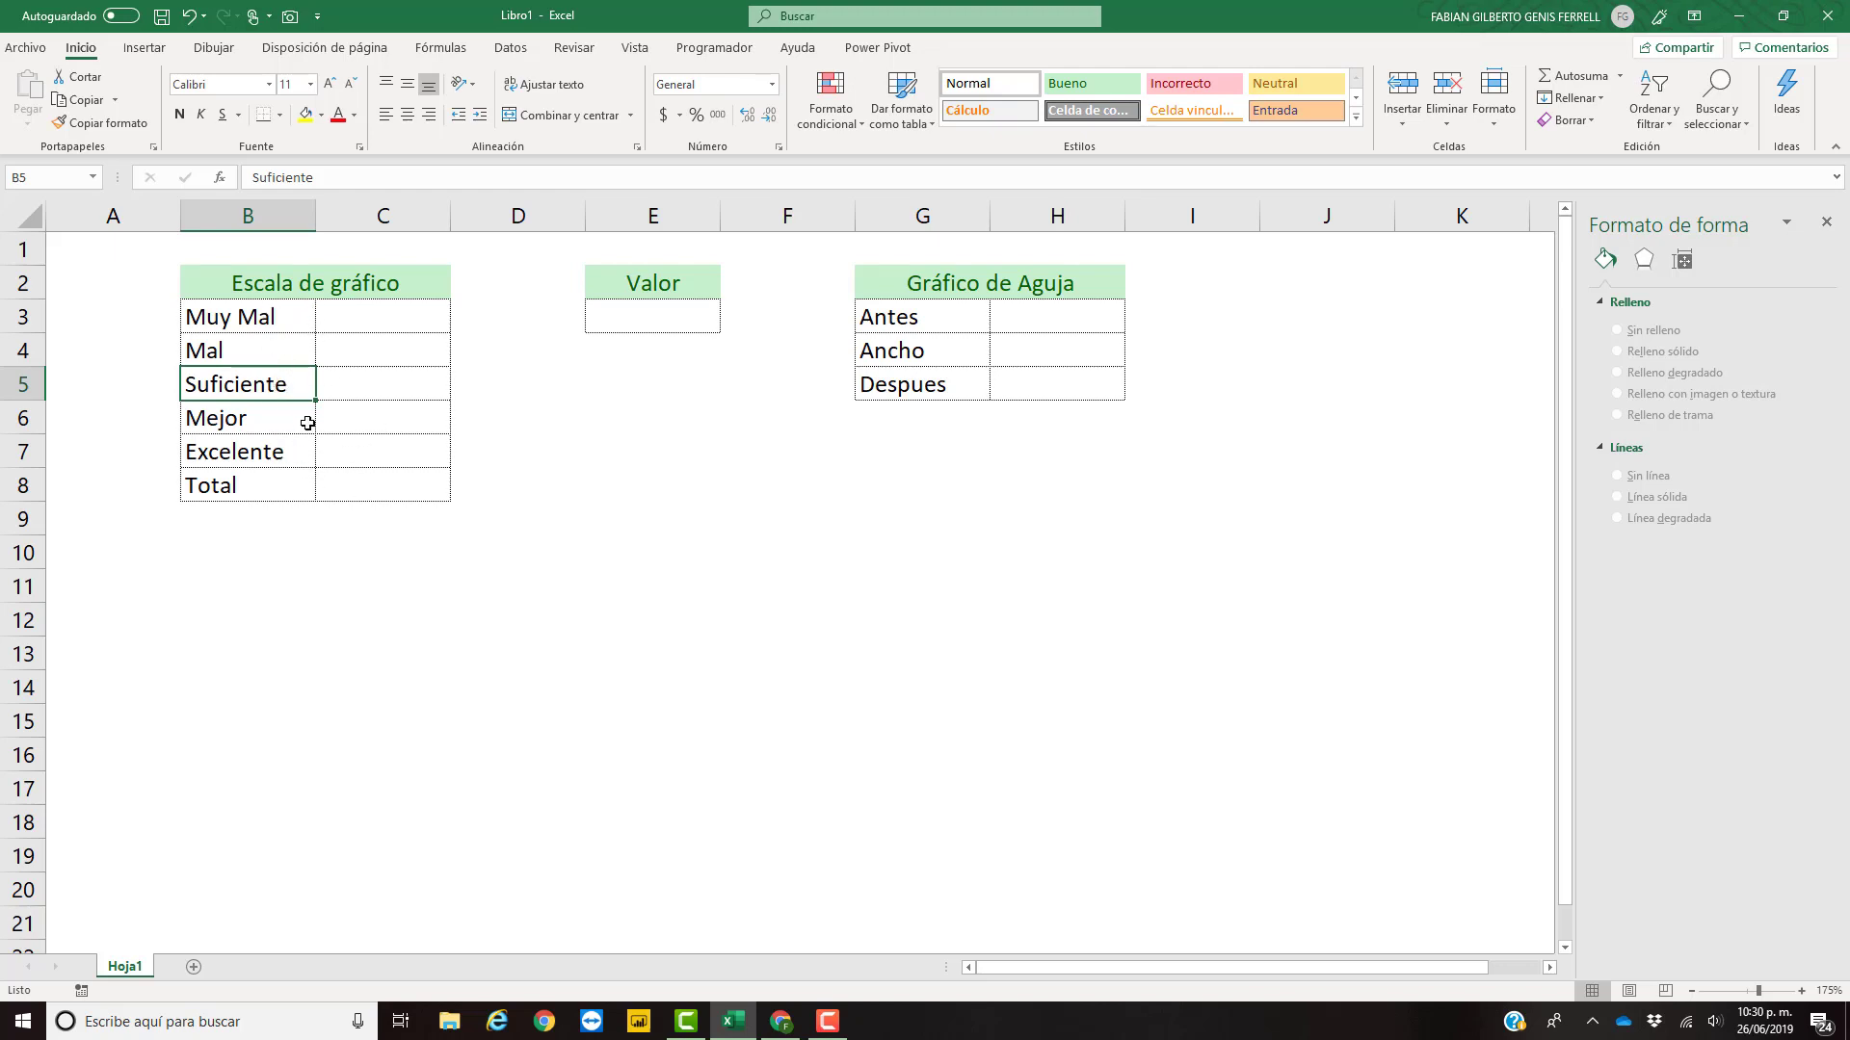
left_click(331, 319)
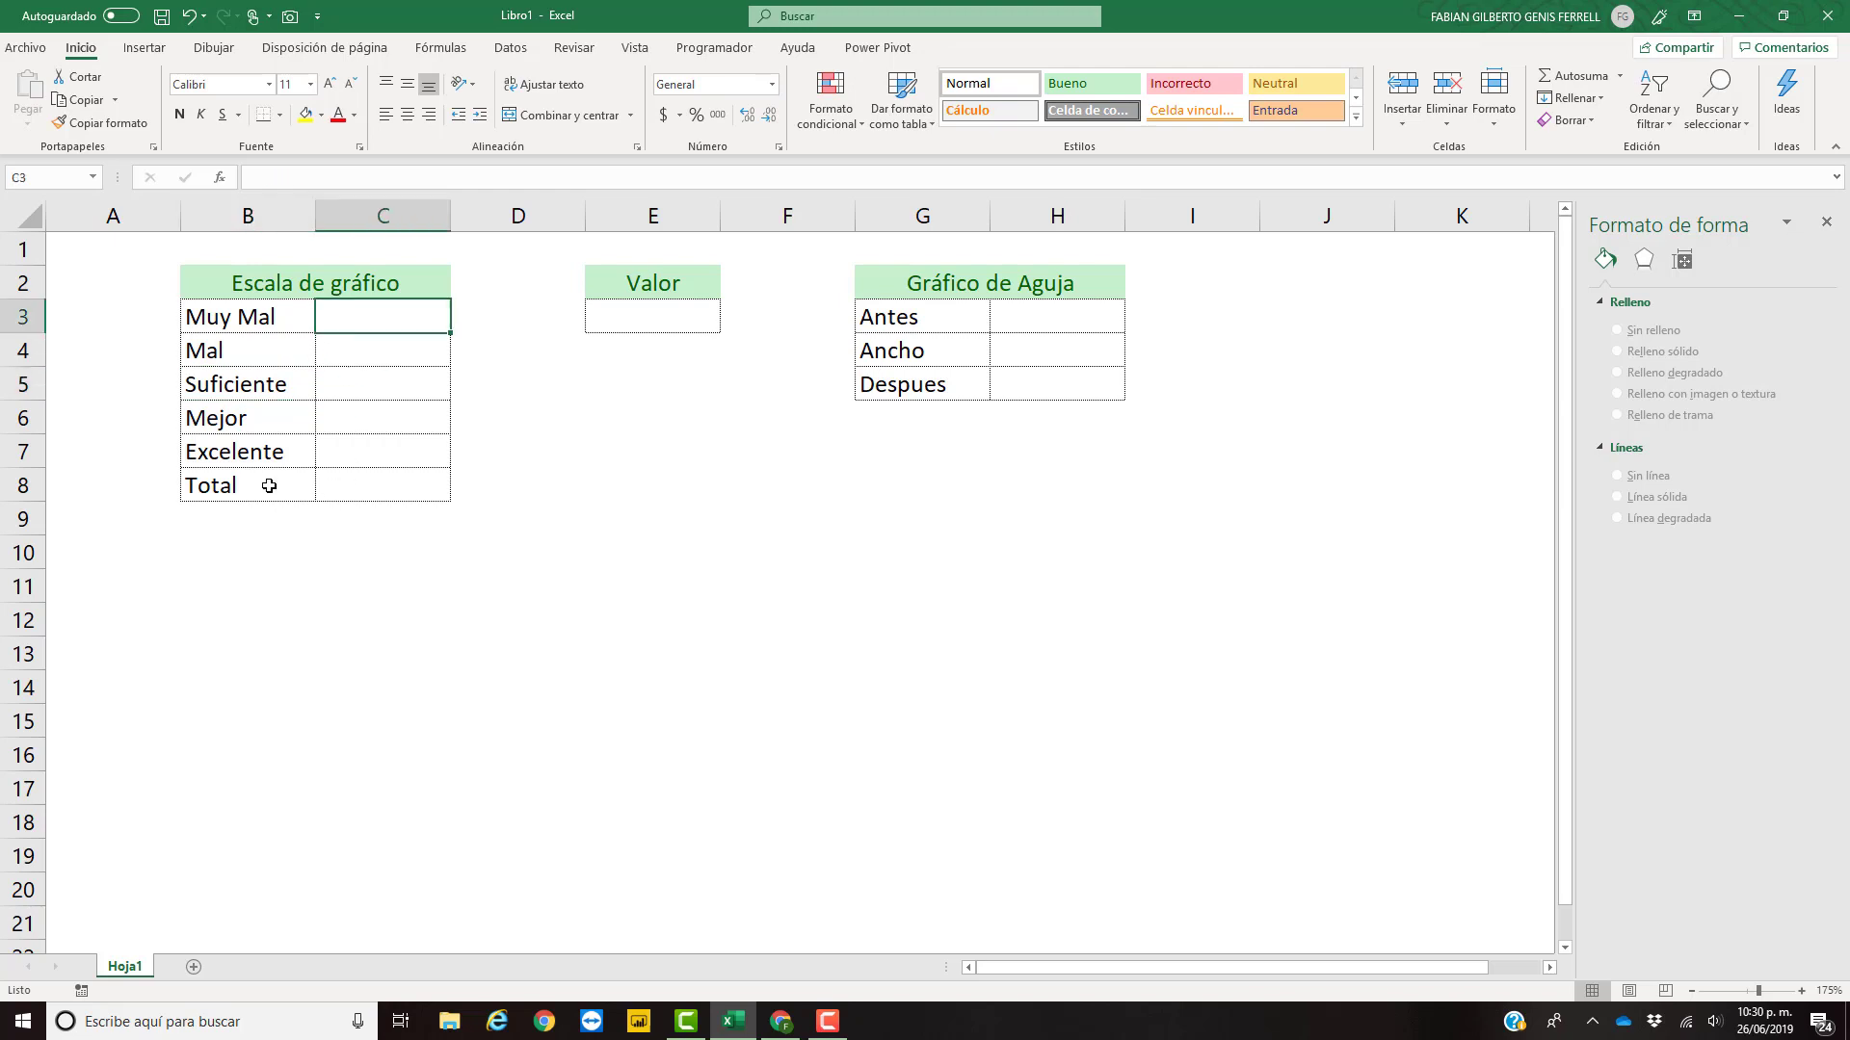
left_click(352, 478)
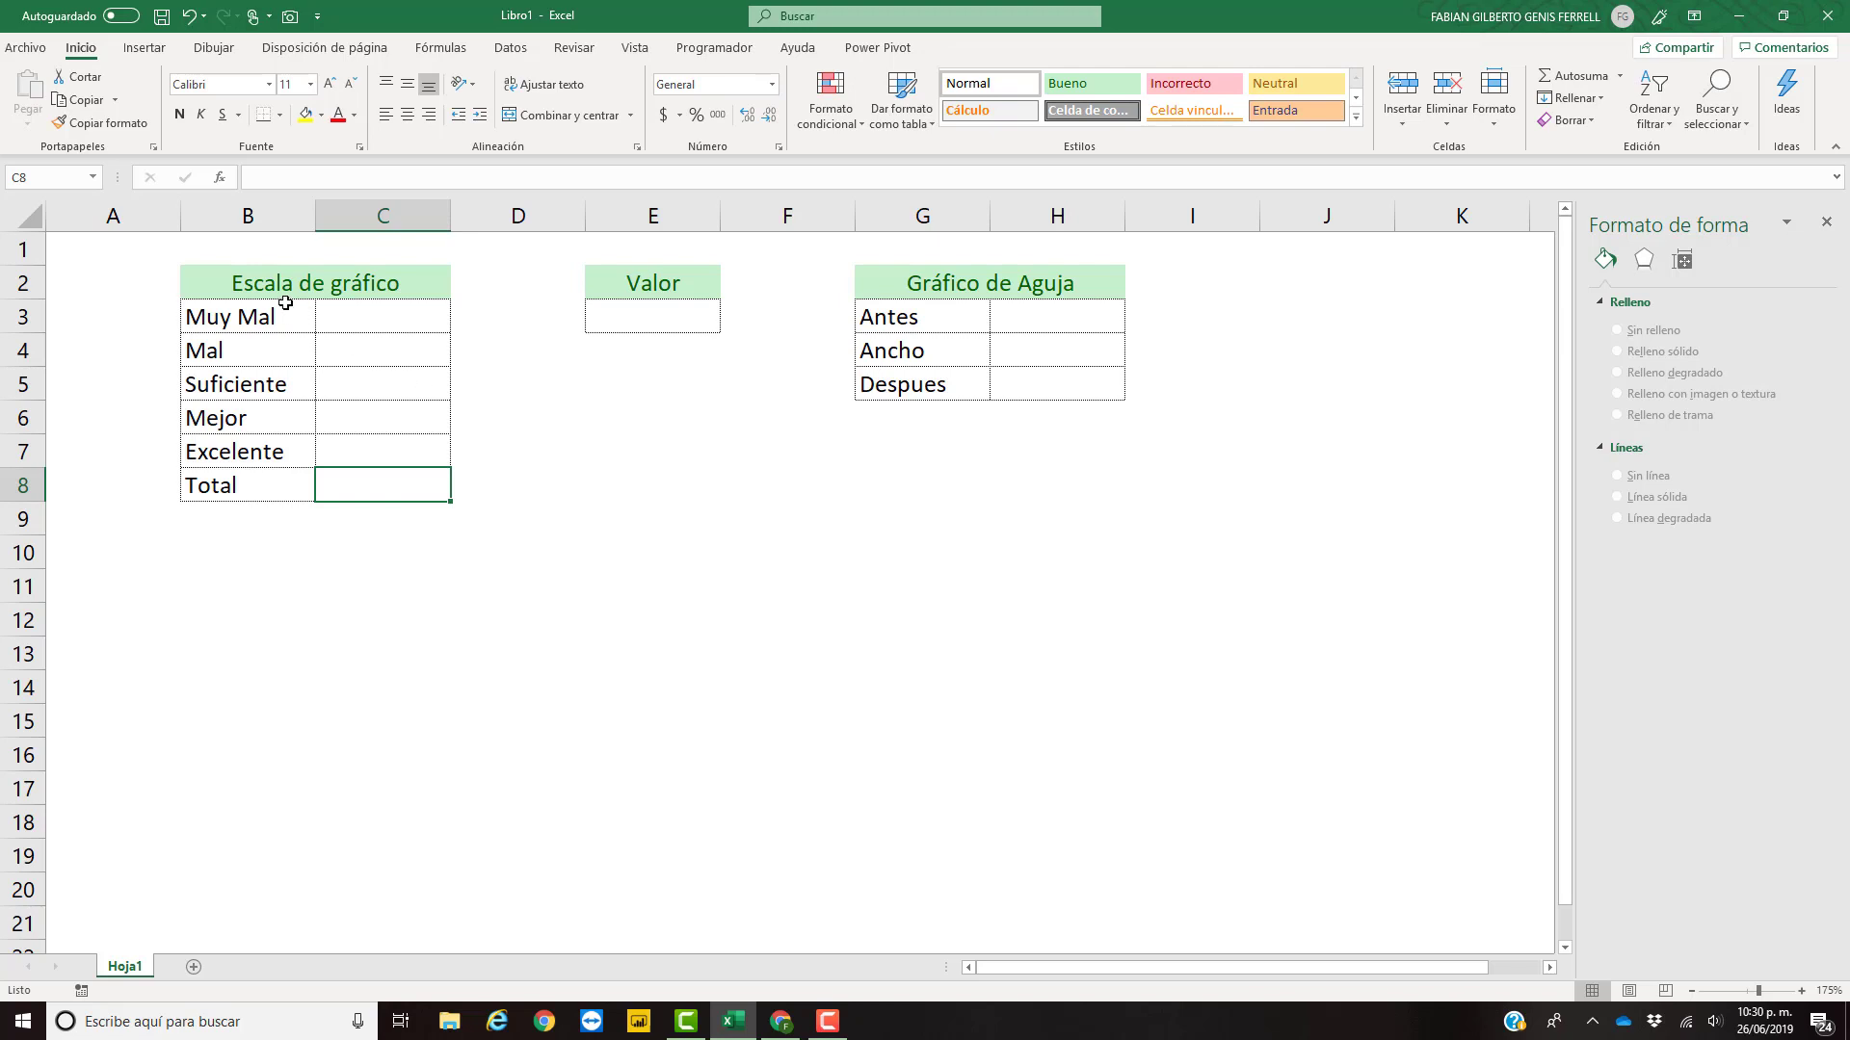
- Enter 20 for Muy Mal in C3 and fill the same value down through Excelente in C7
left_click(386, 322)
type("20")
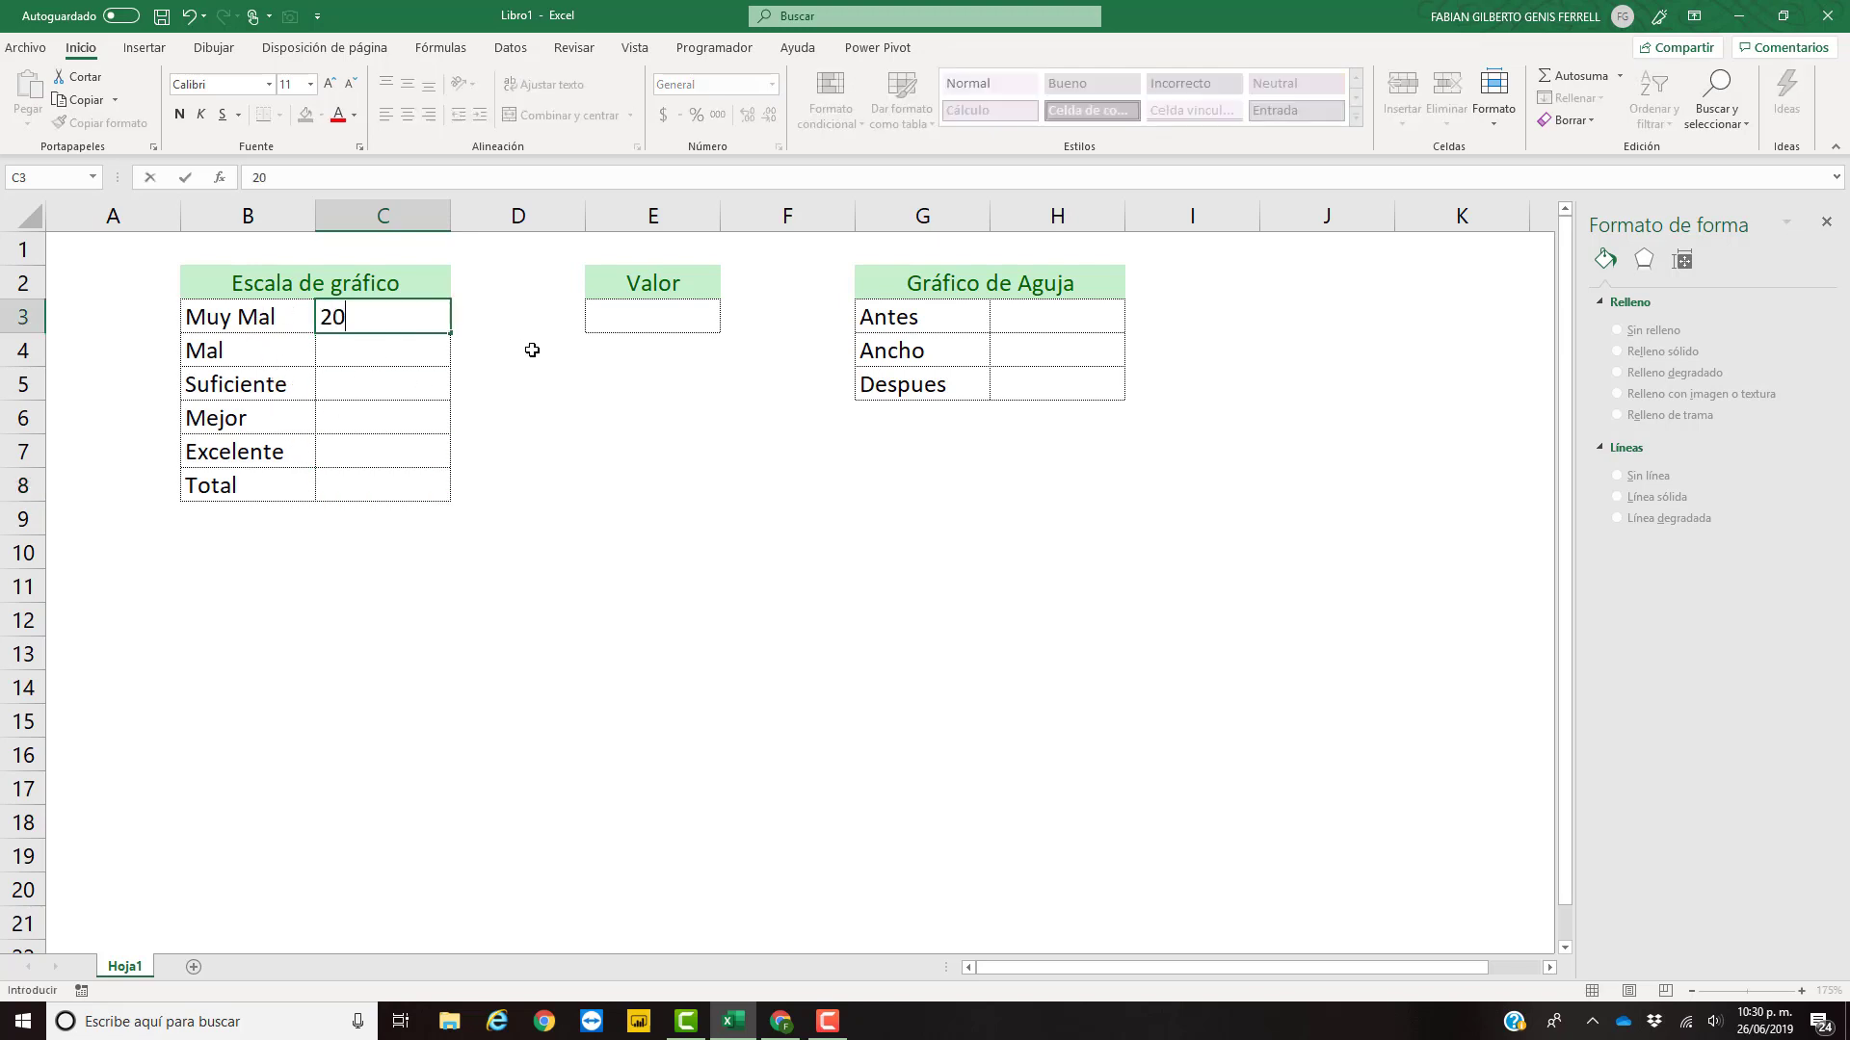
key("Return")
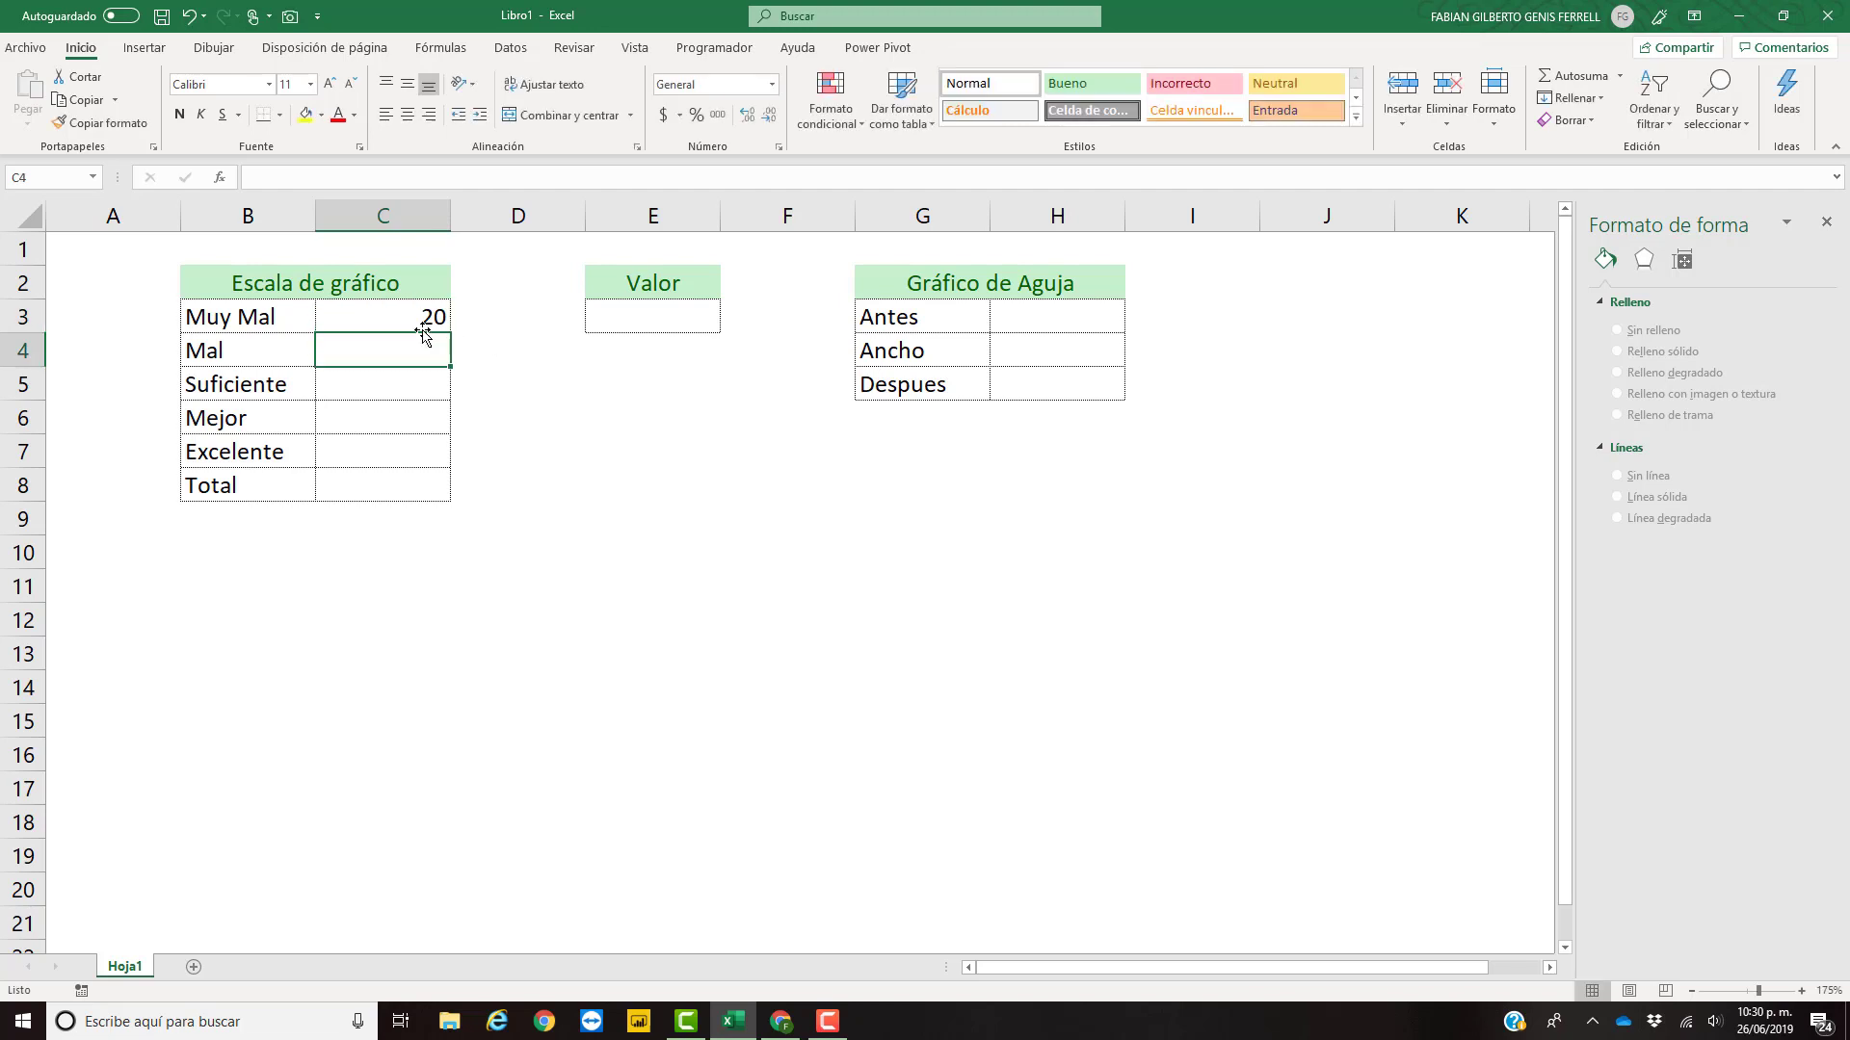
left_click(425, 321)
left_click_drag(451, 333, 452, 466)
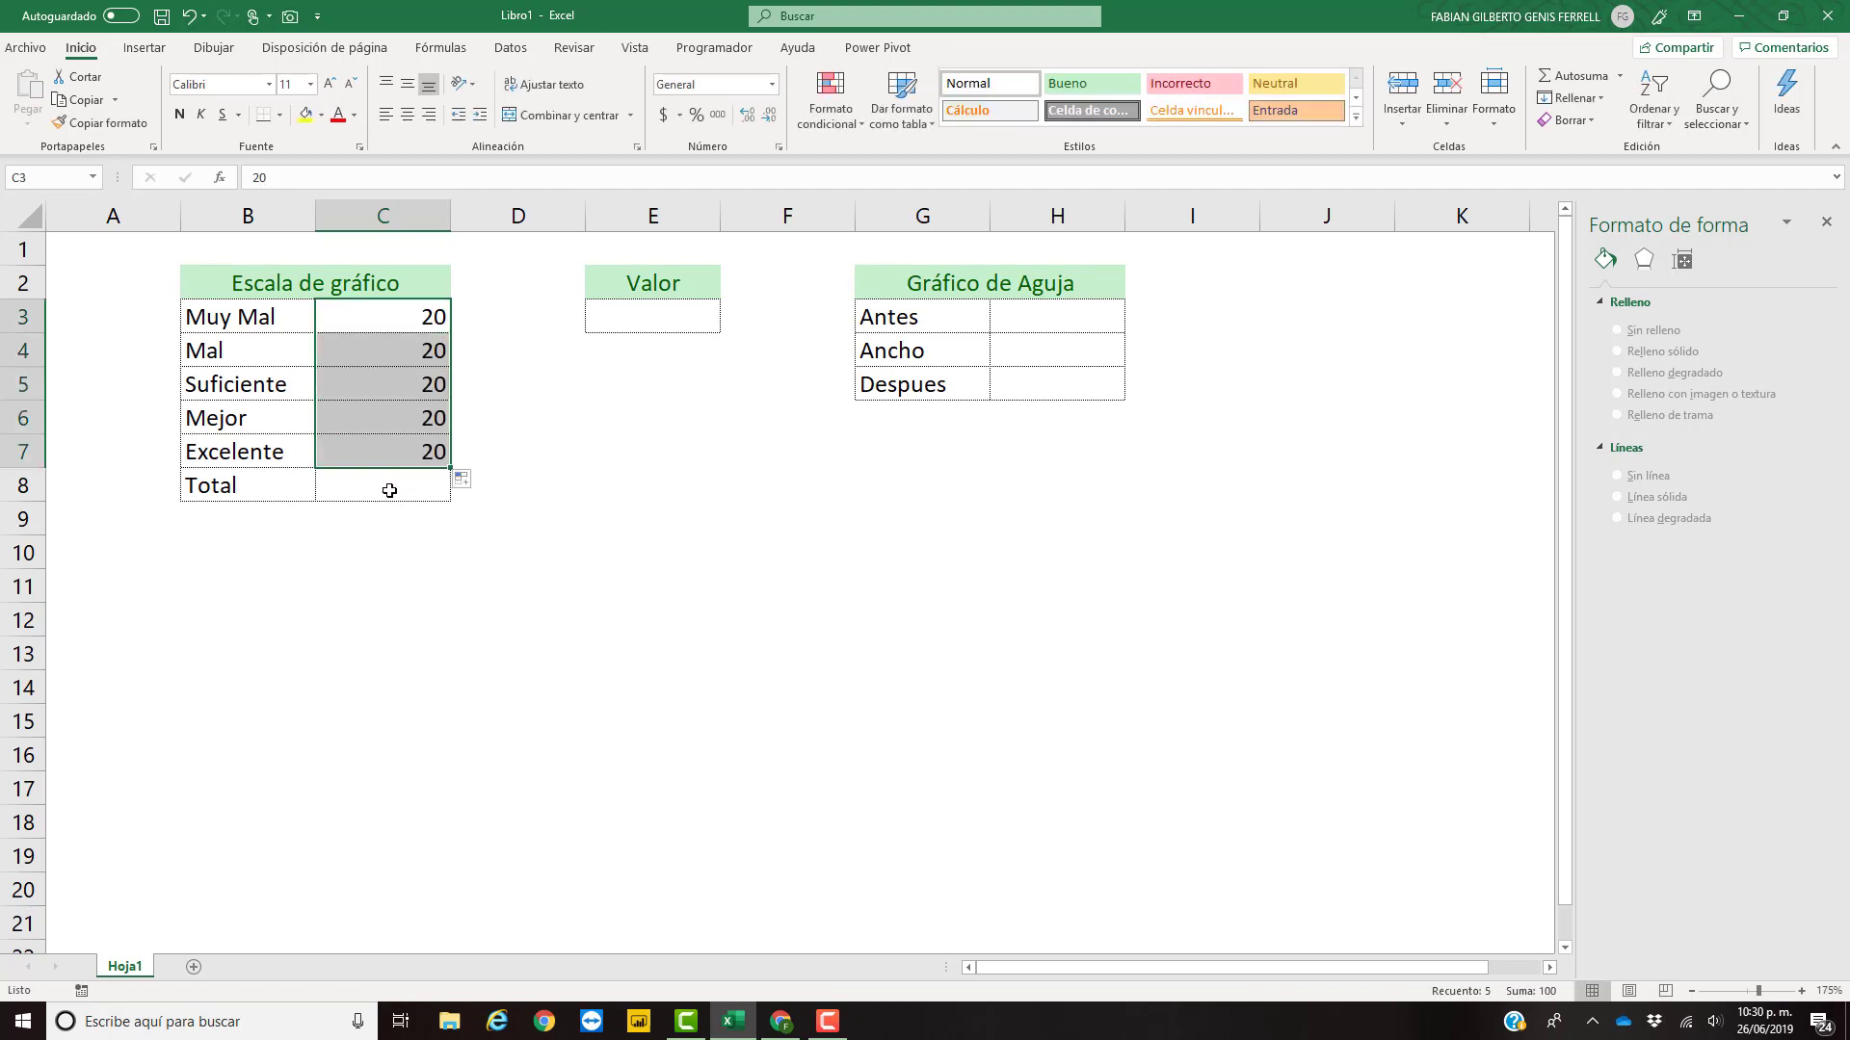
- Calculate the scale's Total in C8 with the formula =SUMA(C3:C7)
left_click(390, 490)
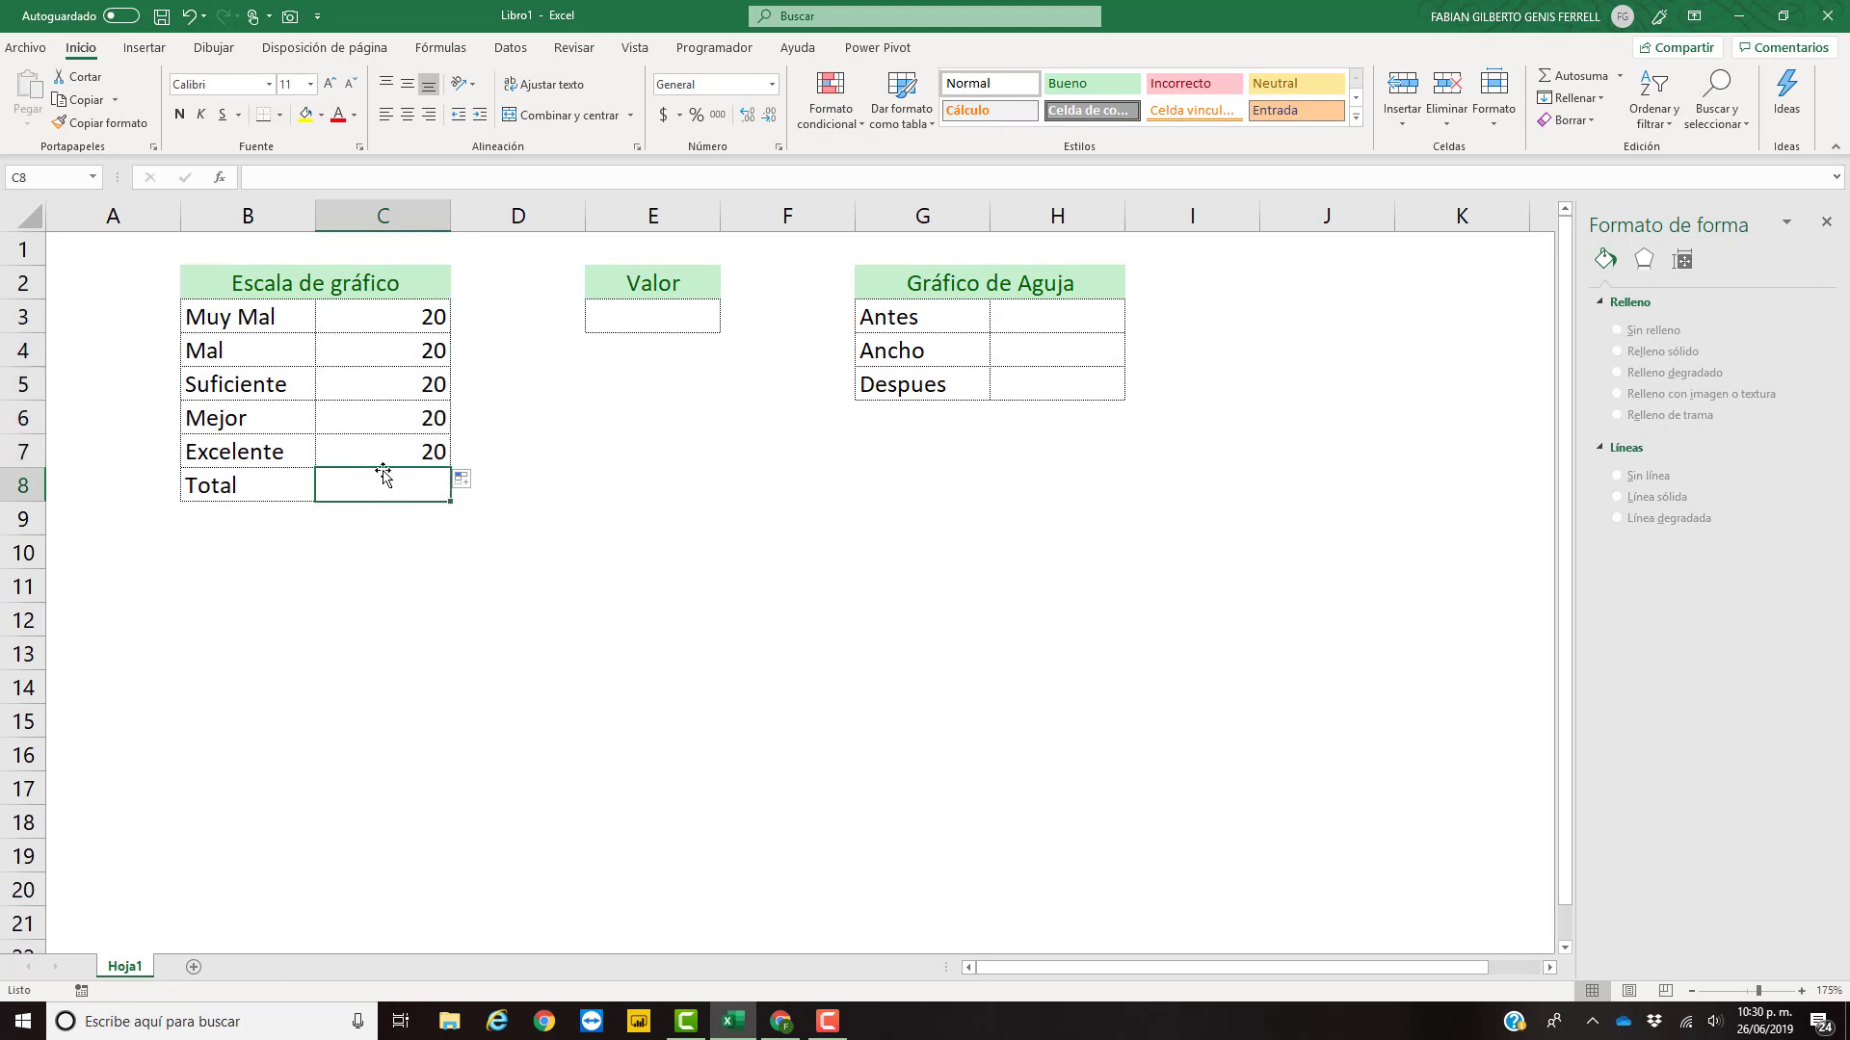
type("=")
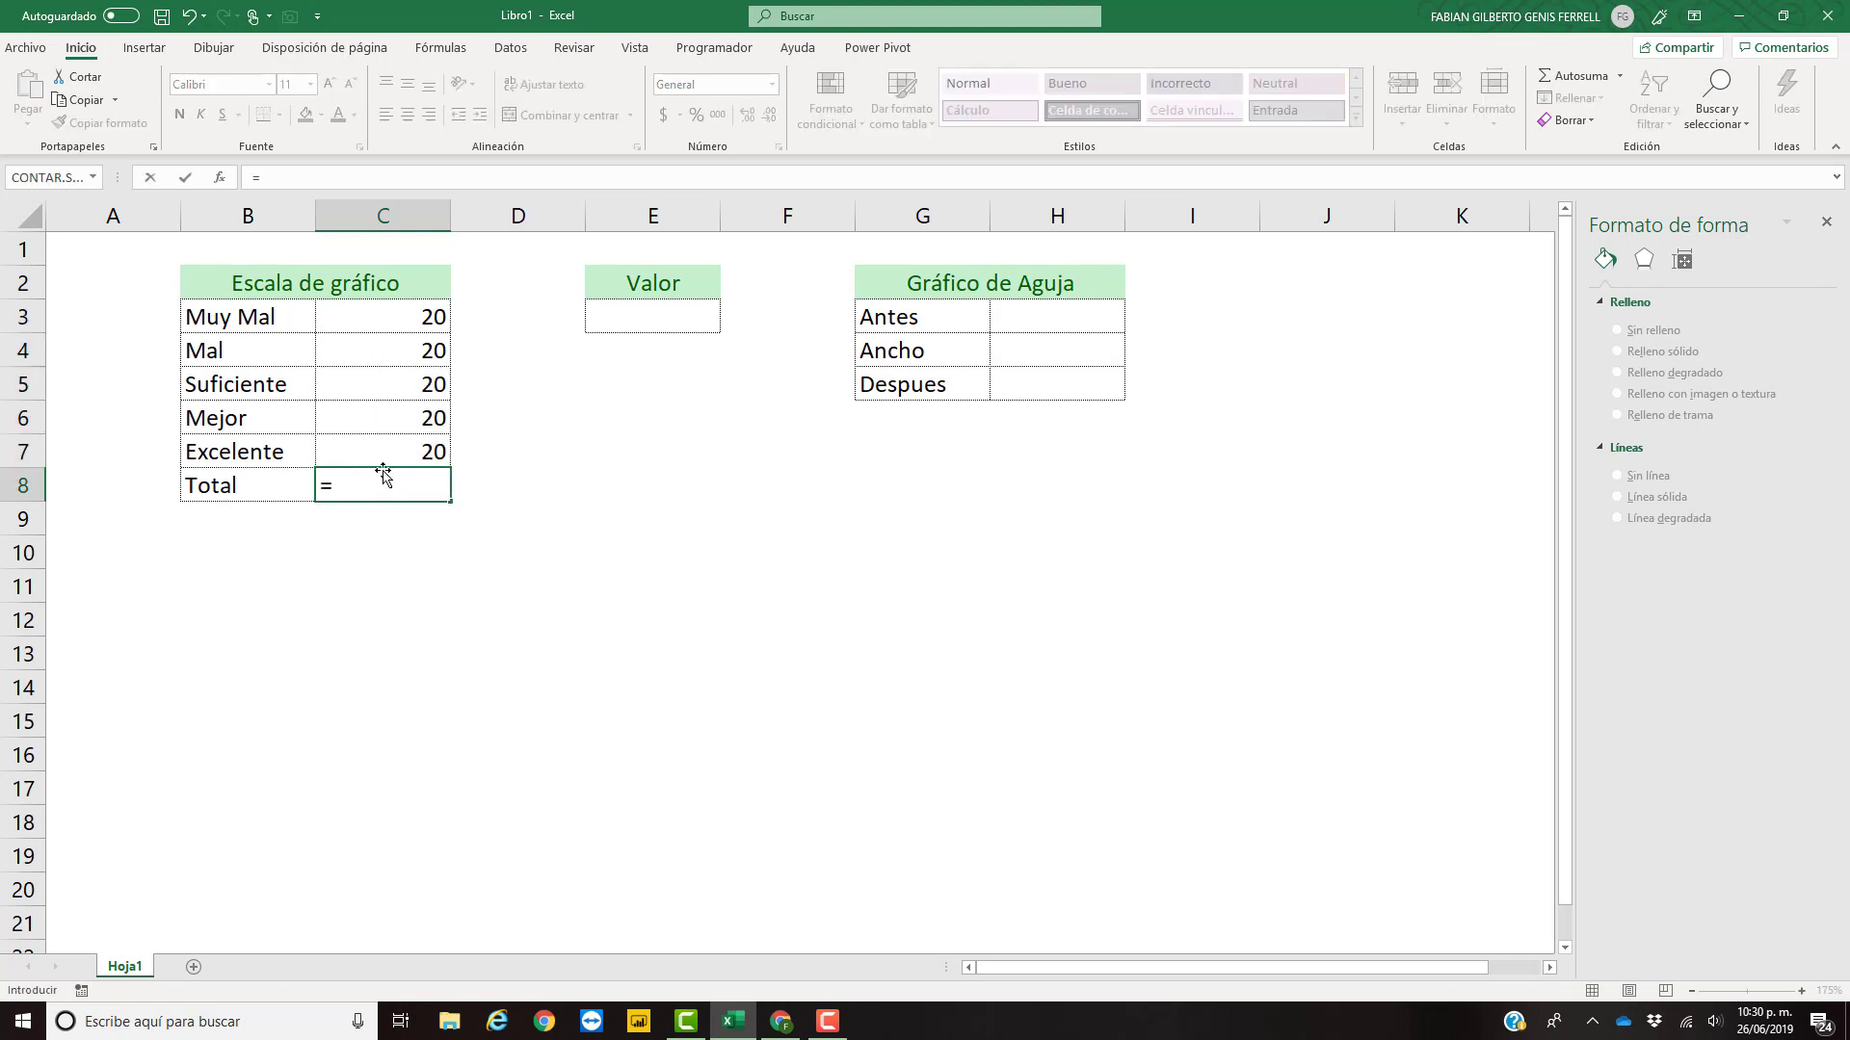
type("suma")
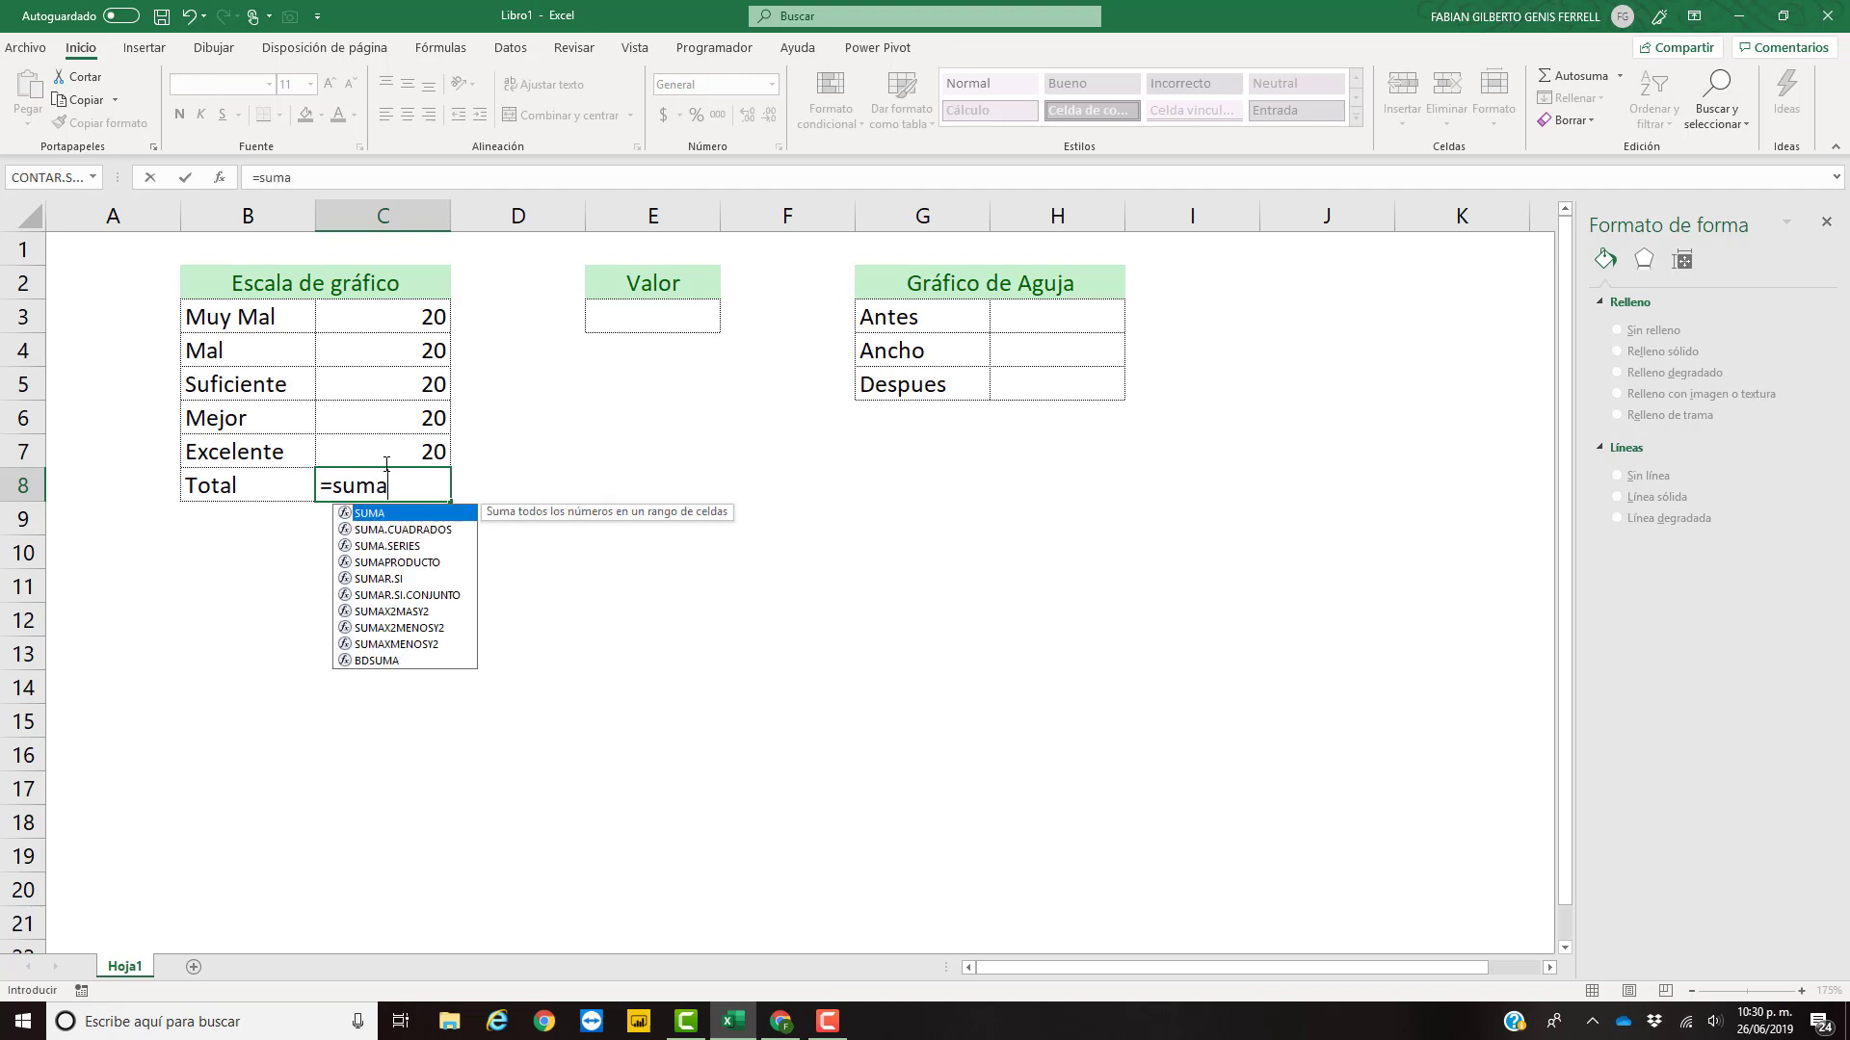
key("Tab")
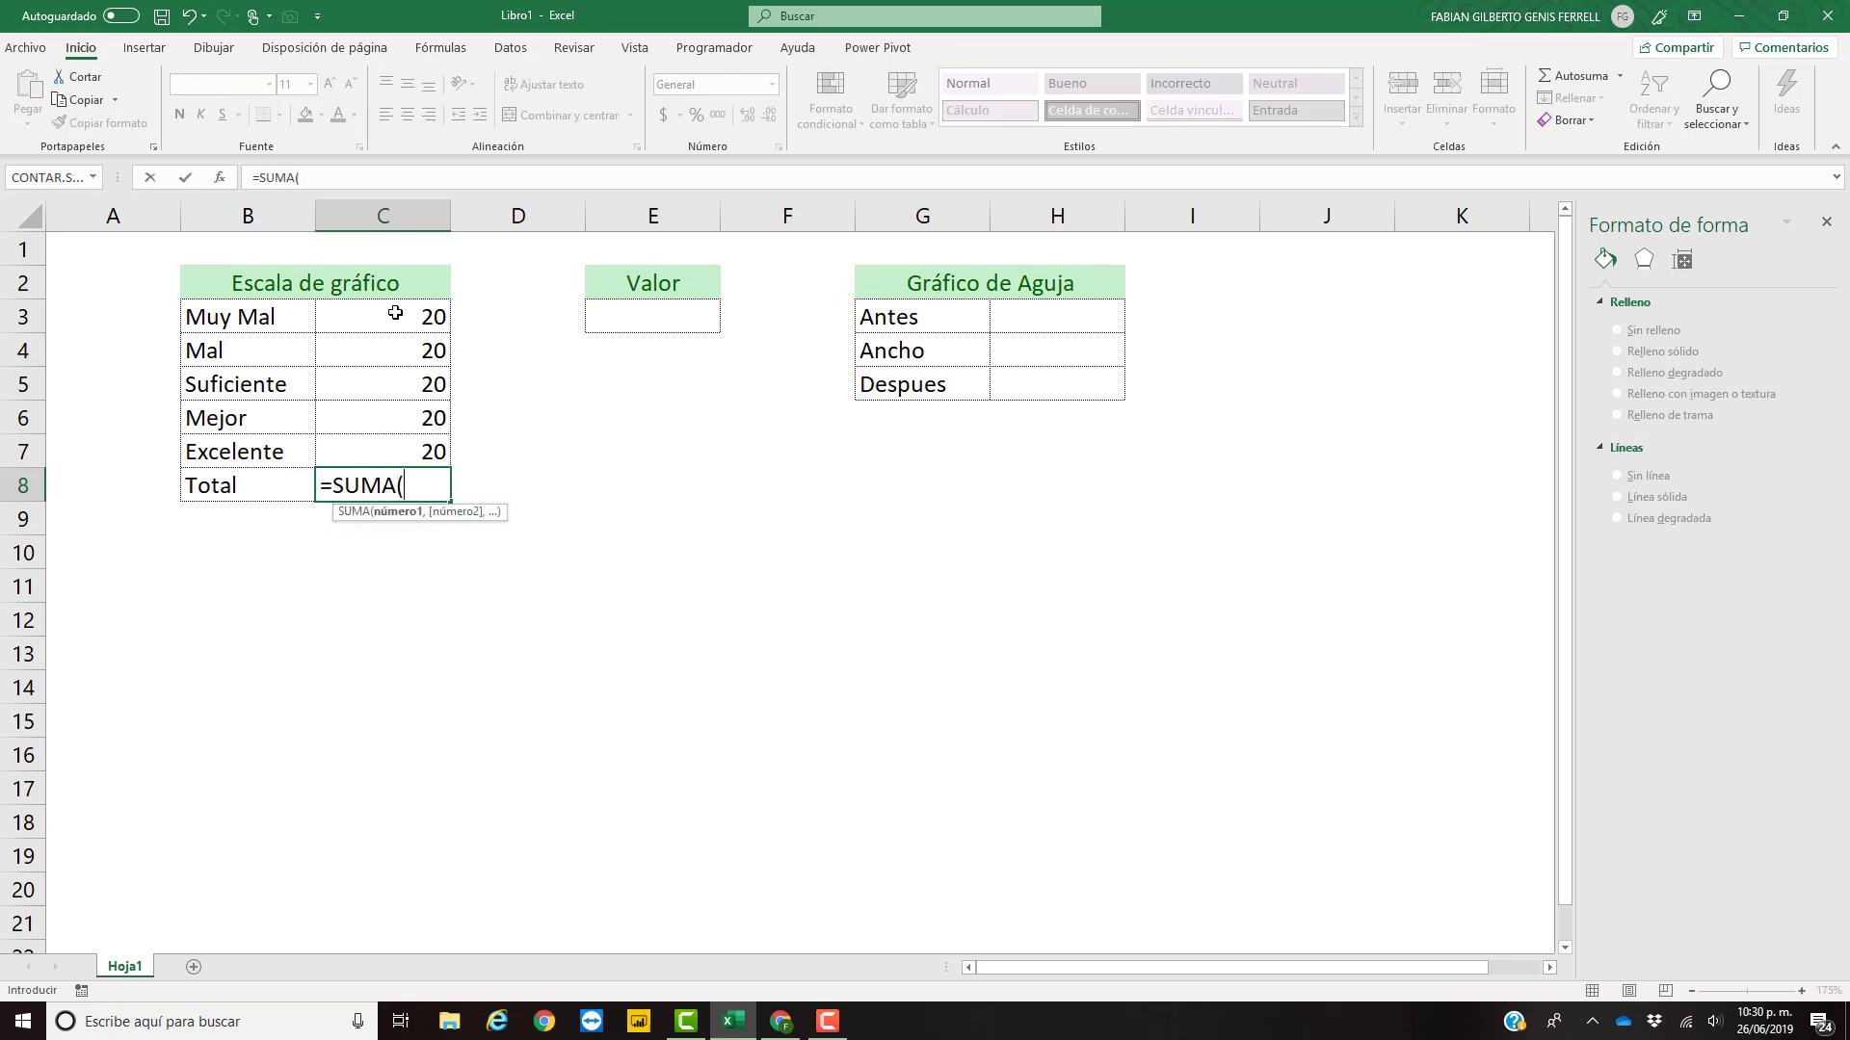
left_click_drag(392, 305, 398, 451)
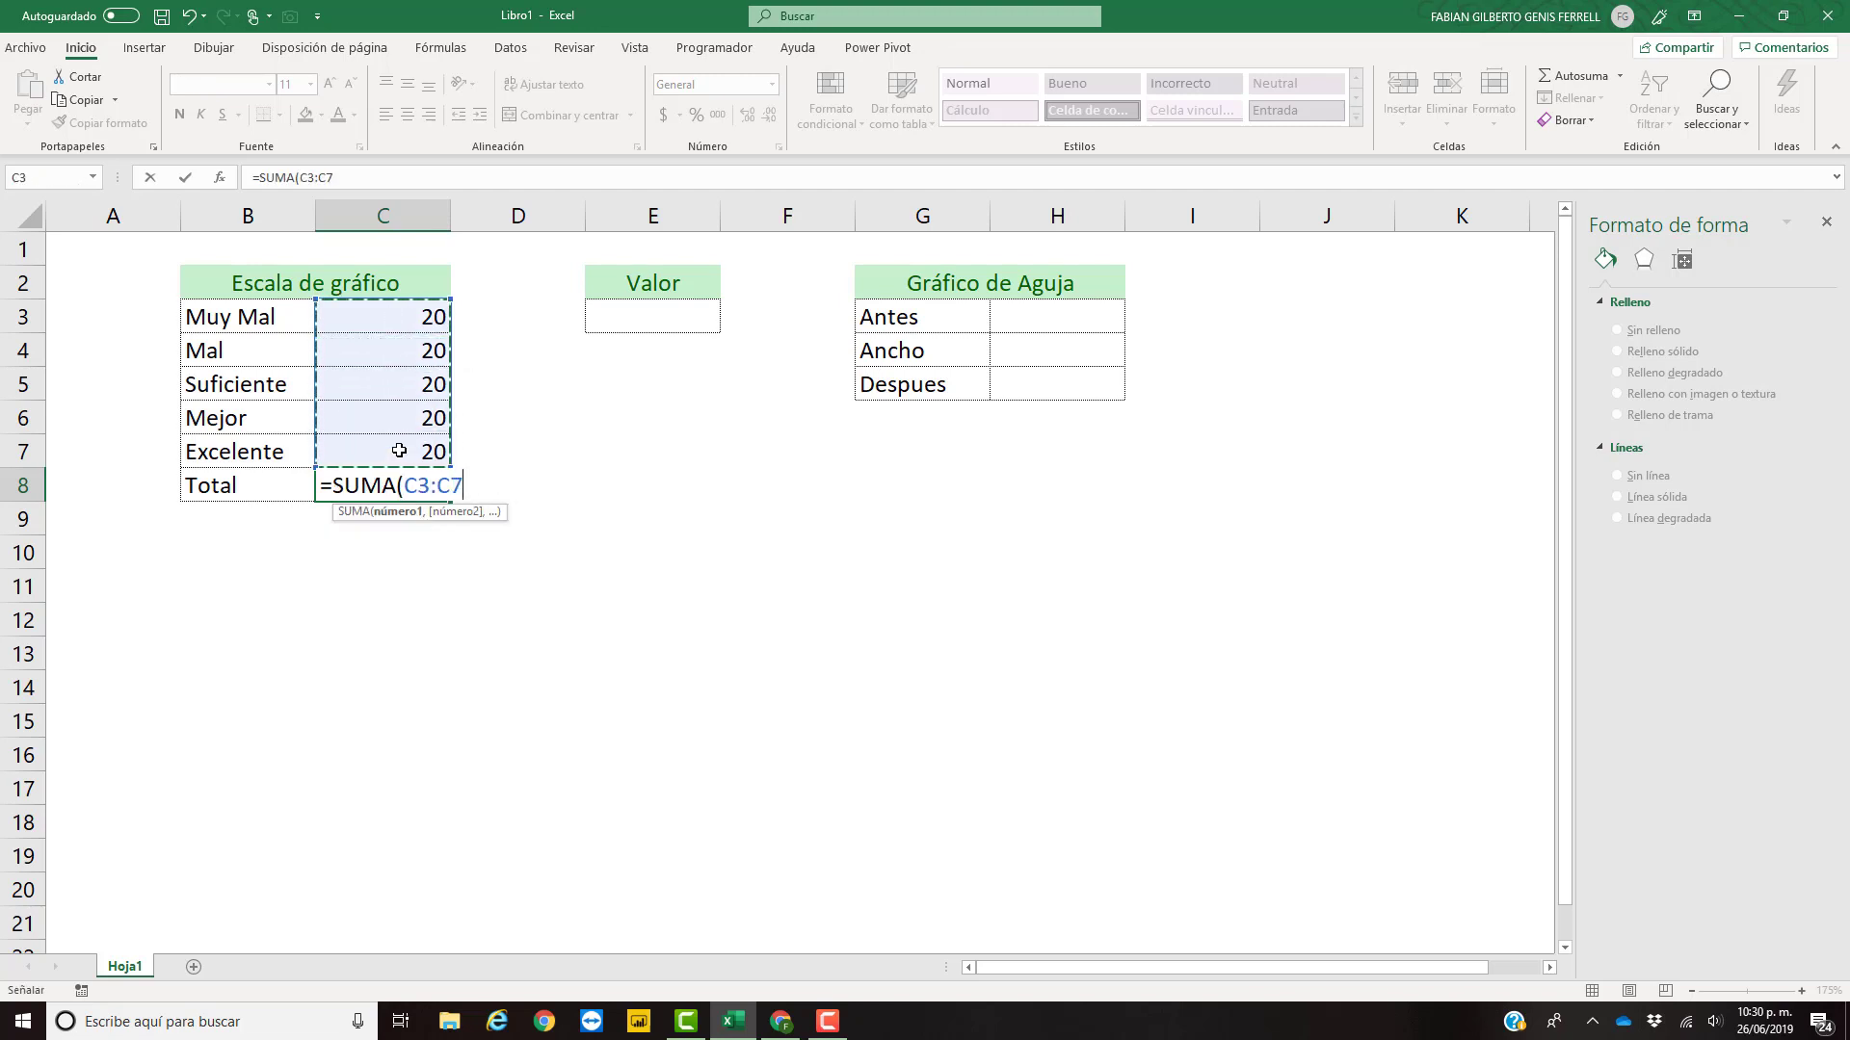
key("Return")
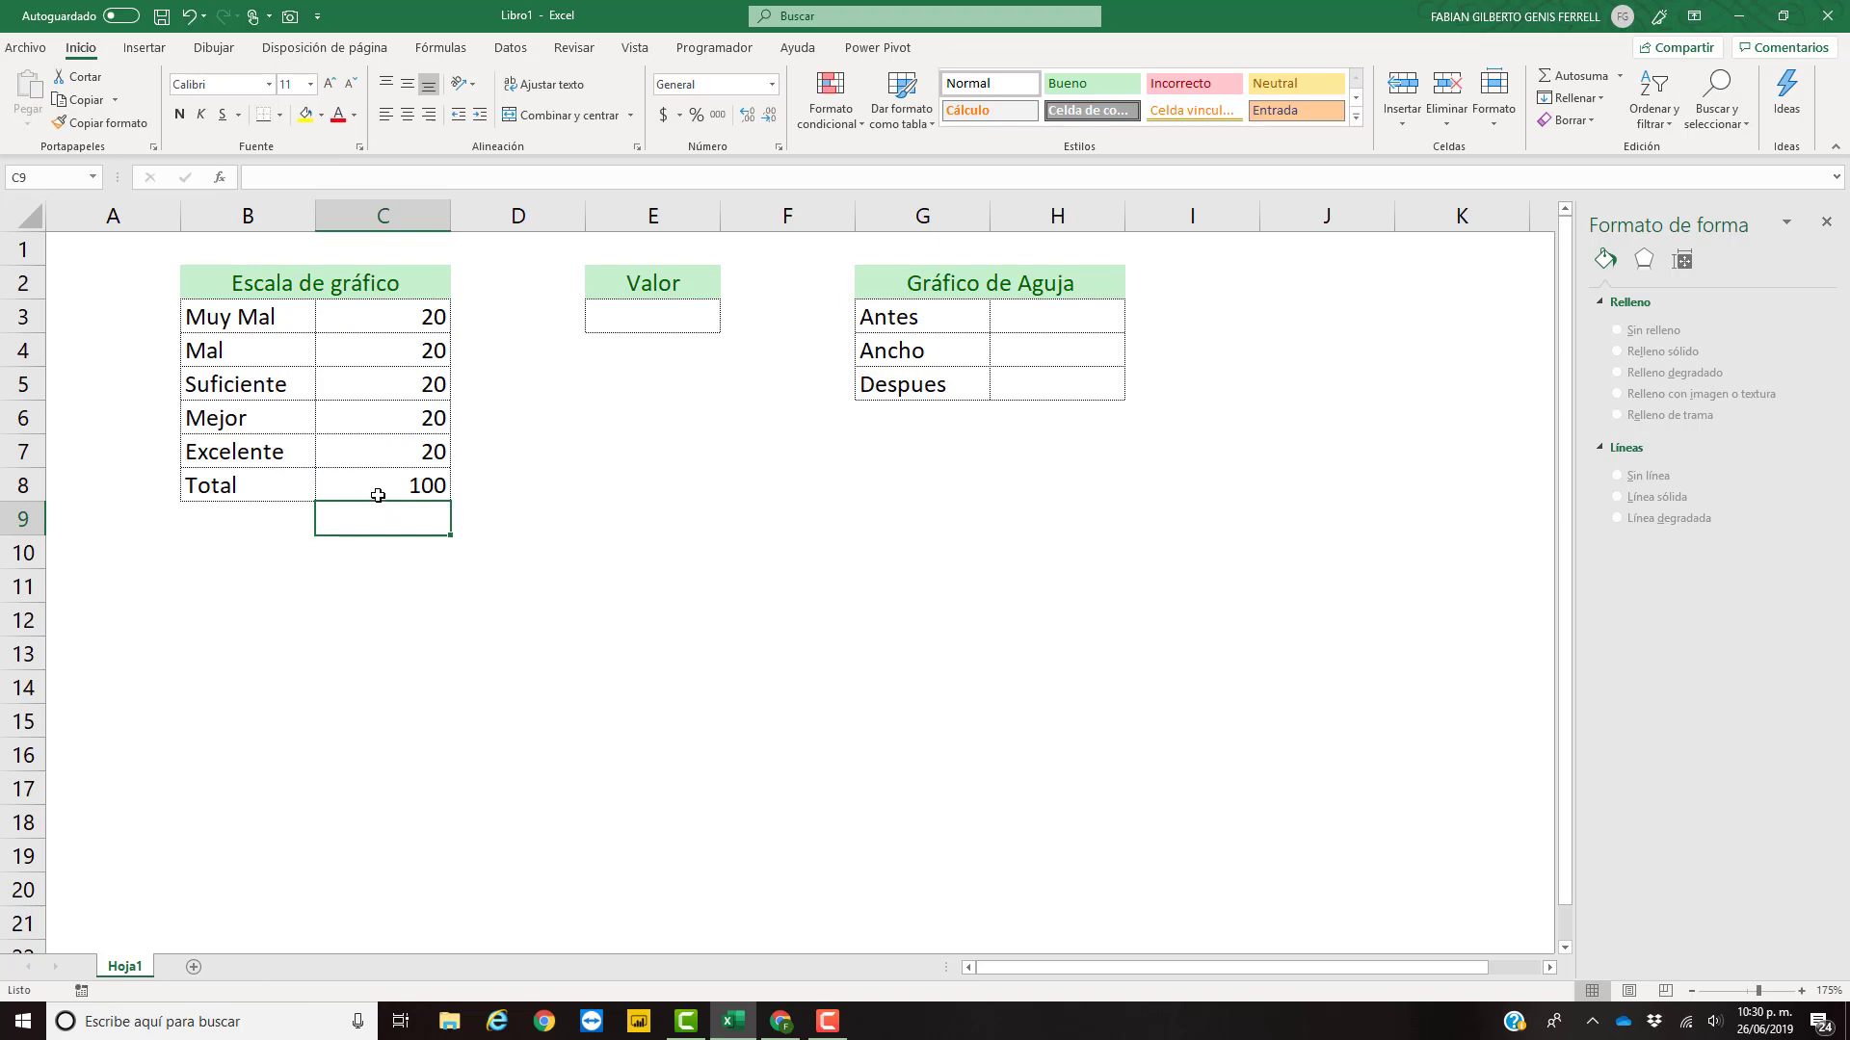
left_click(378, 491)
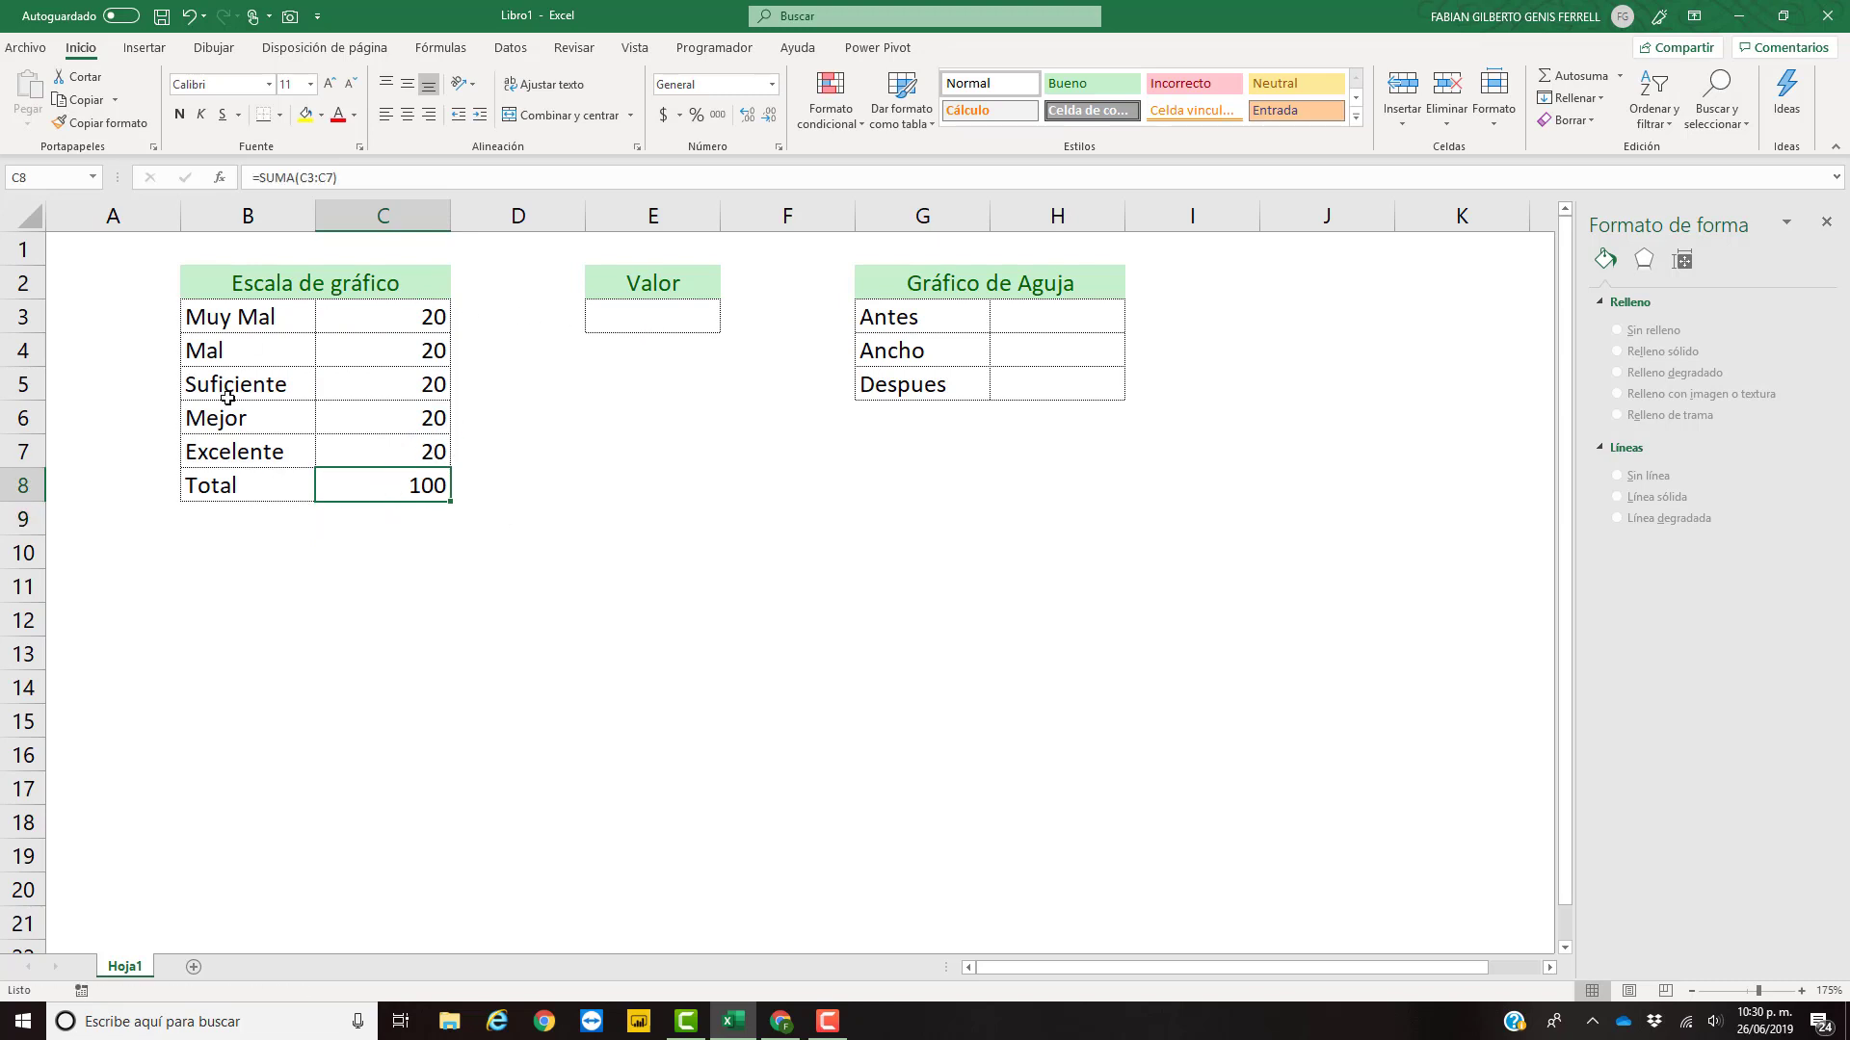
- Set the Valor cell E3 to 78
left_click(659, 320)
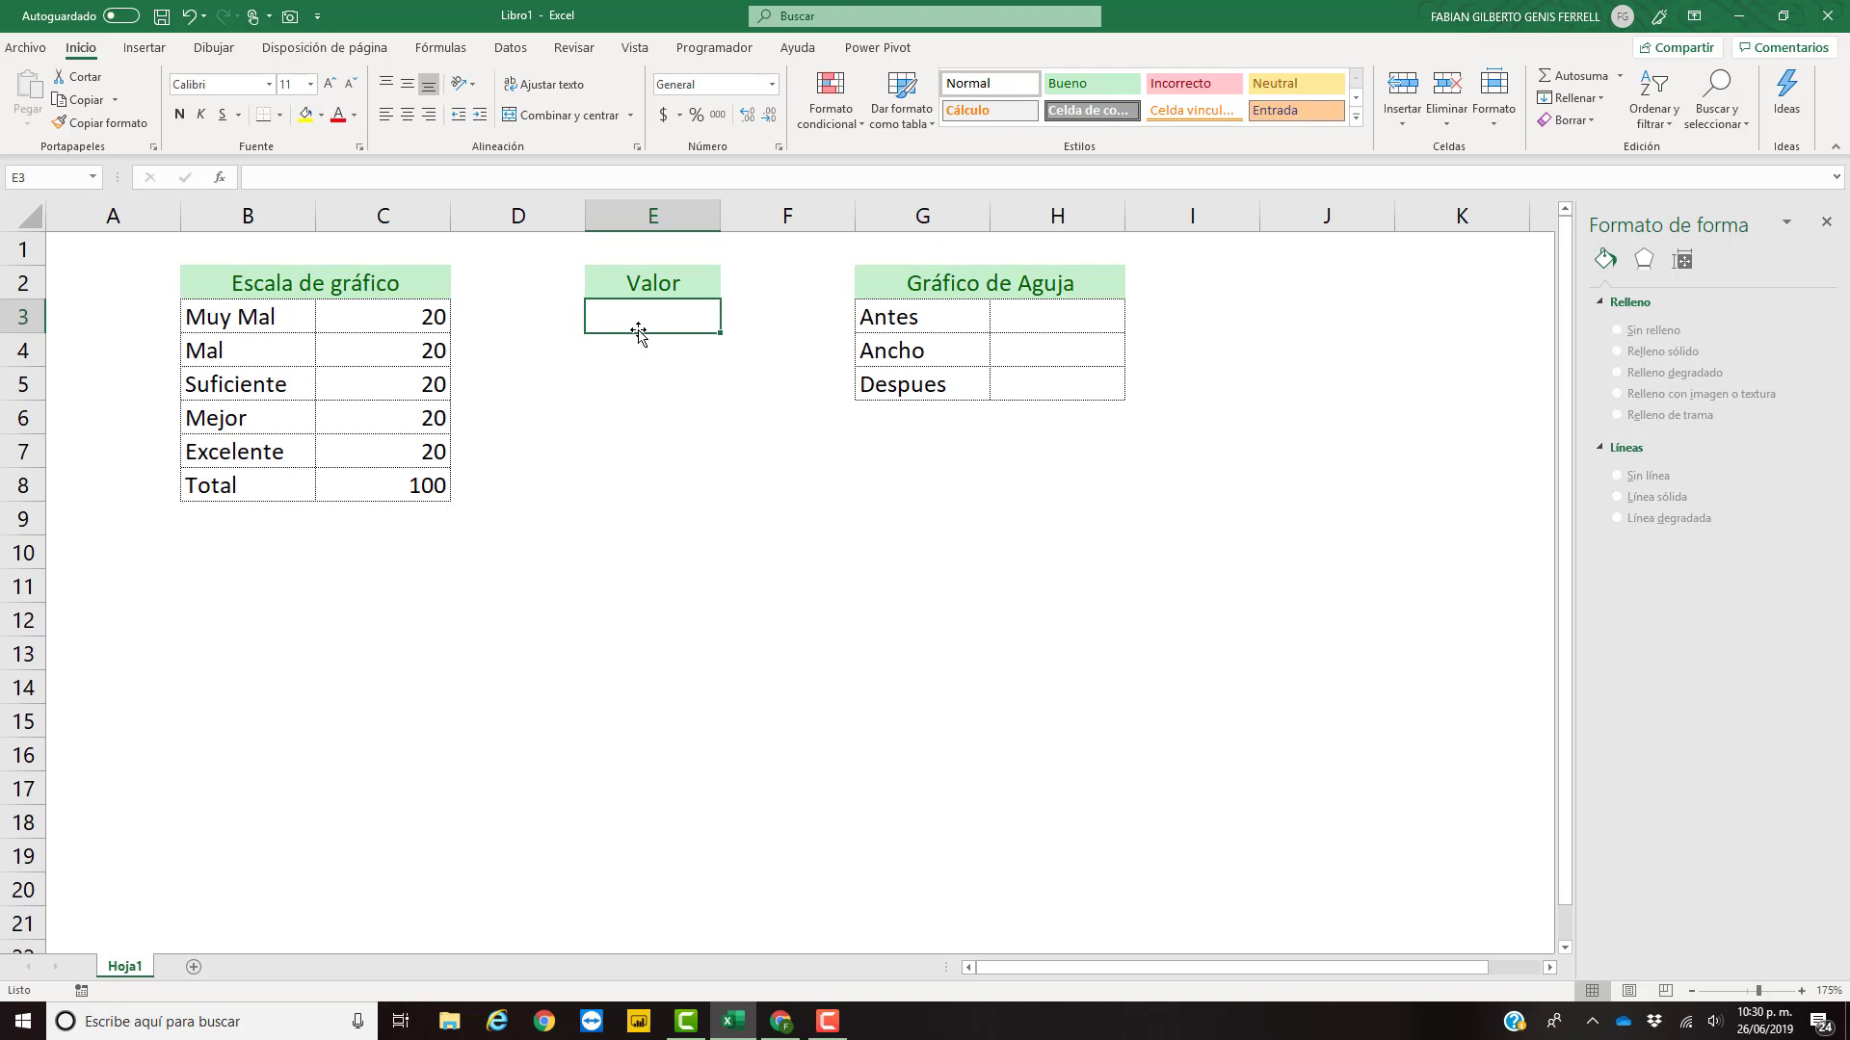
type("78")
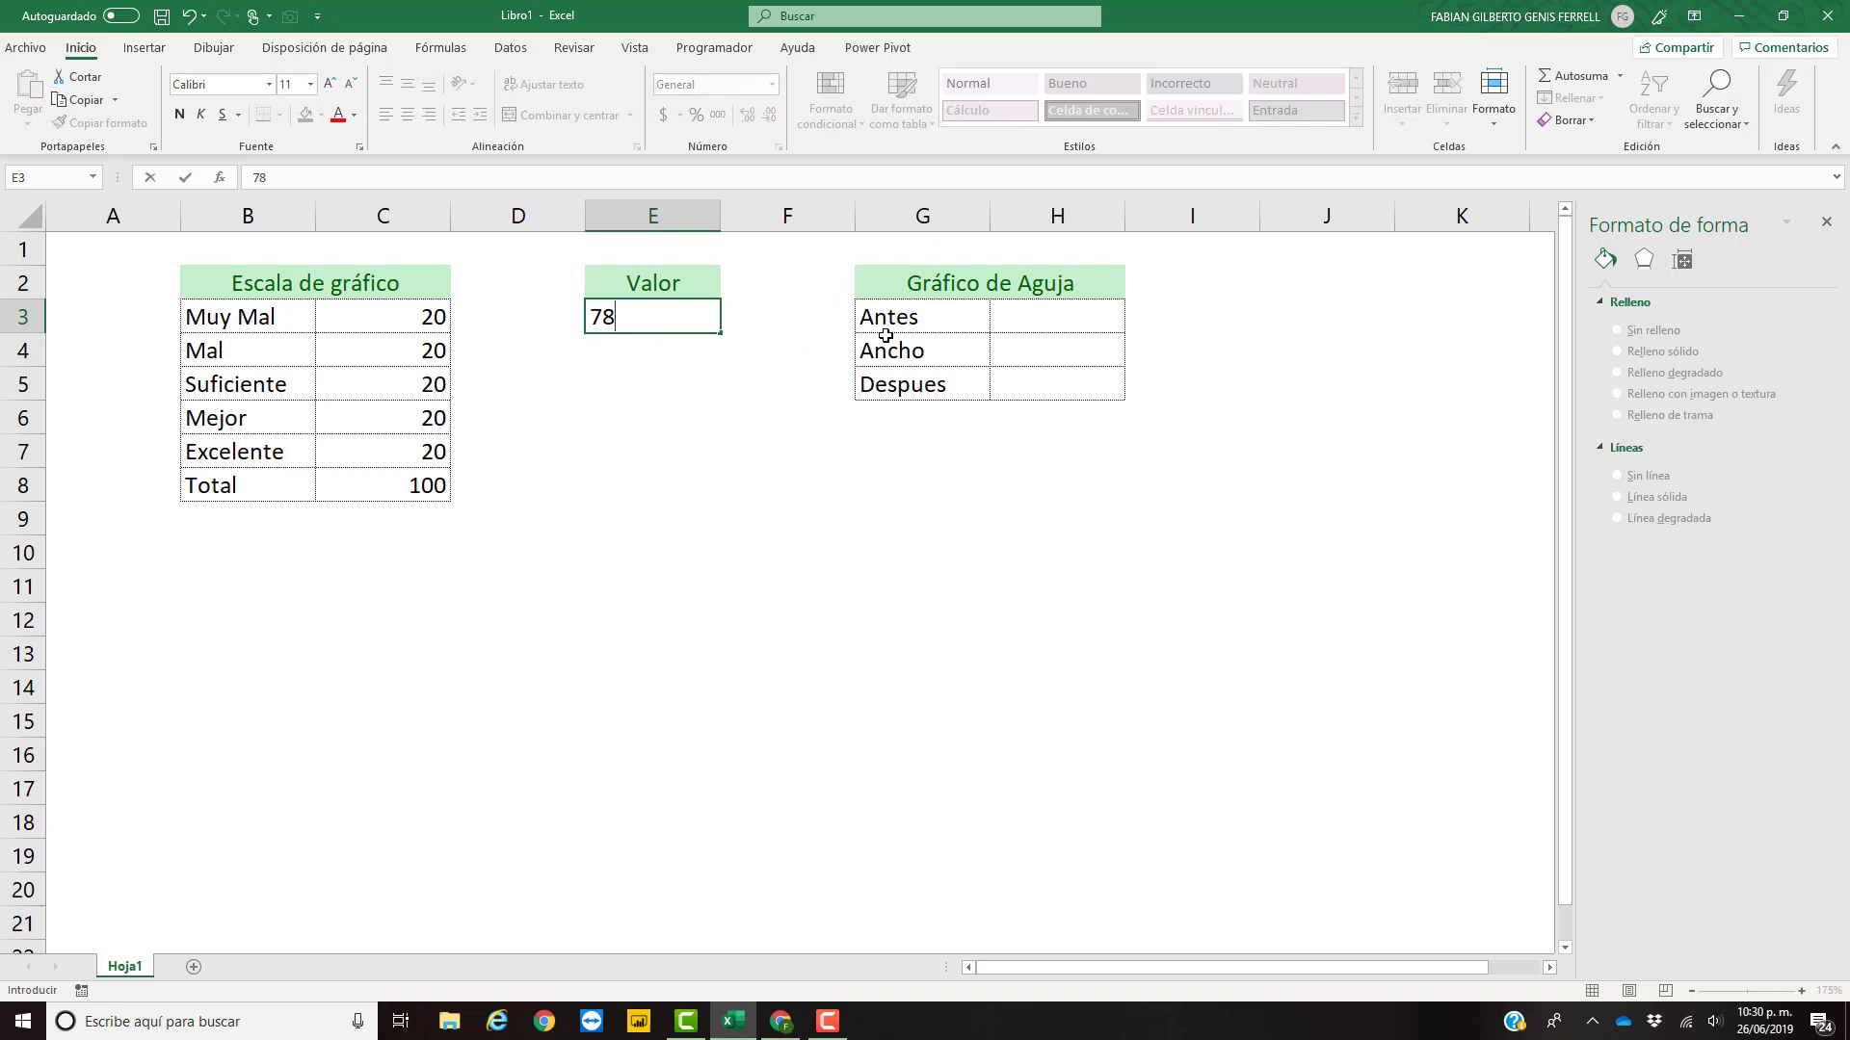
left_click(1015, 323)
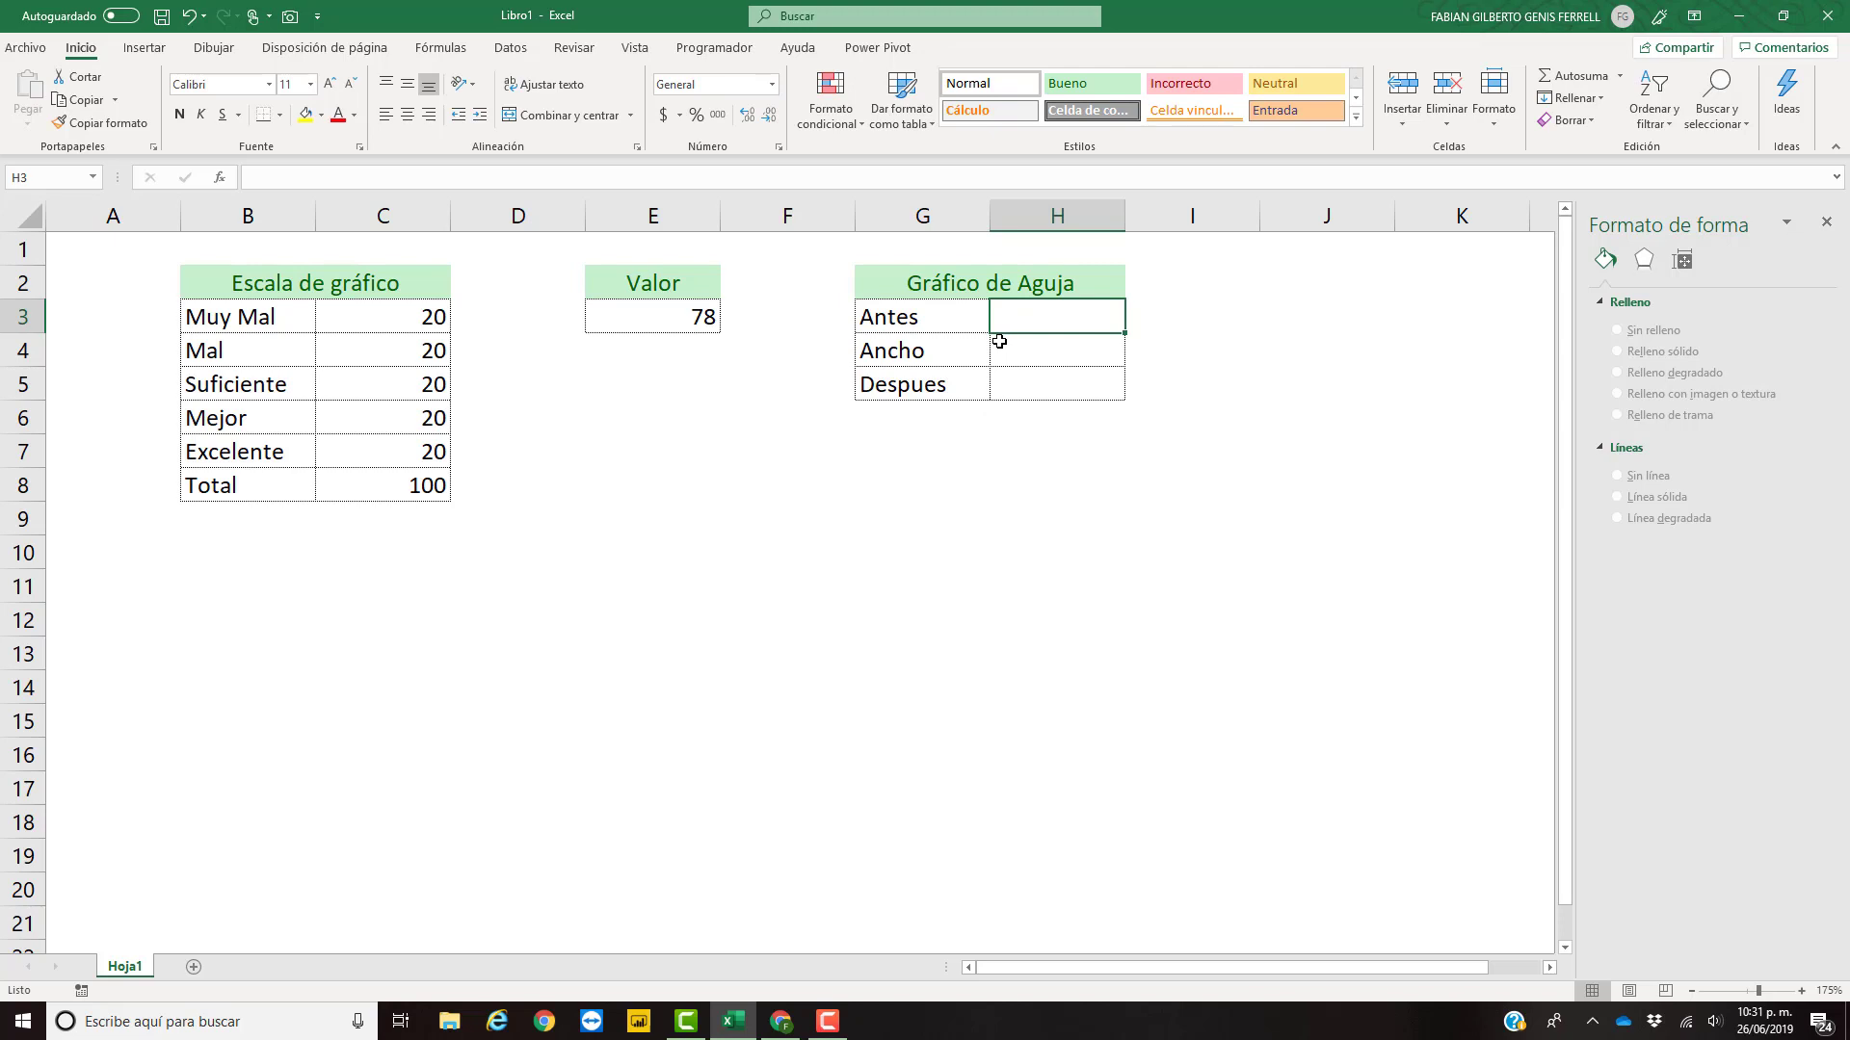
- In the Gráfico de Aguja table, enter =E3-H4/2 for Antes in H3 and 3 for Ancho in H4
type("=")
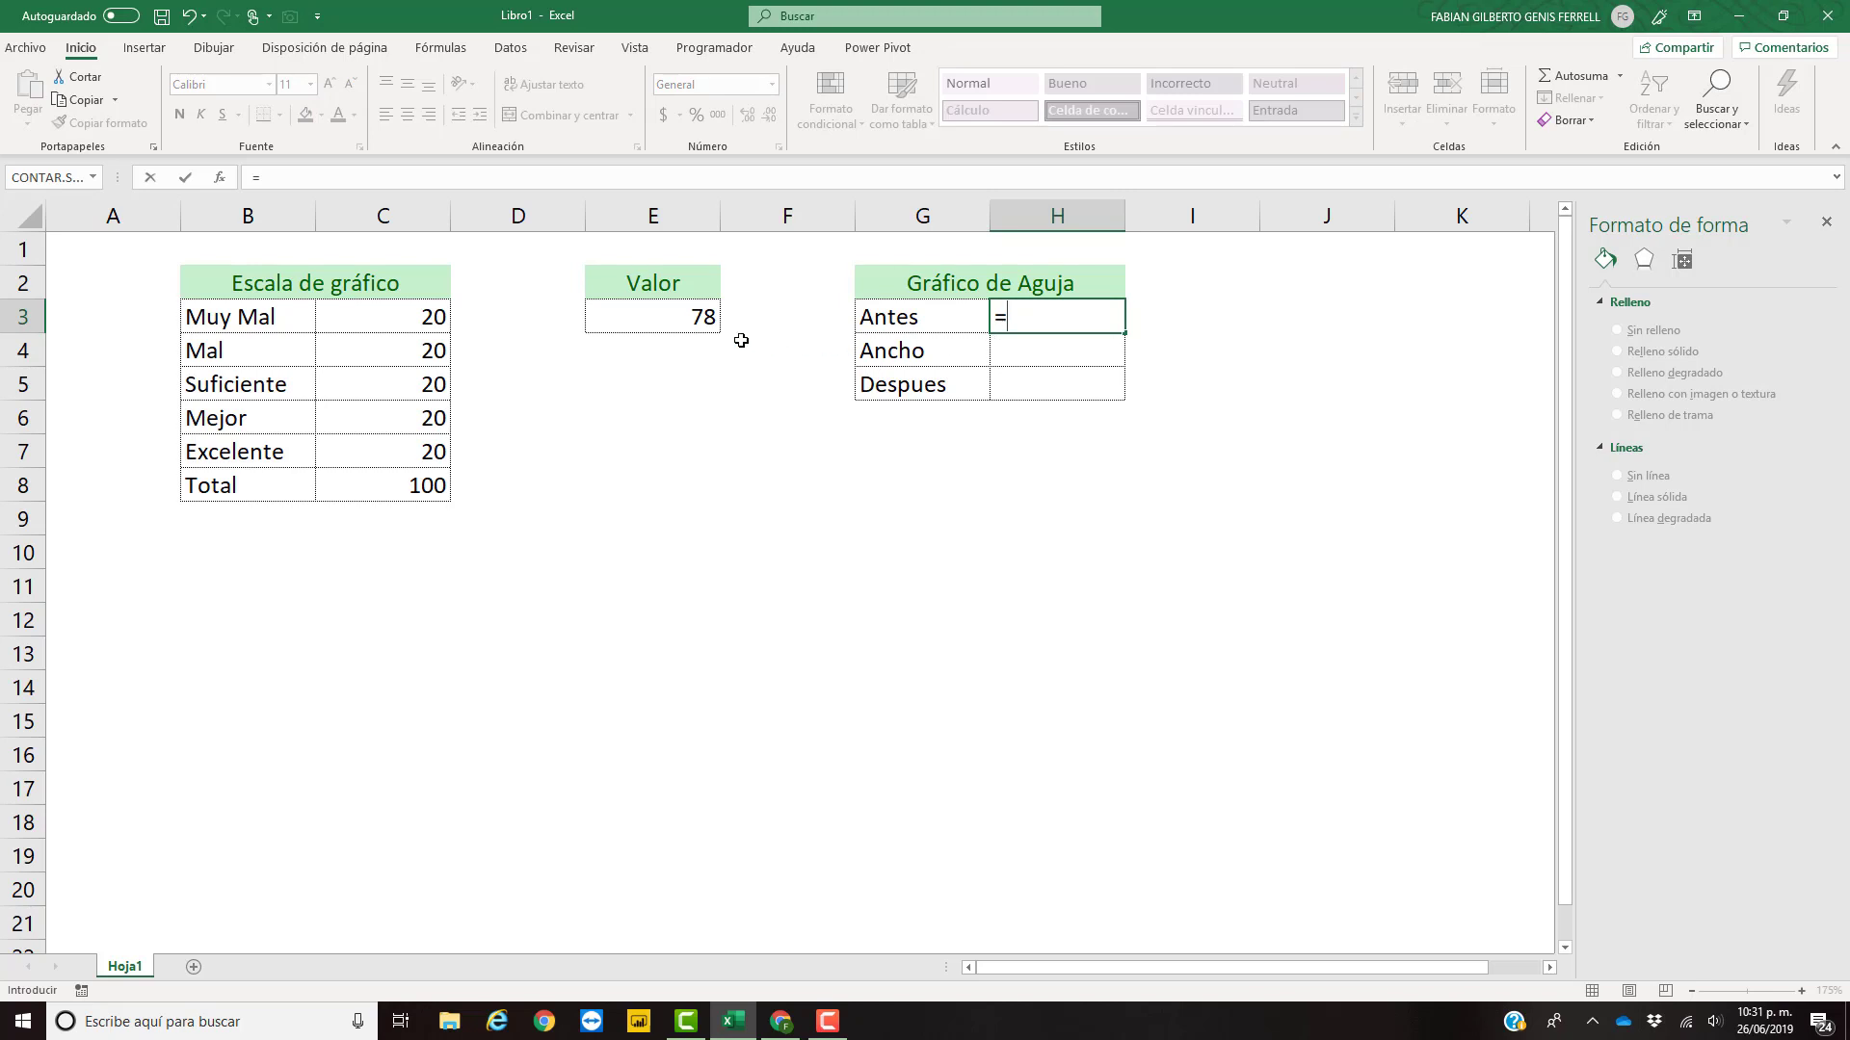
left_click(665, 315)
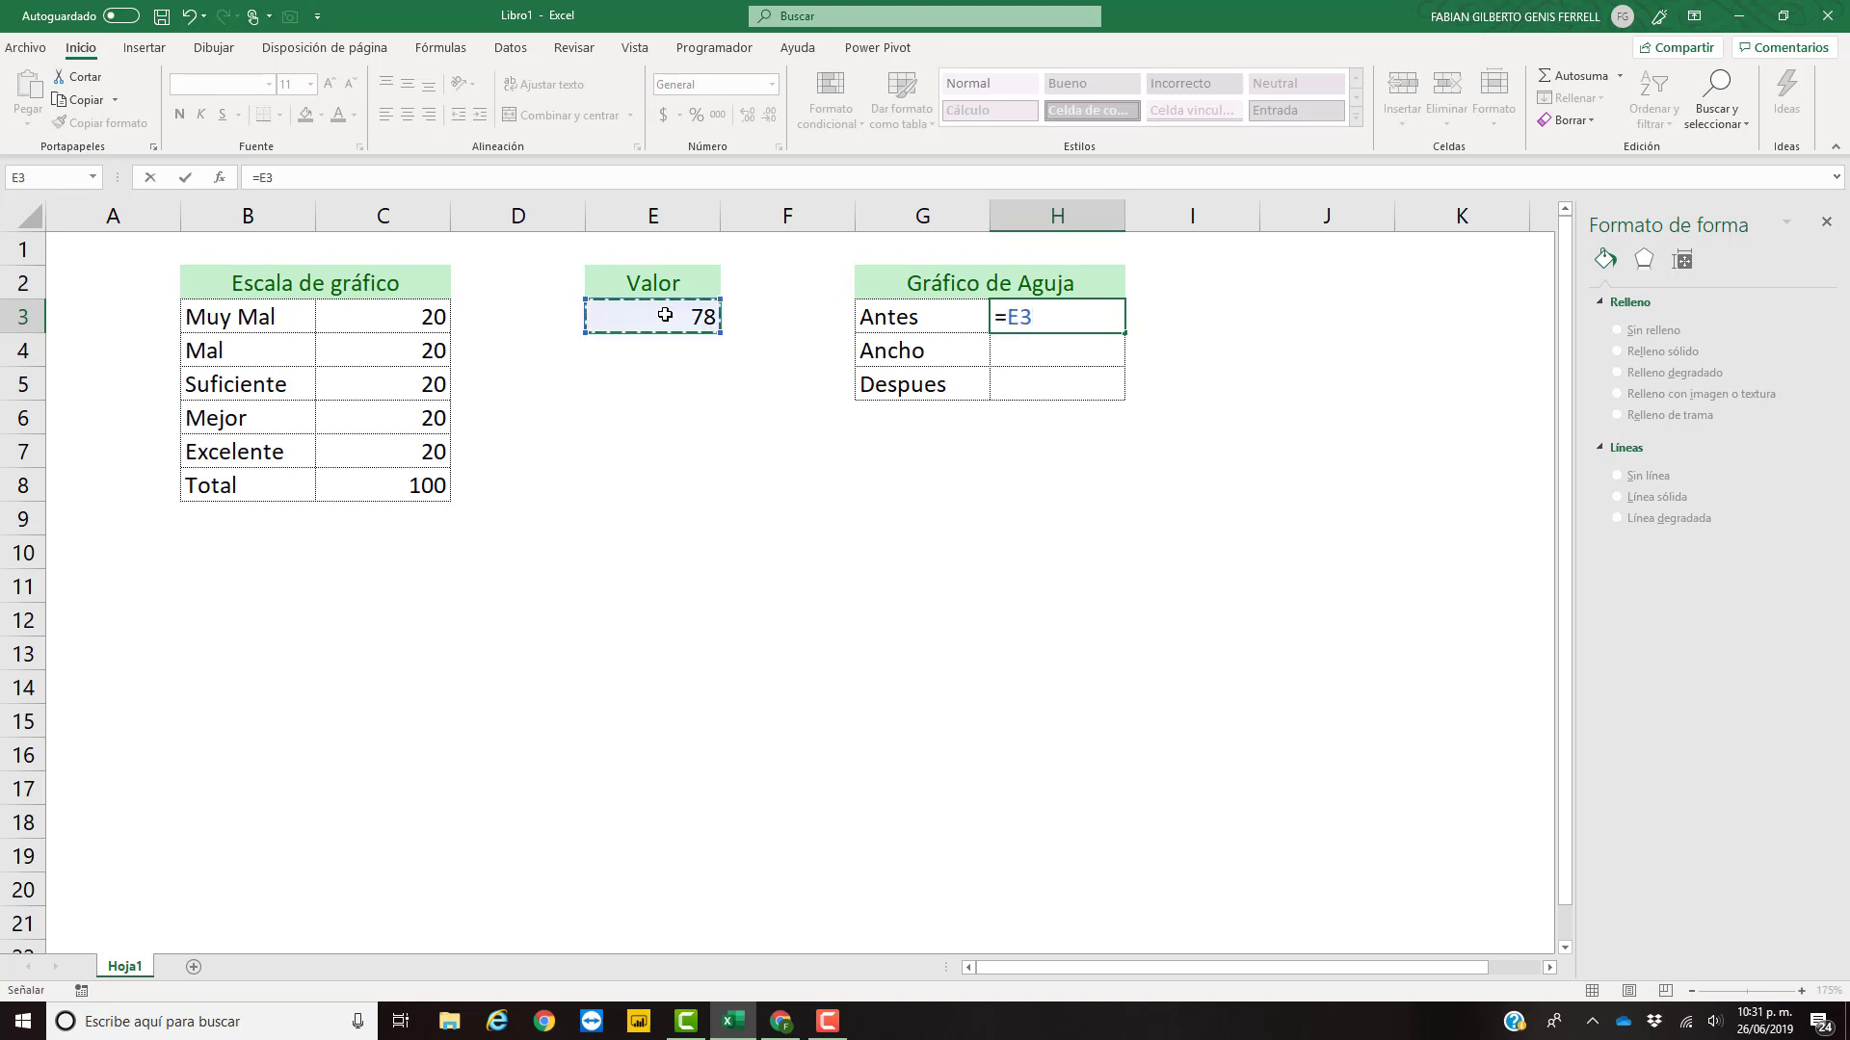
type("-")
left_click(1072, 358)
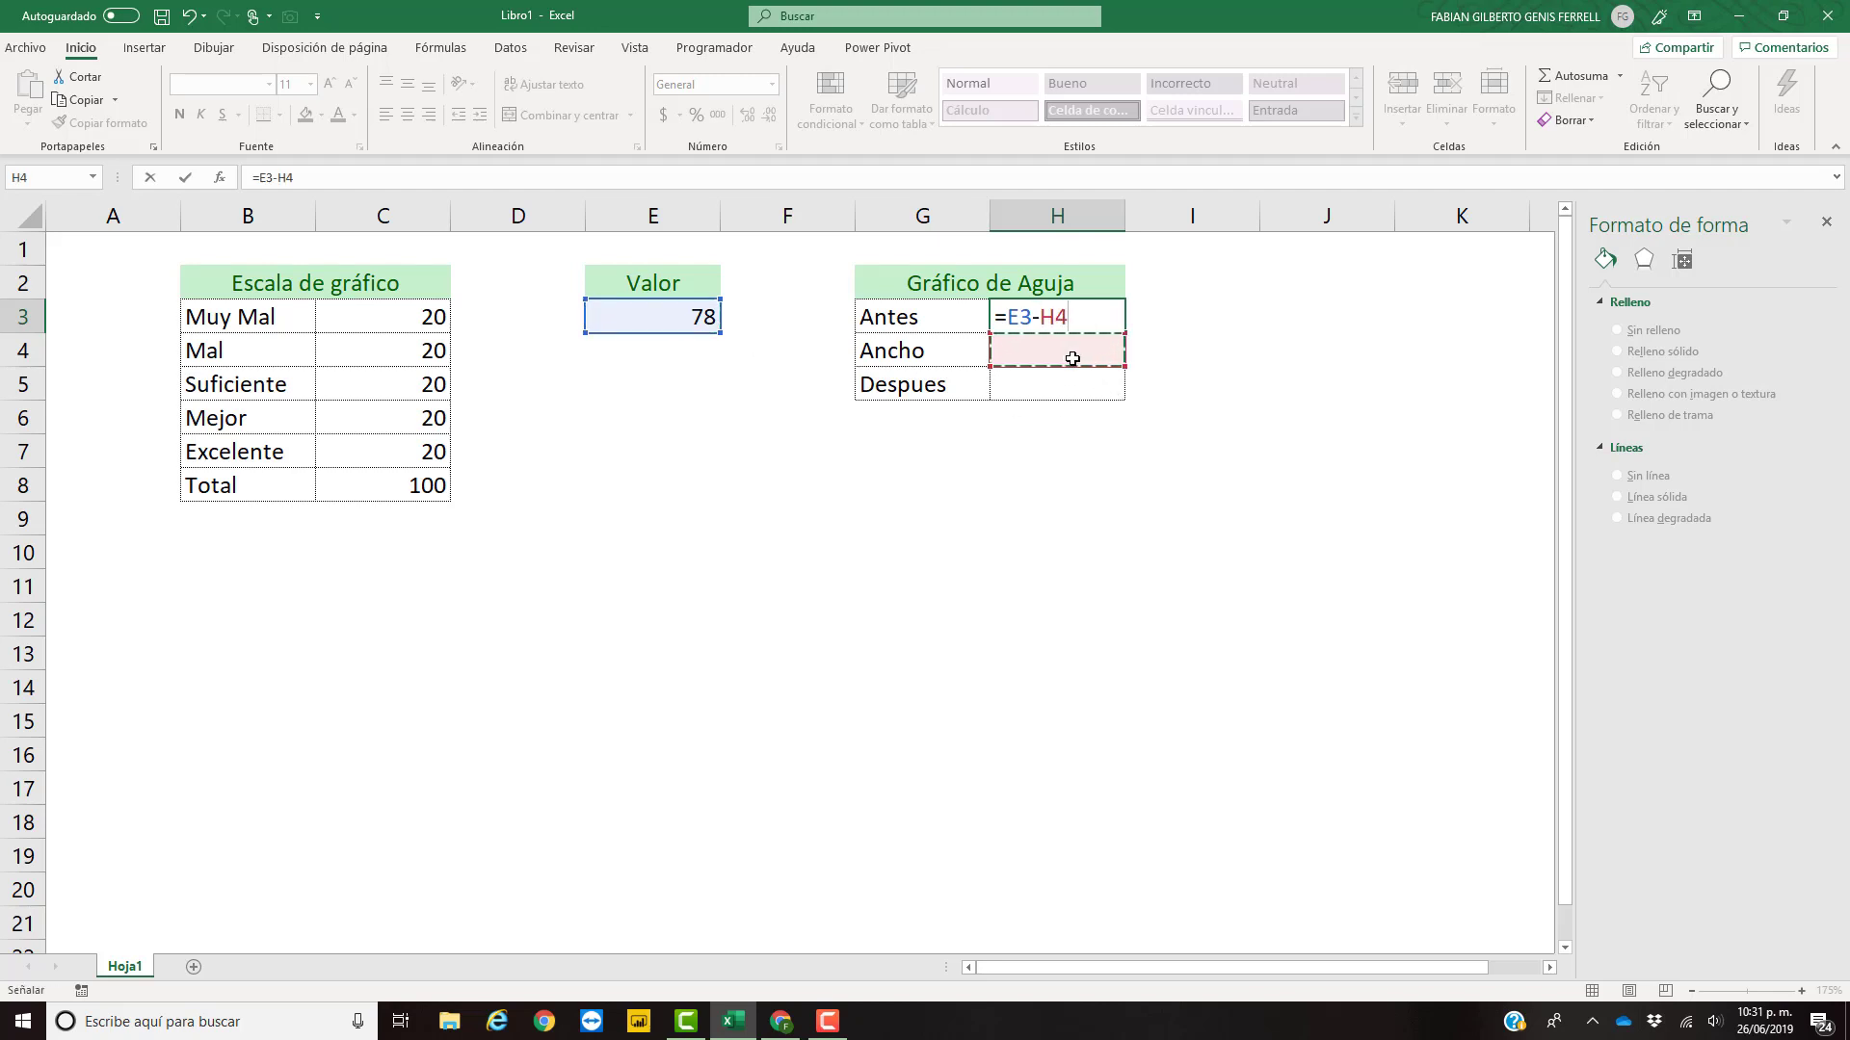
type("/2")
key("Return")
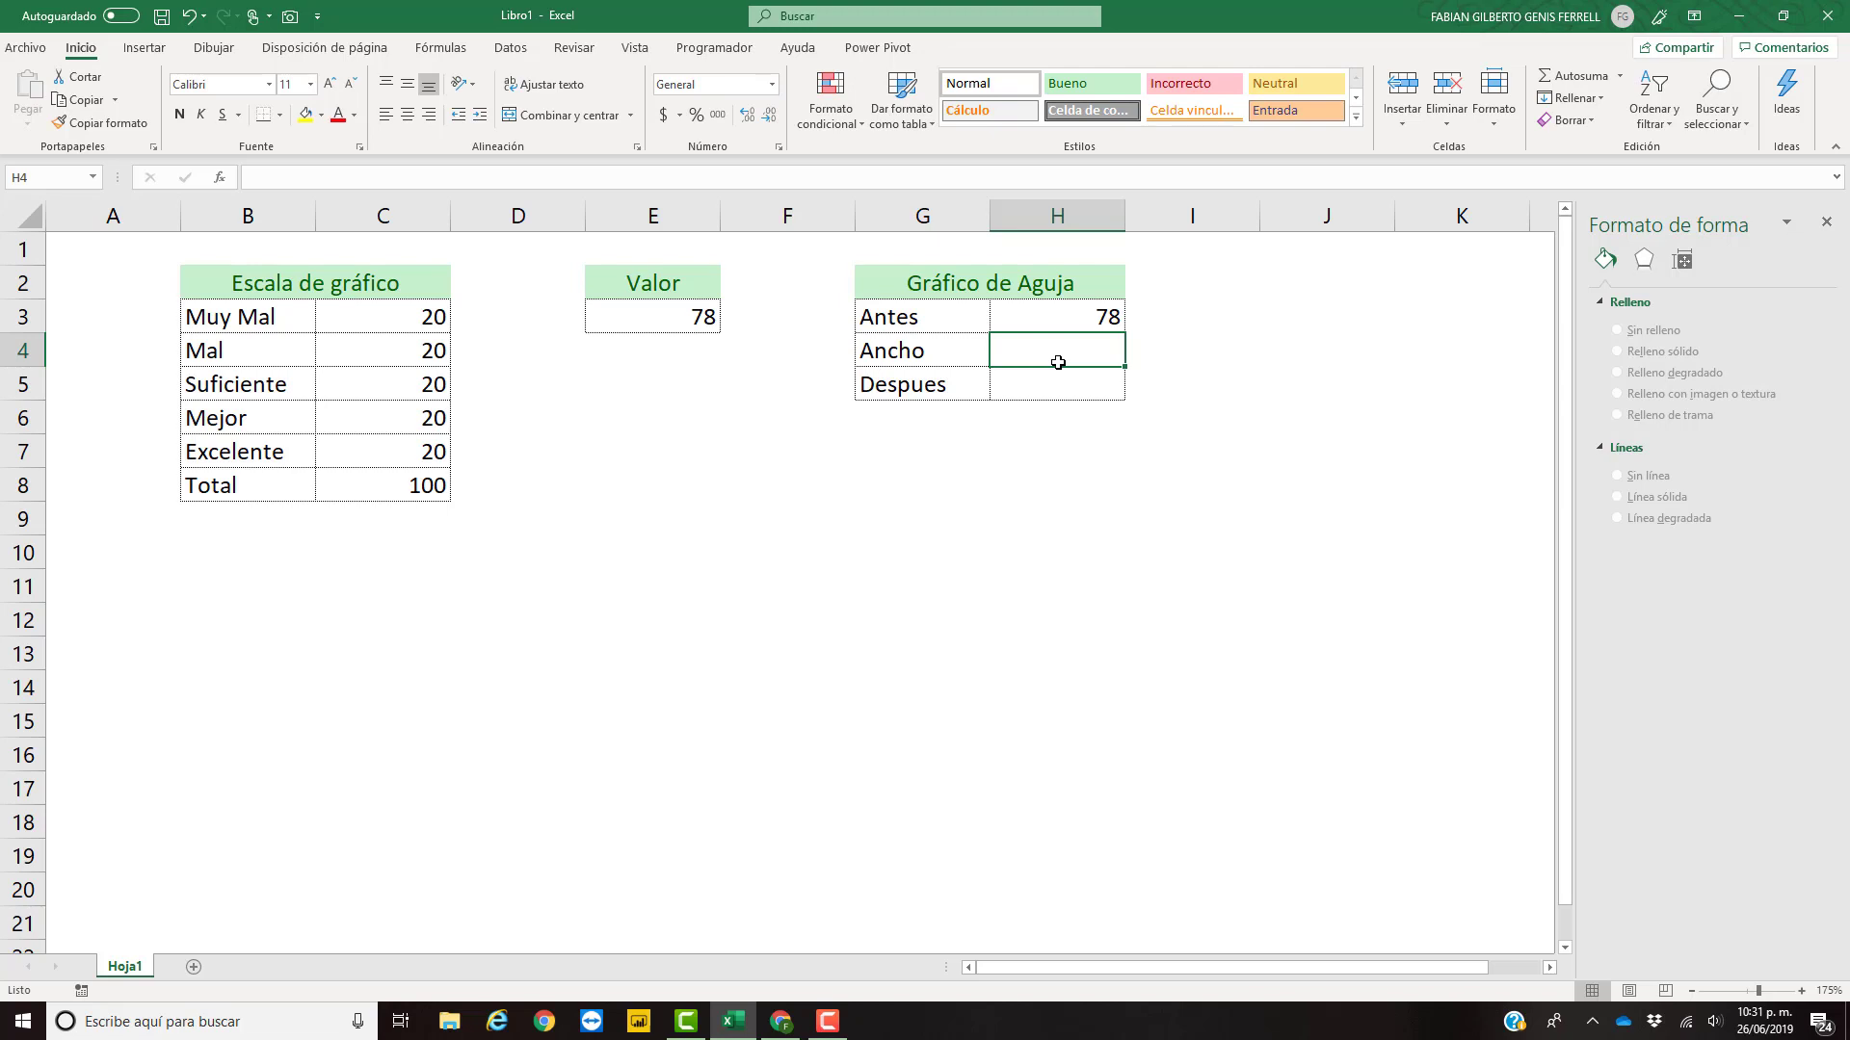
type("3")
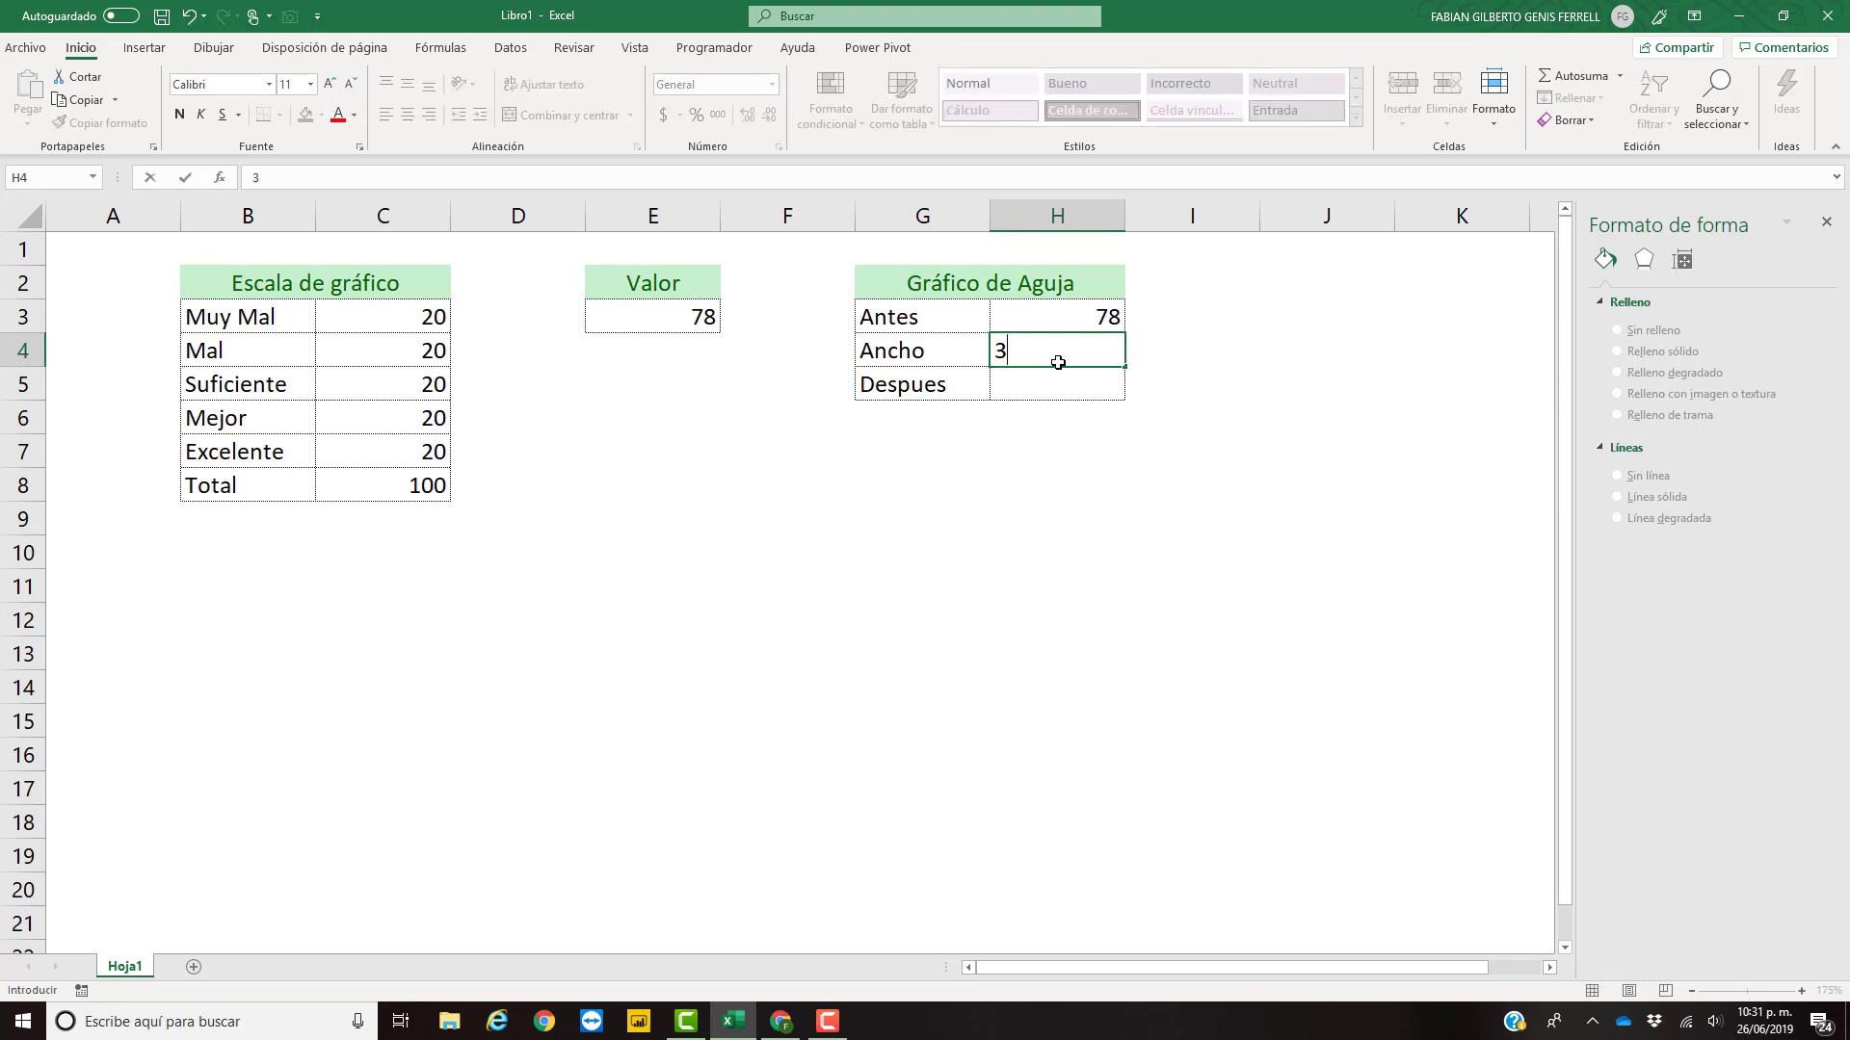
key("Return")
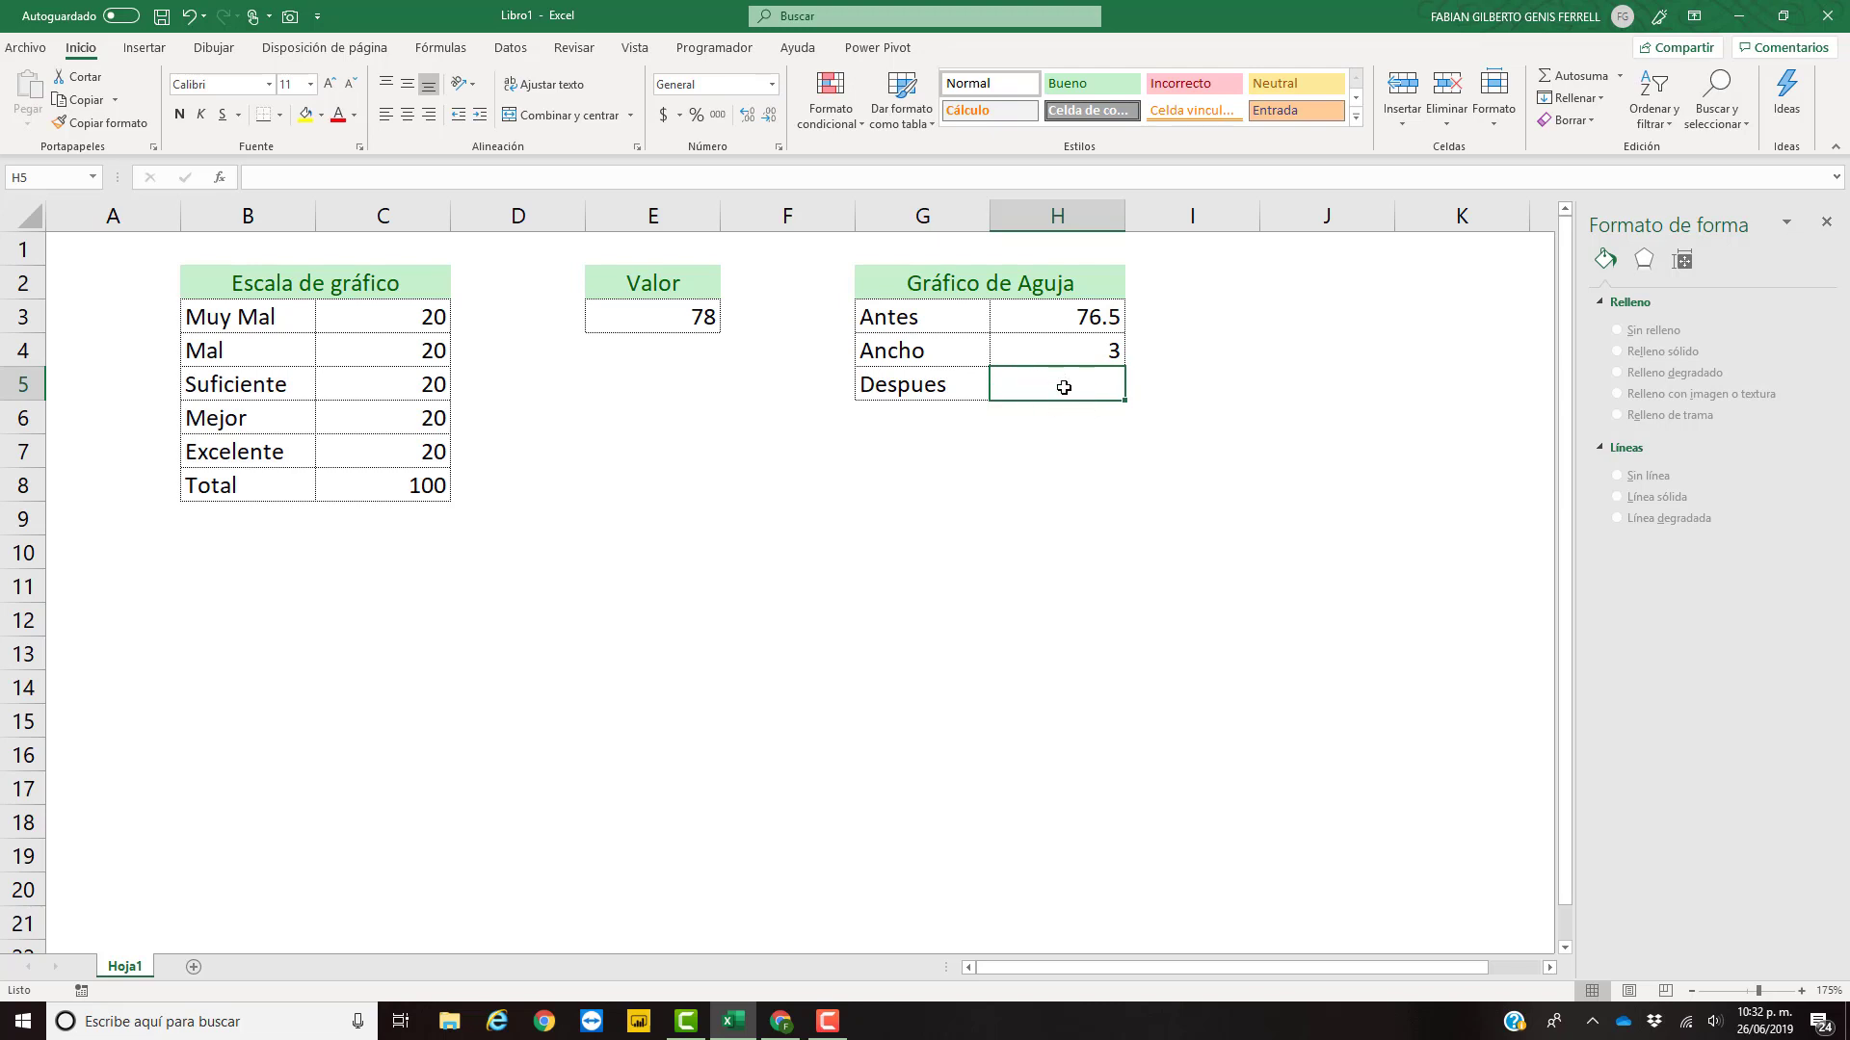
- Calculate Despues in H5 of the Gráfico de Aguja table with the formula =SUMA(C3:C8)-H3-H4 and check the sum of H3:H5
type("=")
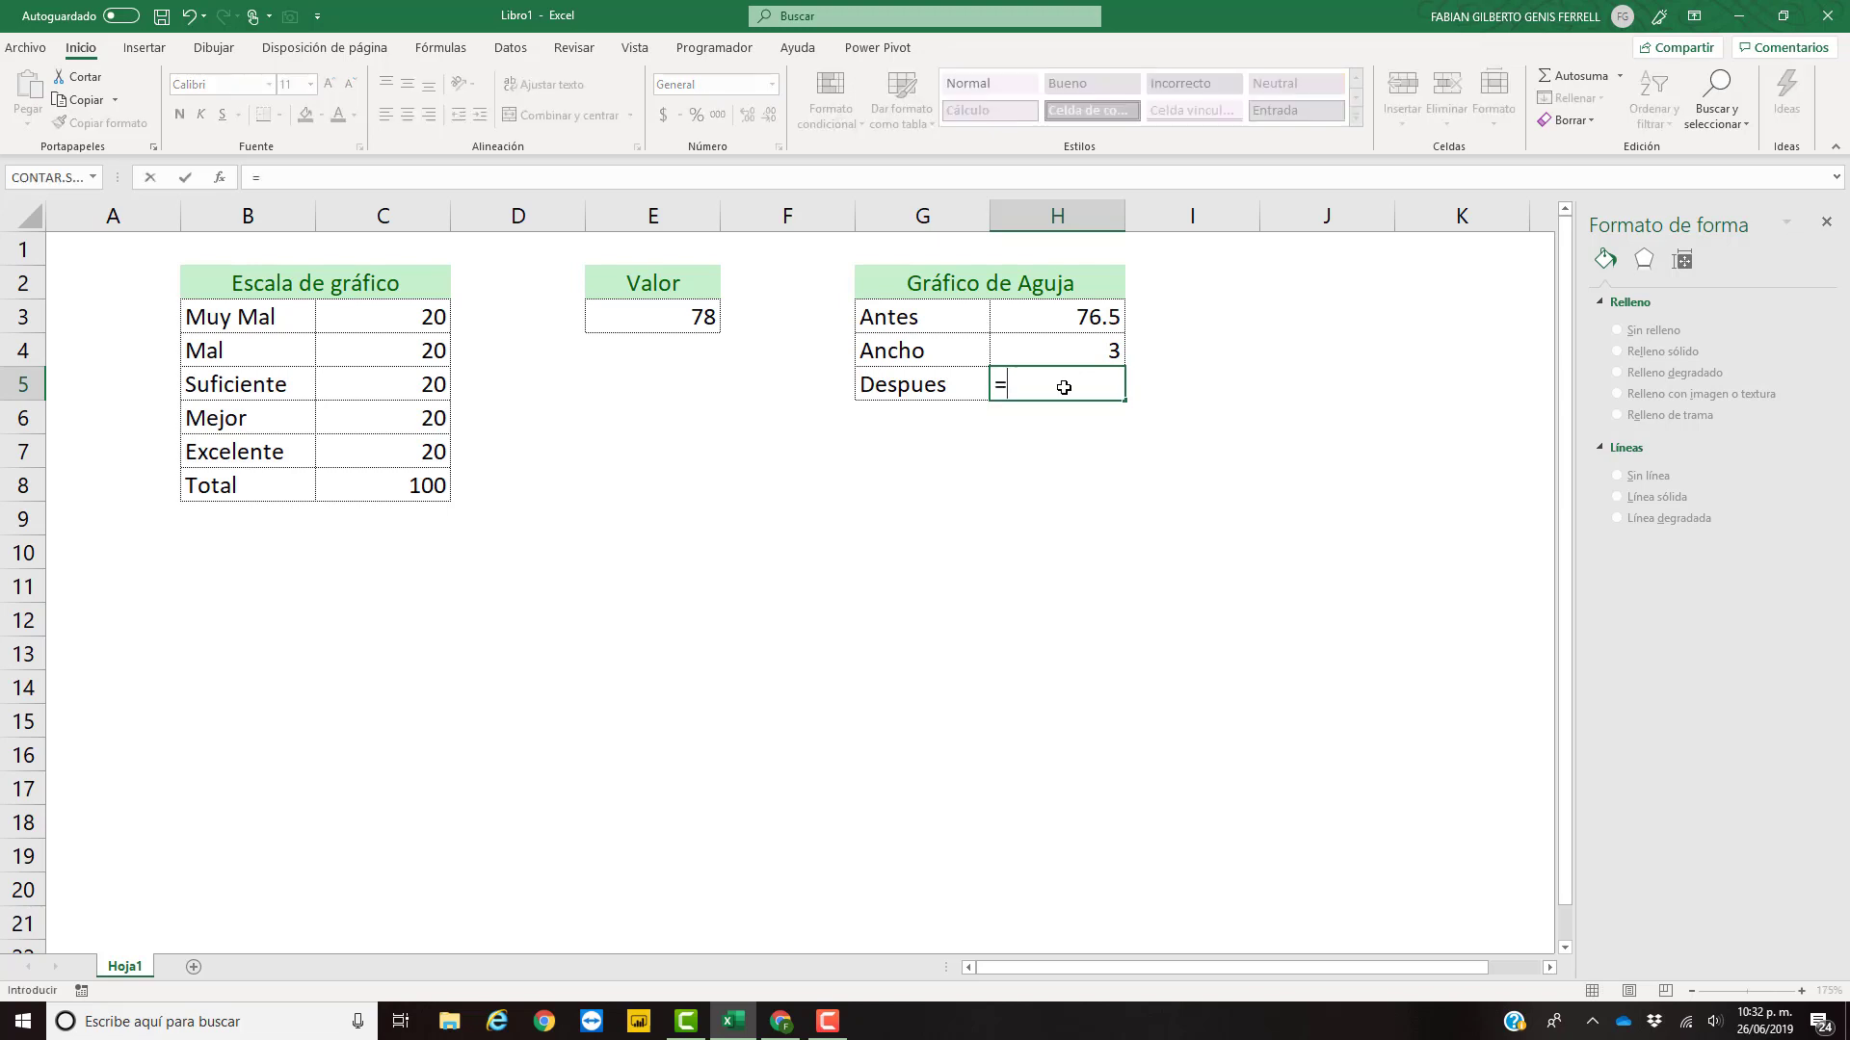
type("suma(")
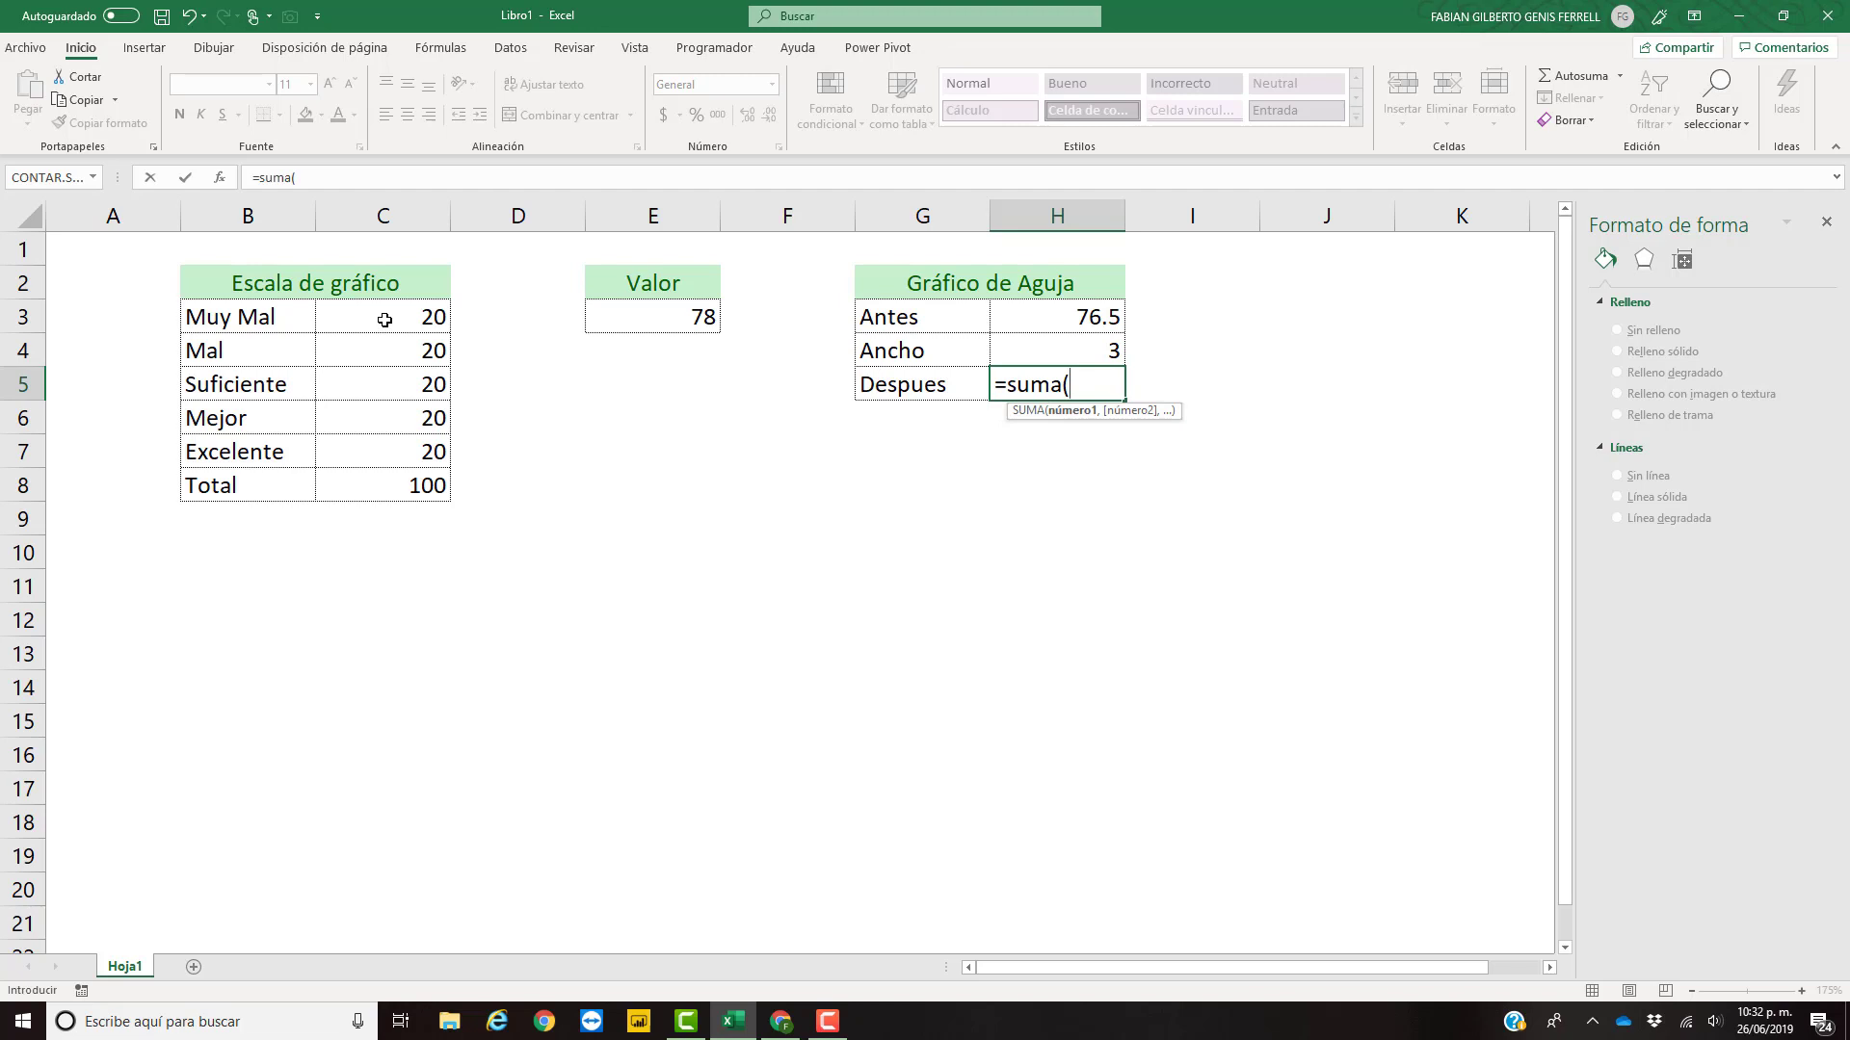
left_click_drag(384, 320, 394, 489)
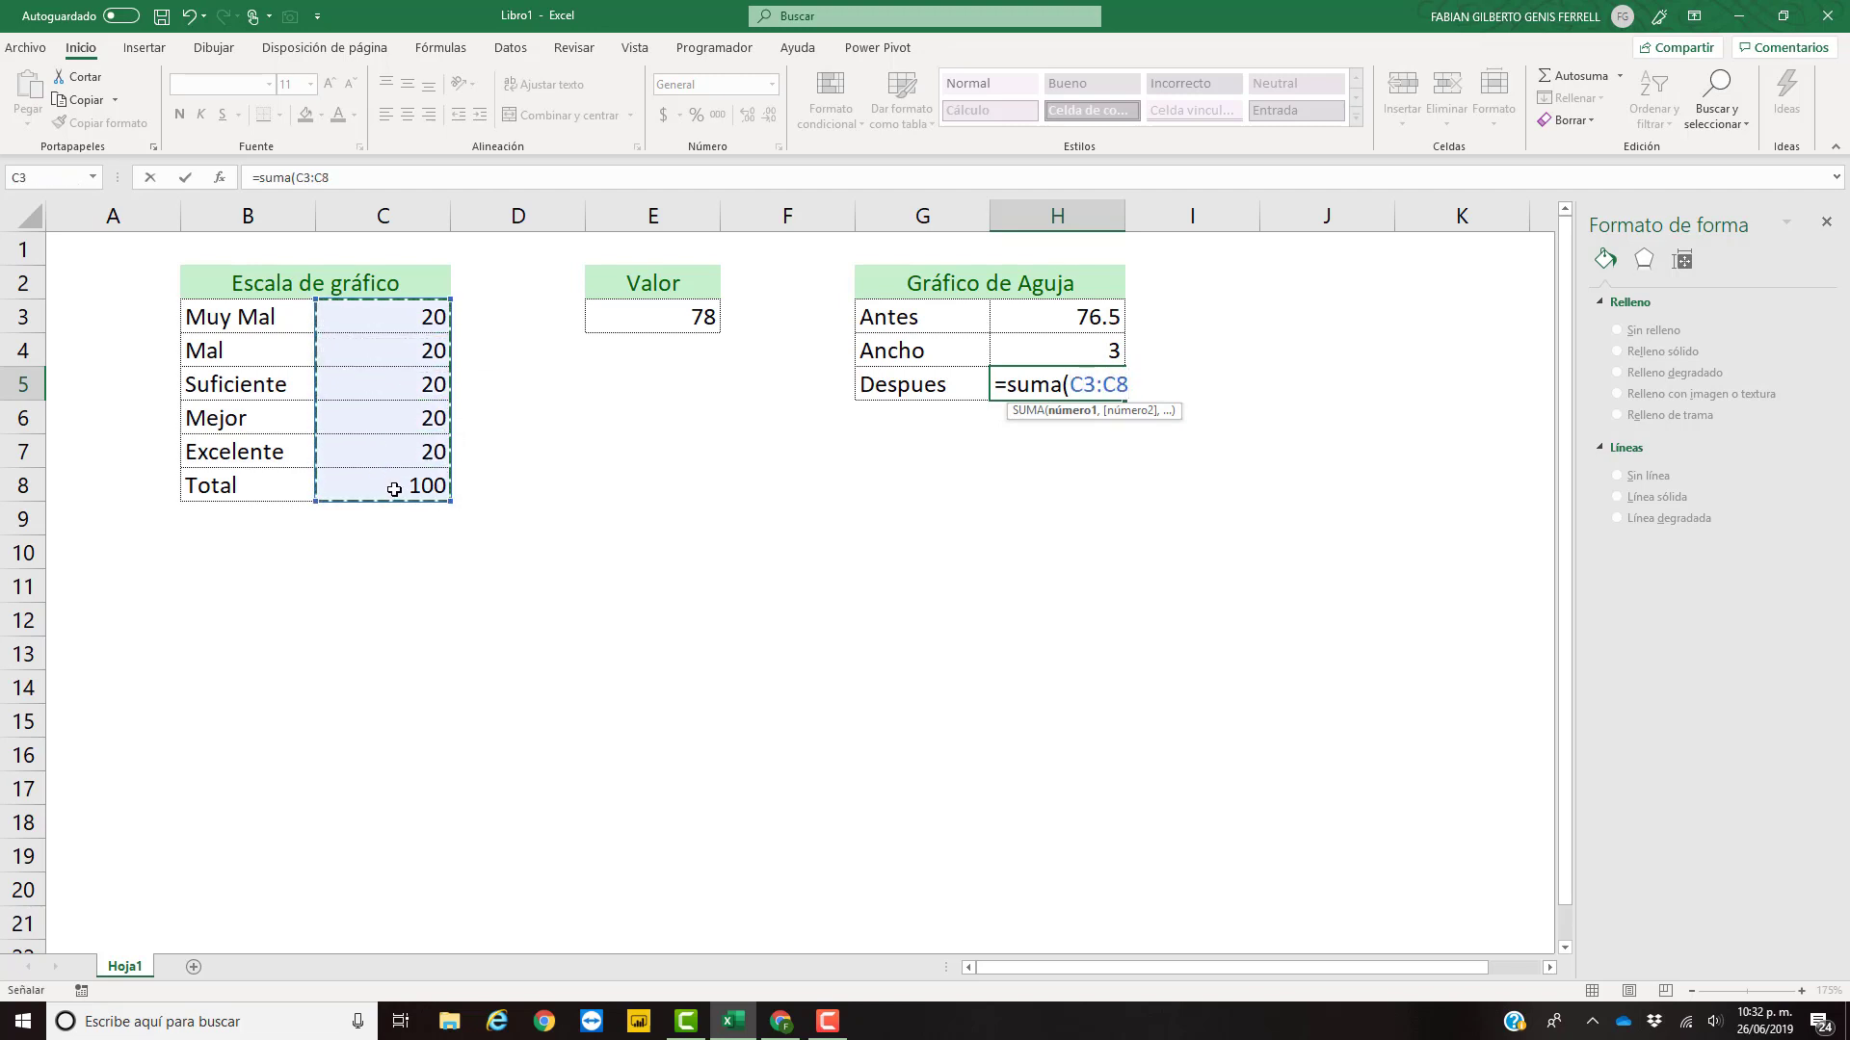
type(")-")
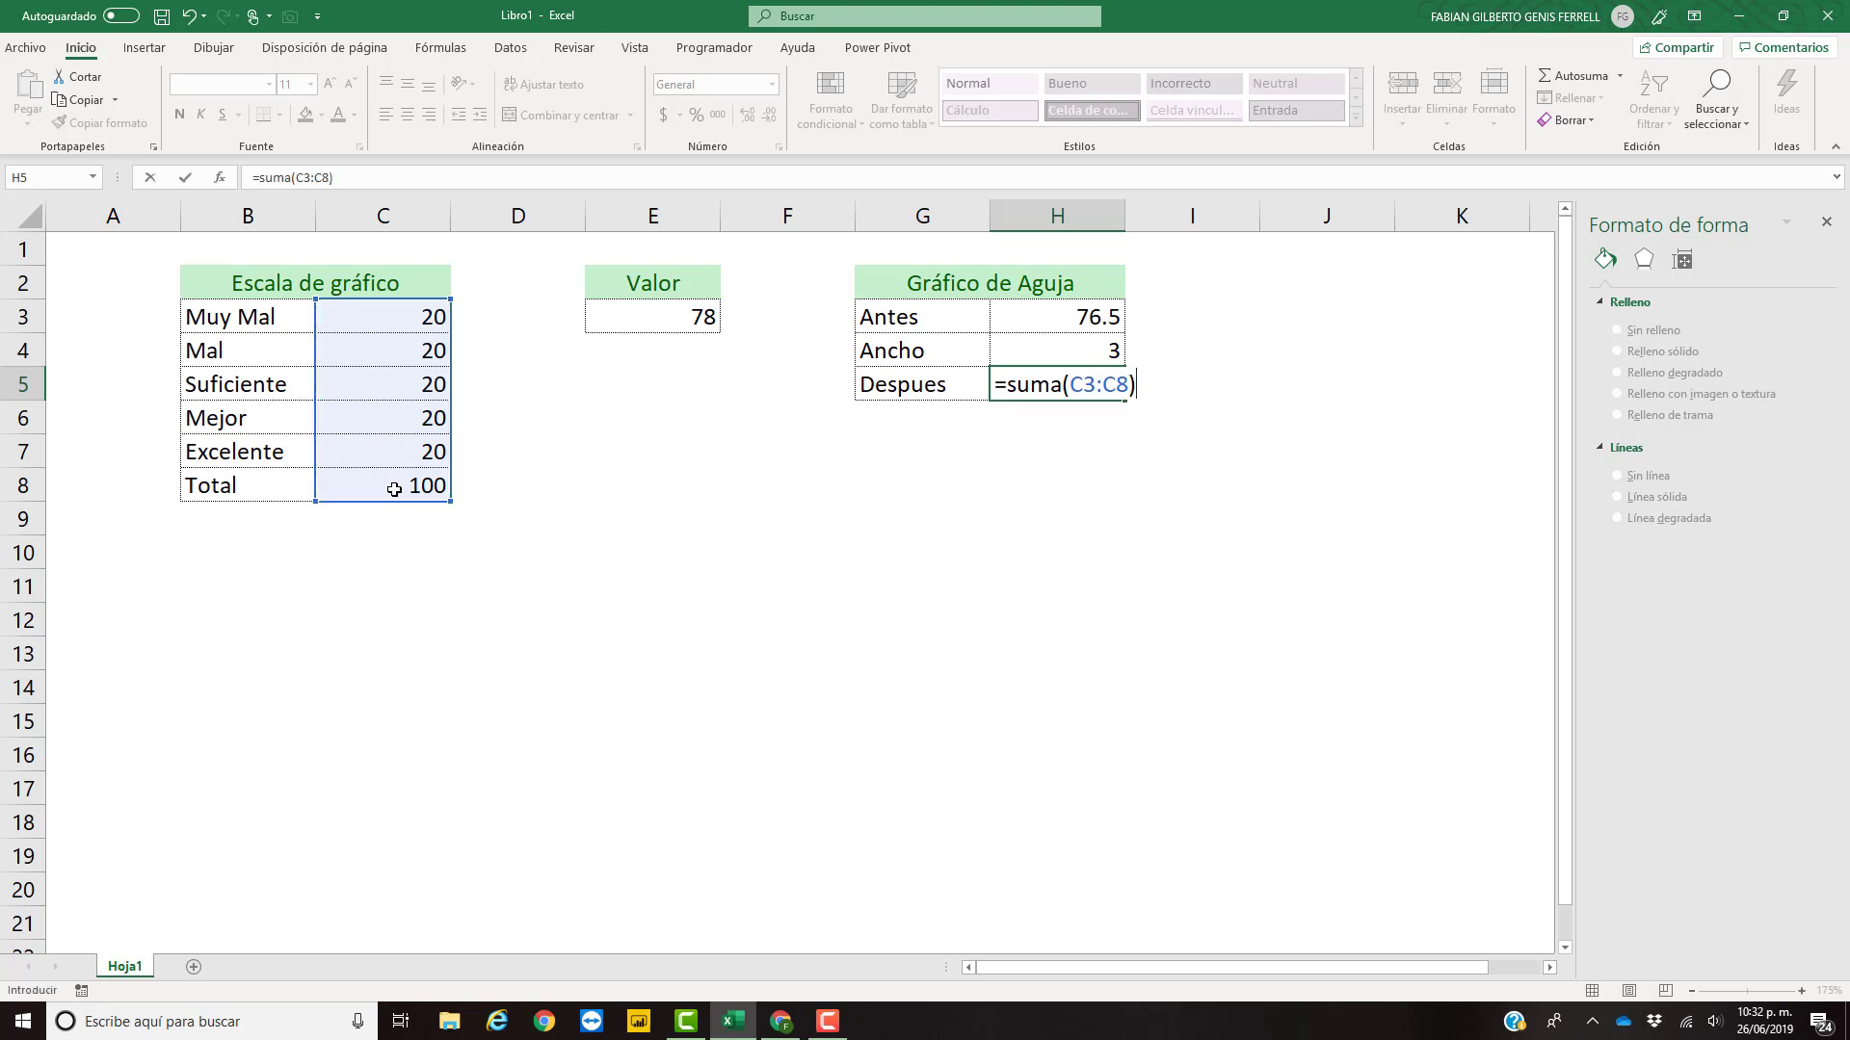
left_click(1064, 327)
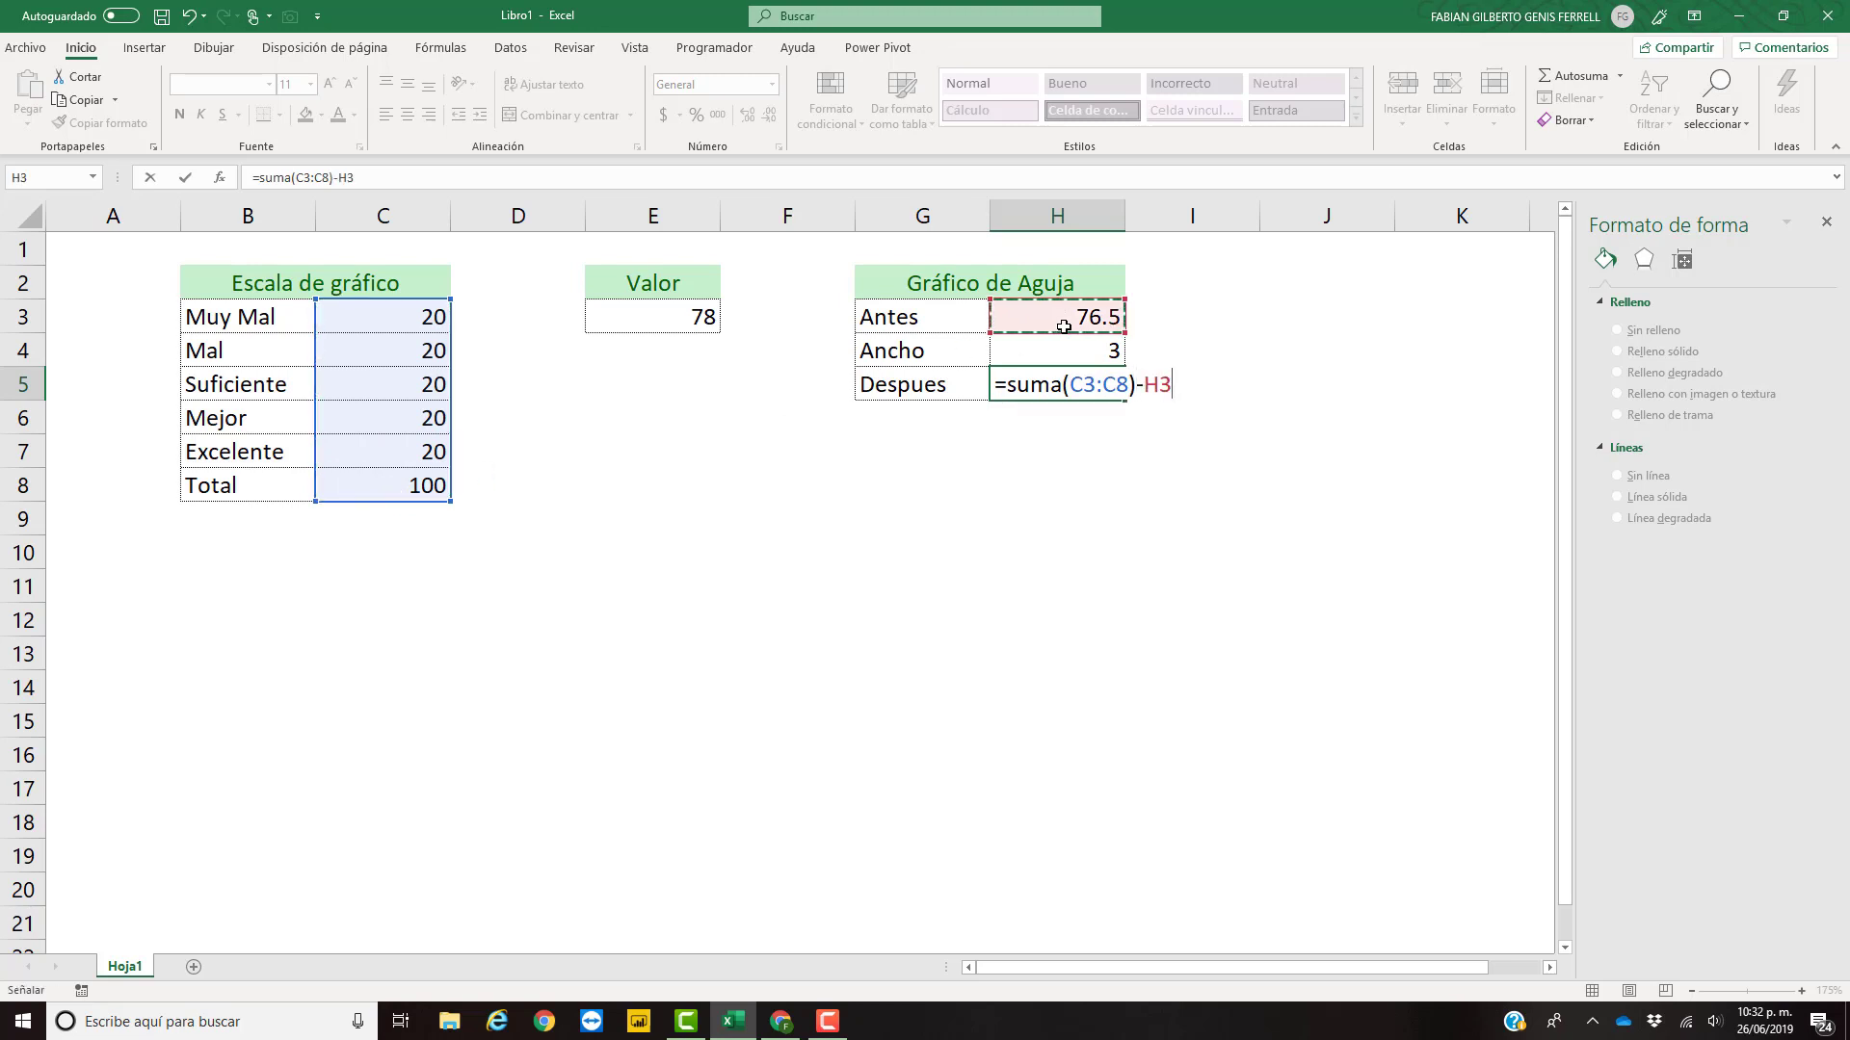
type("-")
left_click(1069, 350)
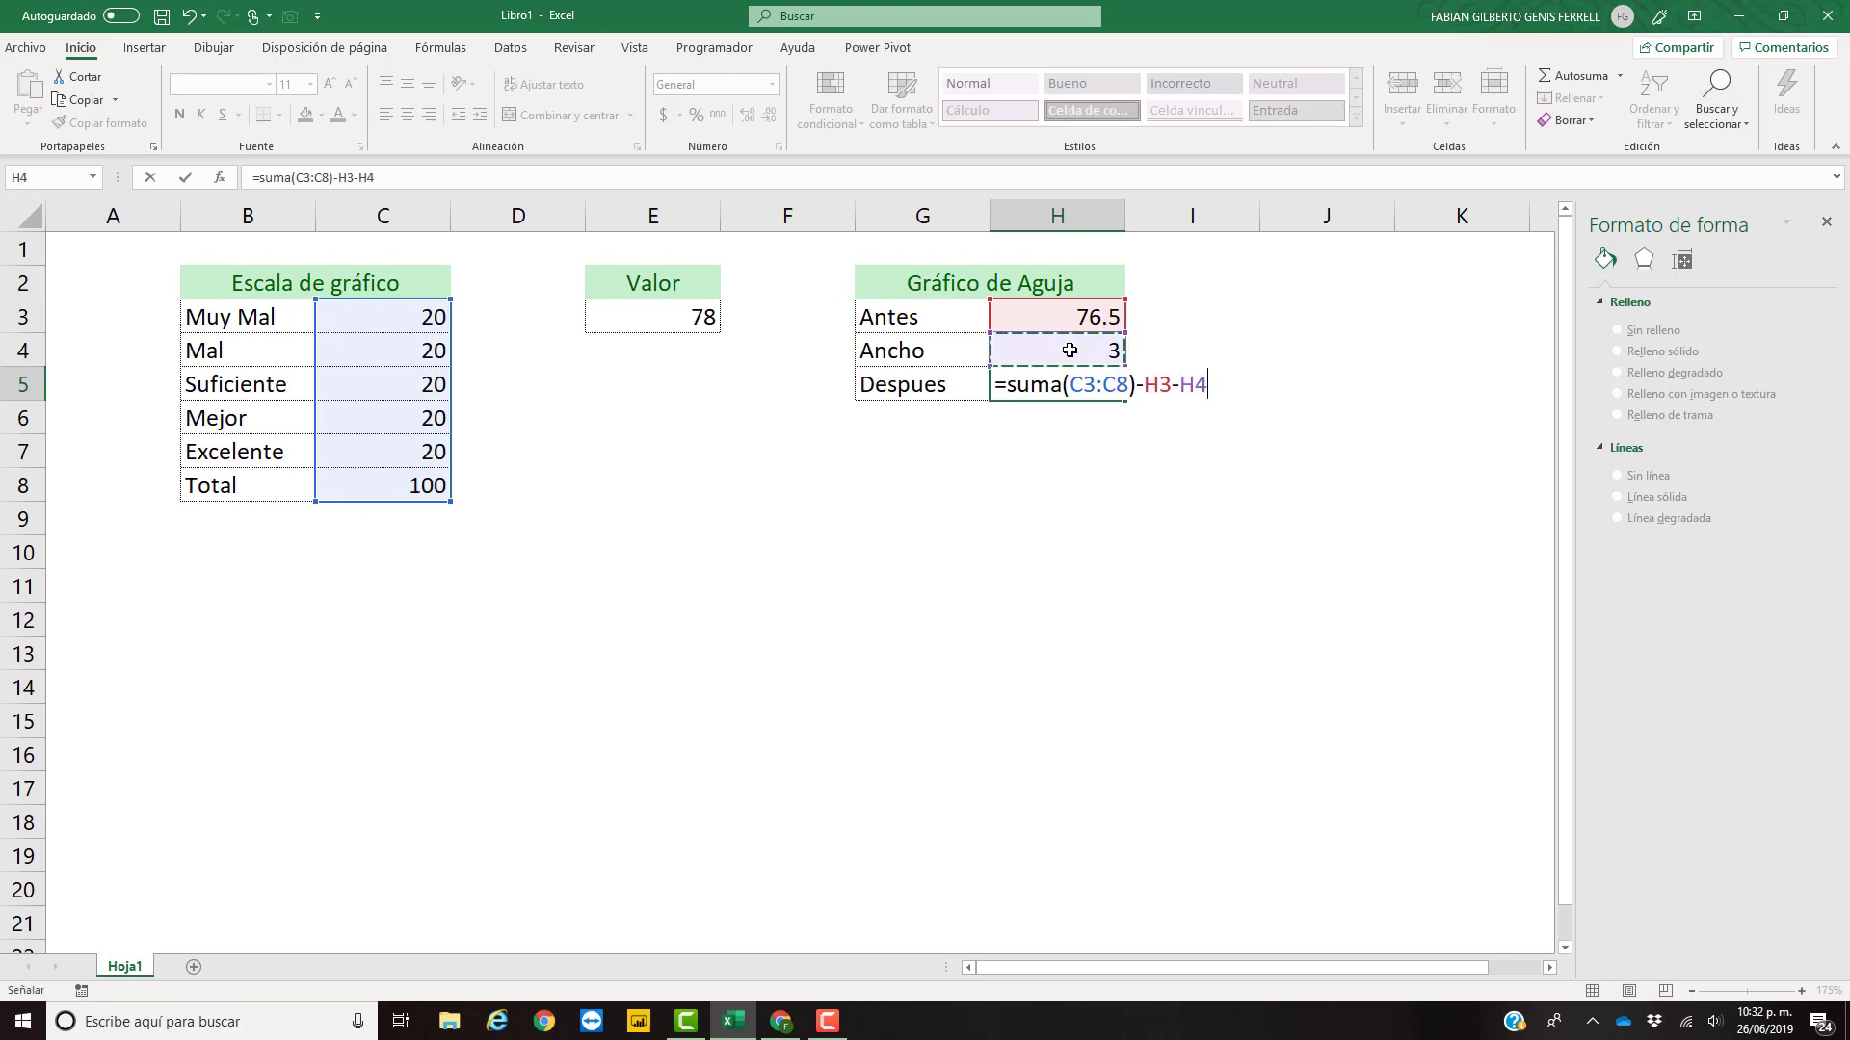
key("Return")
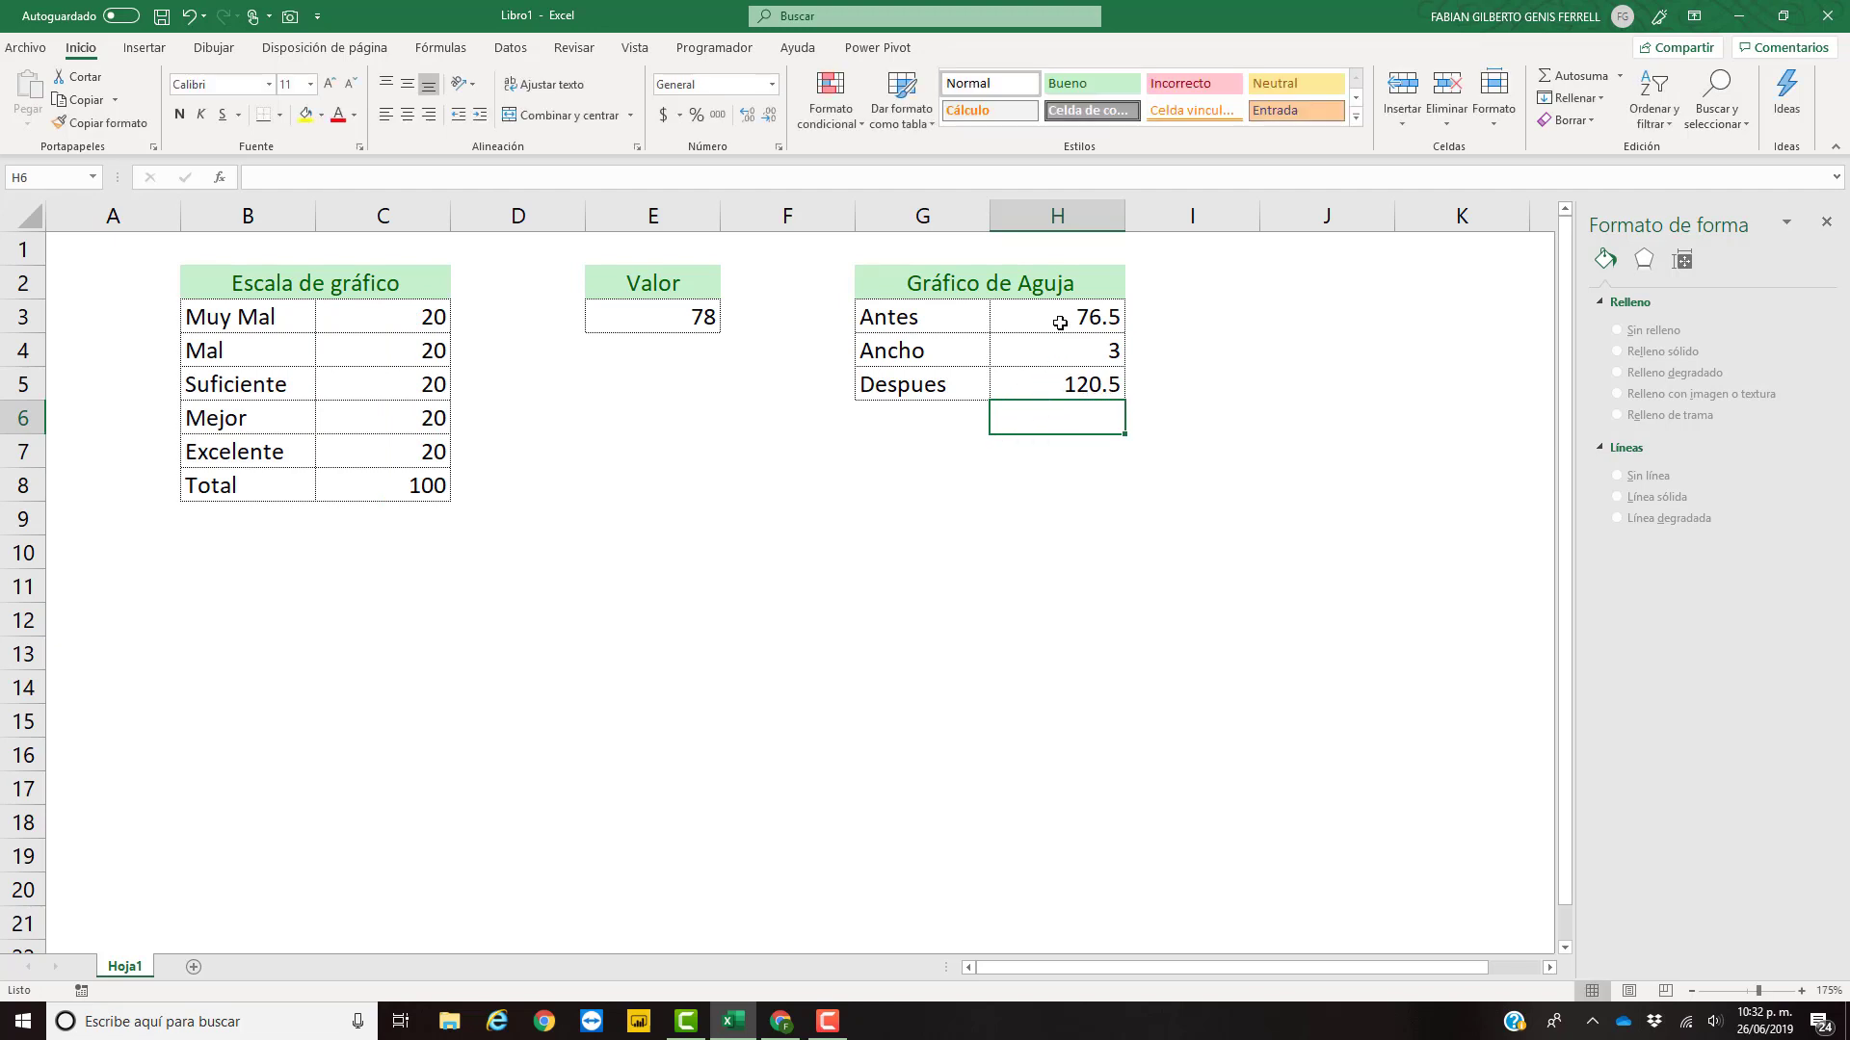
left_click_drag(1059, 323, 1062, 375)
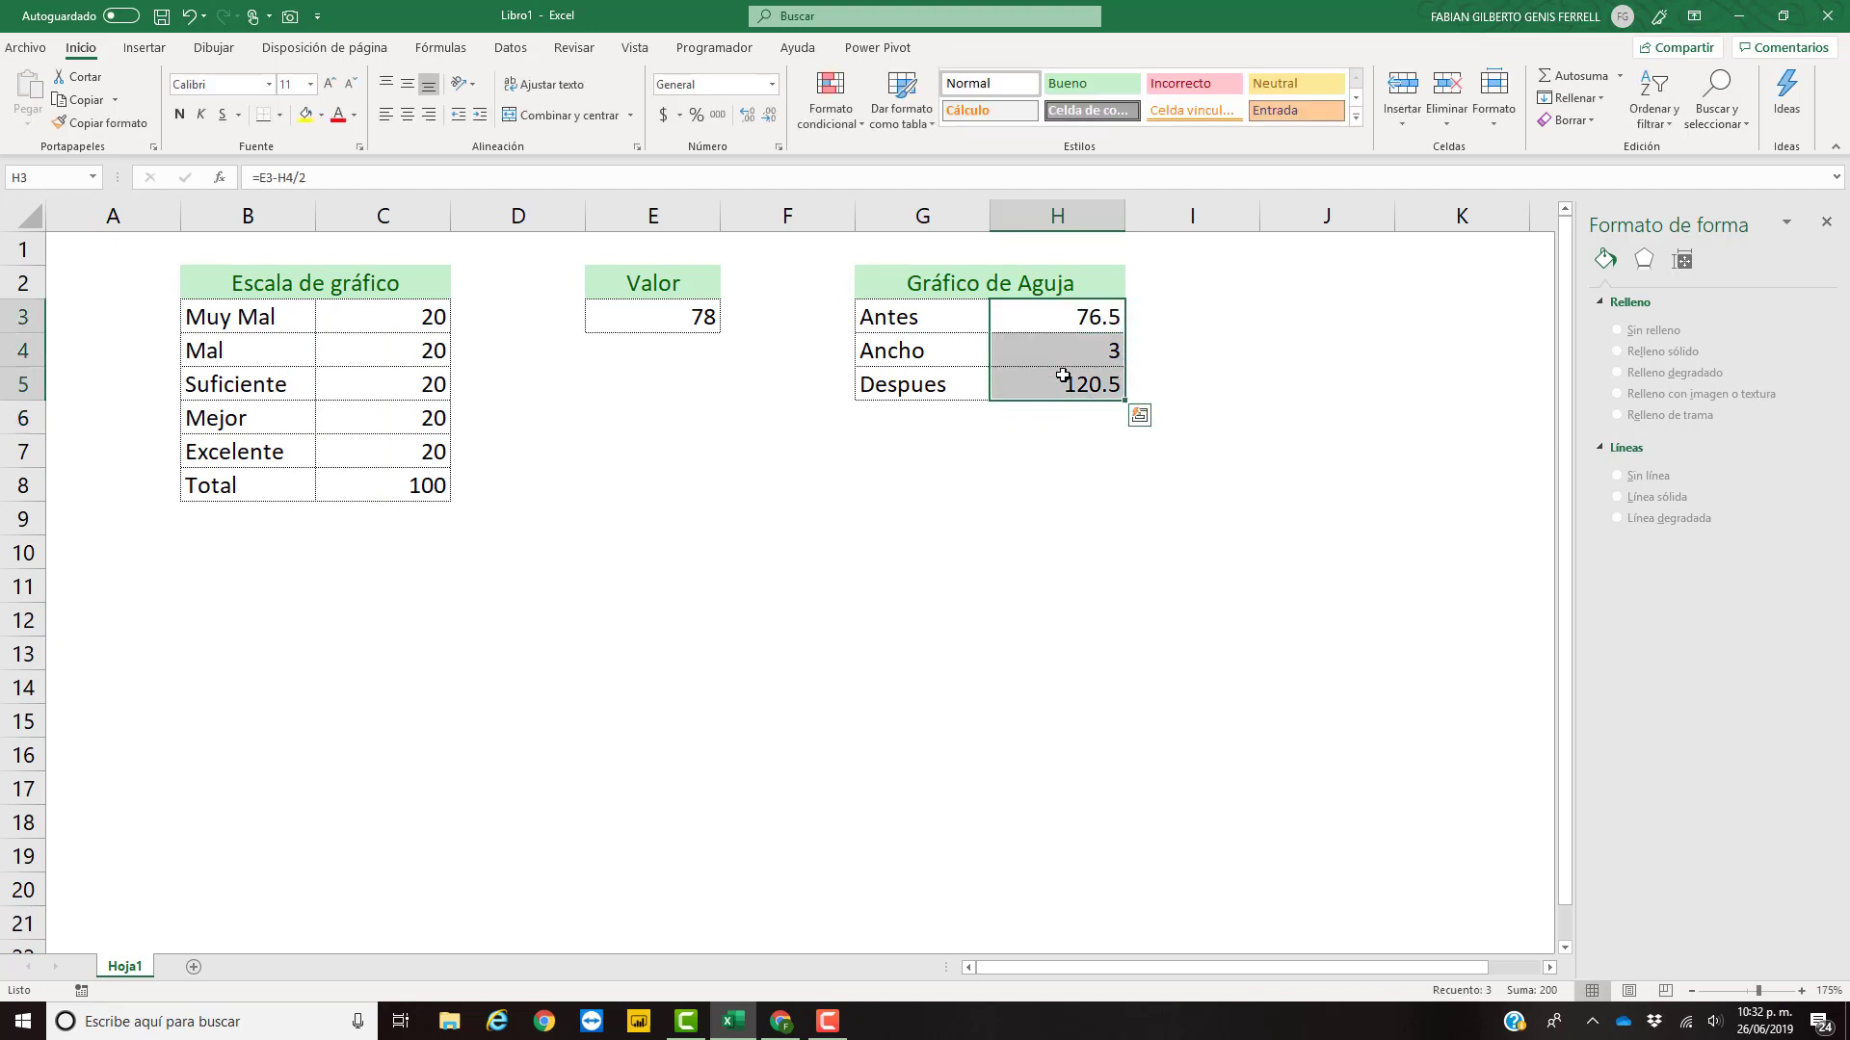
left_click(1040, 472)
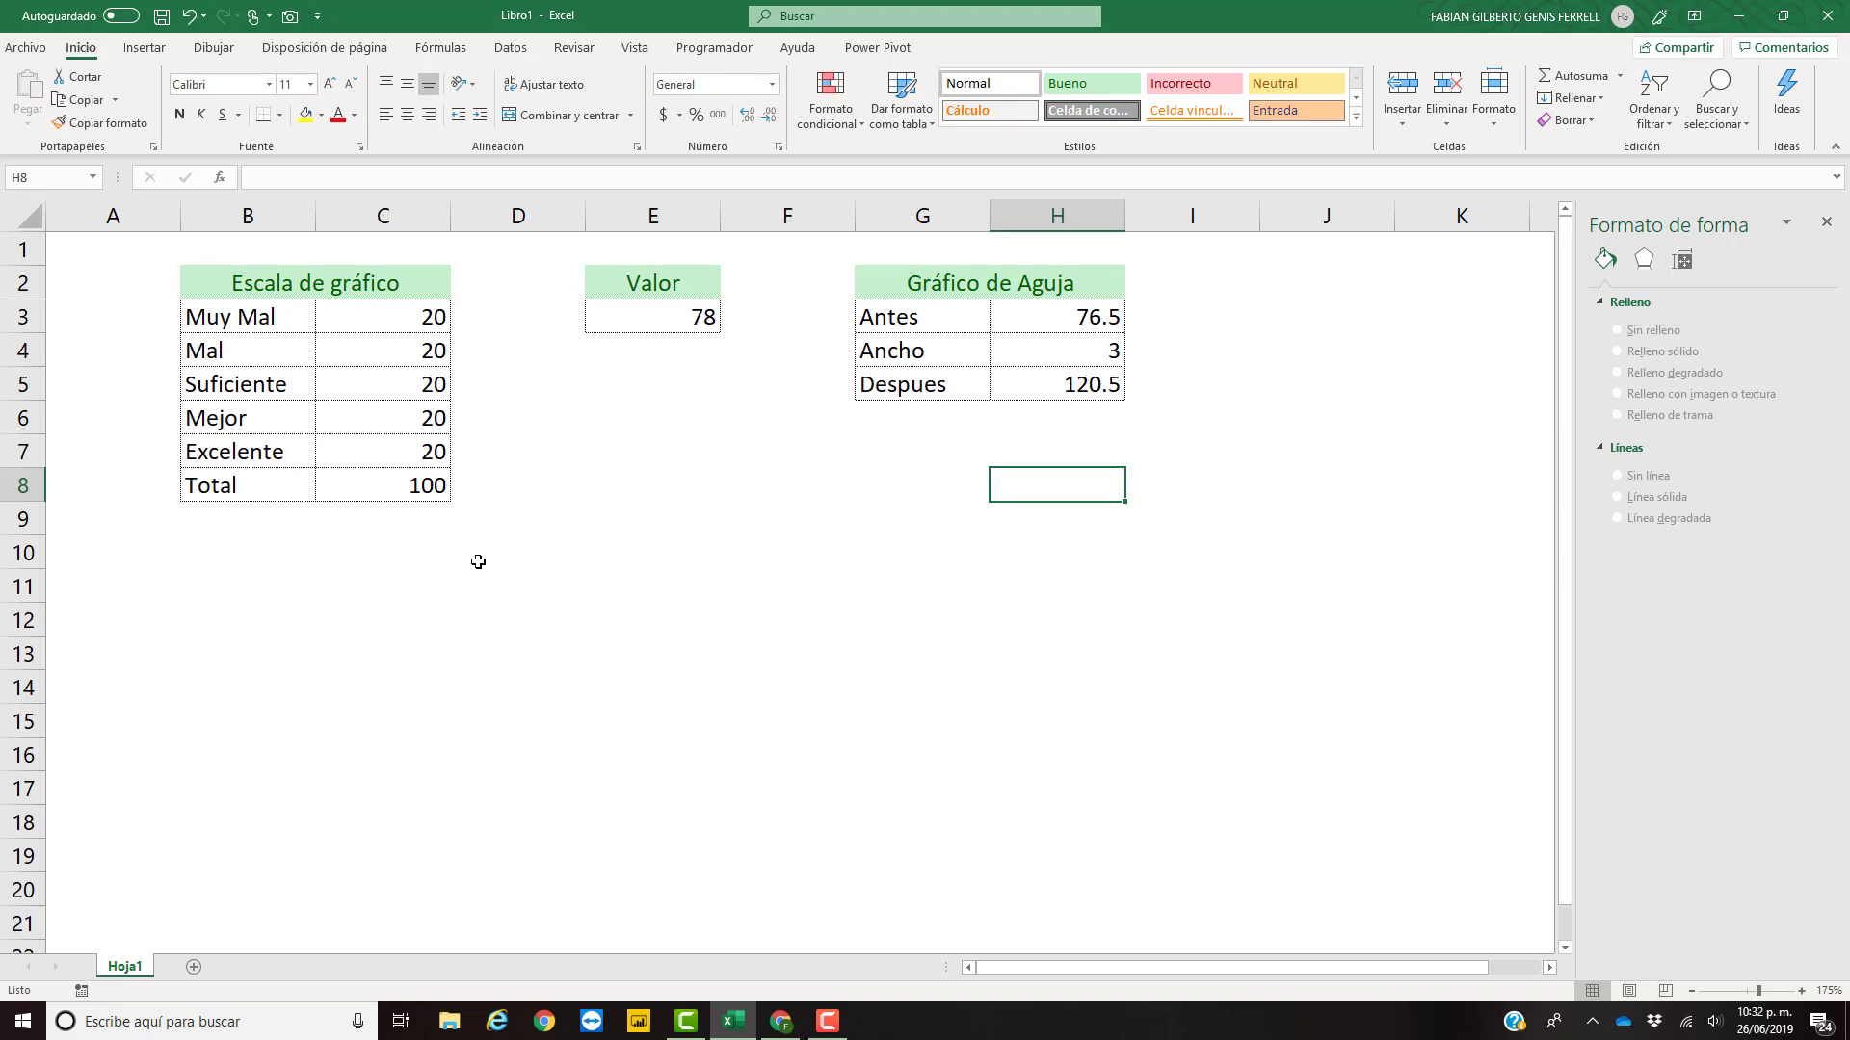
- Insert a doughnut chart from the Escala de gráfico data in B3:C8 and place it below the Valor and Gráfico de Aguja tables
left_click_drag(268, 320, 376, 473)
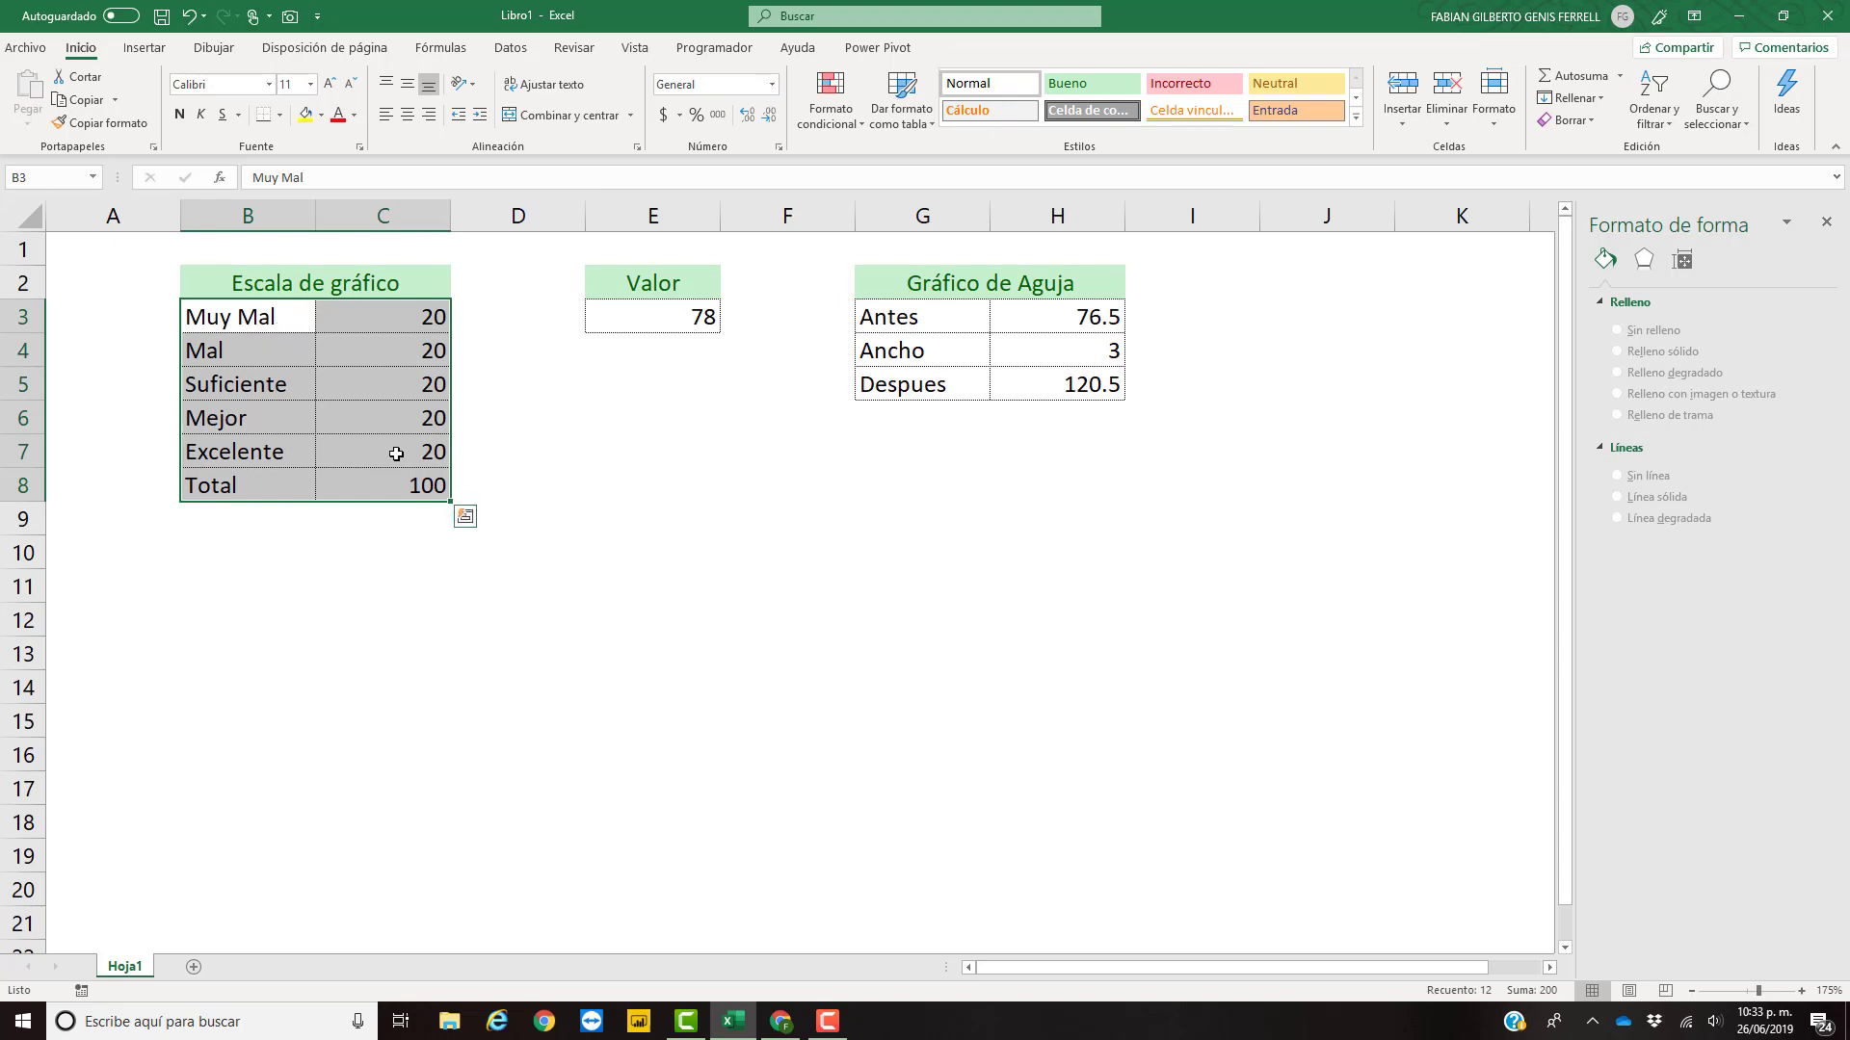
left_click(137, 52)
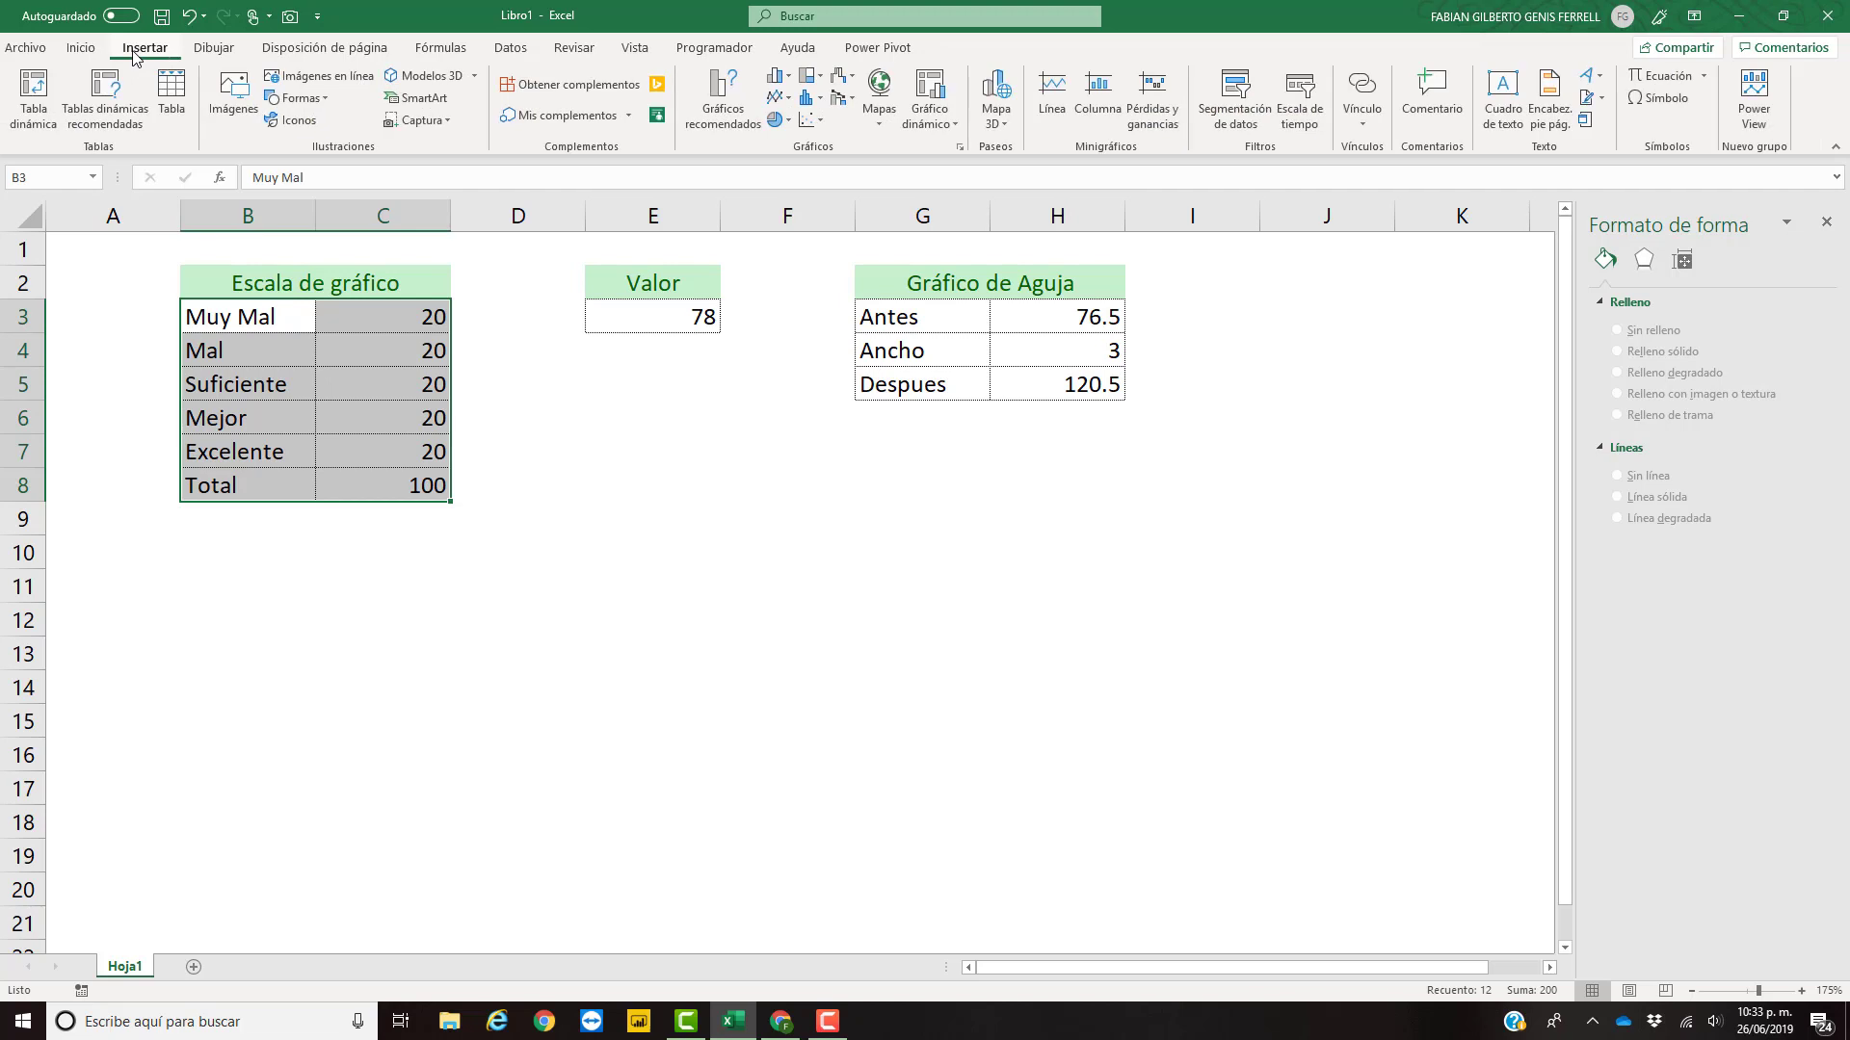
left_click(788, 121)
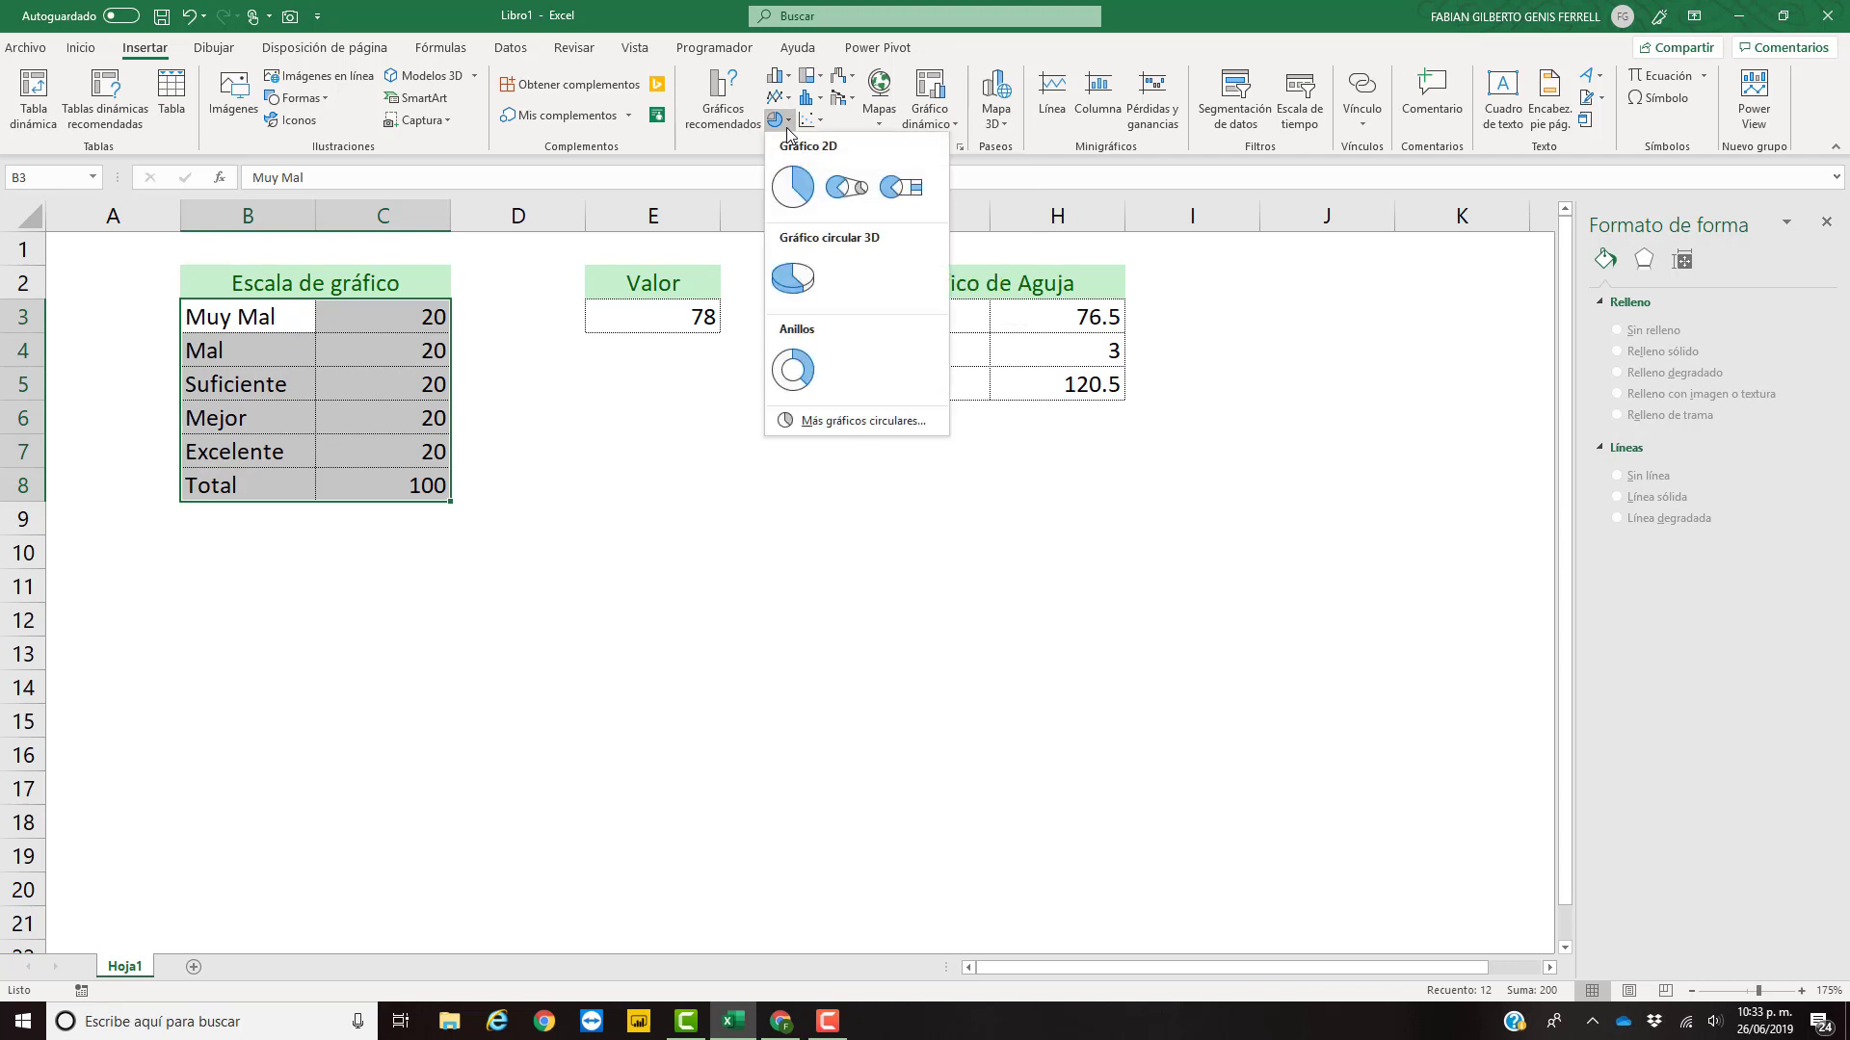
left_click(792, 369)
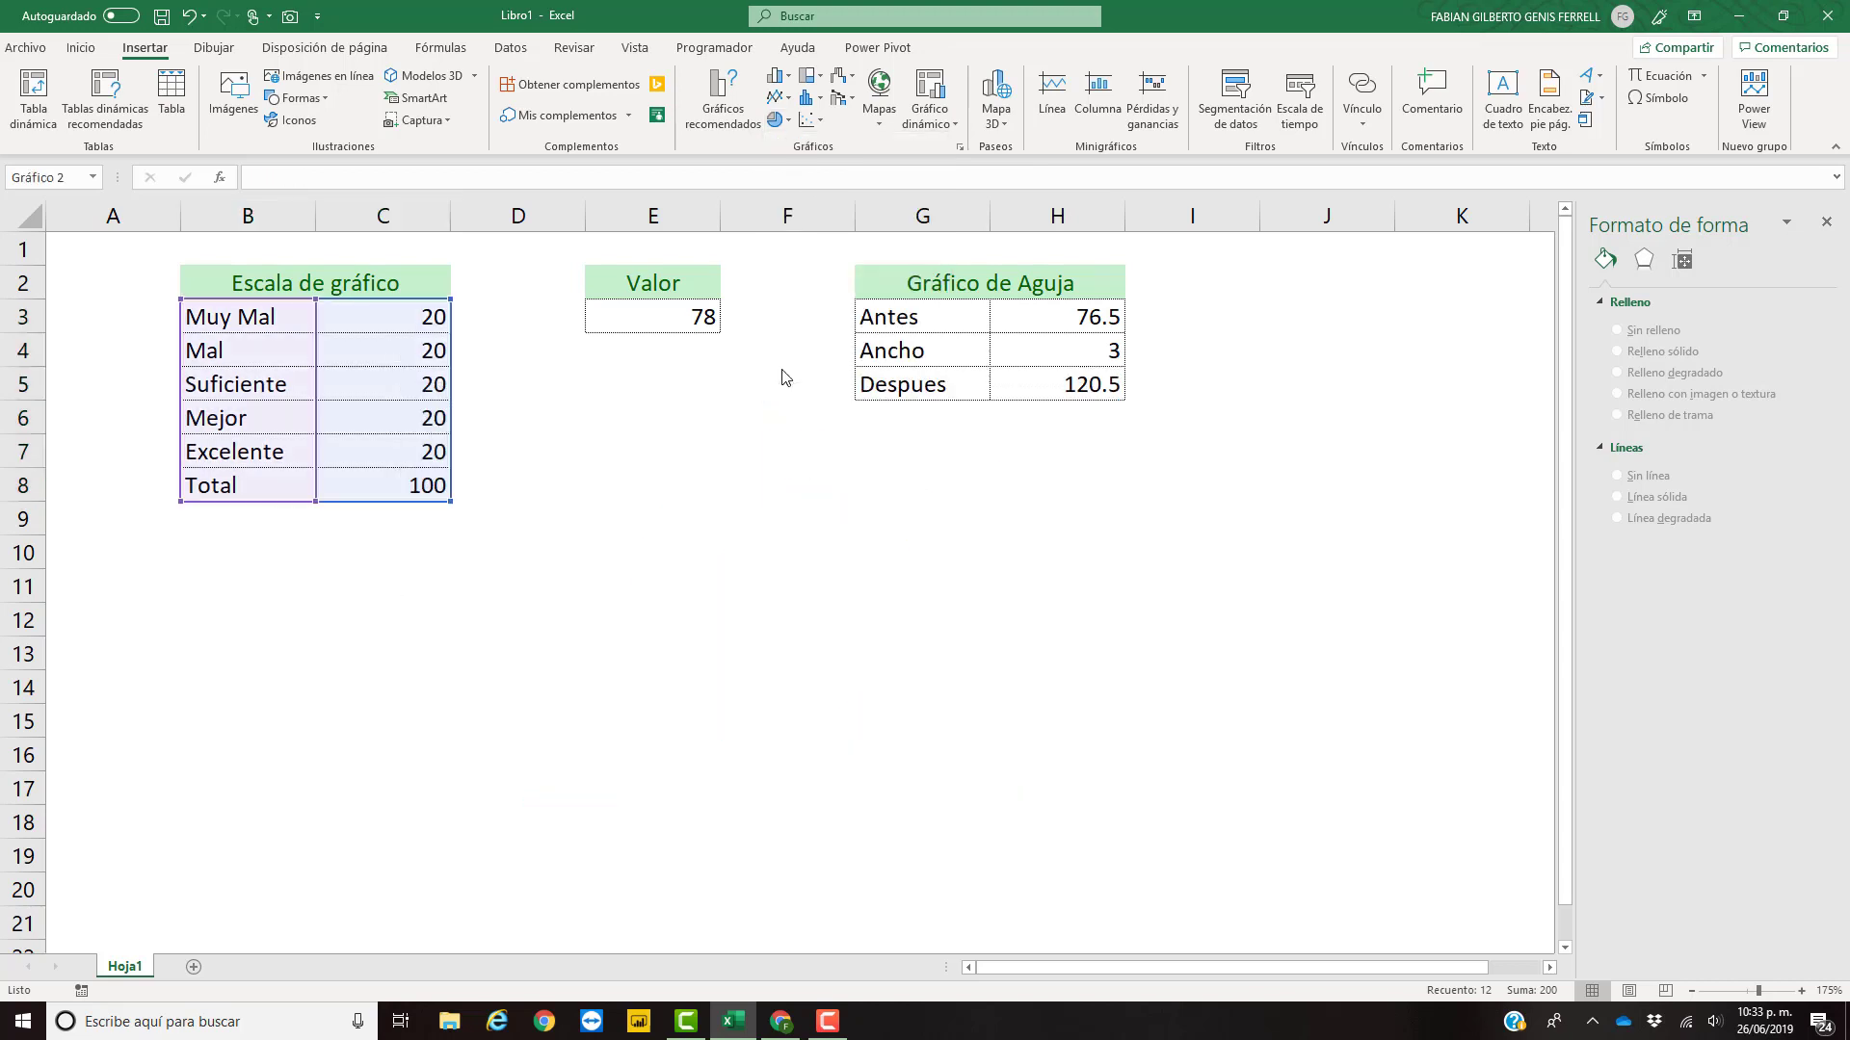
left_click_drag(1017, 383, 1093, 464)
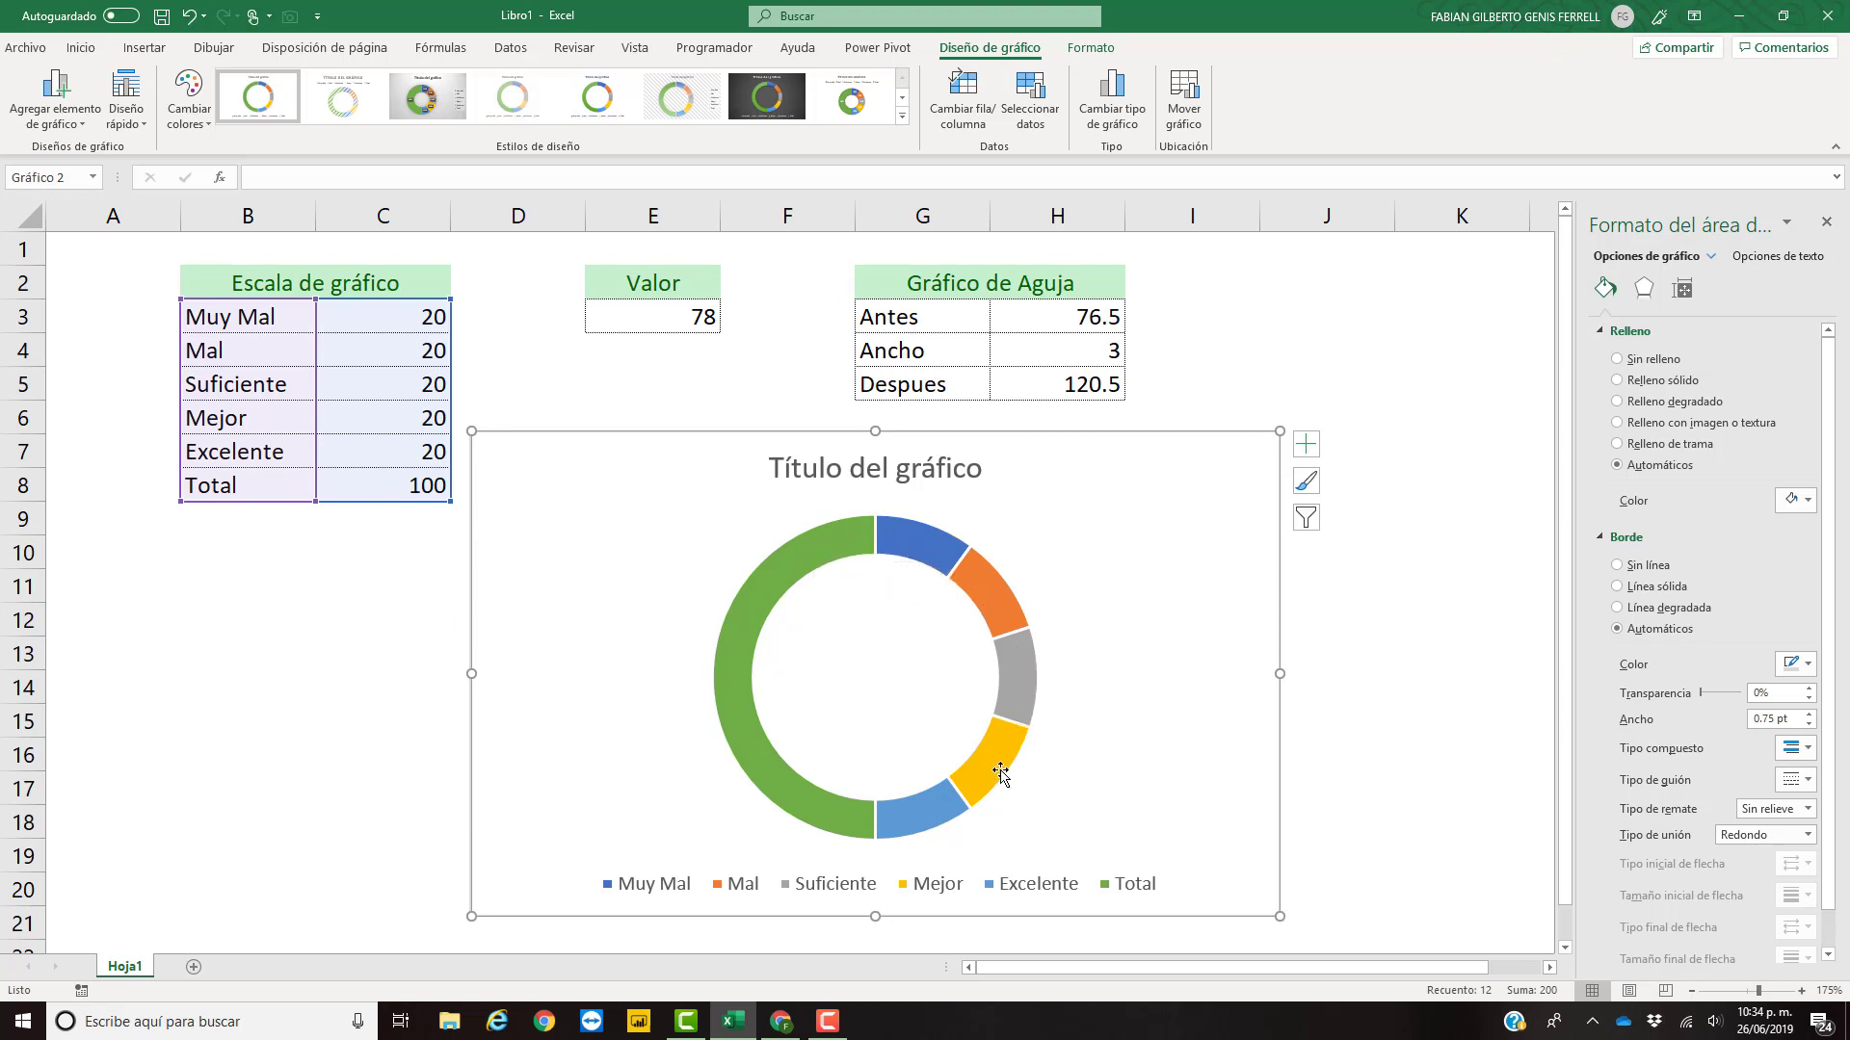
- Set the doughnut series' angle of first slice to 270°
left_click(807, 558)
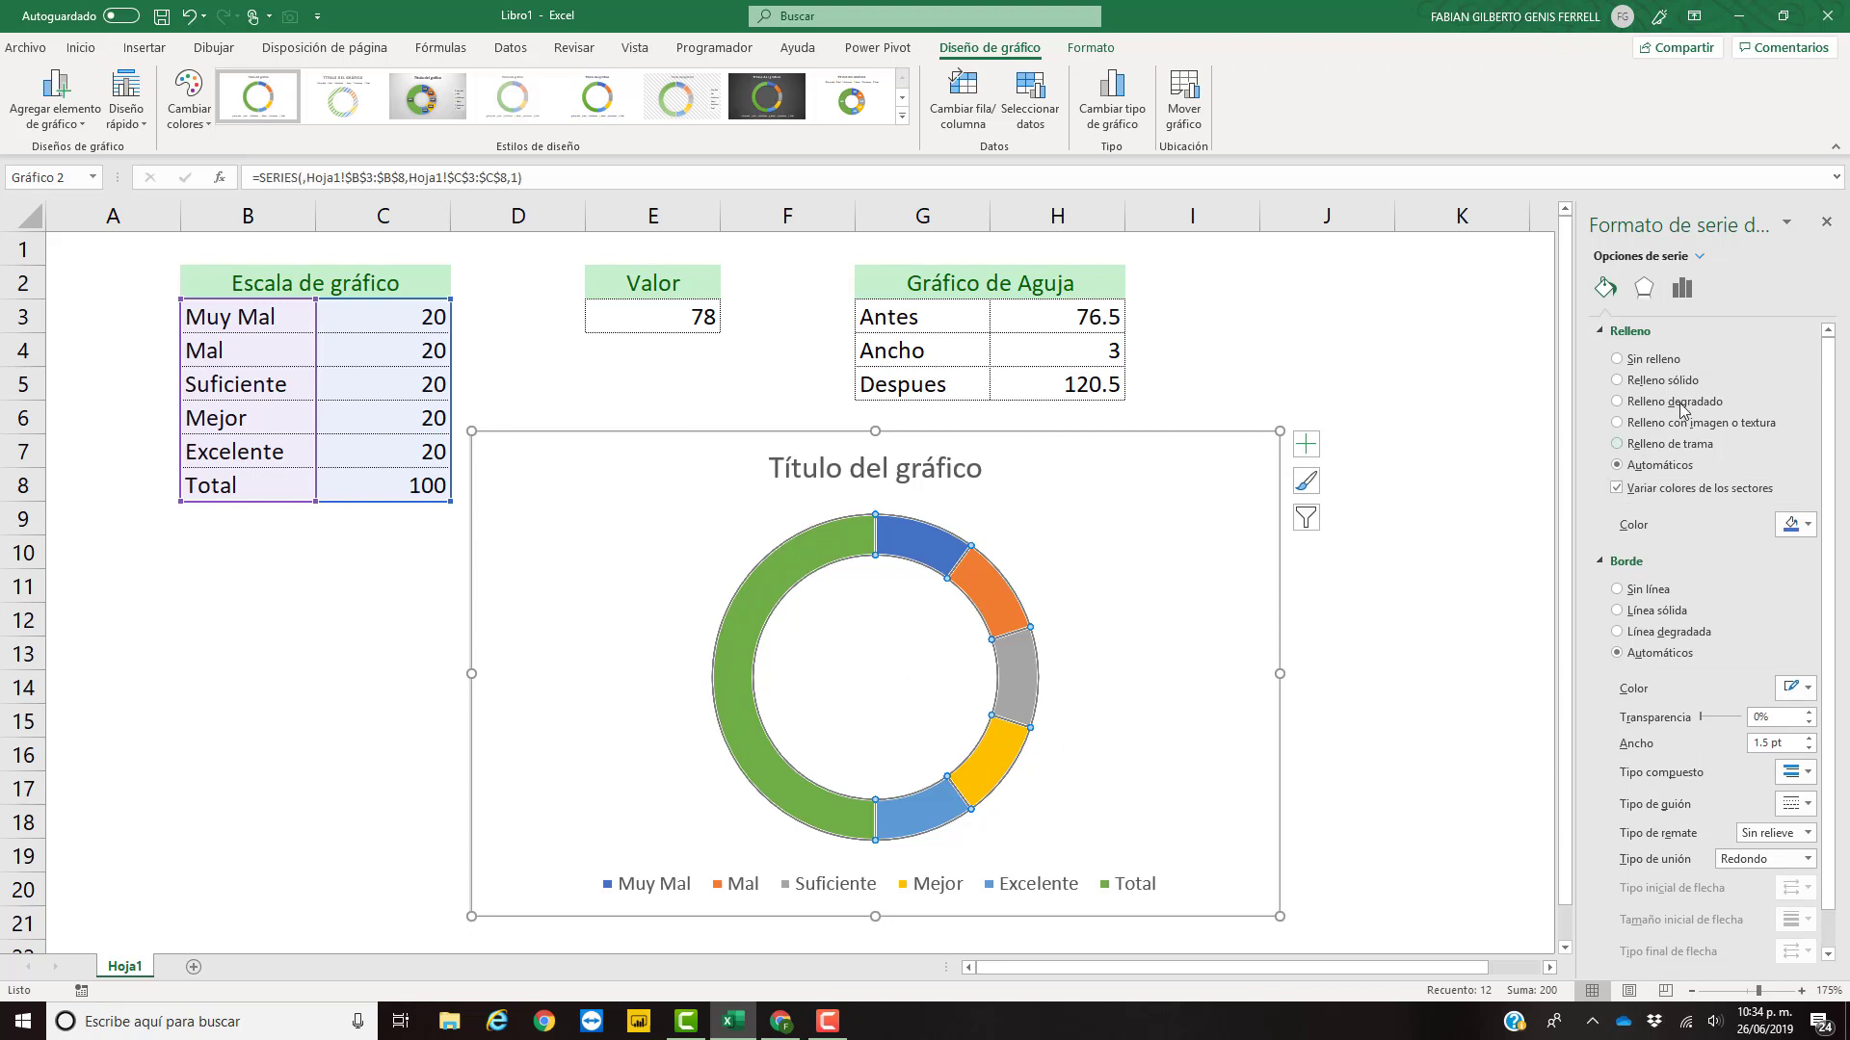
left_click(1681, 289)
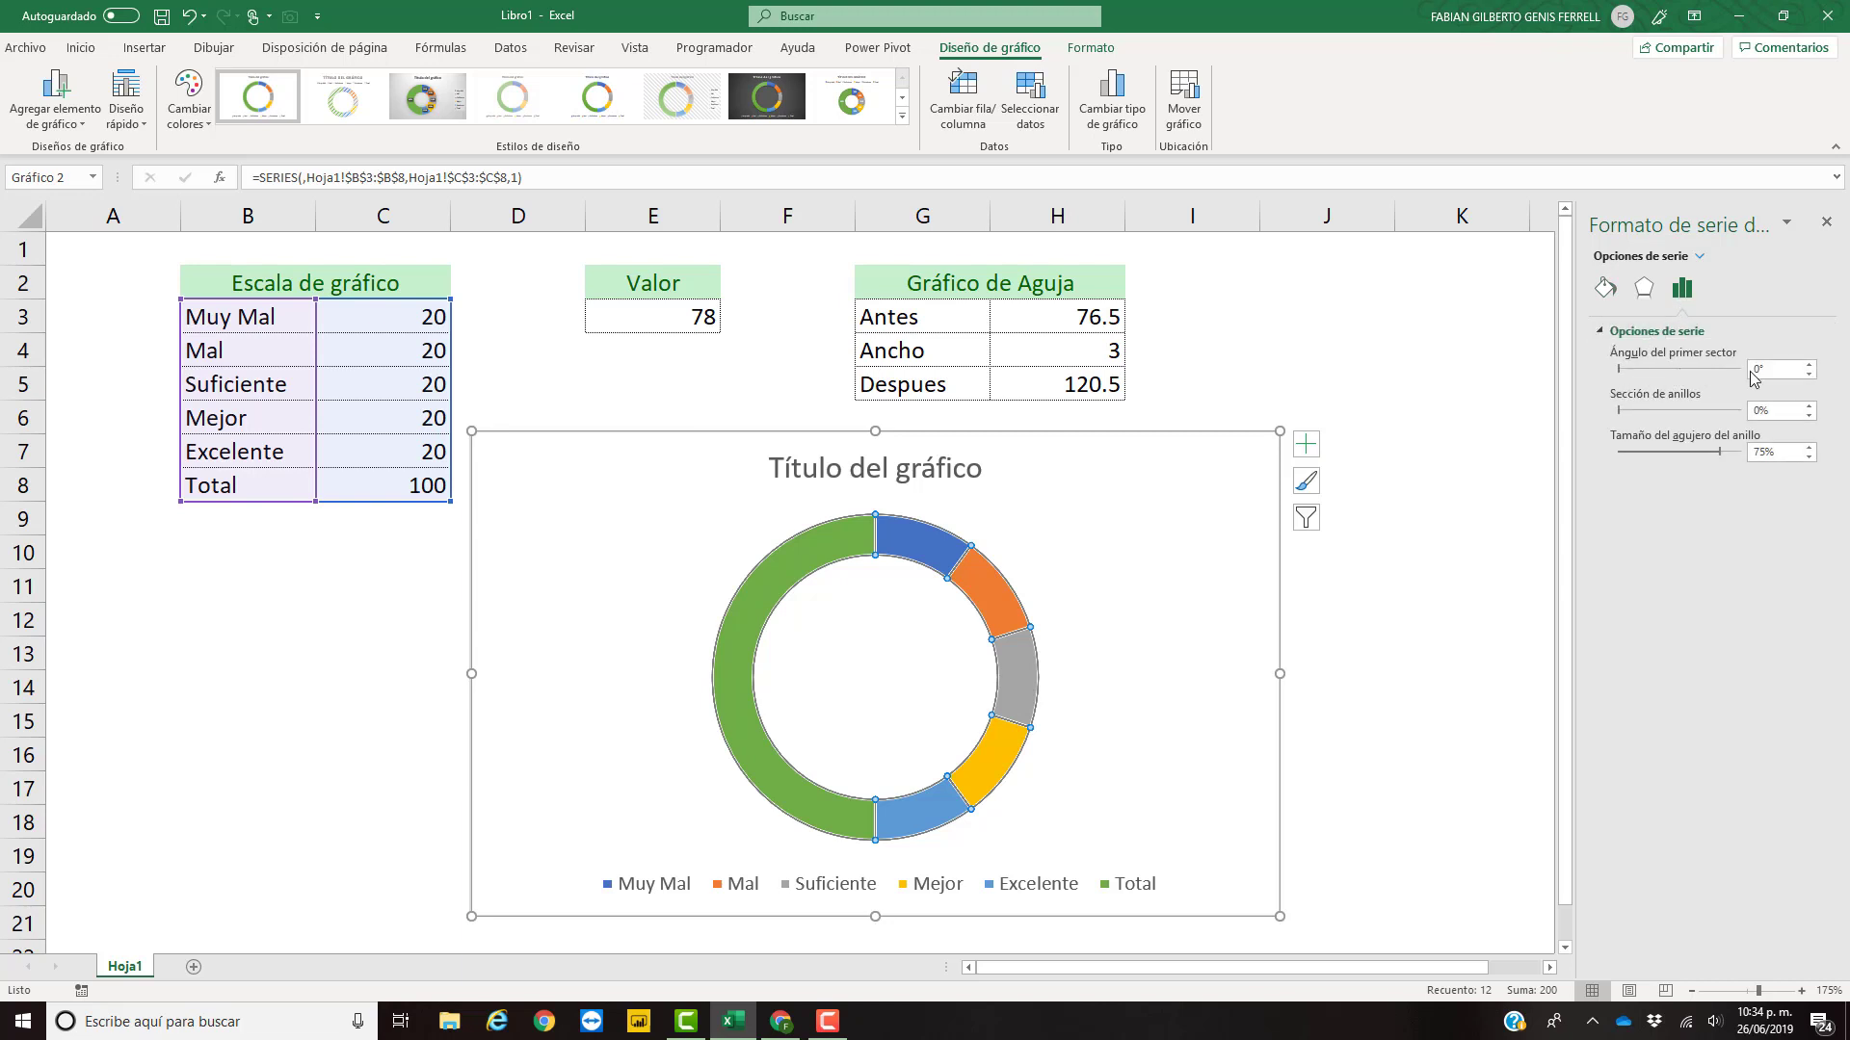
left_click_drag(1770, 371, 1752, 378)
type("270")
key("Return")
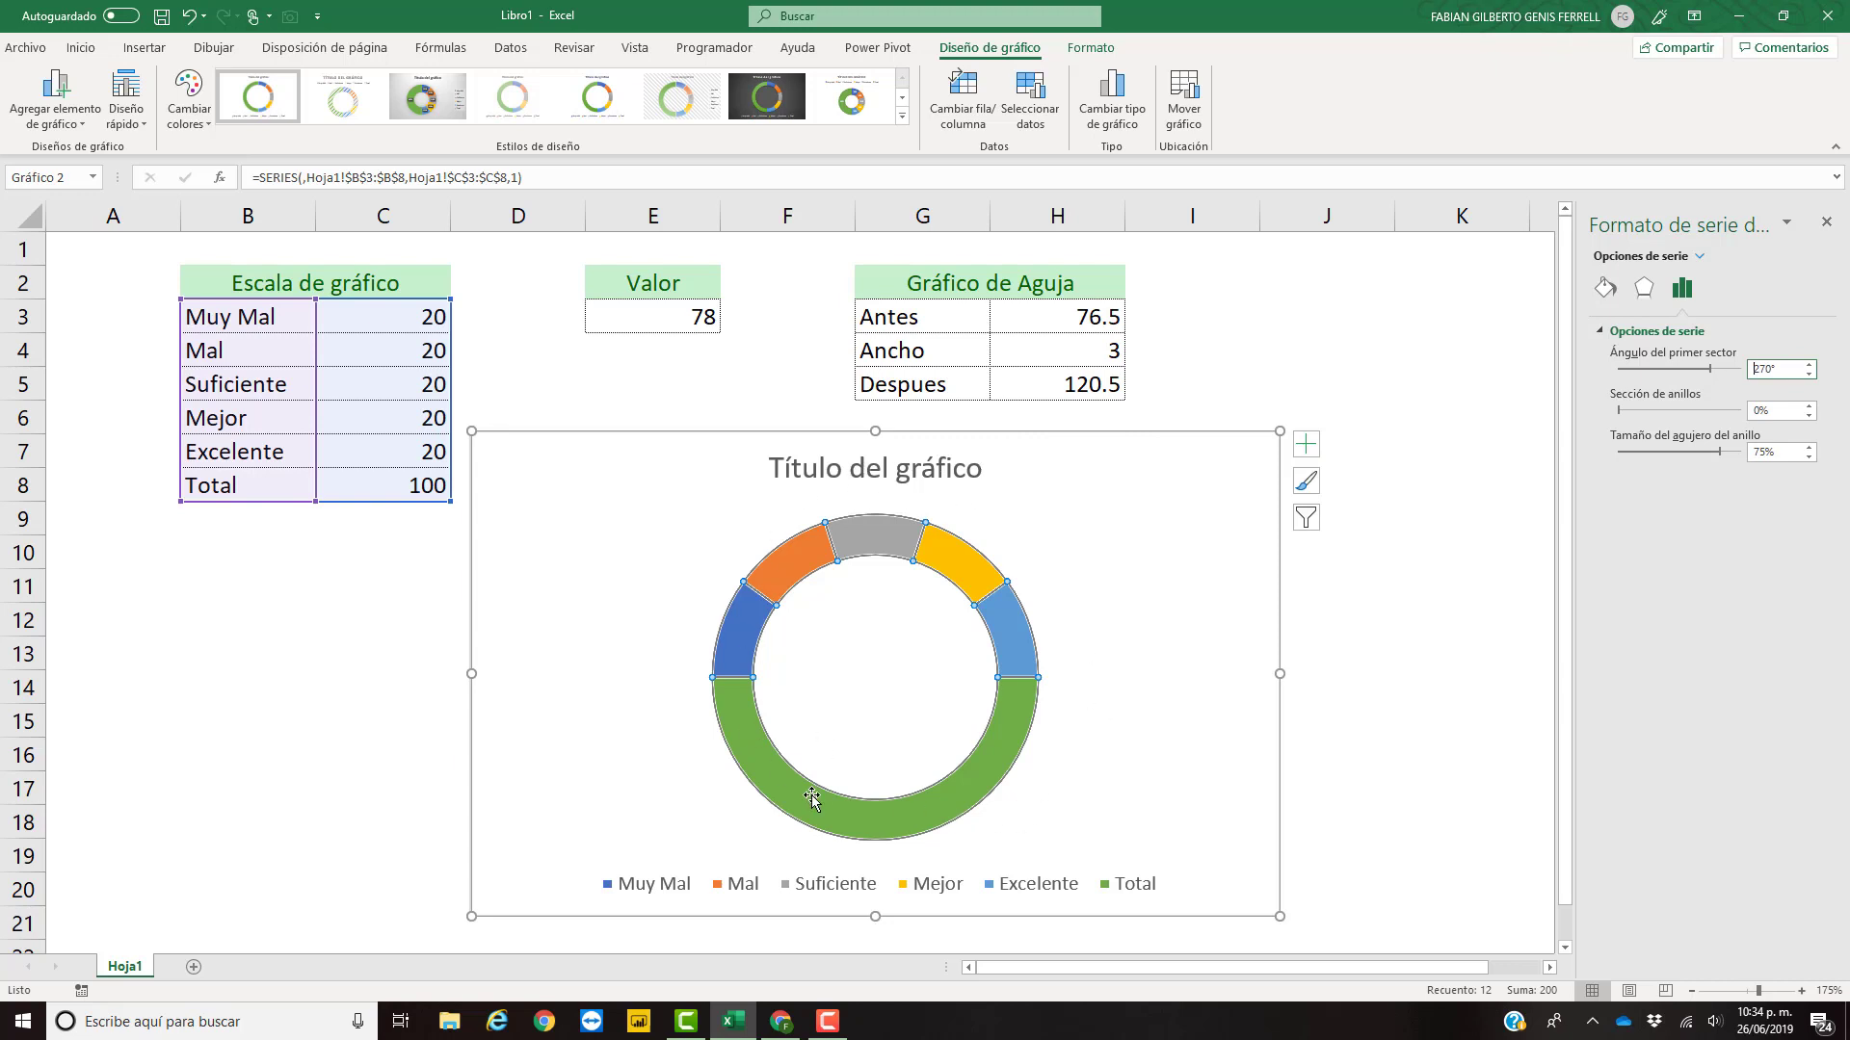
- Remove the fill from the doughnut's Total sector so only the upper half of the ring shows
mouse_move(812, 798)
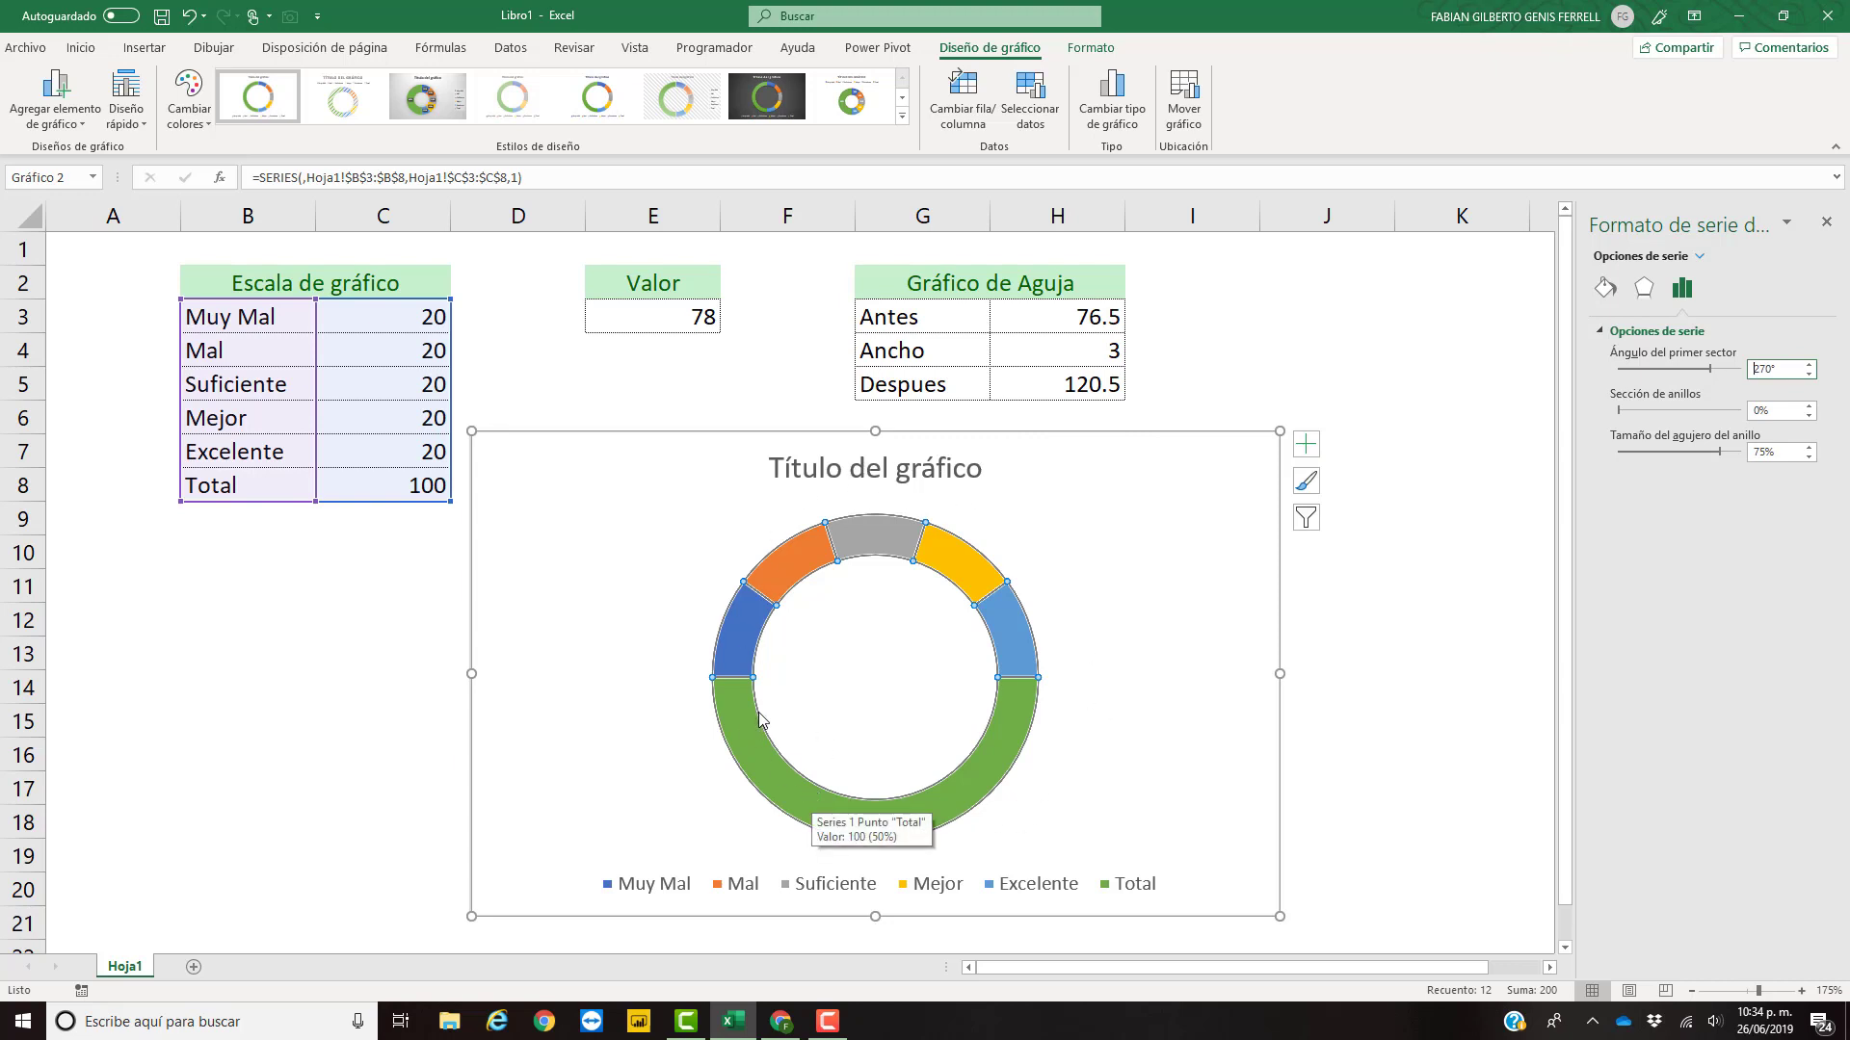
mouse_move(750, 624)
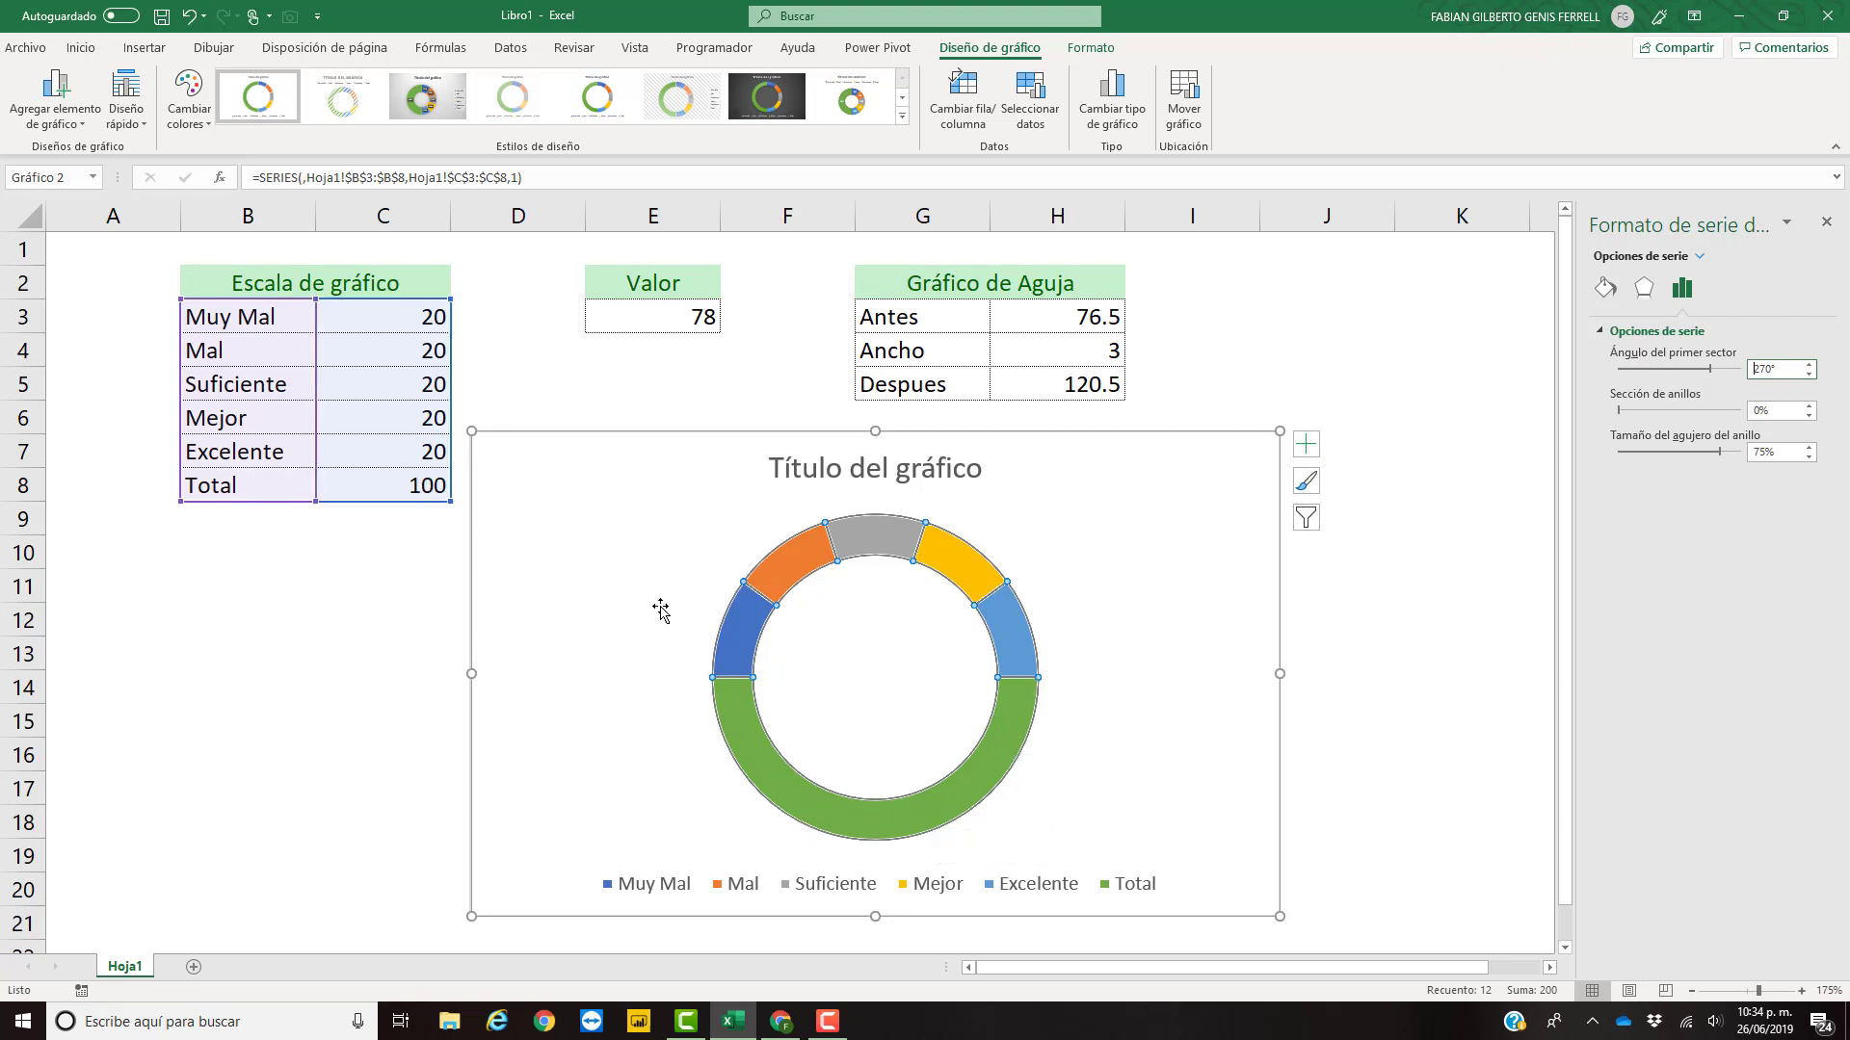
left_click(769, 785)
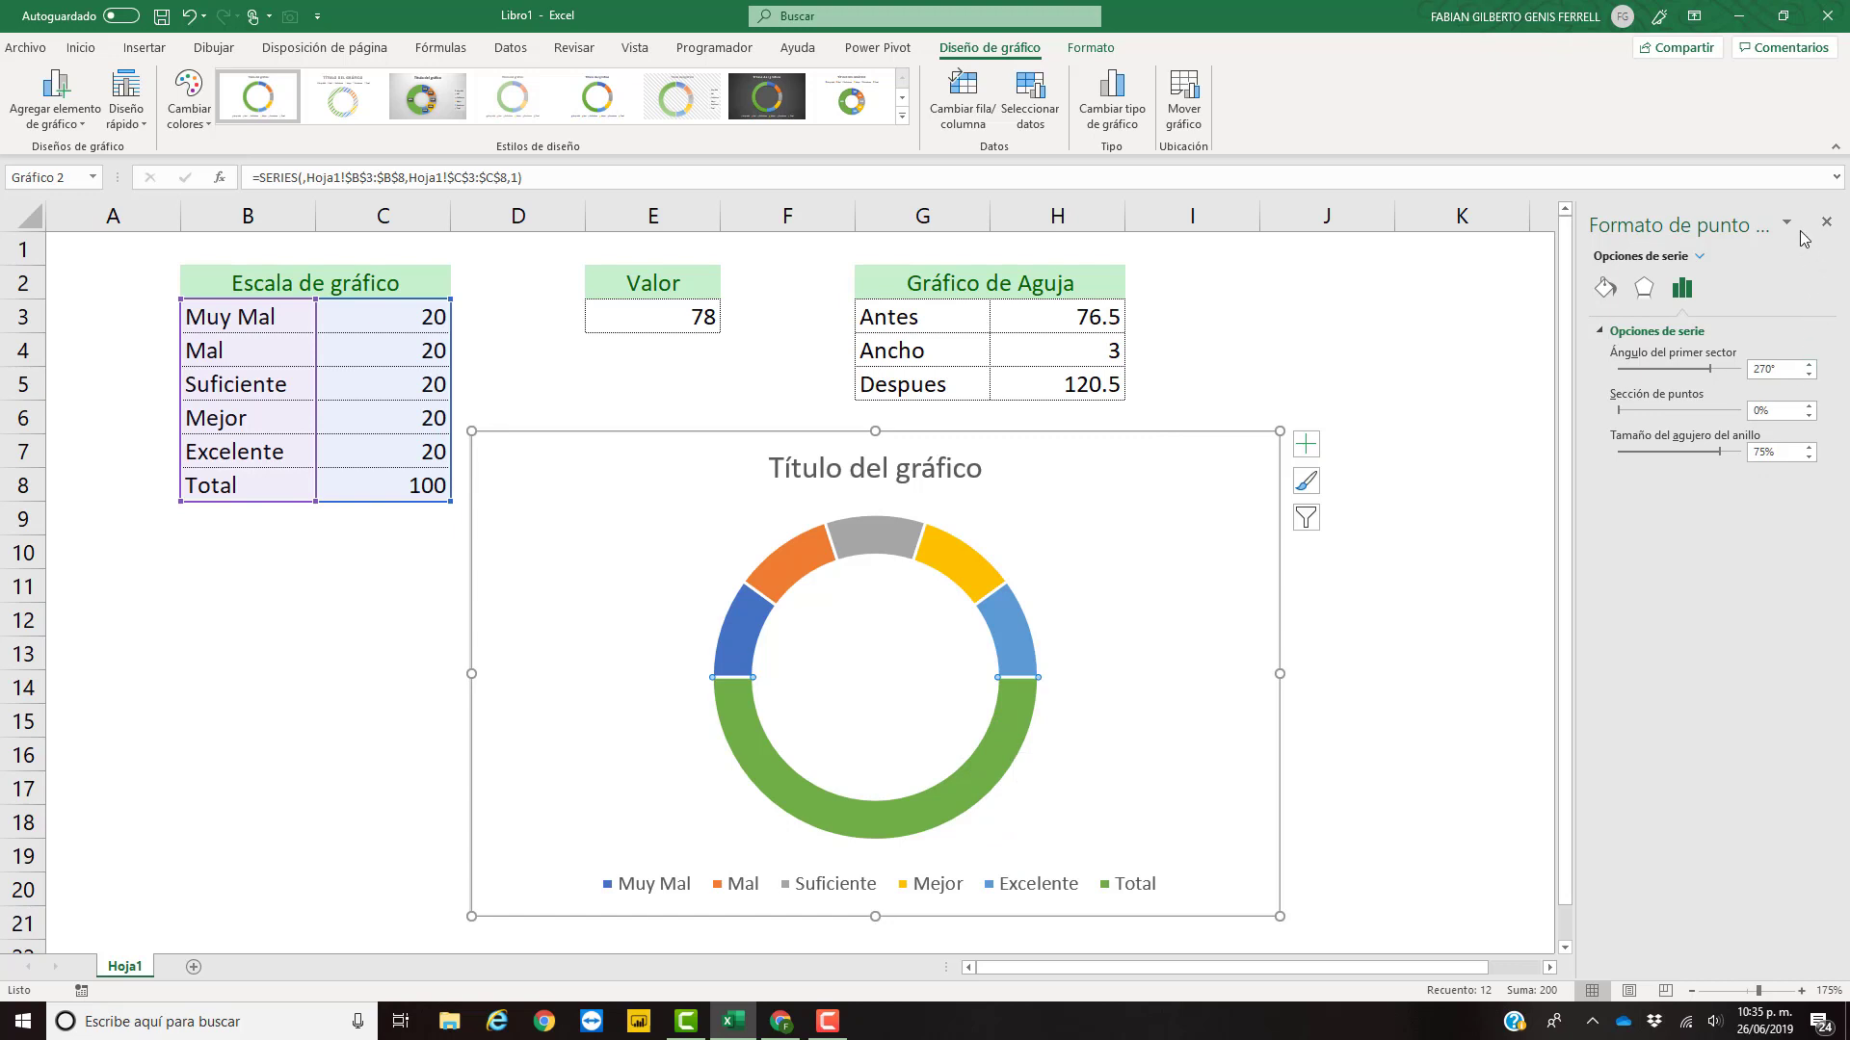
left_click(1605, 289)
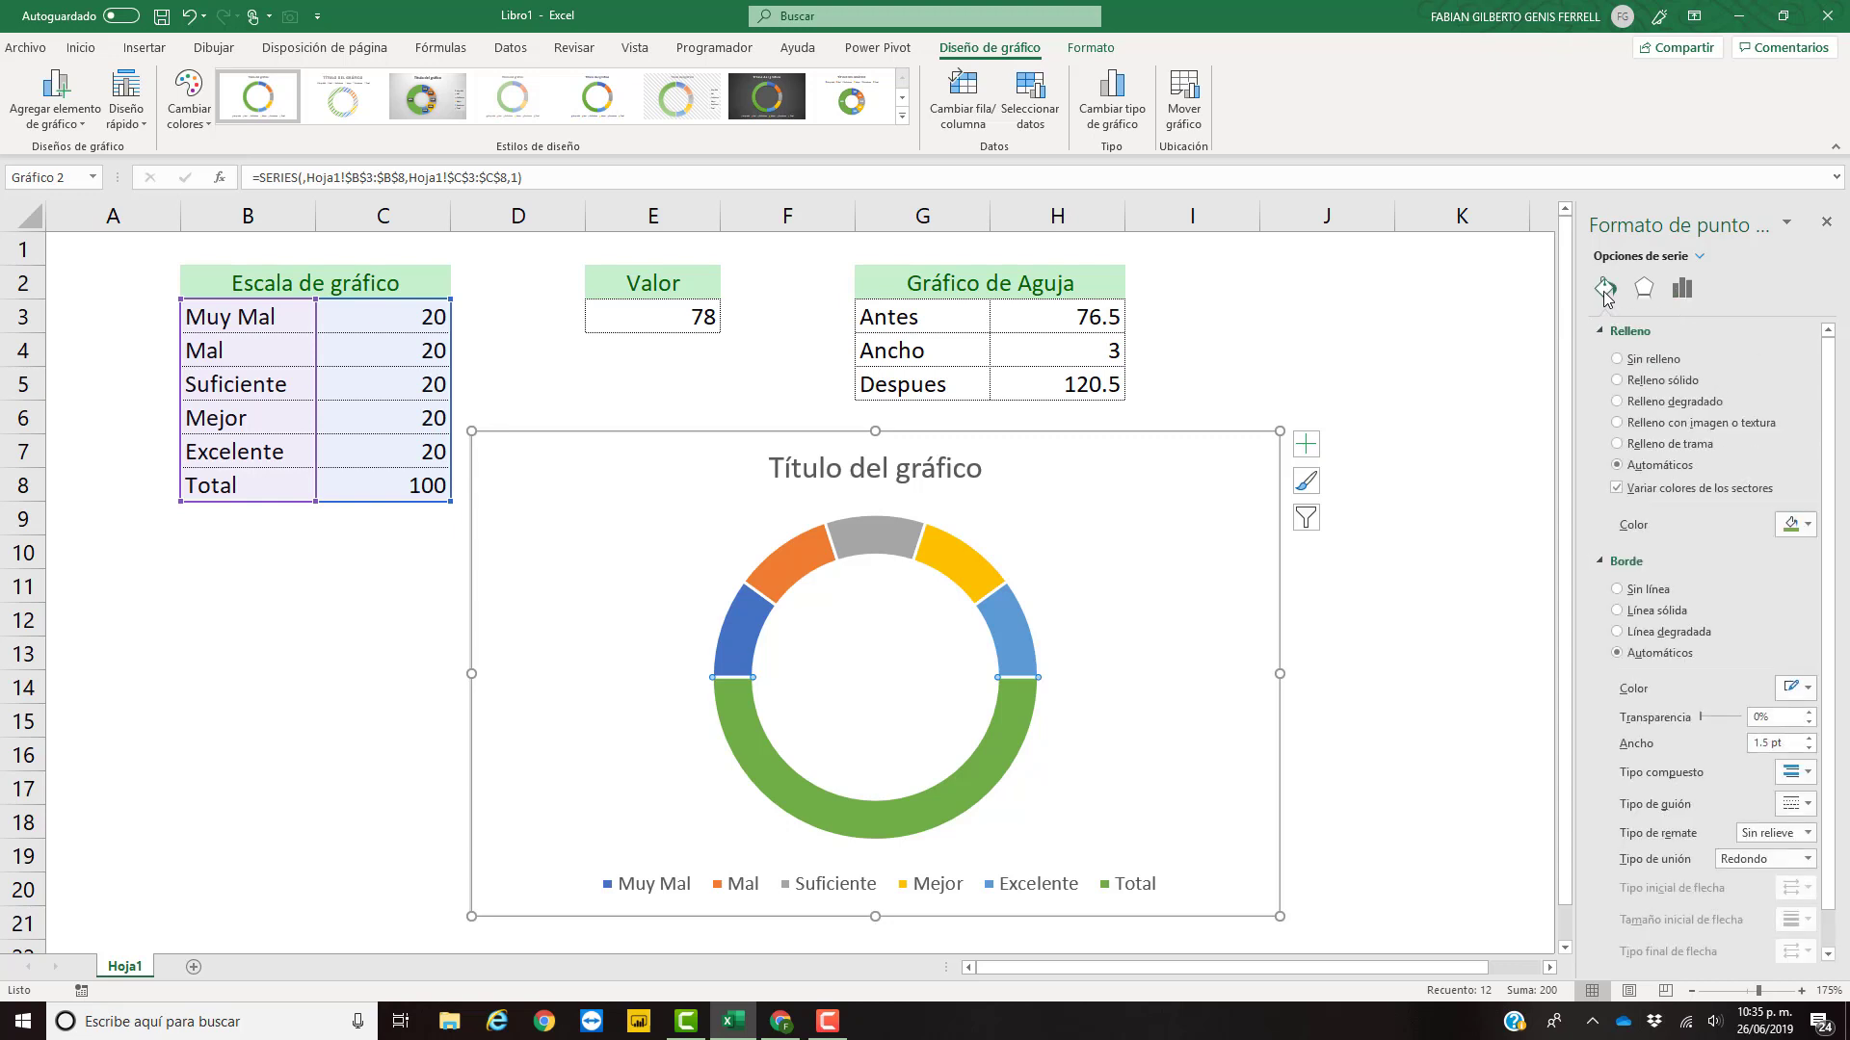
left_click(1617, 360)
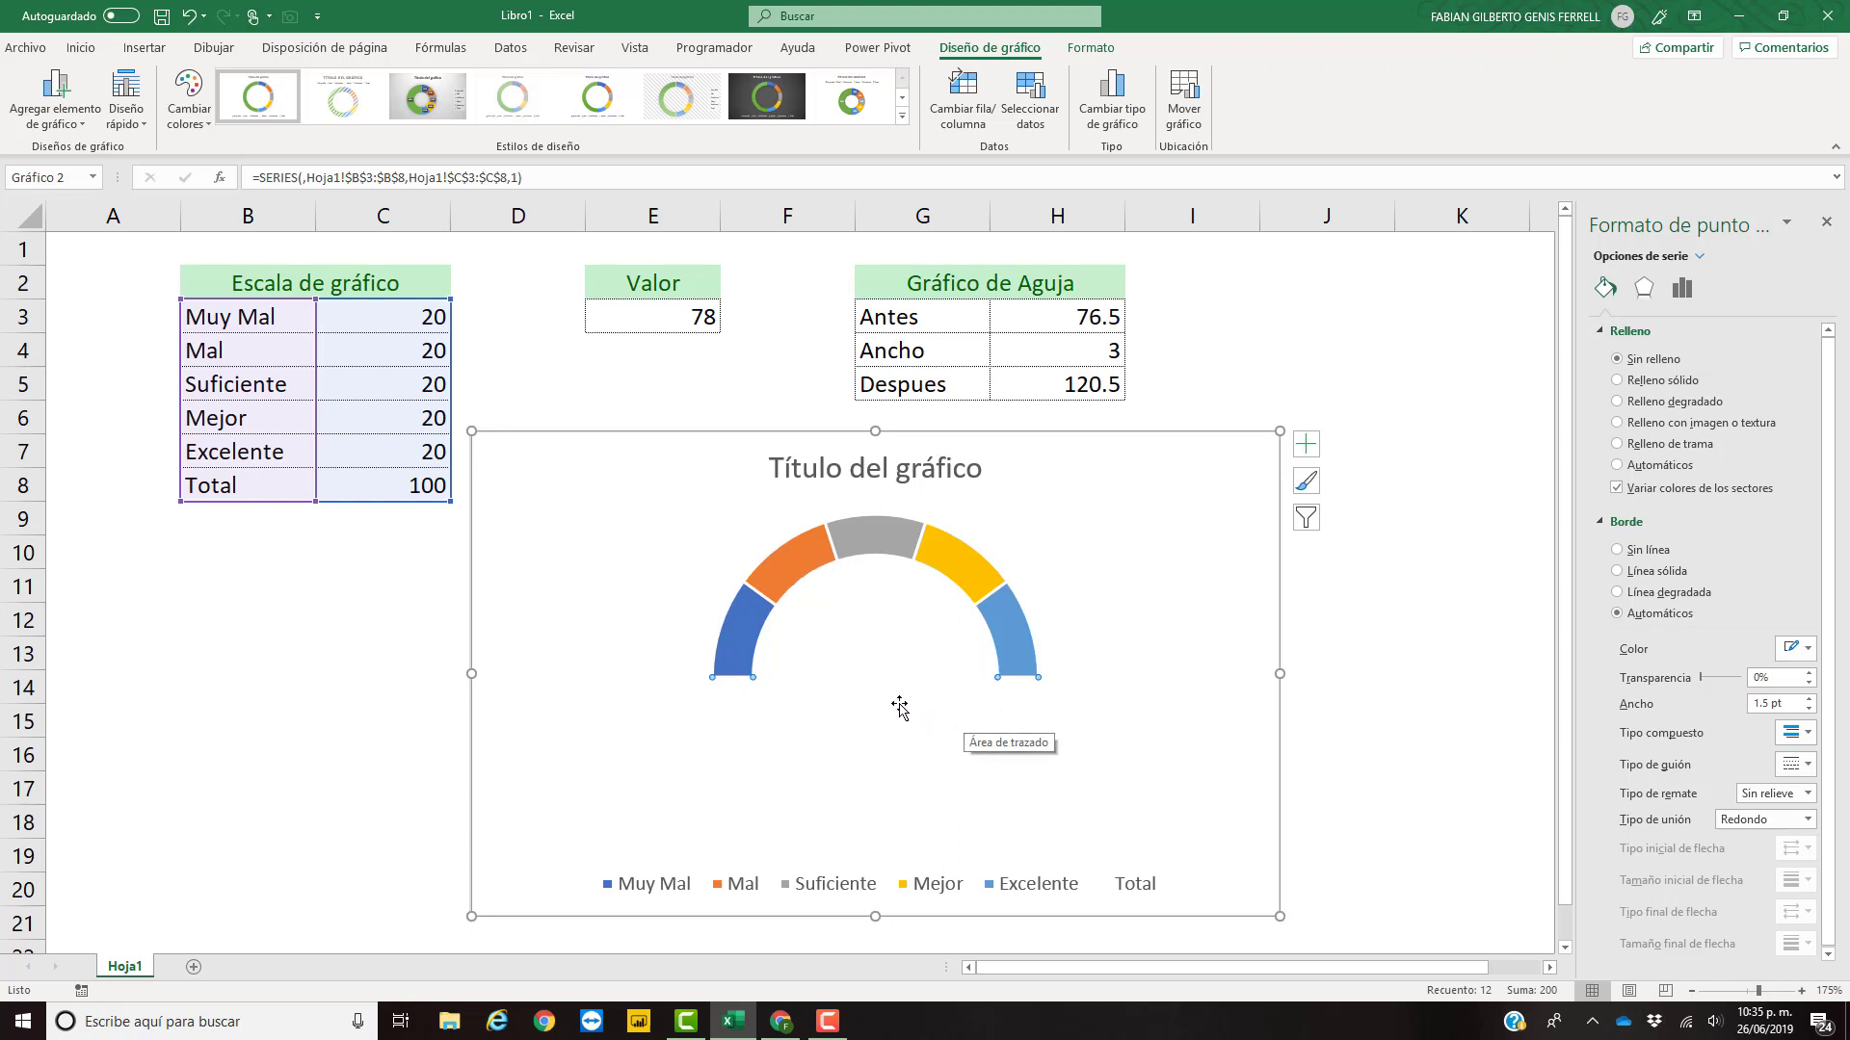
- Fill the Muy Mal sector with the lightest orange theme shade and the Mal sector with the second-lightest one
left_click(742, 643)
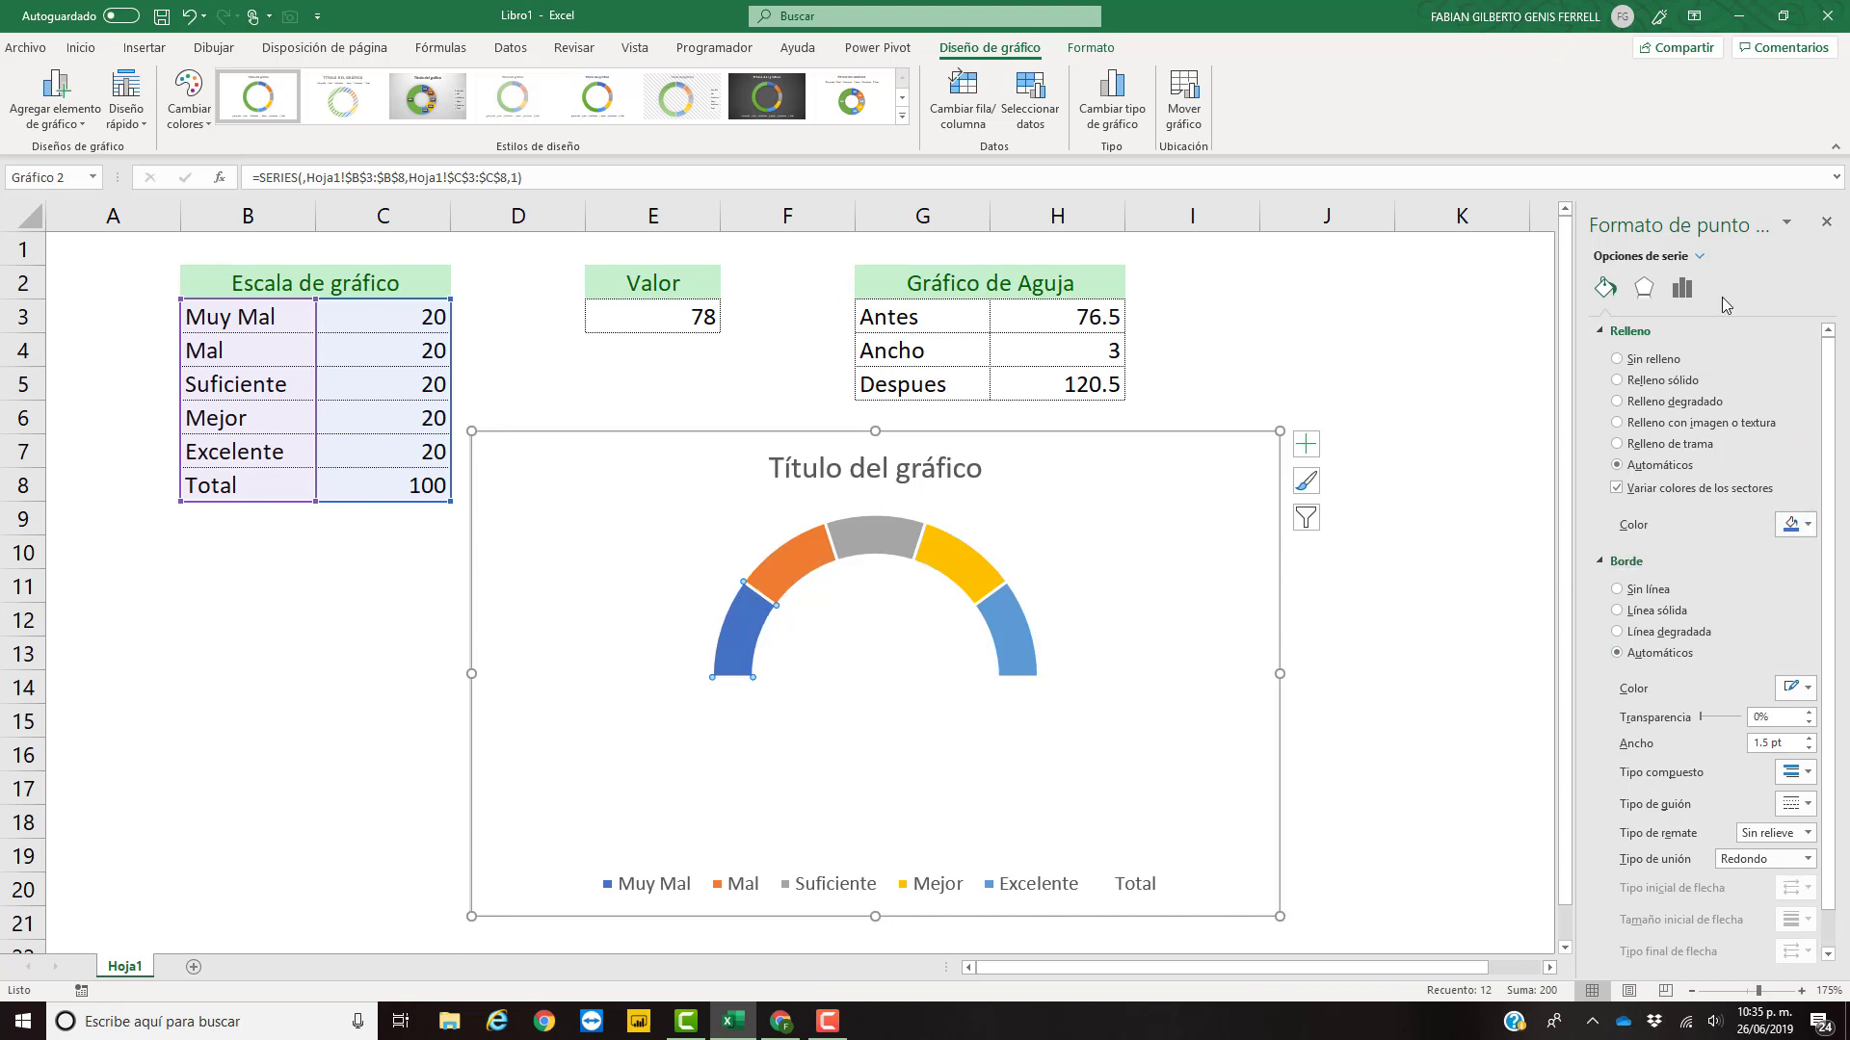
left_click(1804, 527)
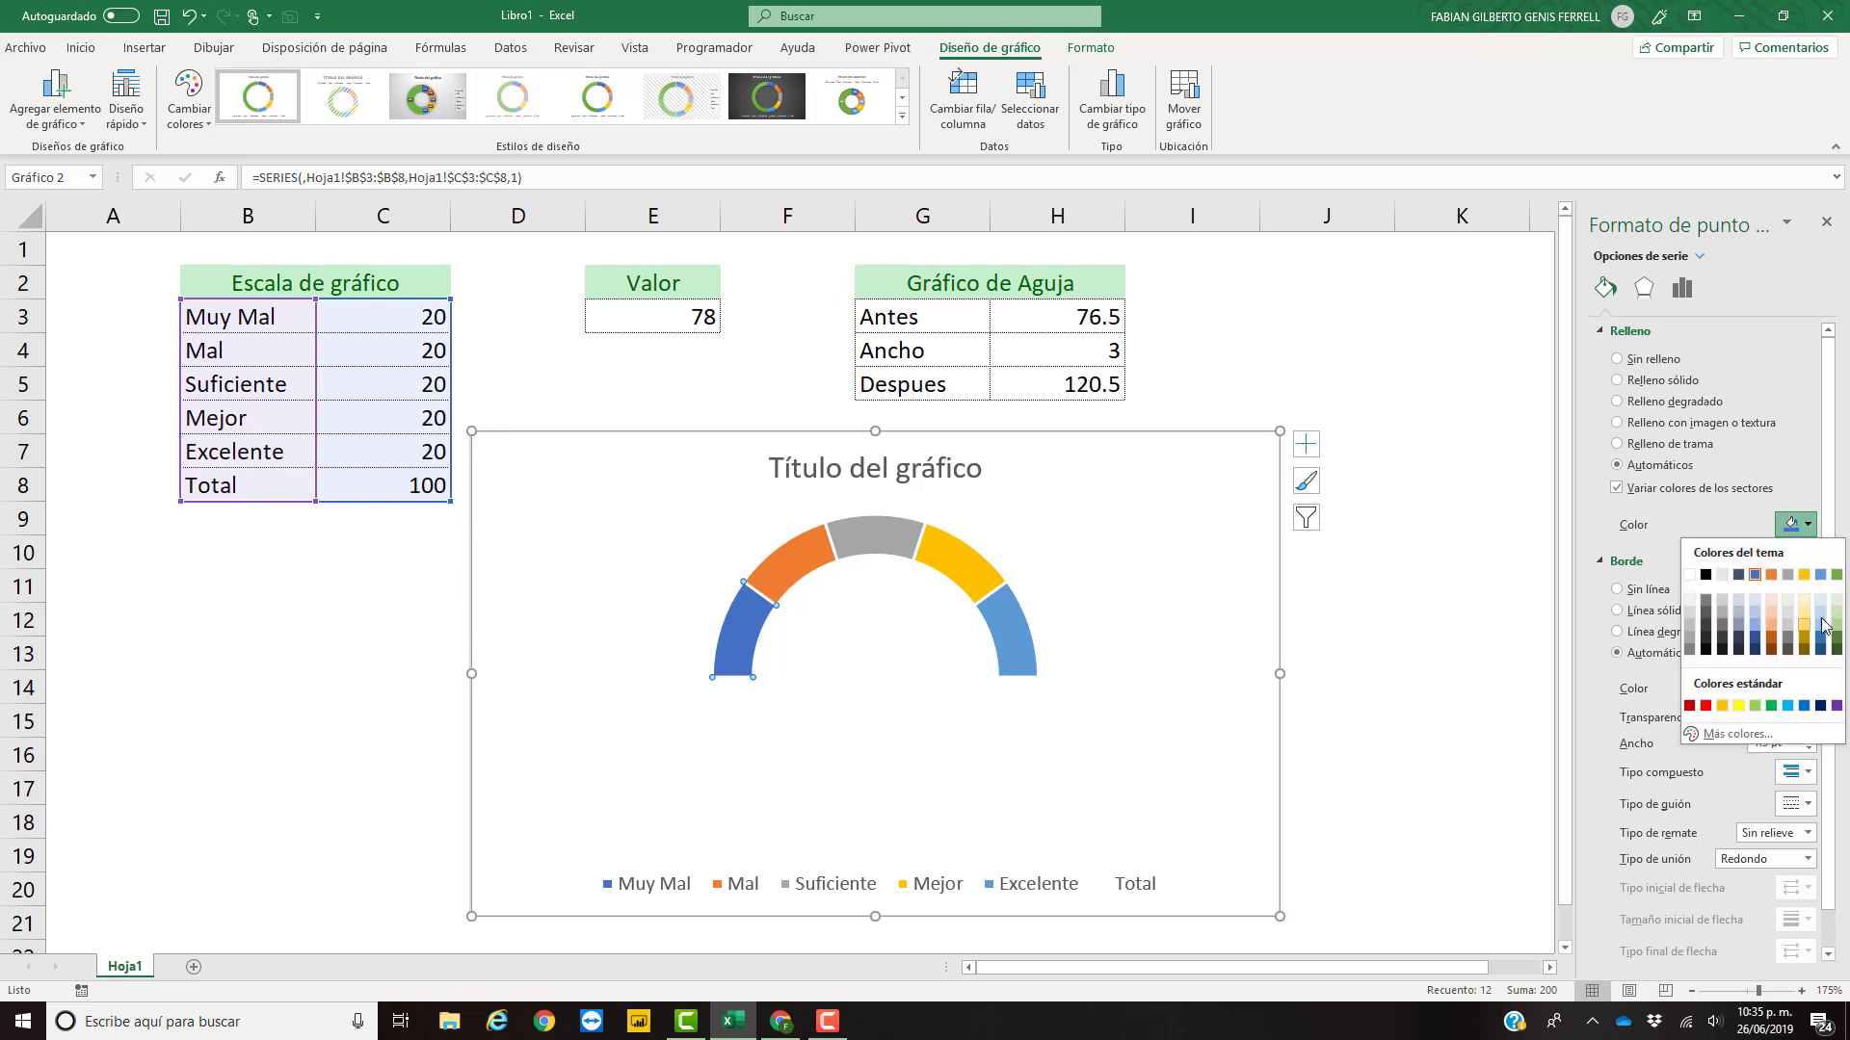
left_click(1771, 601)
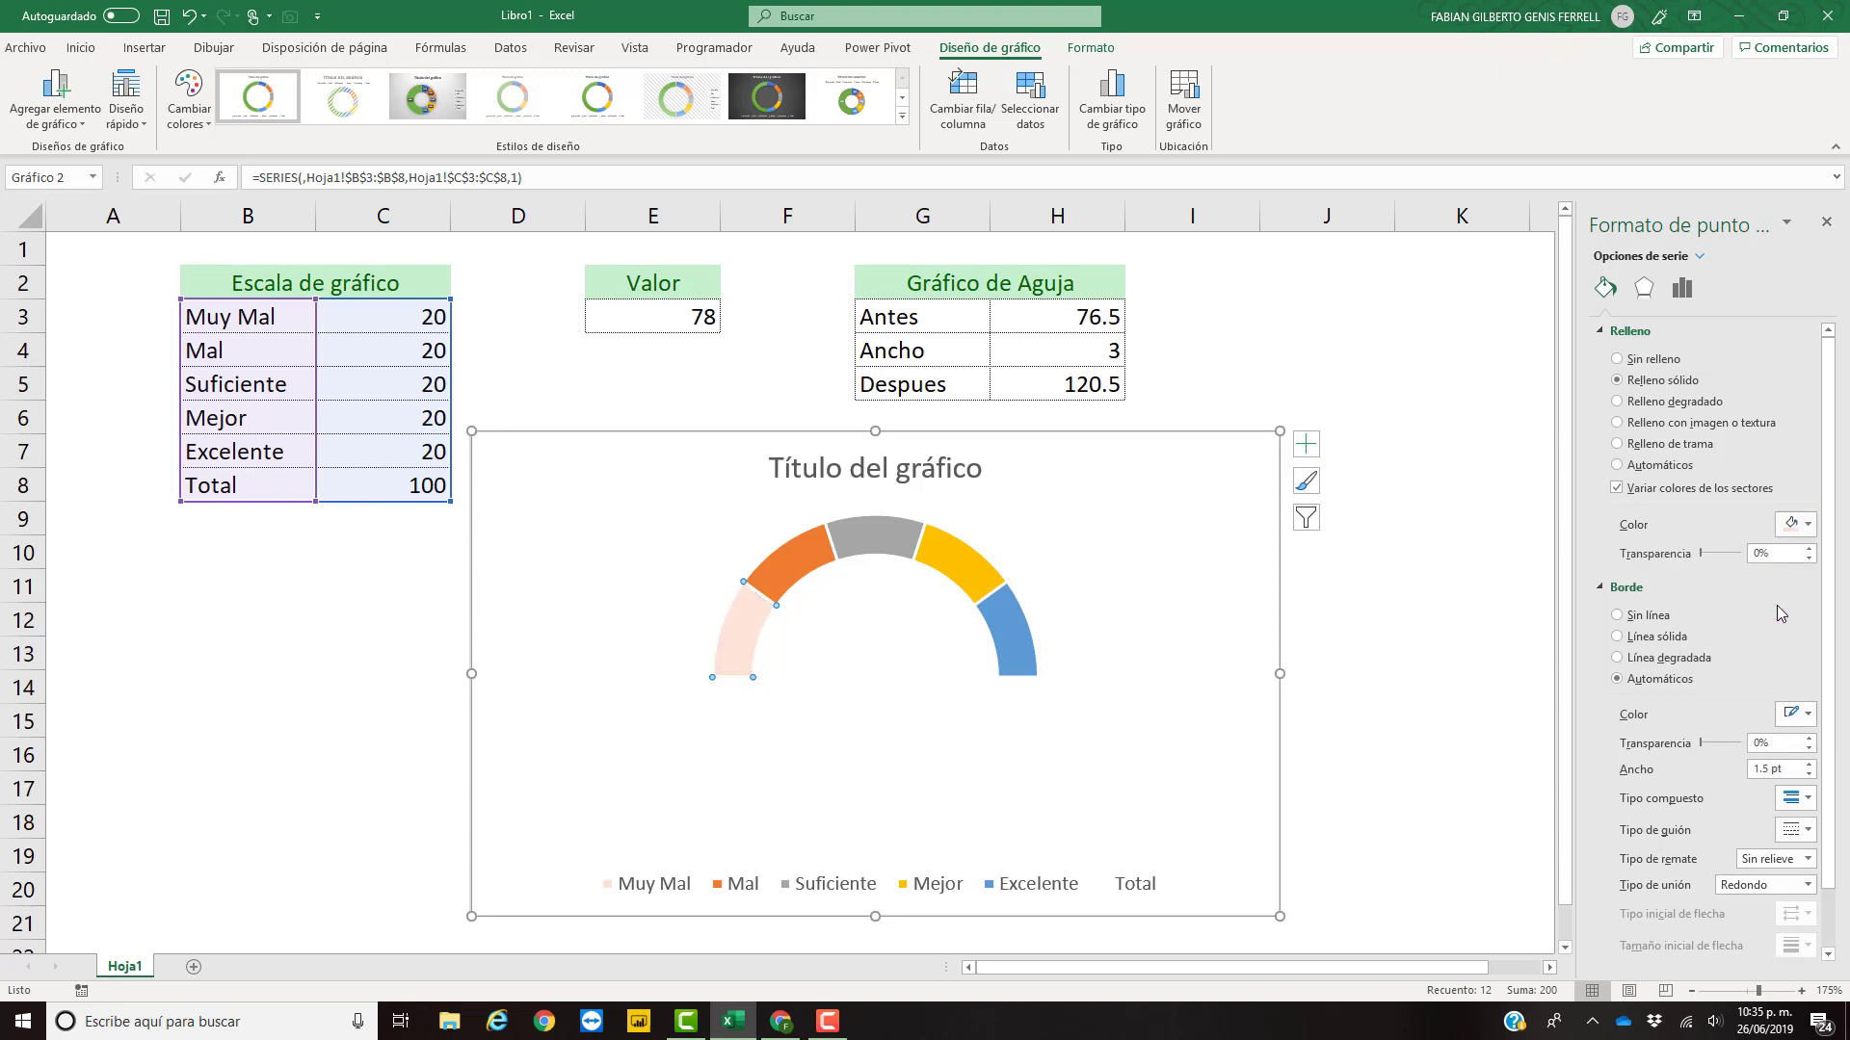
left_click(784, 565)
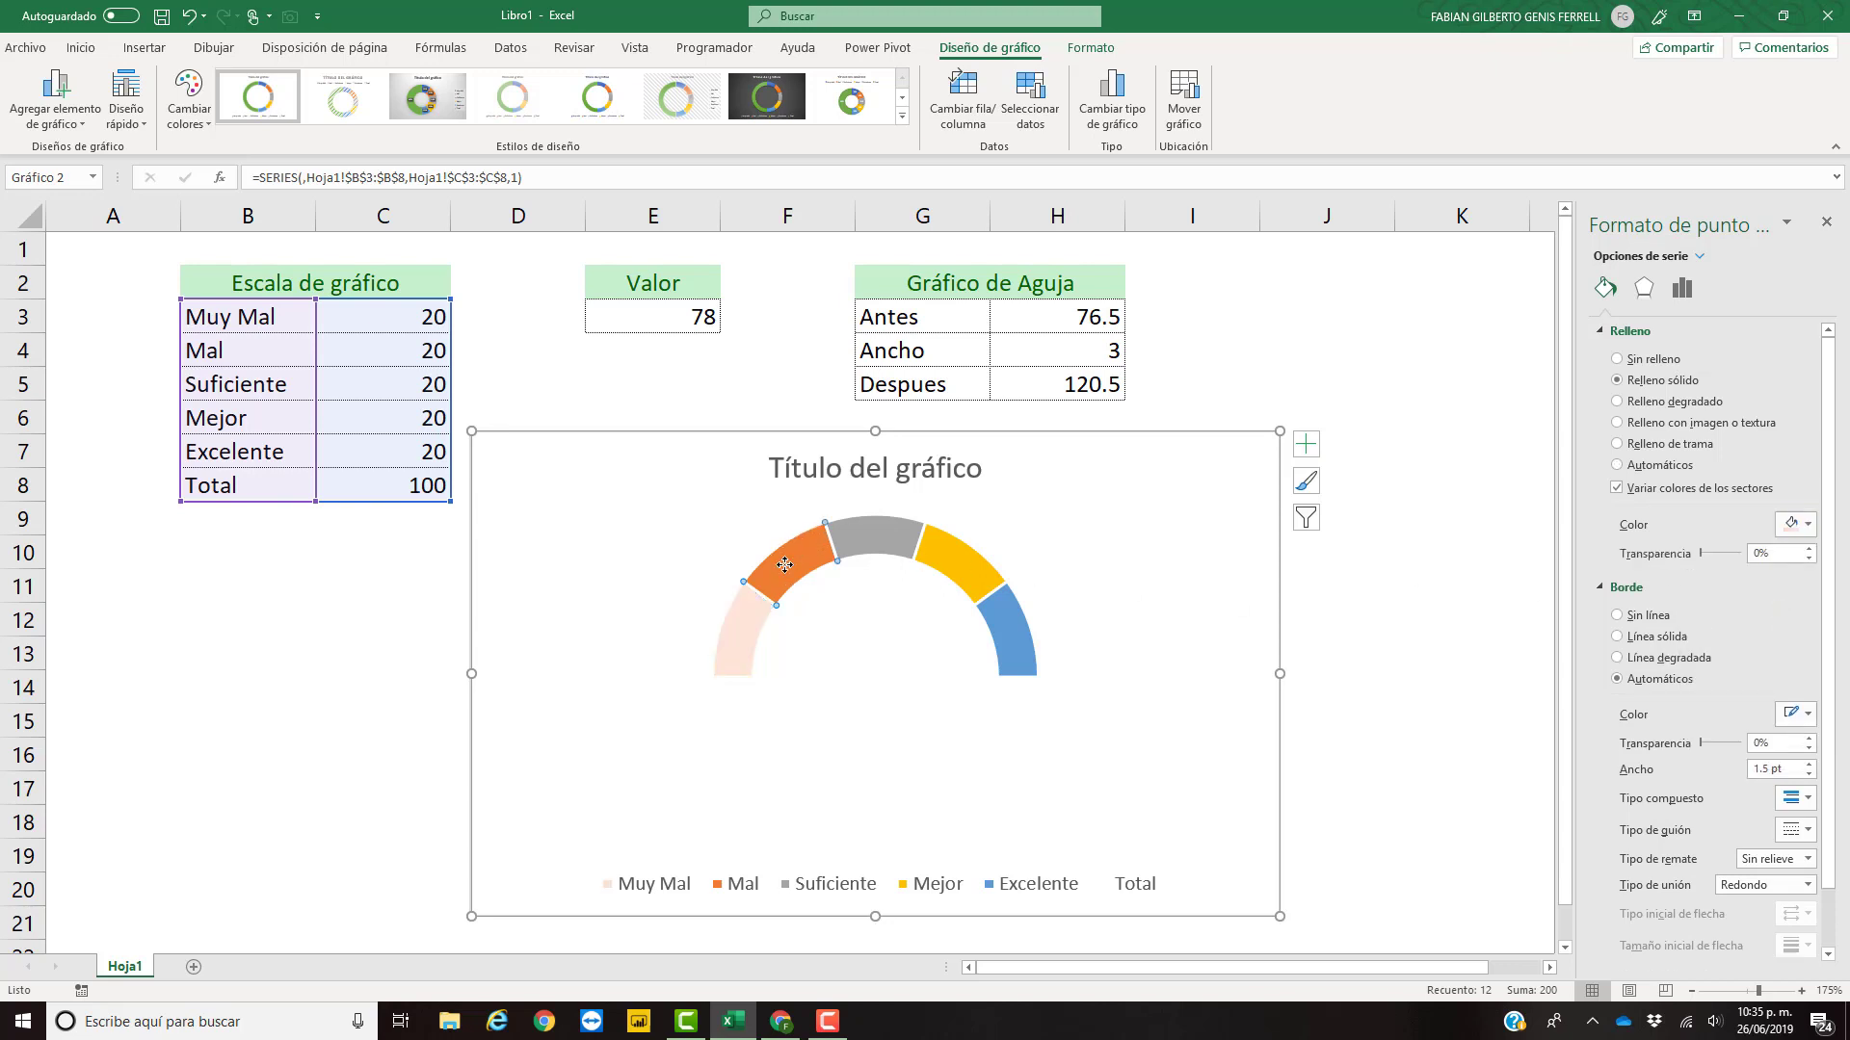
left_click(1807, 525)
left_click(1769, 612)
- Fill the Suficiente, Mejor and Excelente sectors with progressively darker orange theme shades, ending with the darkest on Excelente
key("Right")
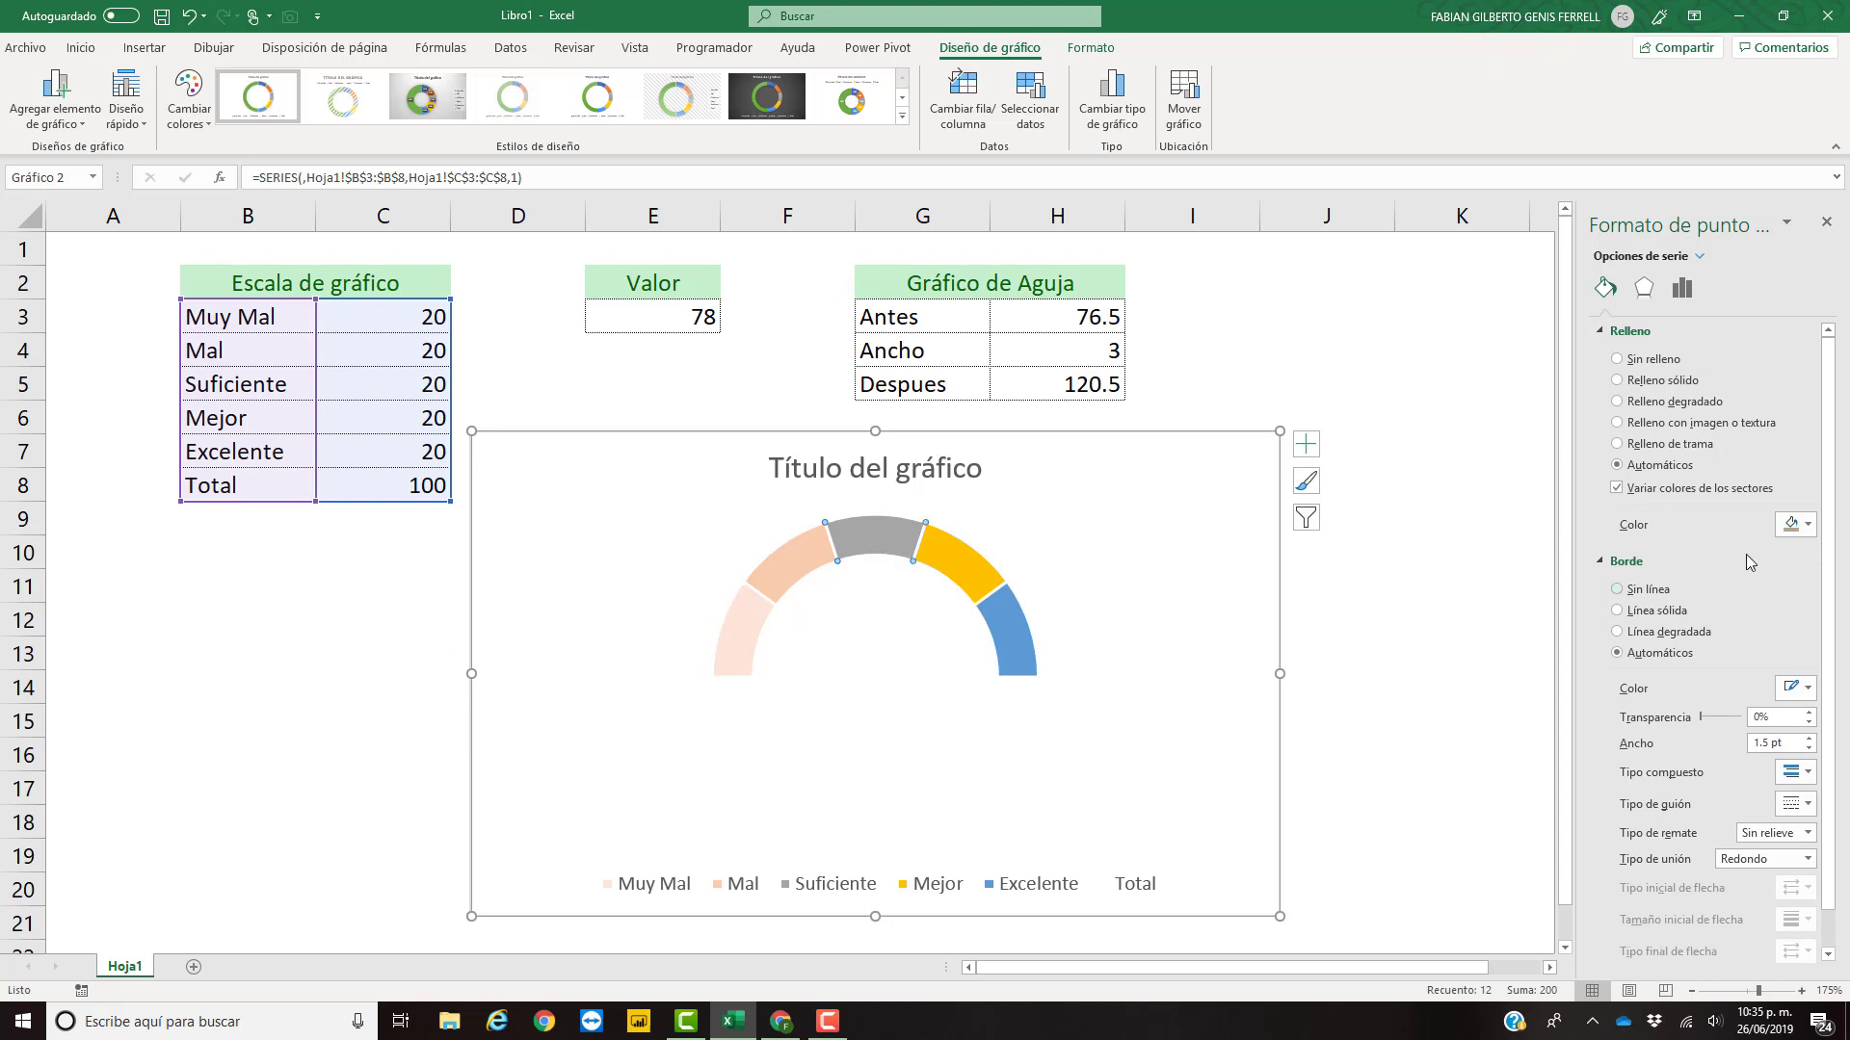
left_click(1807, 525)
left_click(1768, 631)
key("Right")
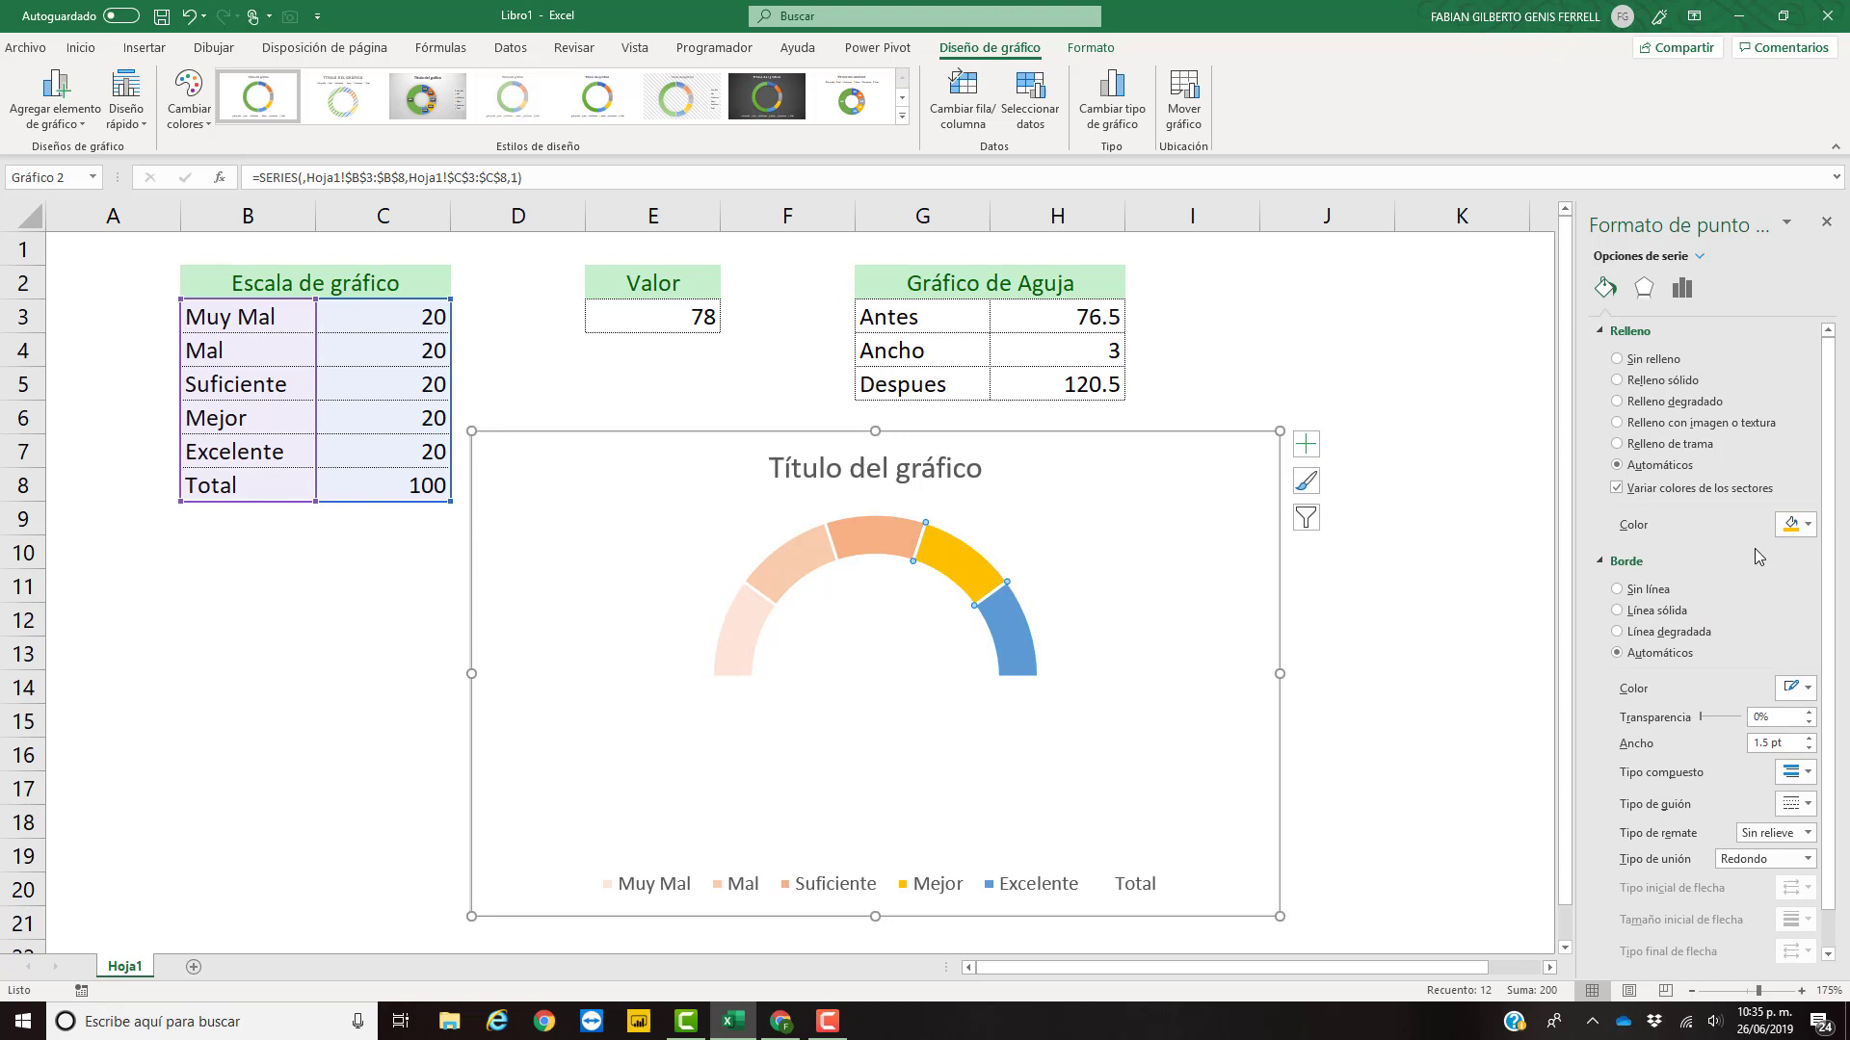
left_click(1807, 525)
left_click(1774, 643)
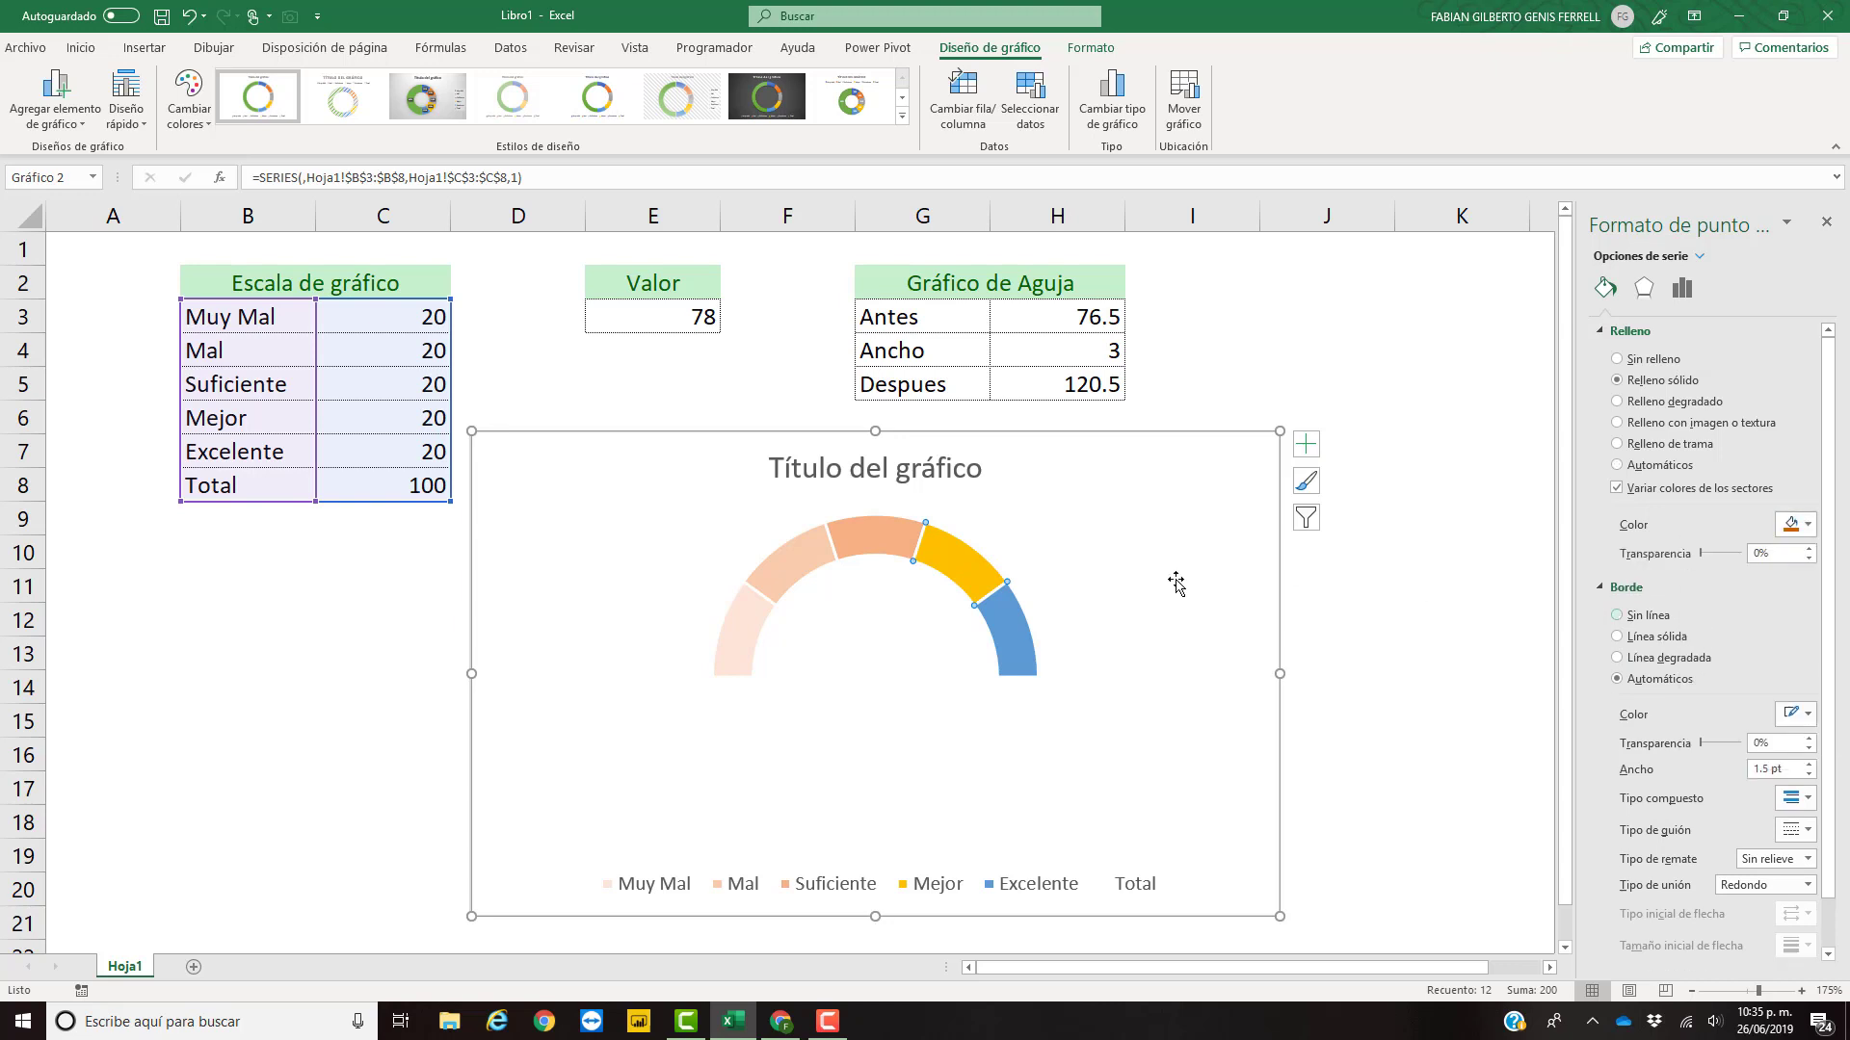
key("Right")
left_click(1794, 532)
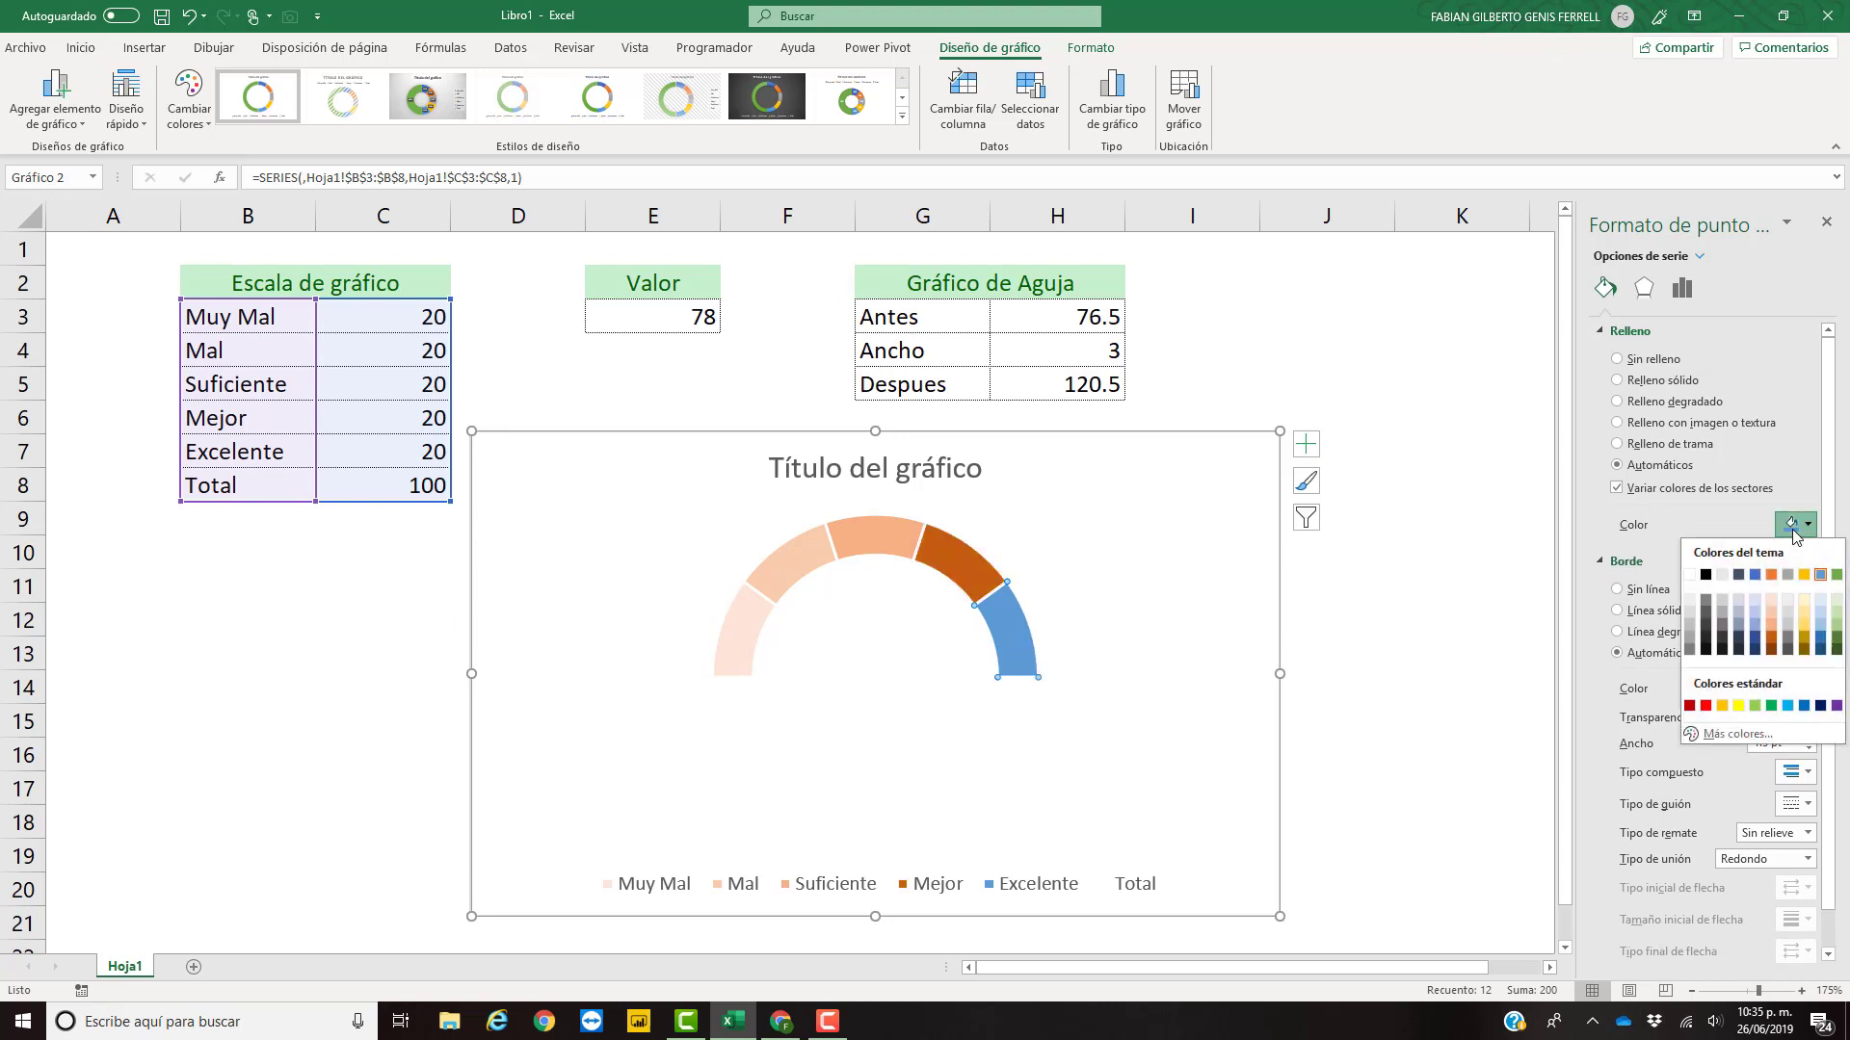
left_click(1774, 657)
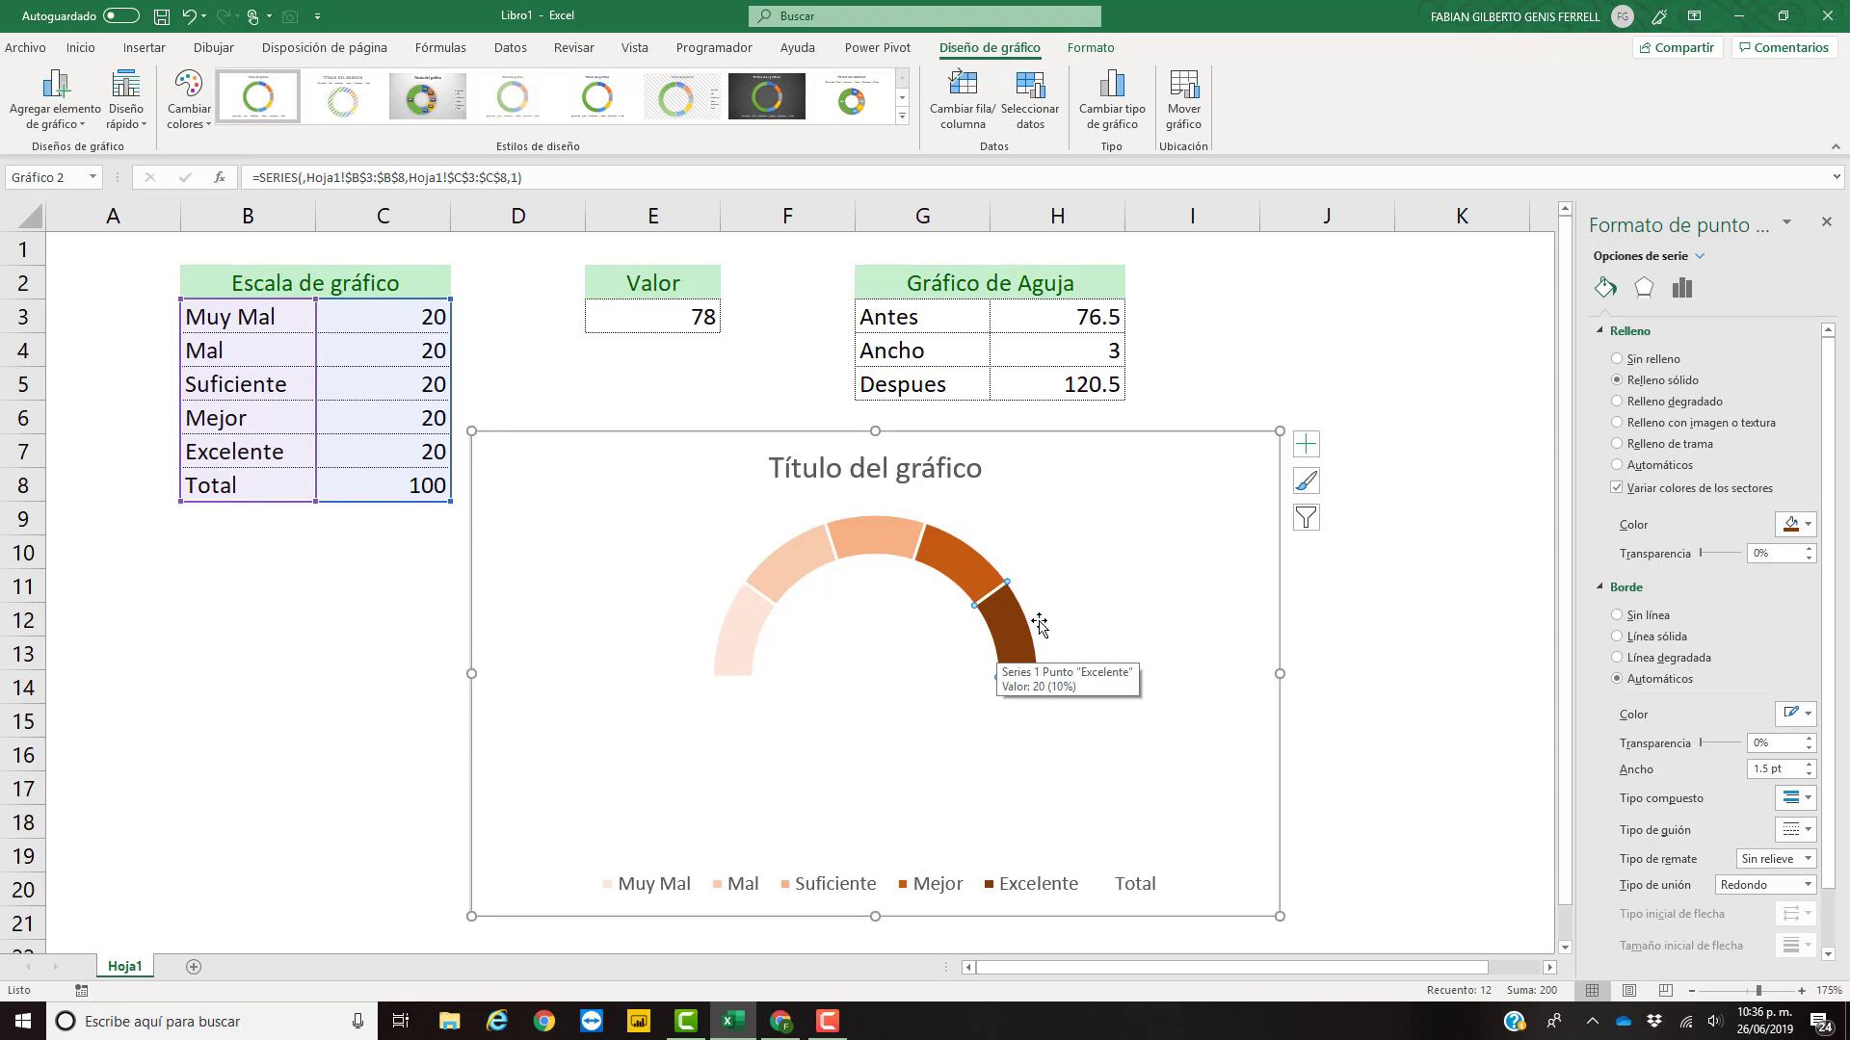
- Remove the title and the legend from the doughnut chart
left_click(1254, 451)
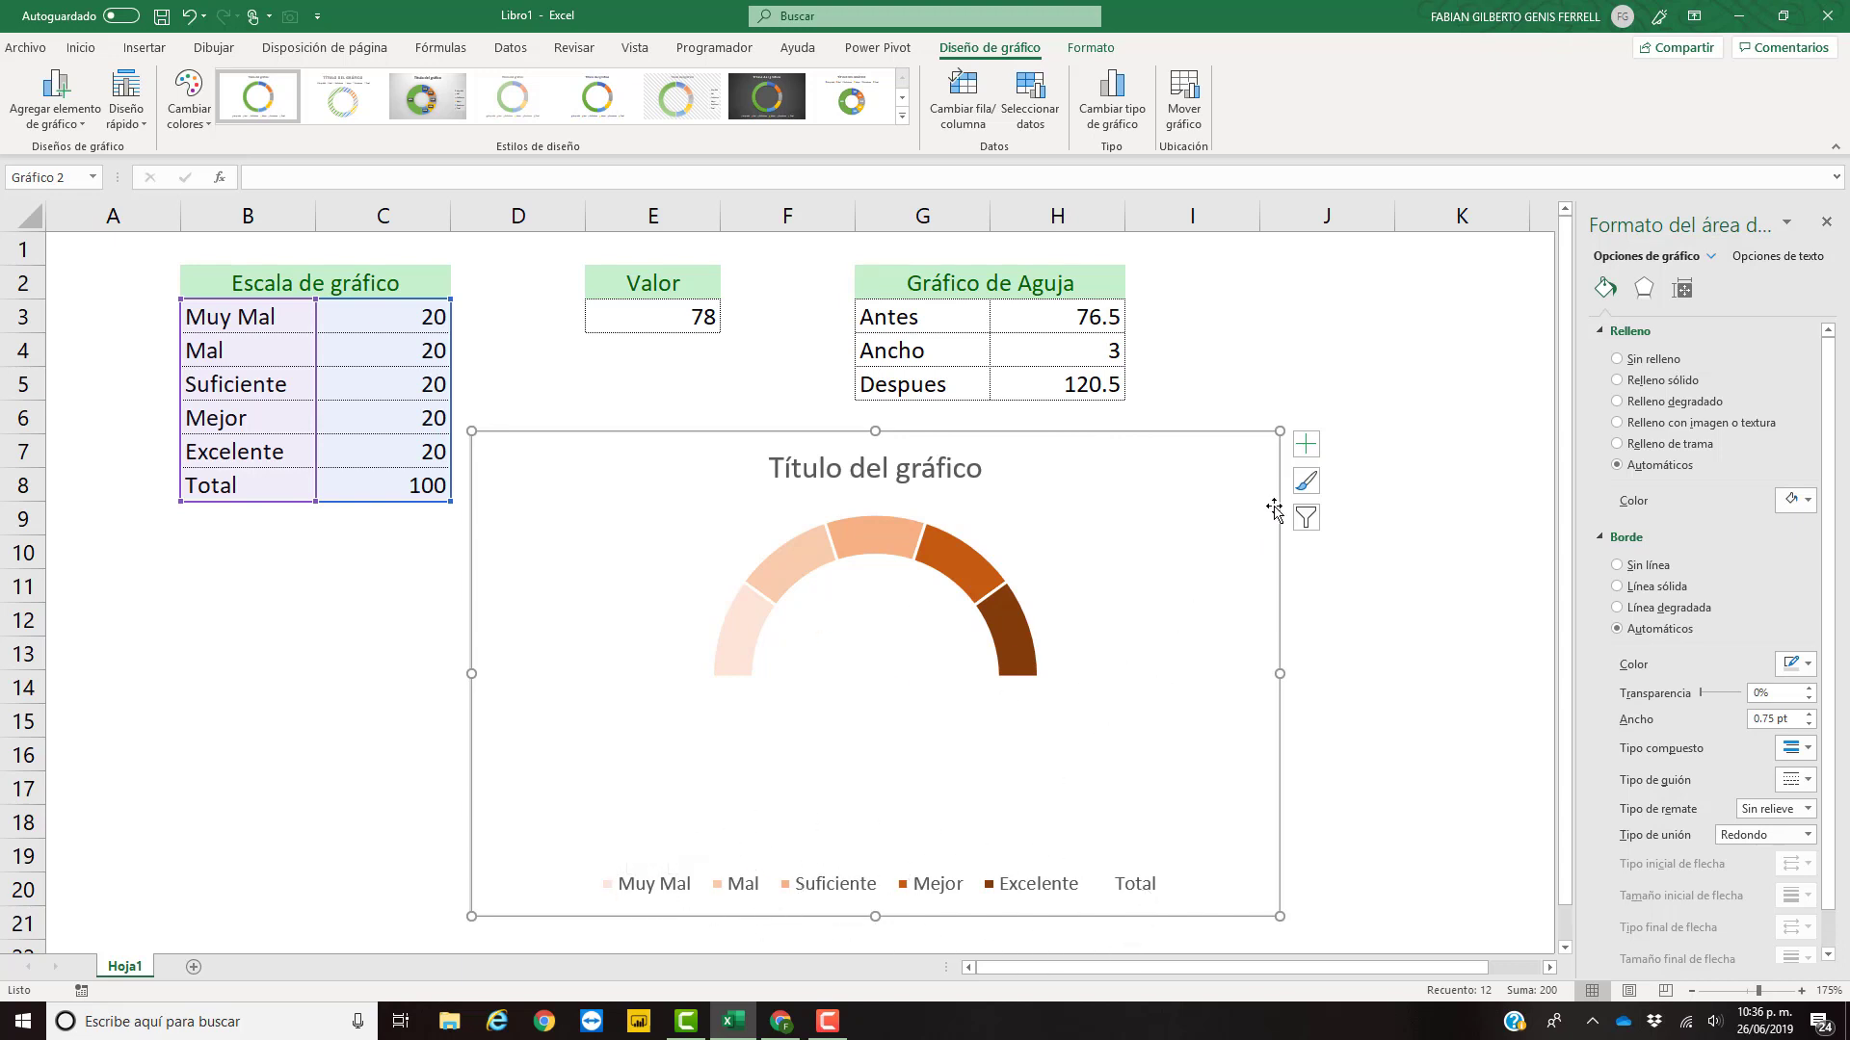
left_click(1306, 446)
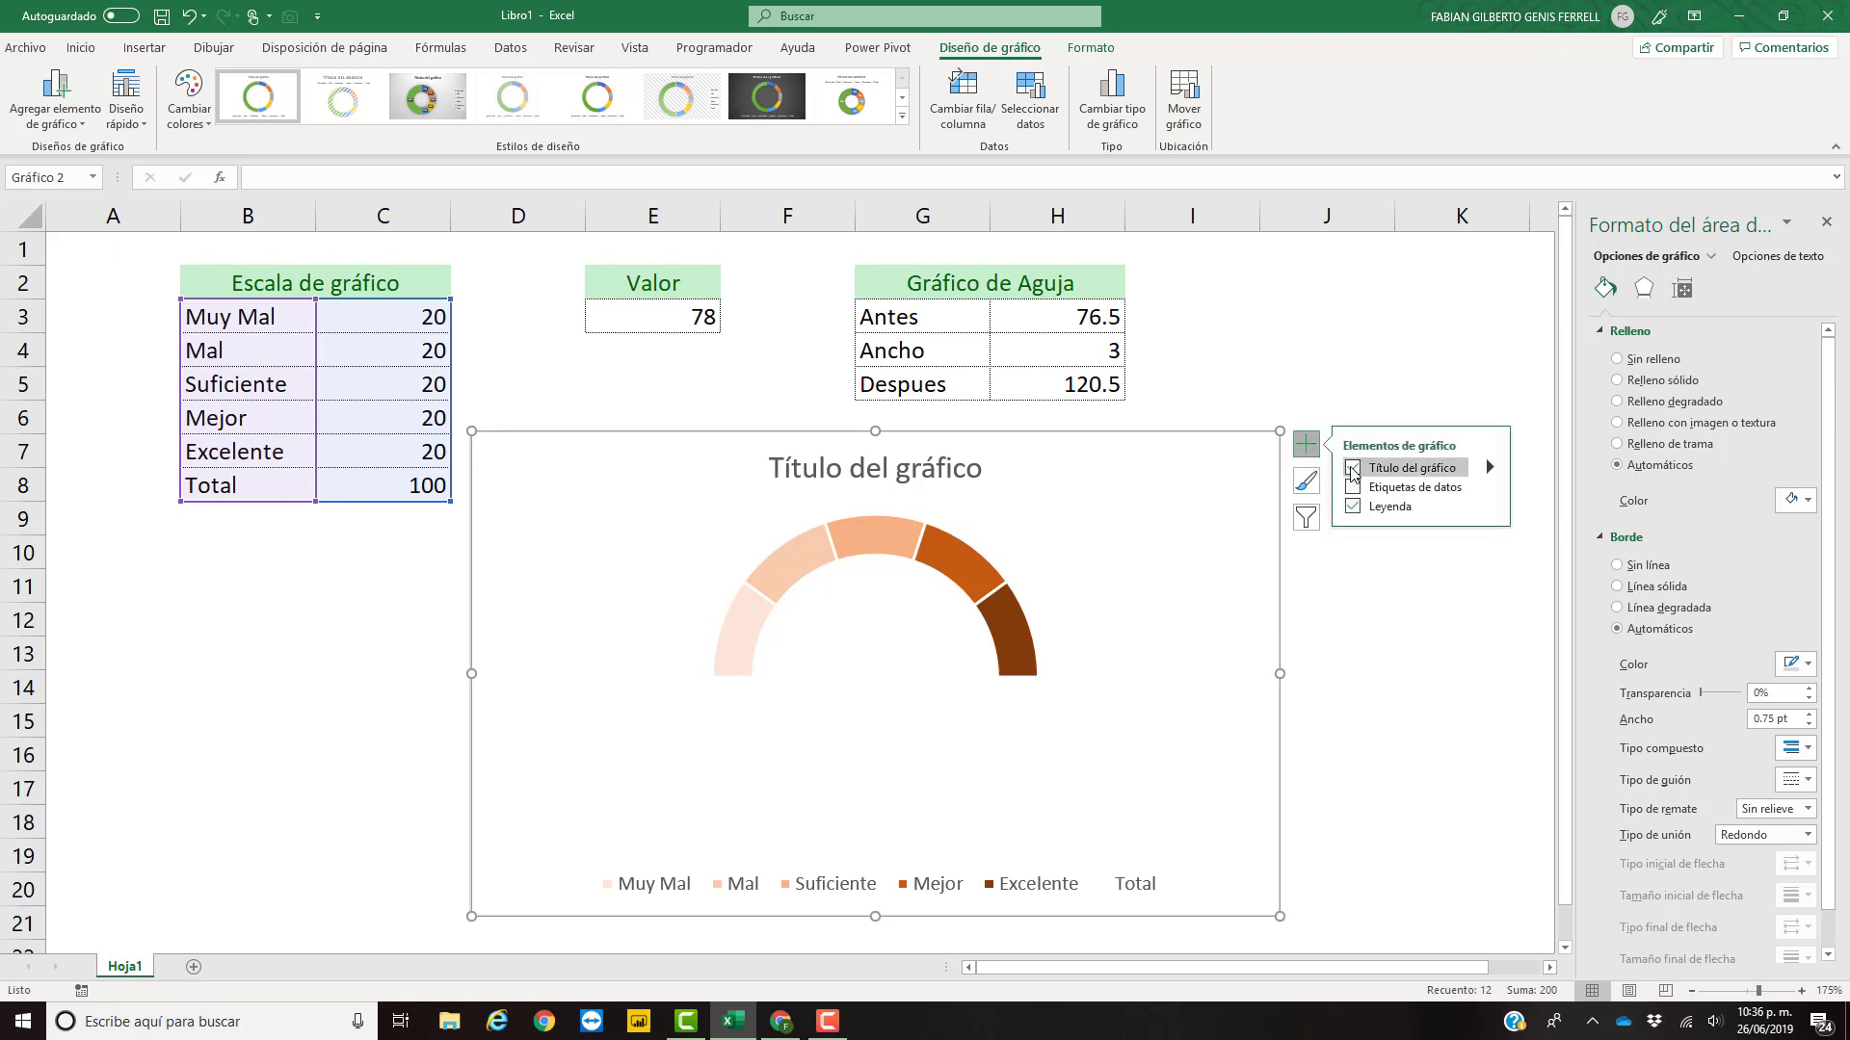
left_click(1353, 469)
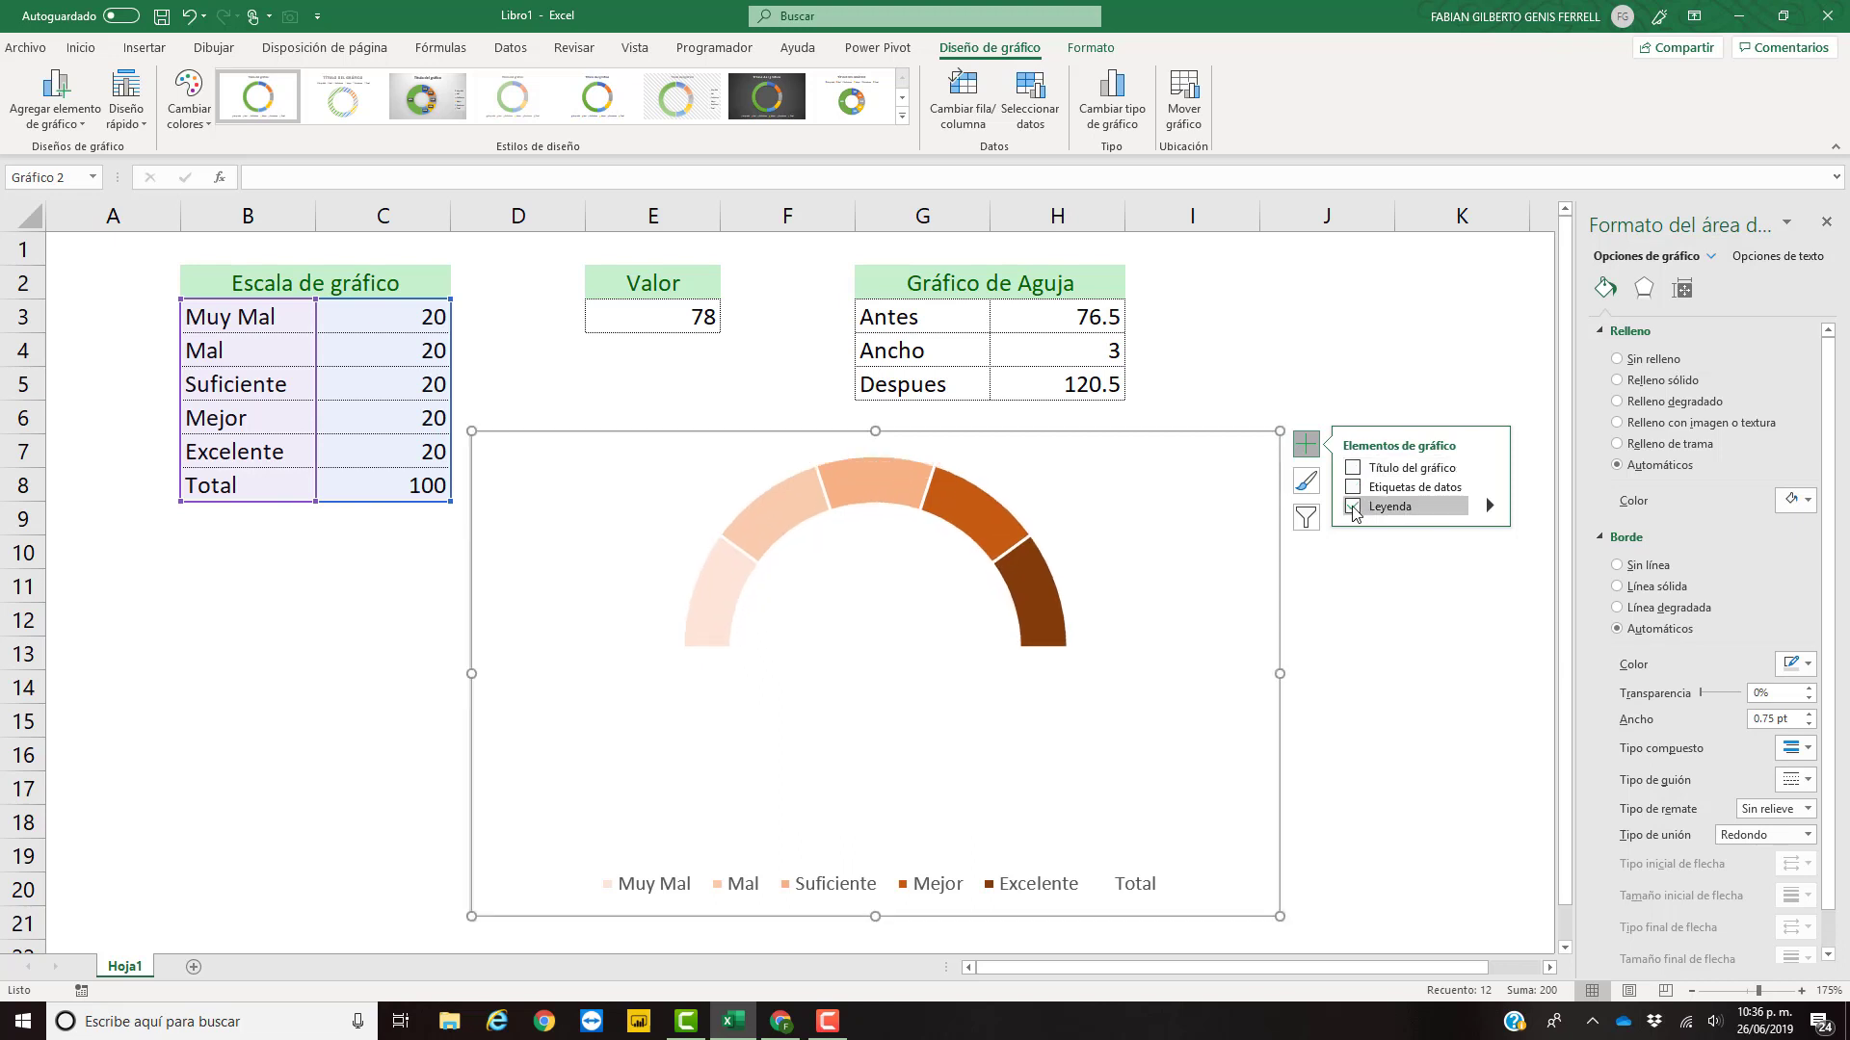
left_click(1353, 508)
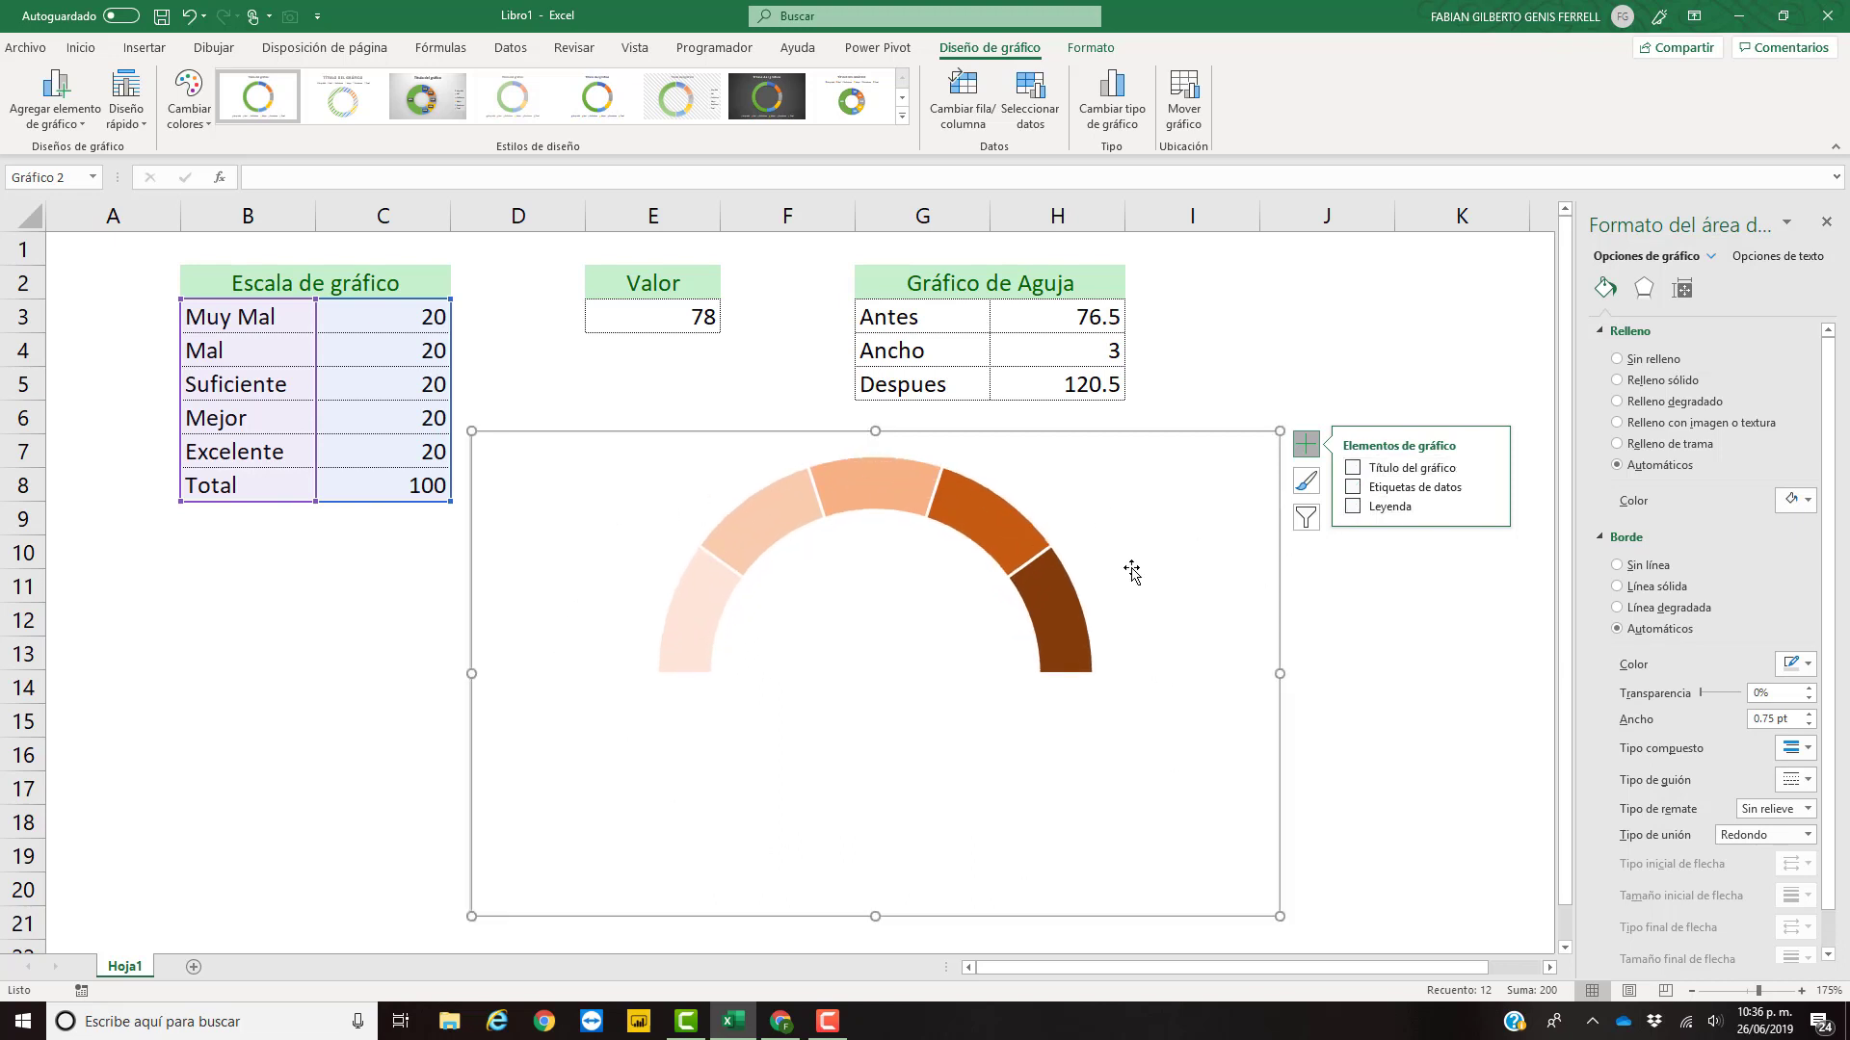
- Add a second data series named Aguja to the chart, taking its values from cells H3:H5 of the needle table
left_click(1308, 453)
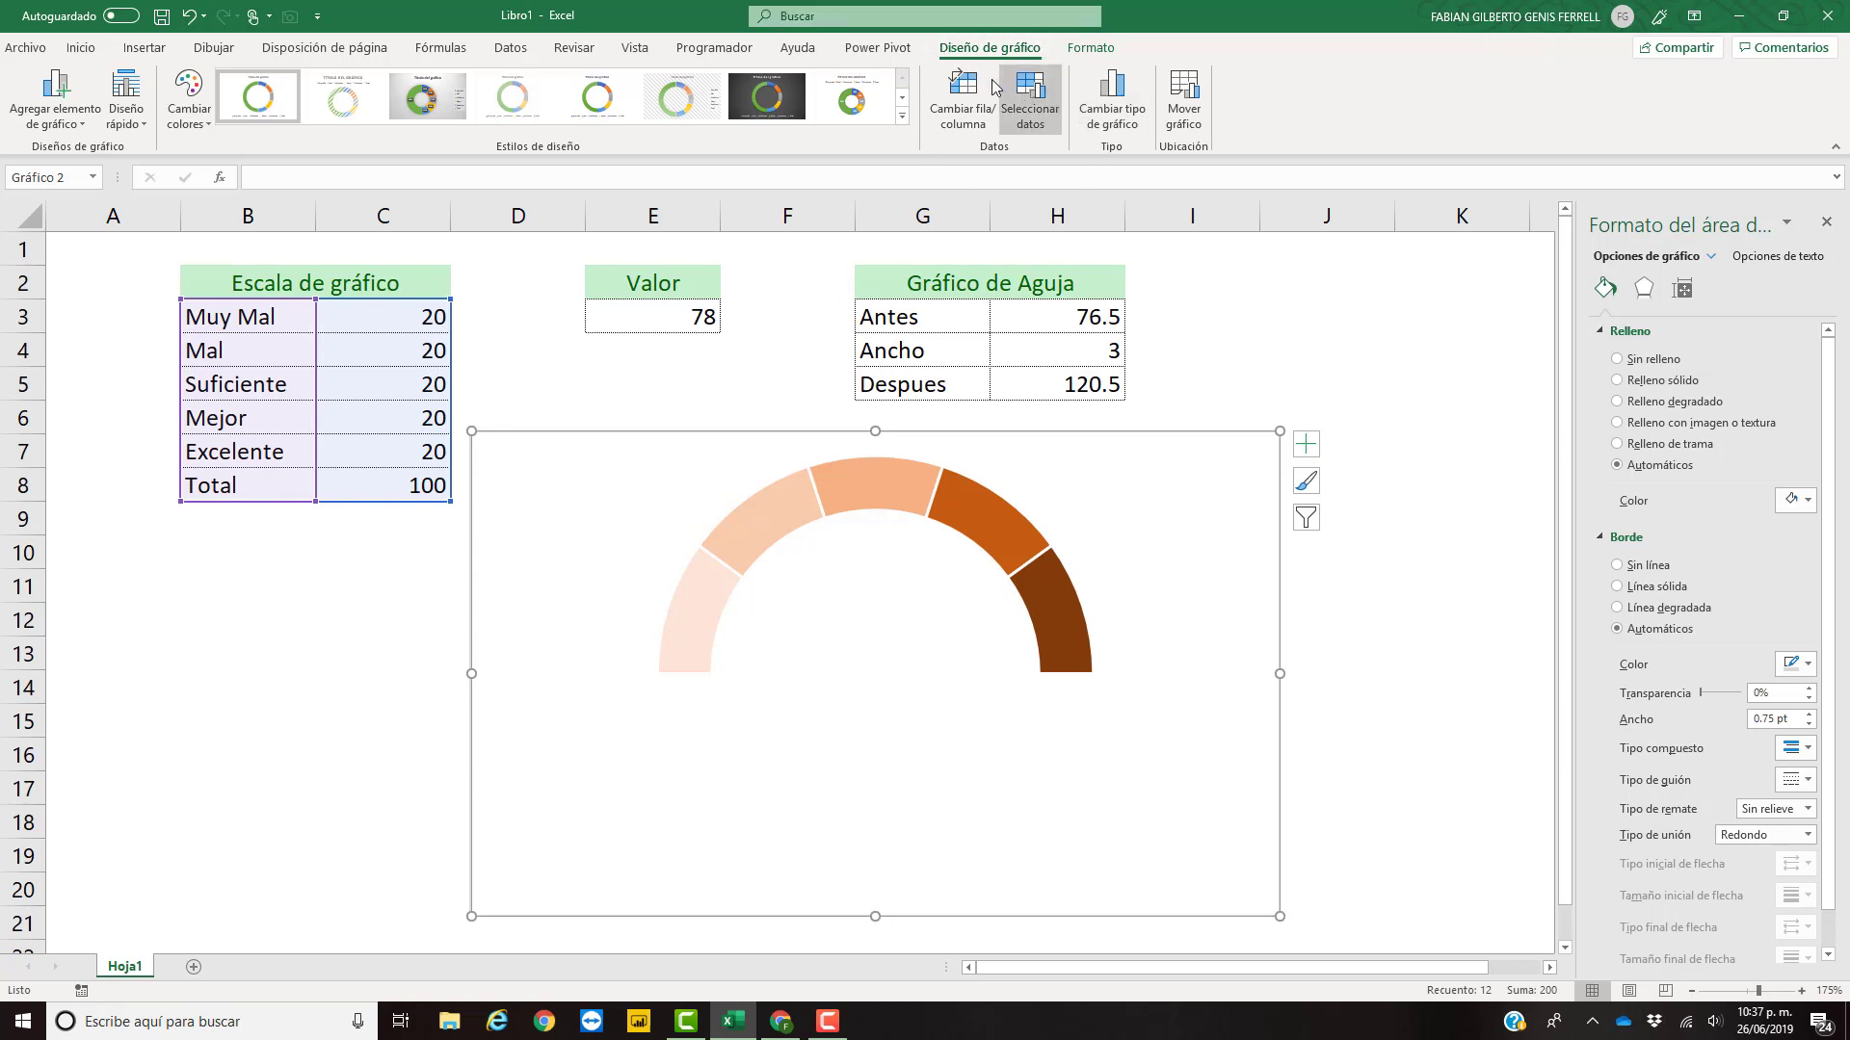
left_click(1027, 140)
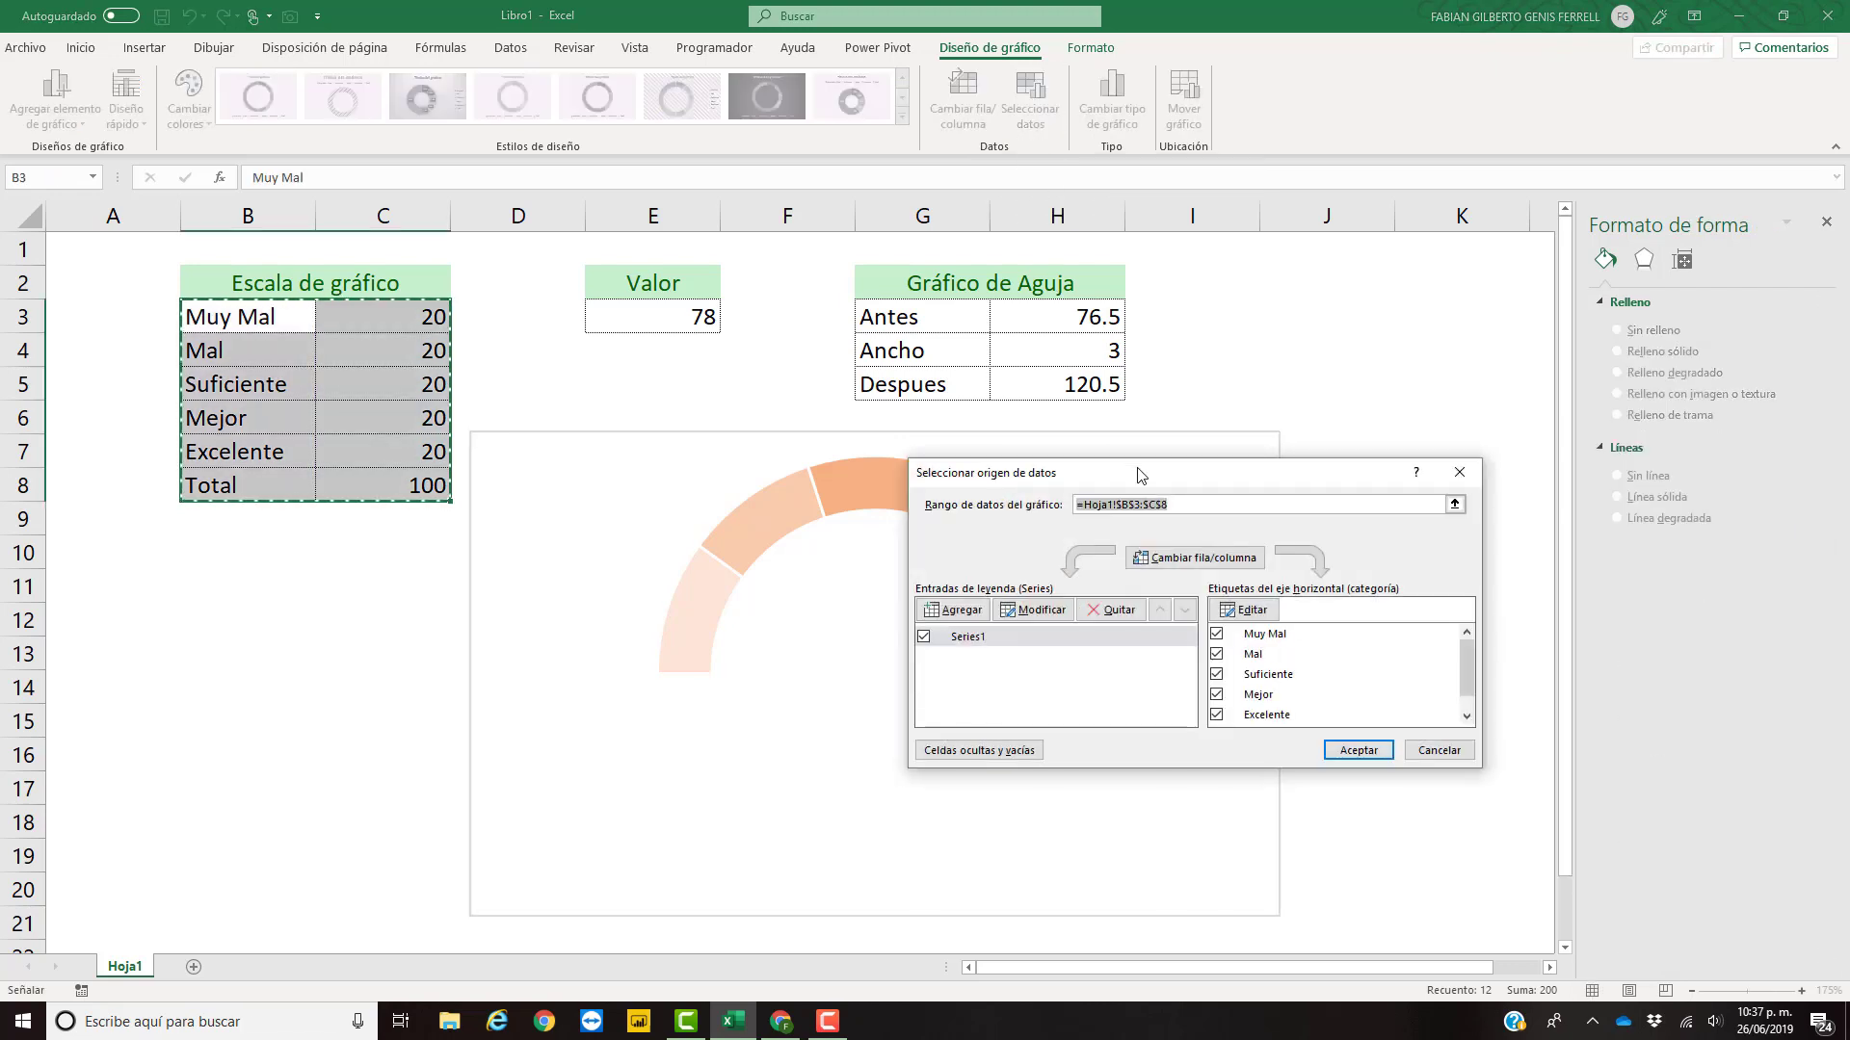
left_click_drag(1143, 479, 998, 498)
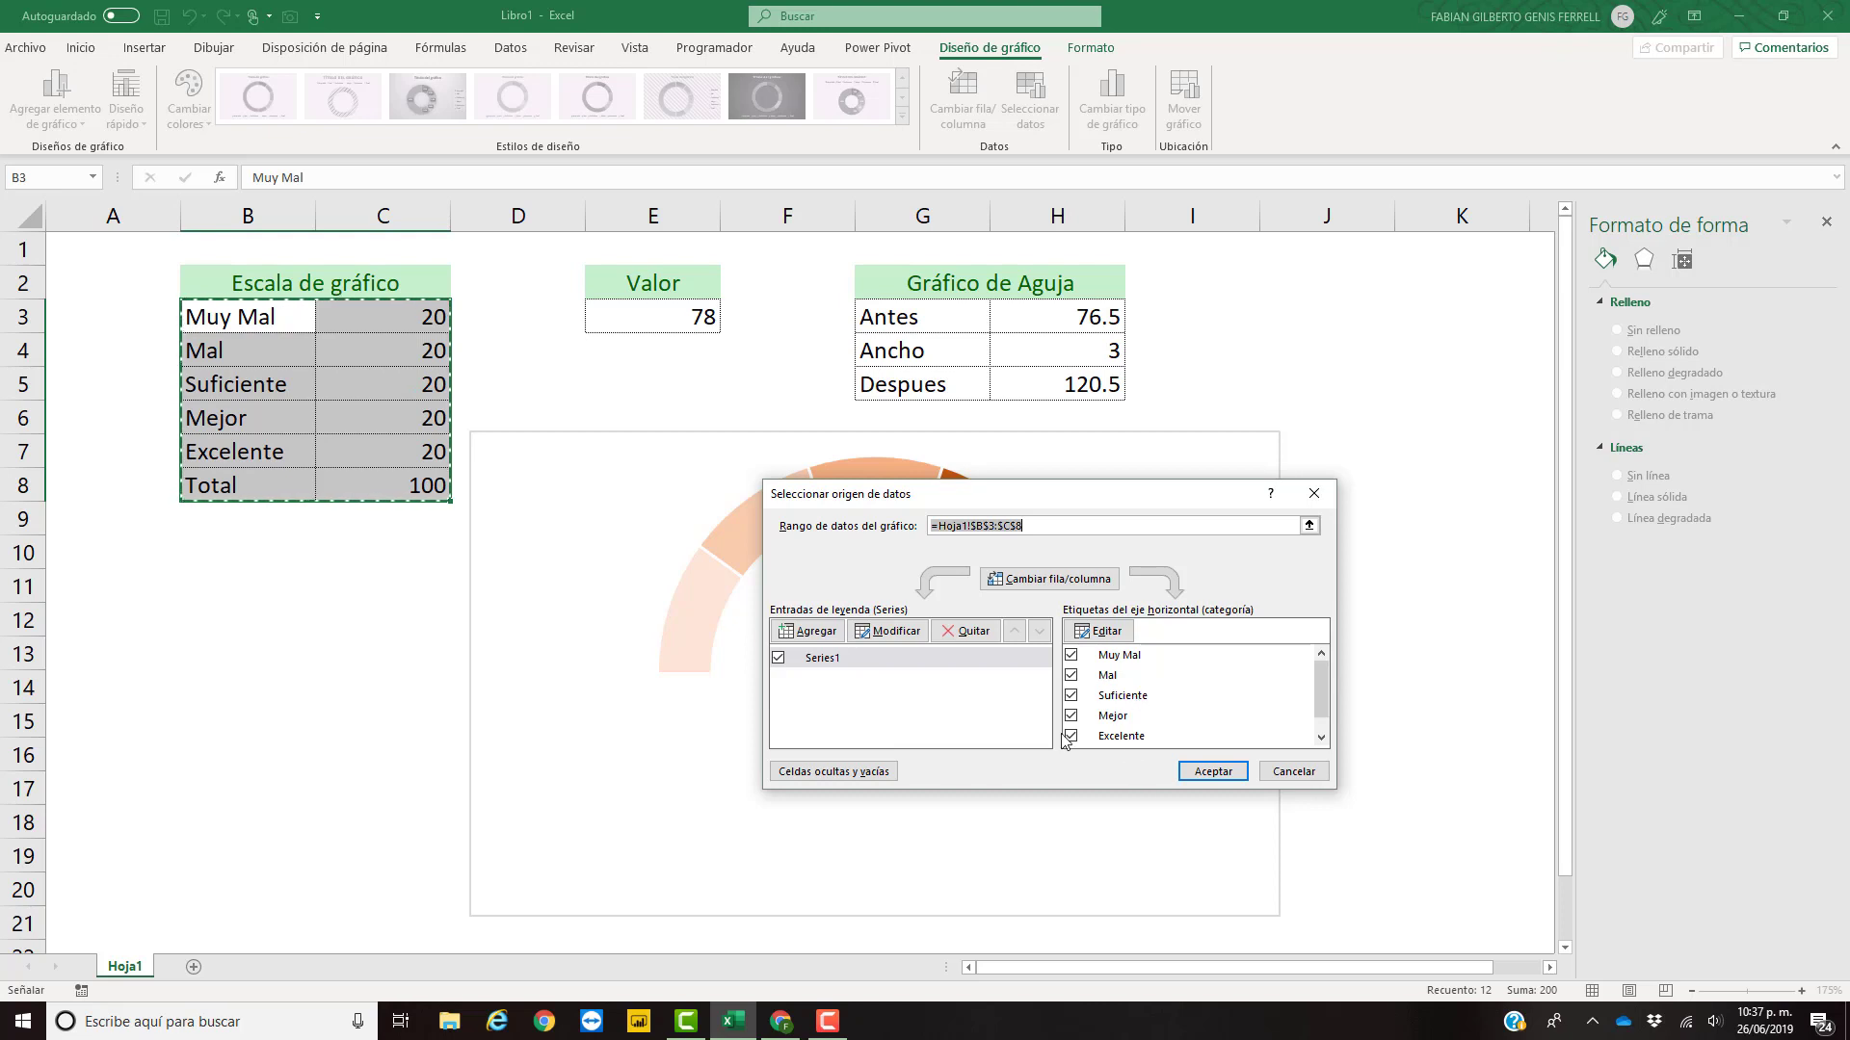
left_click(814, 632)
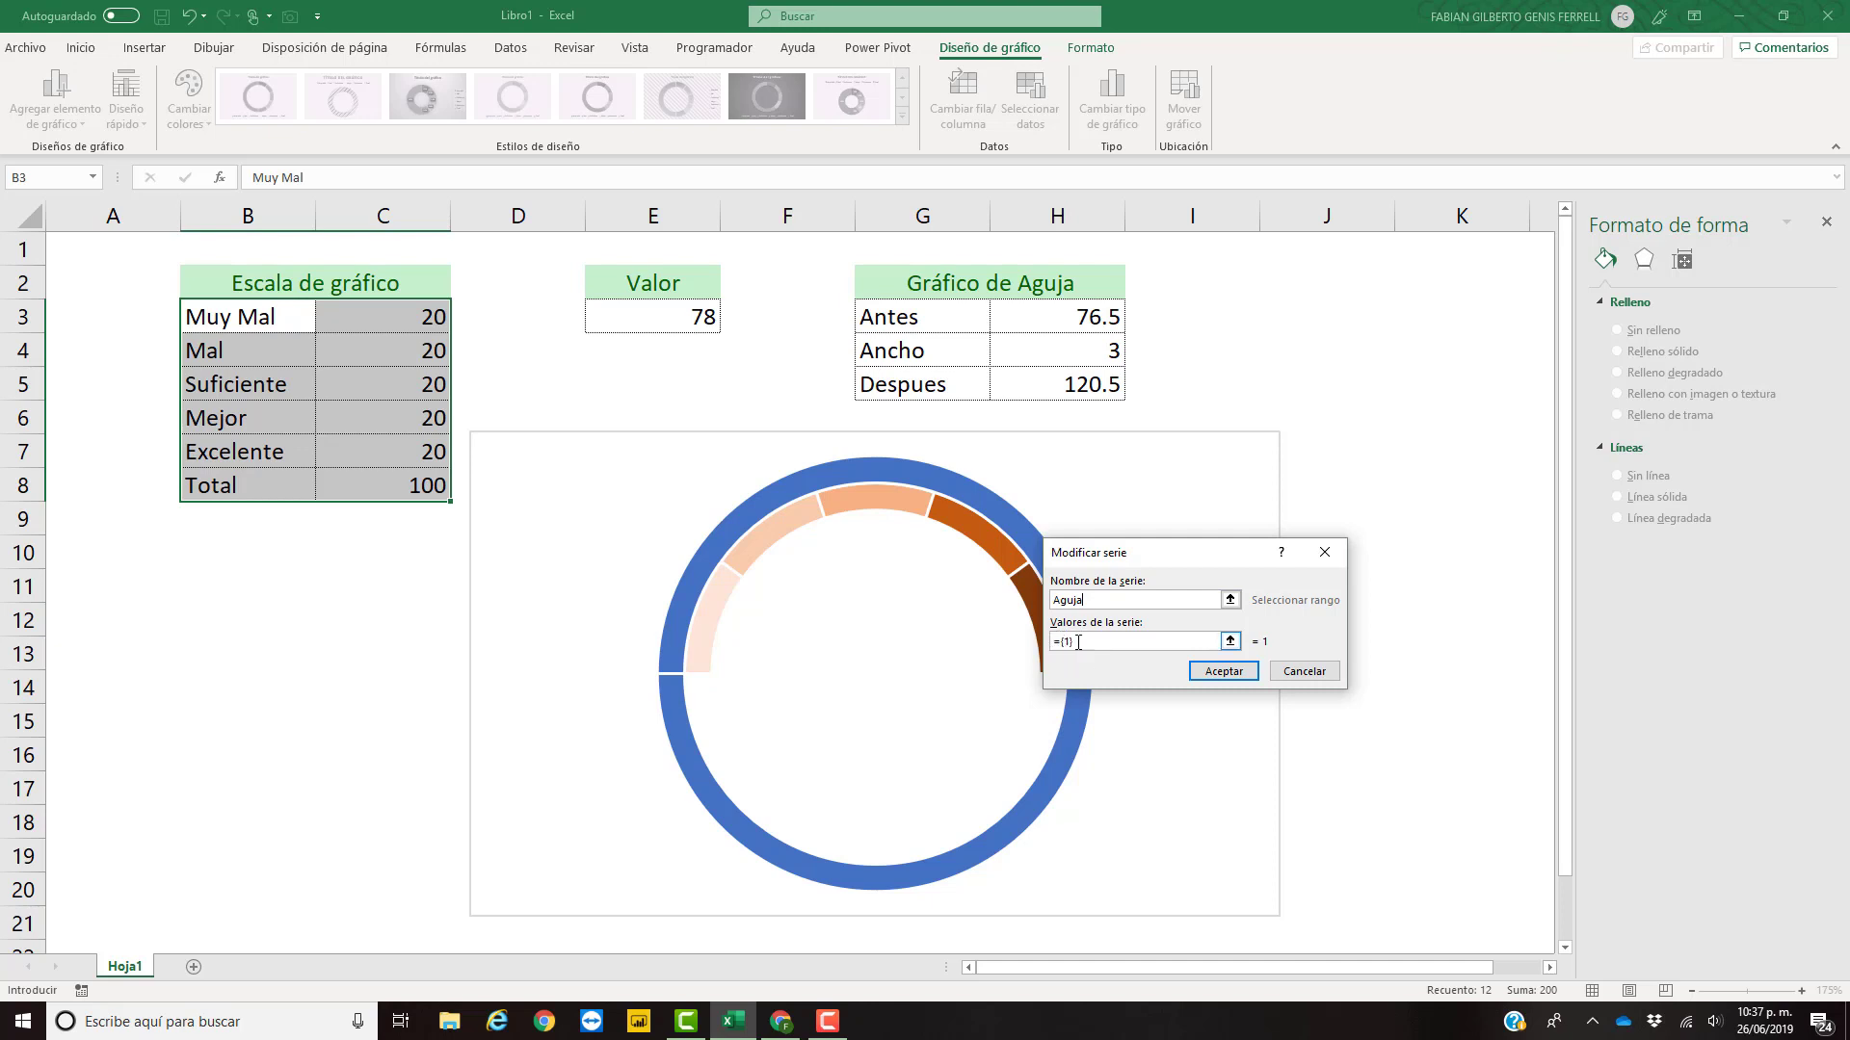
left_click(1230, 641)
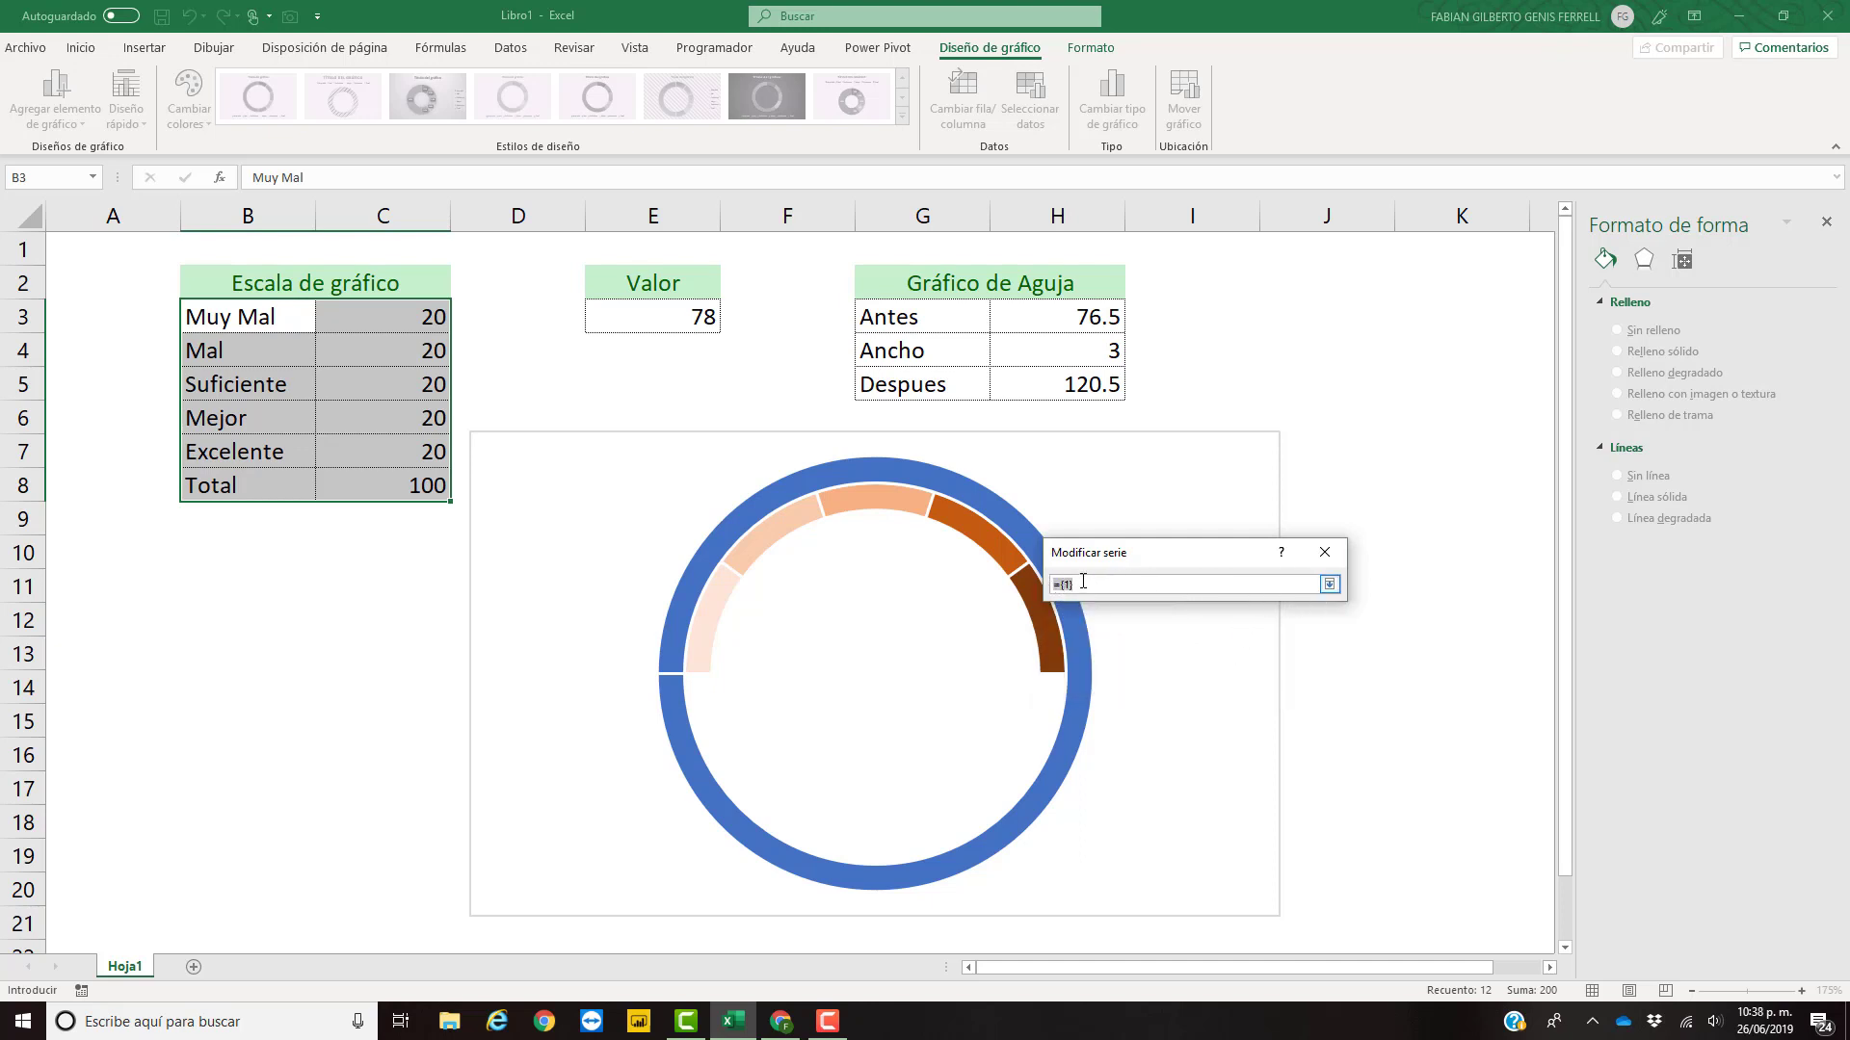
left_click(1057, 317)
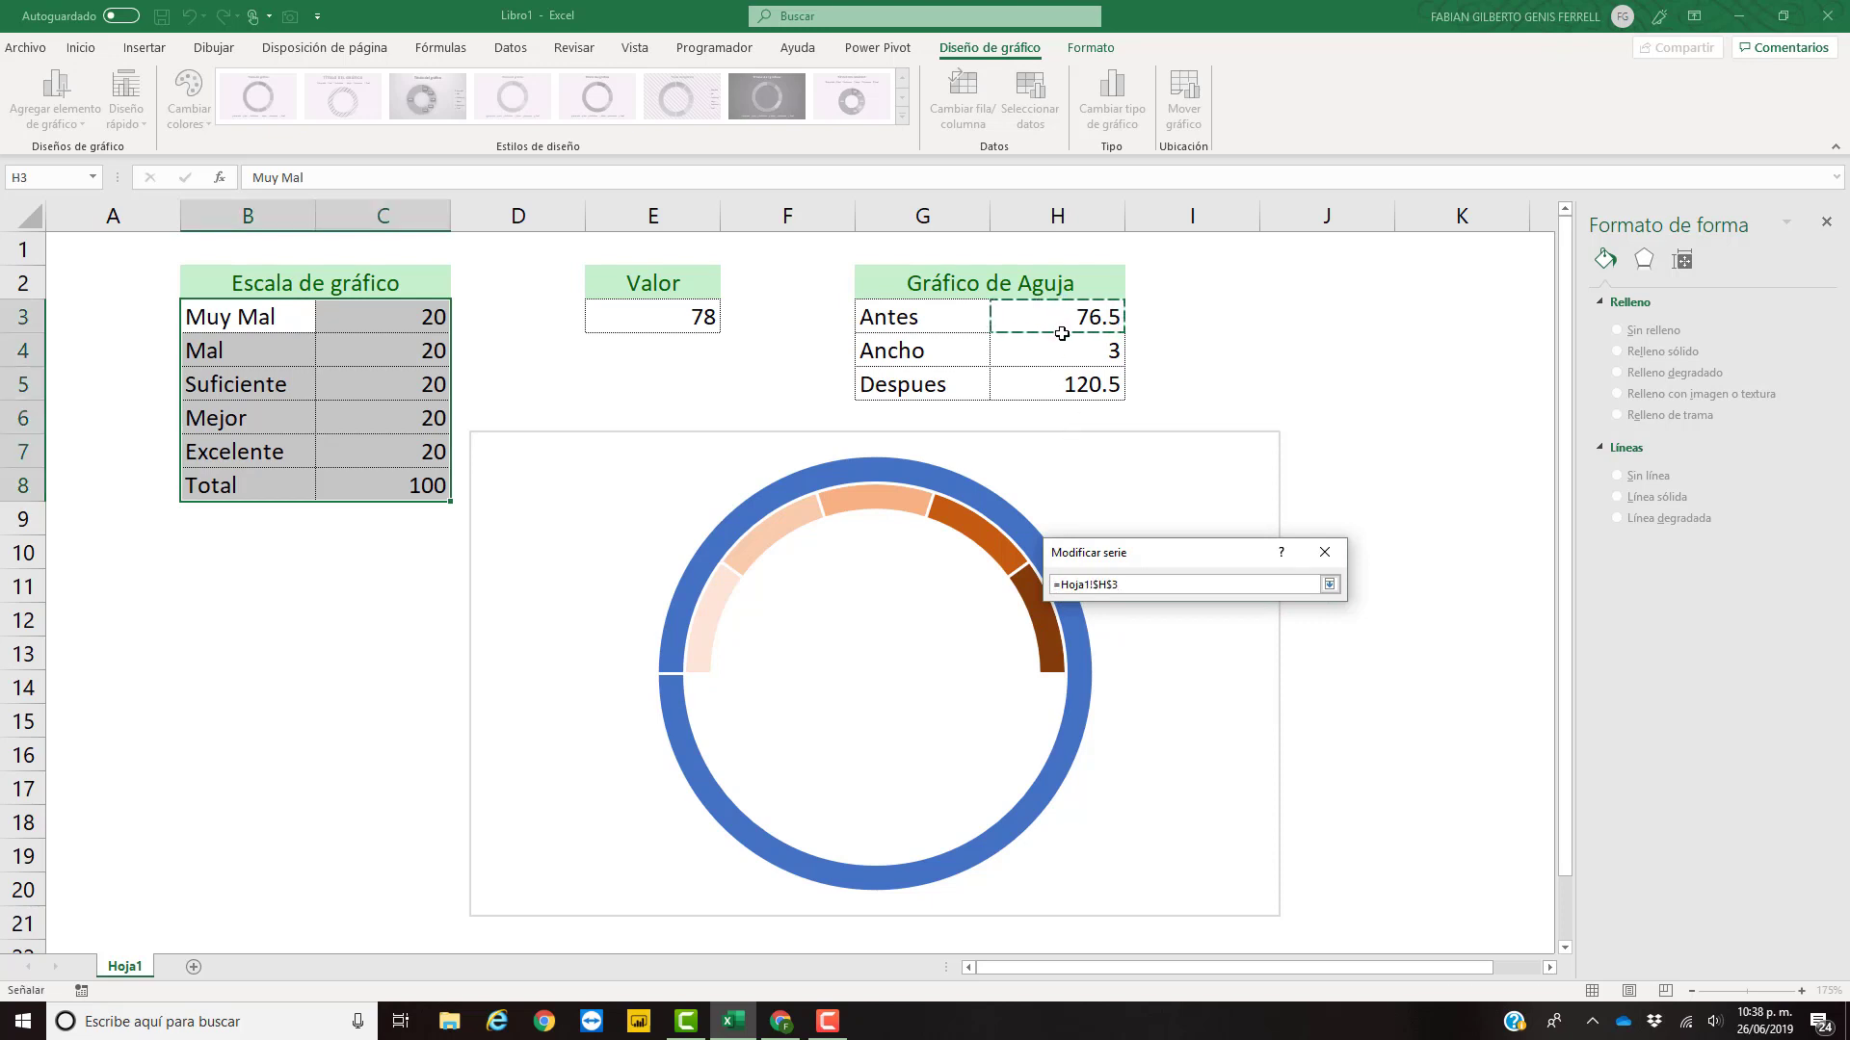
left_click_drag(1062, 334, 1068, 362)
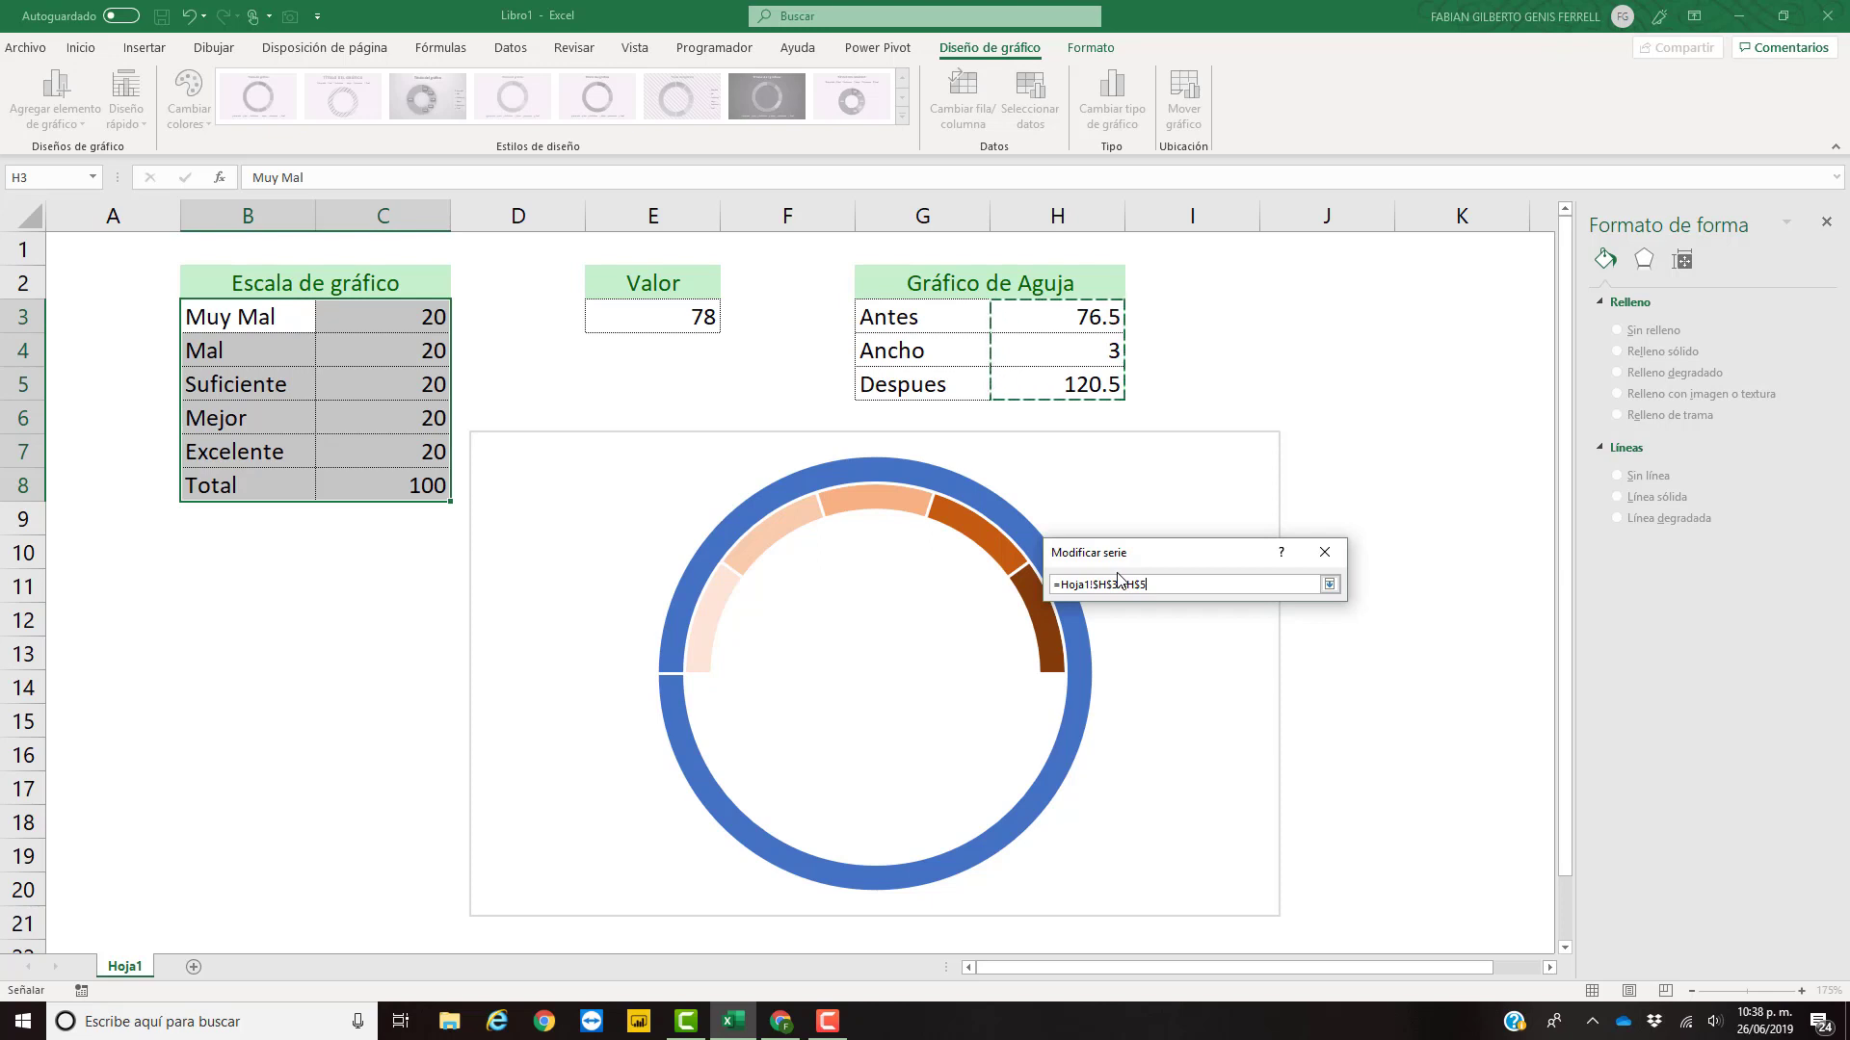
left_click(1329, 585)
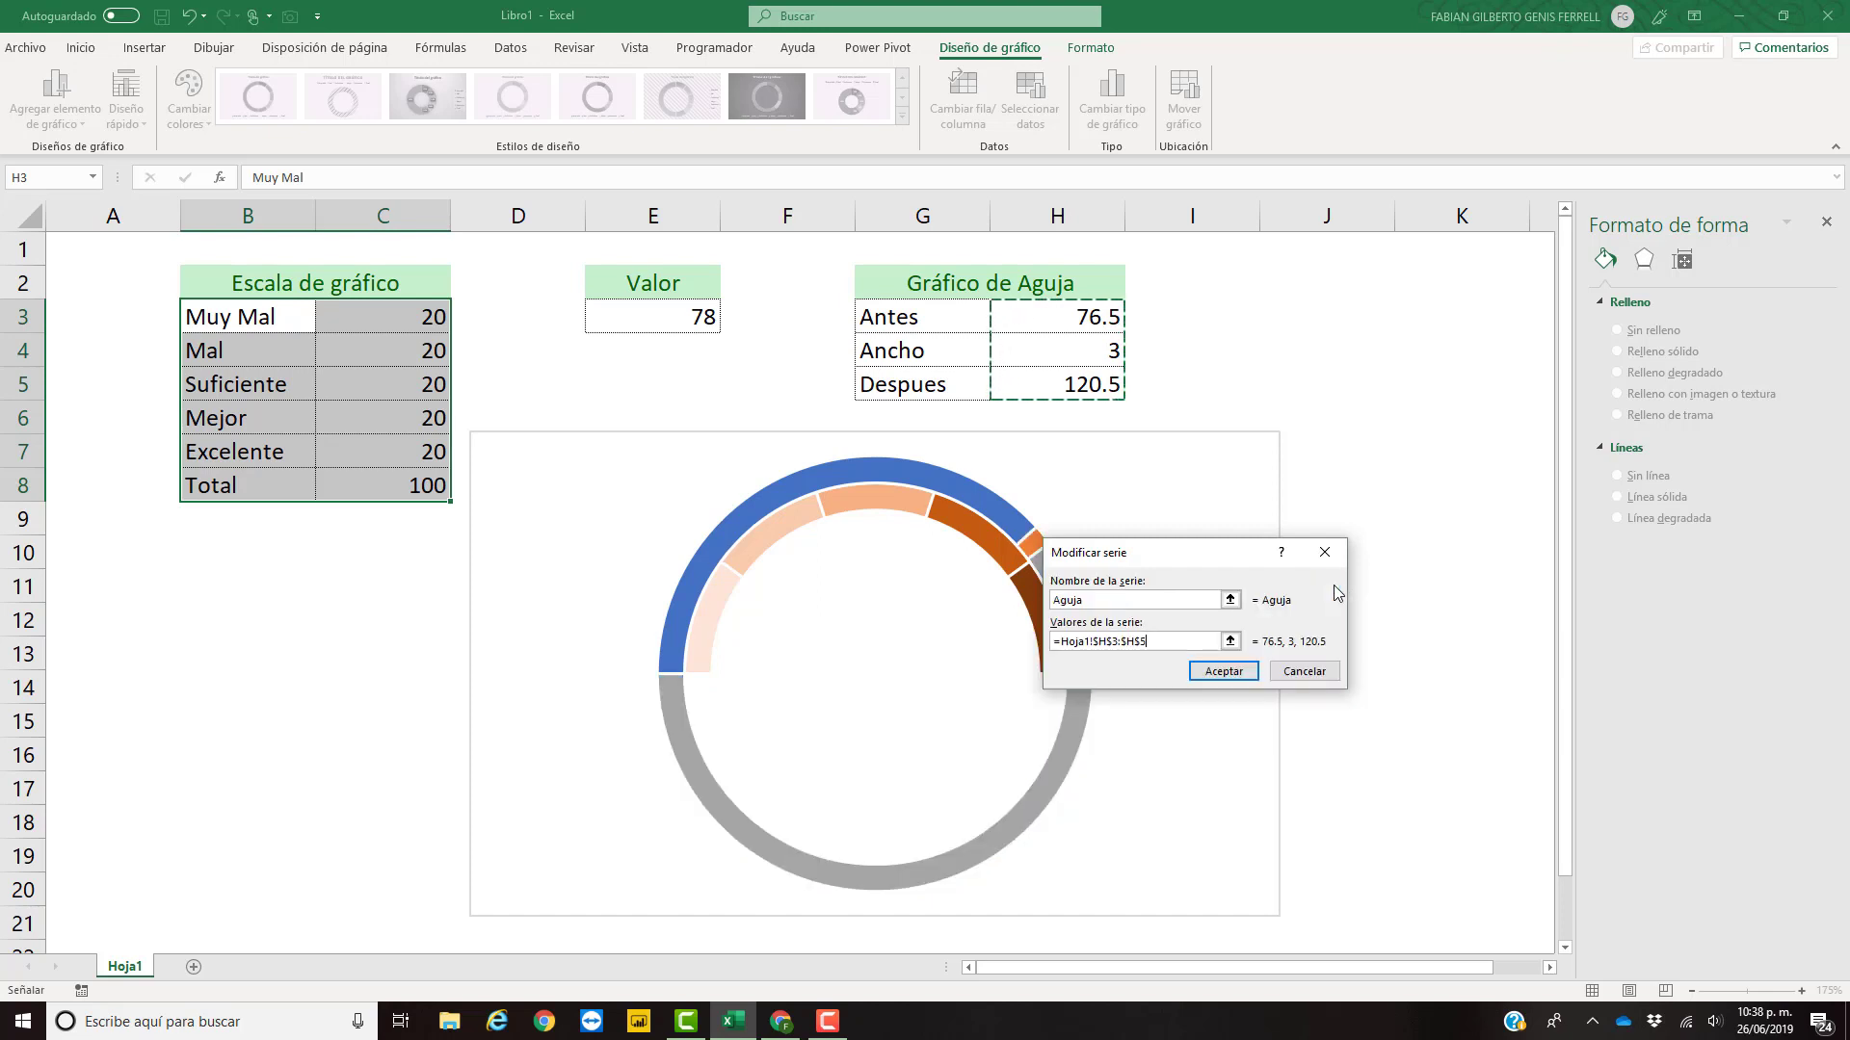
left_click(1225, 672)
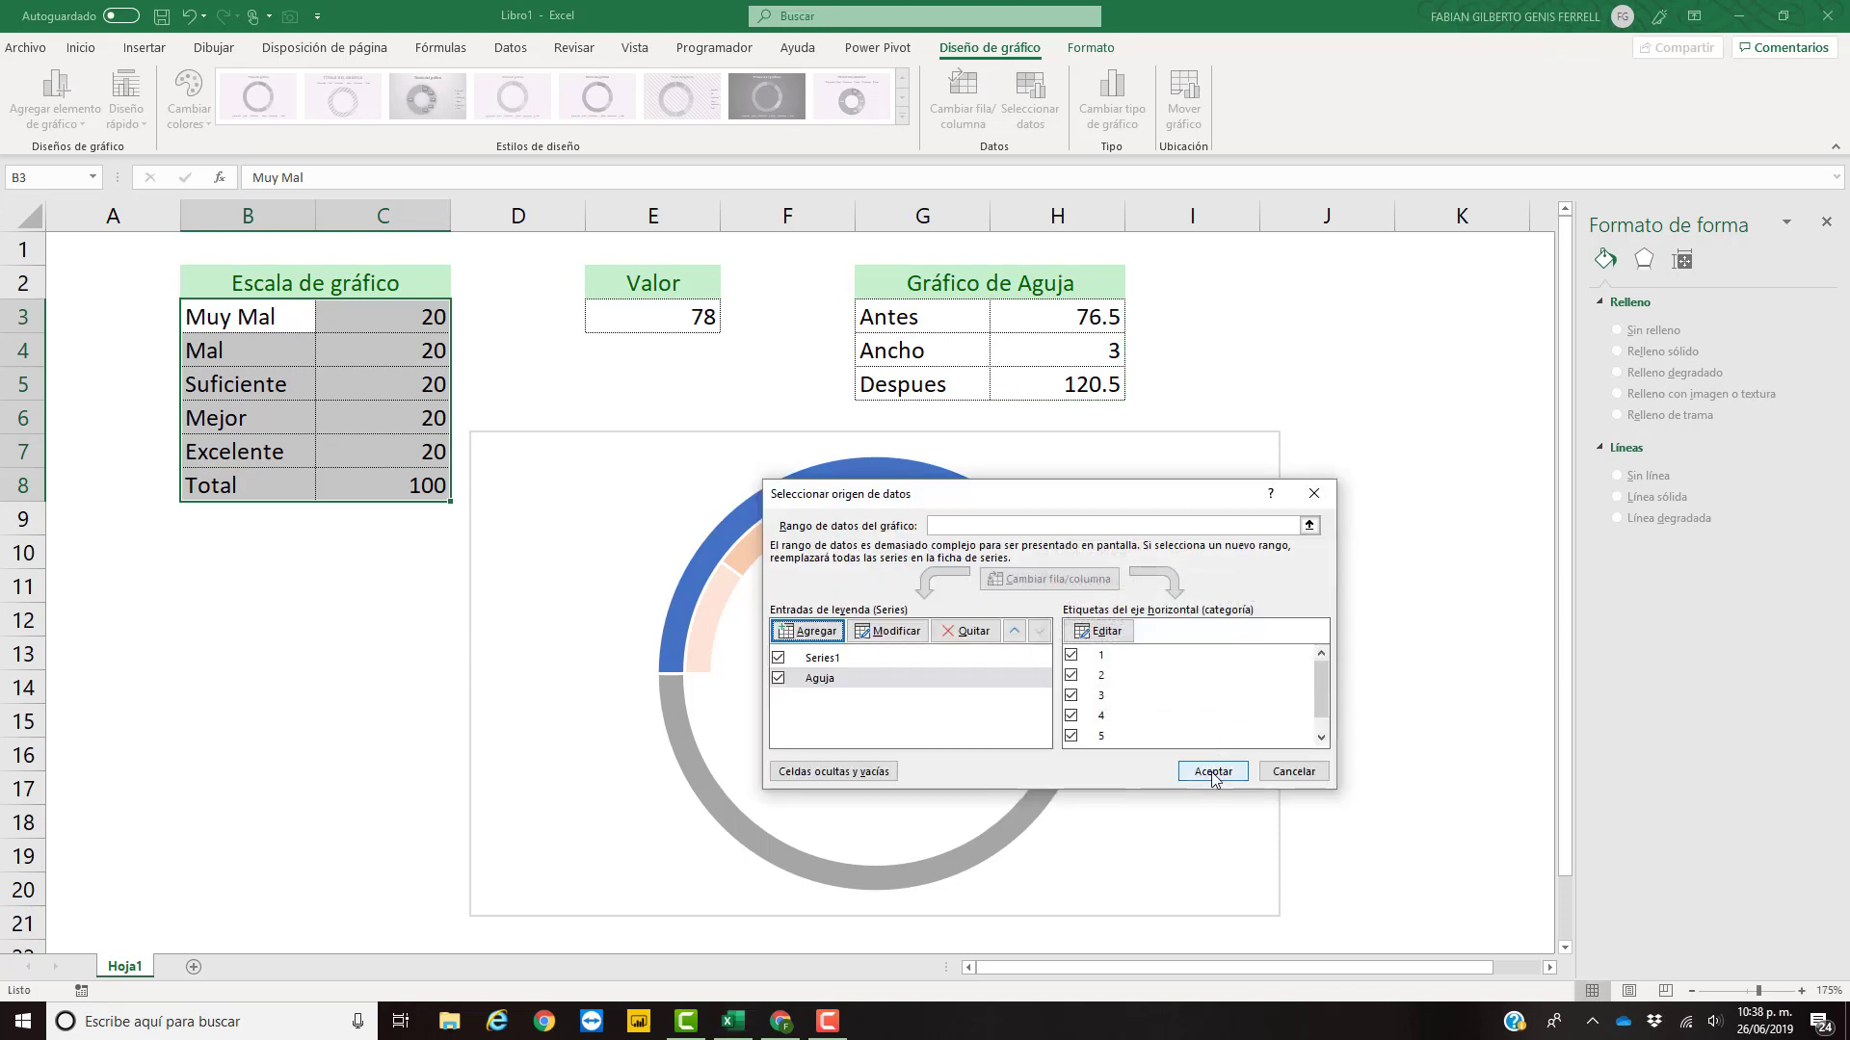
left_click(1211, 775)
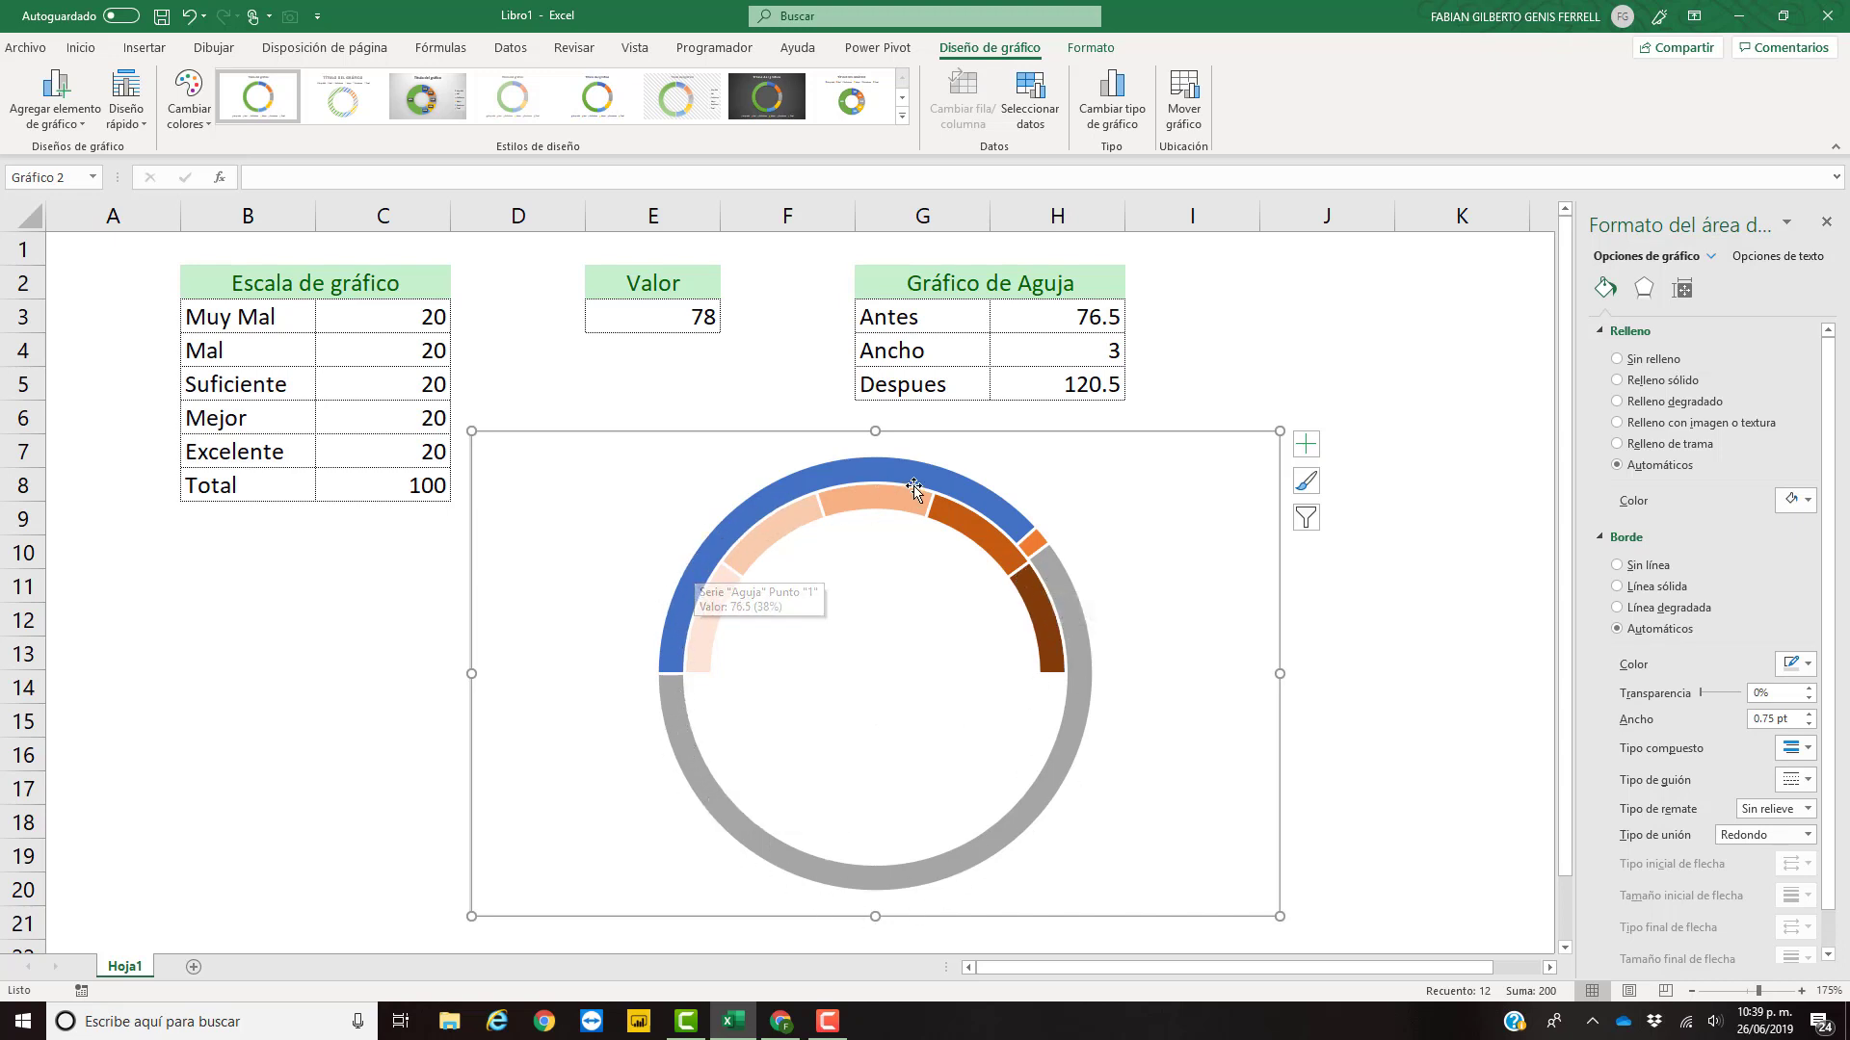
- Change the Aguja series to the Circular (pie) chart type on the secondary axis, leaving Series1 as Anillos
left_click(774, 855)
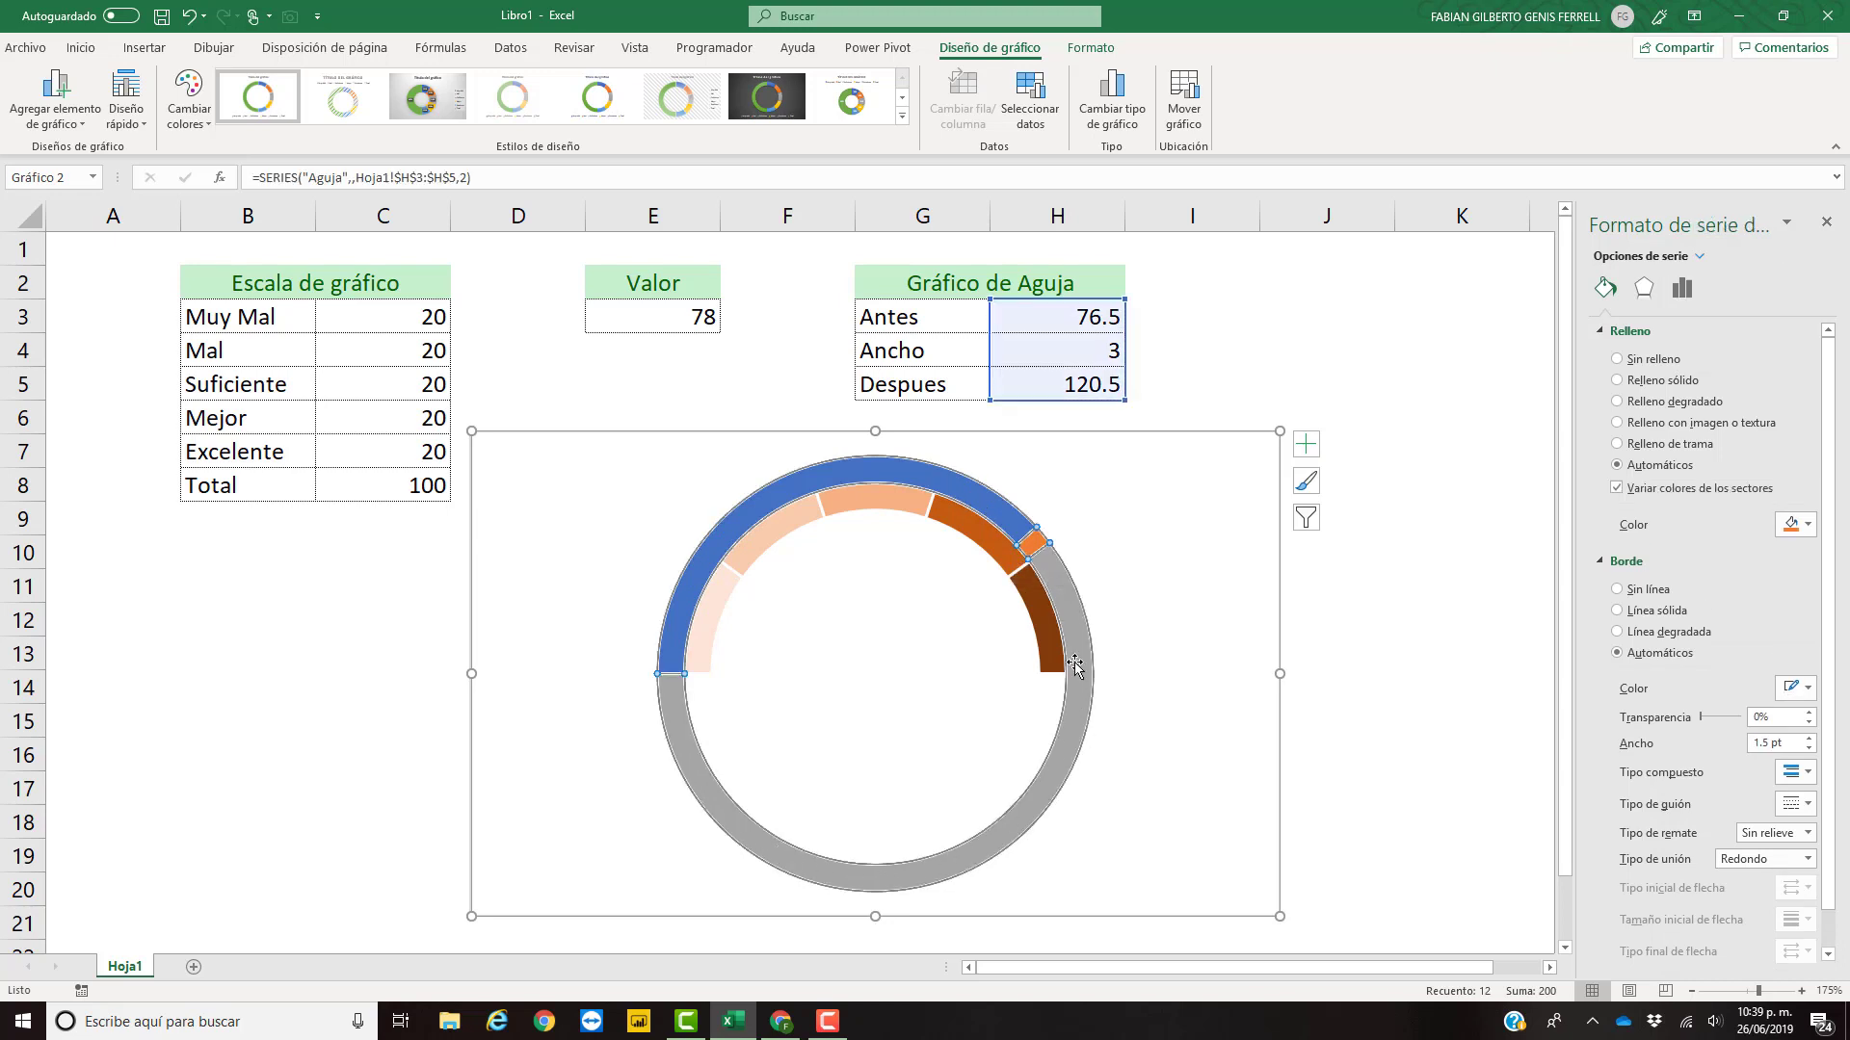
left_click(1108, 115)
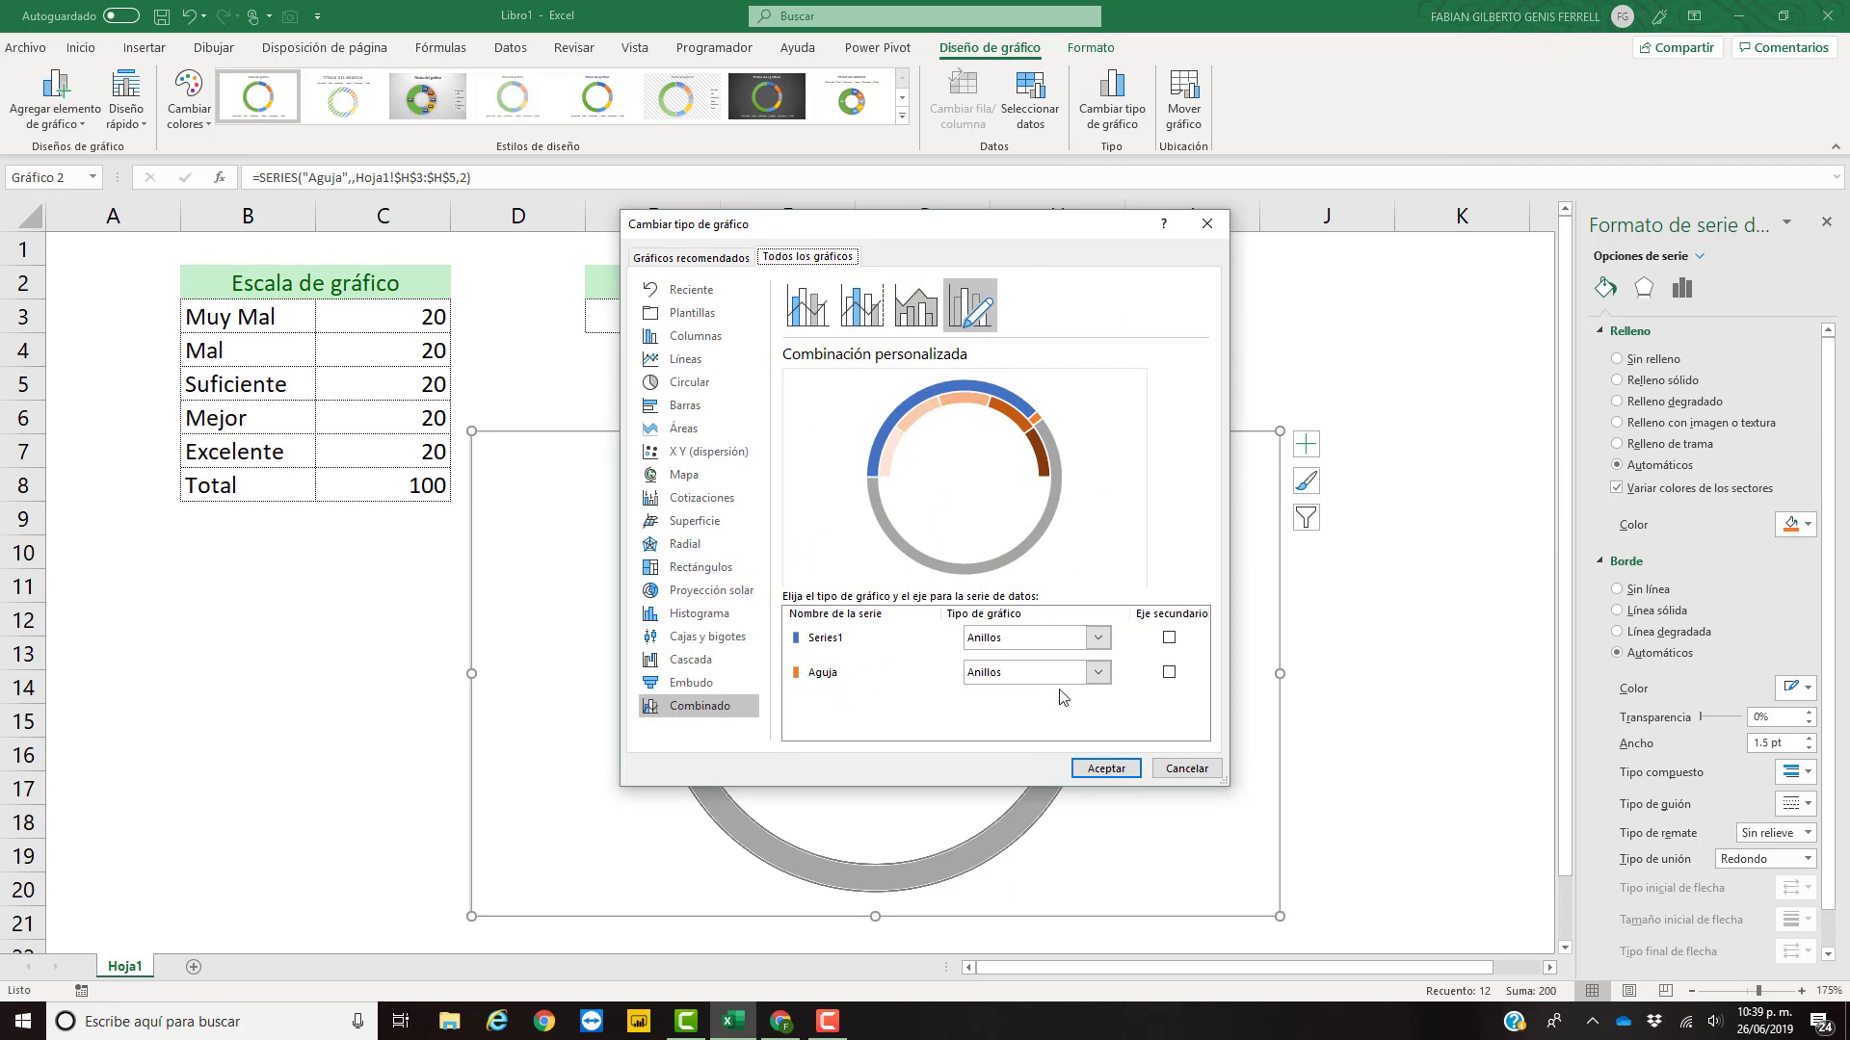
left_click(1098, 672)
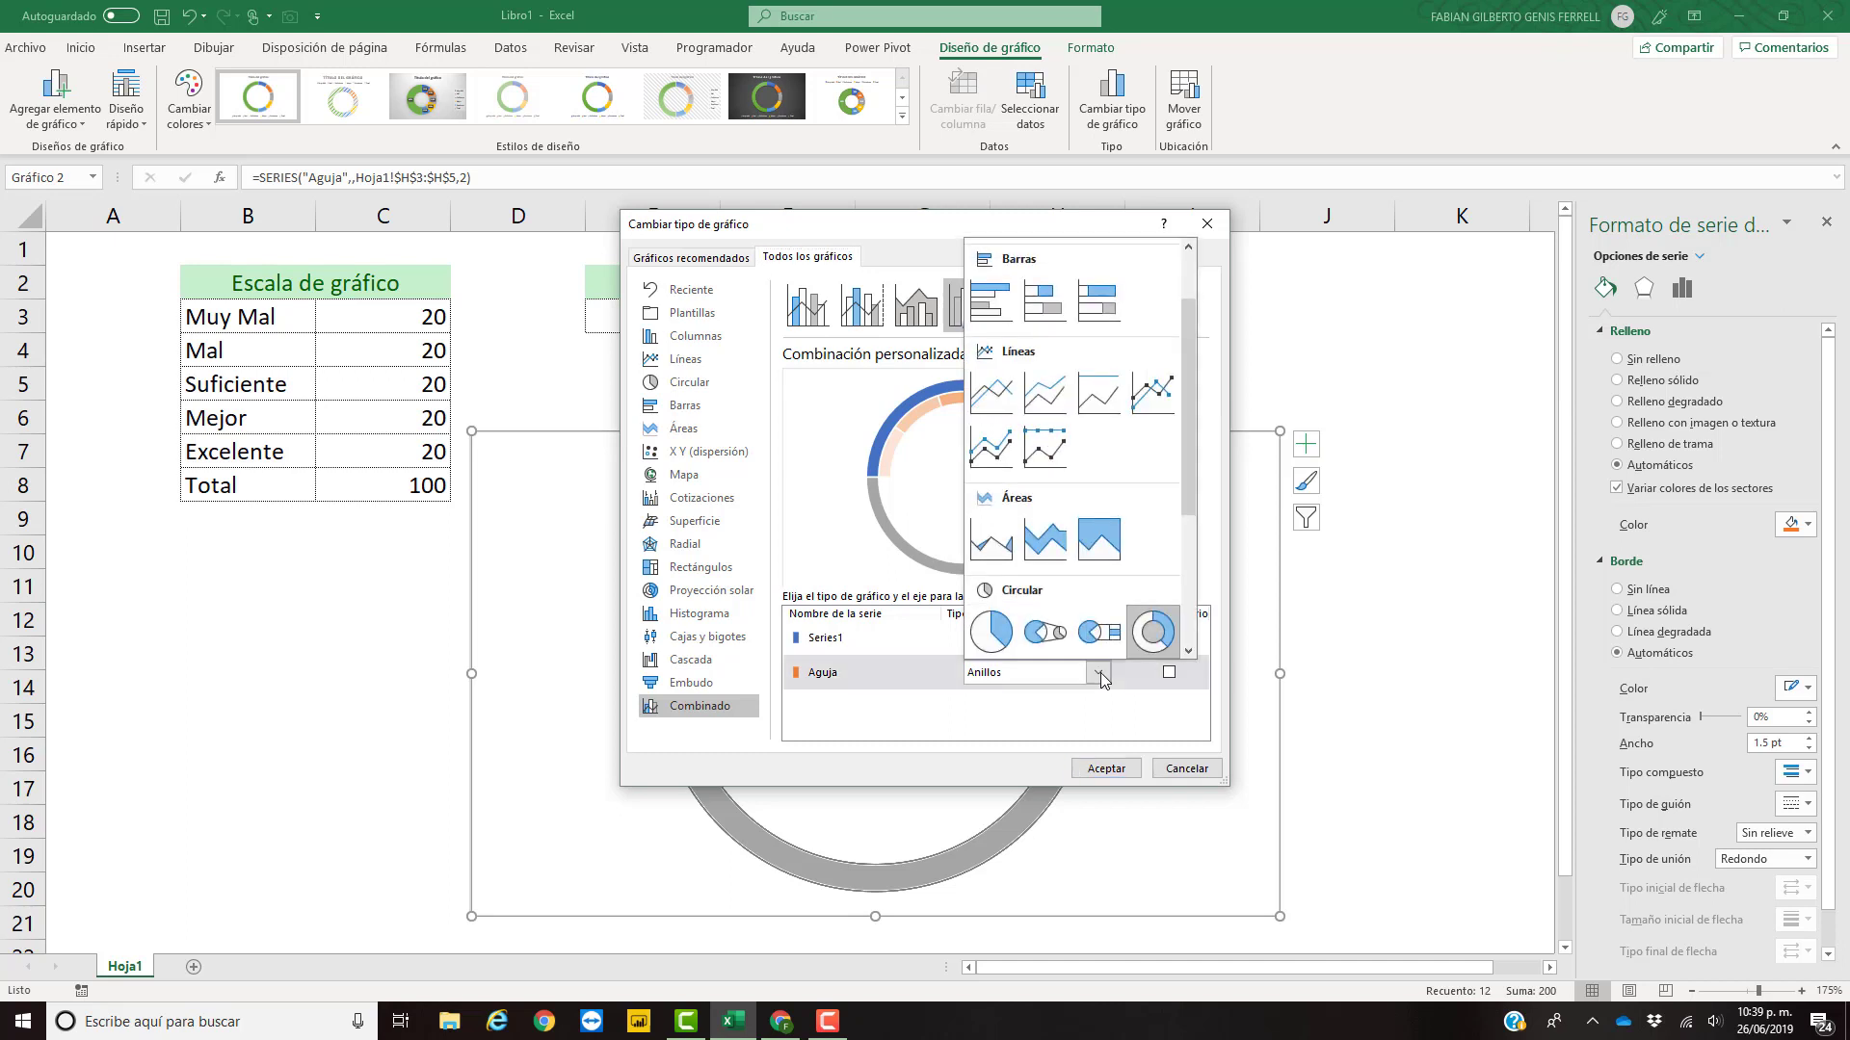
left_click(990, 632)
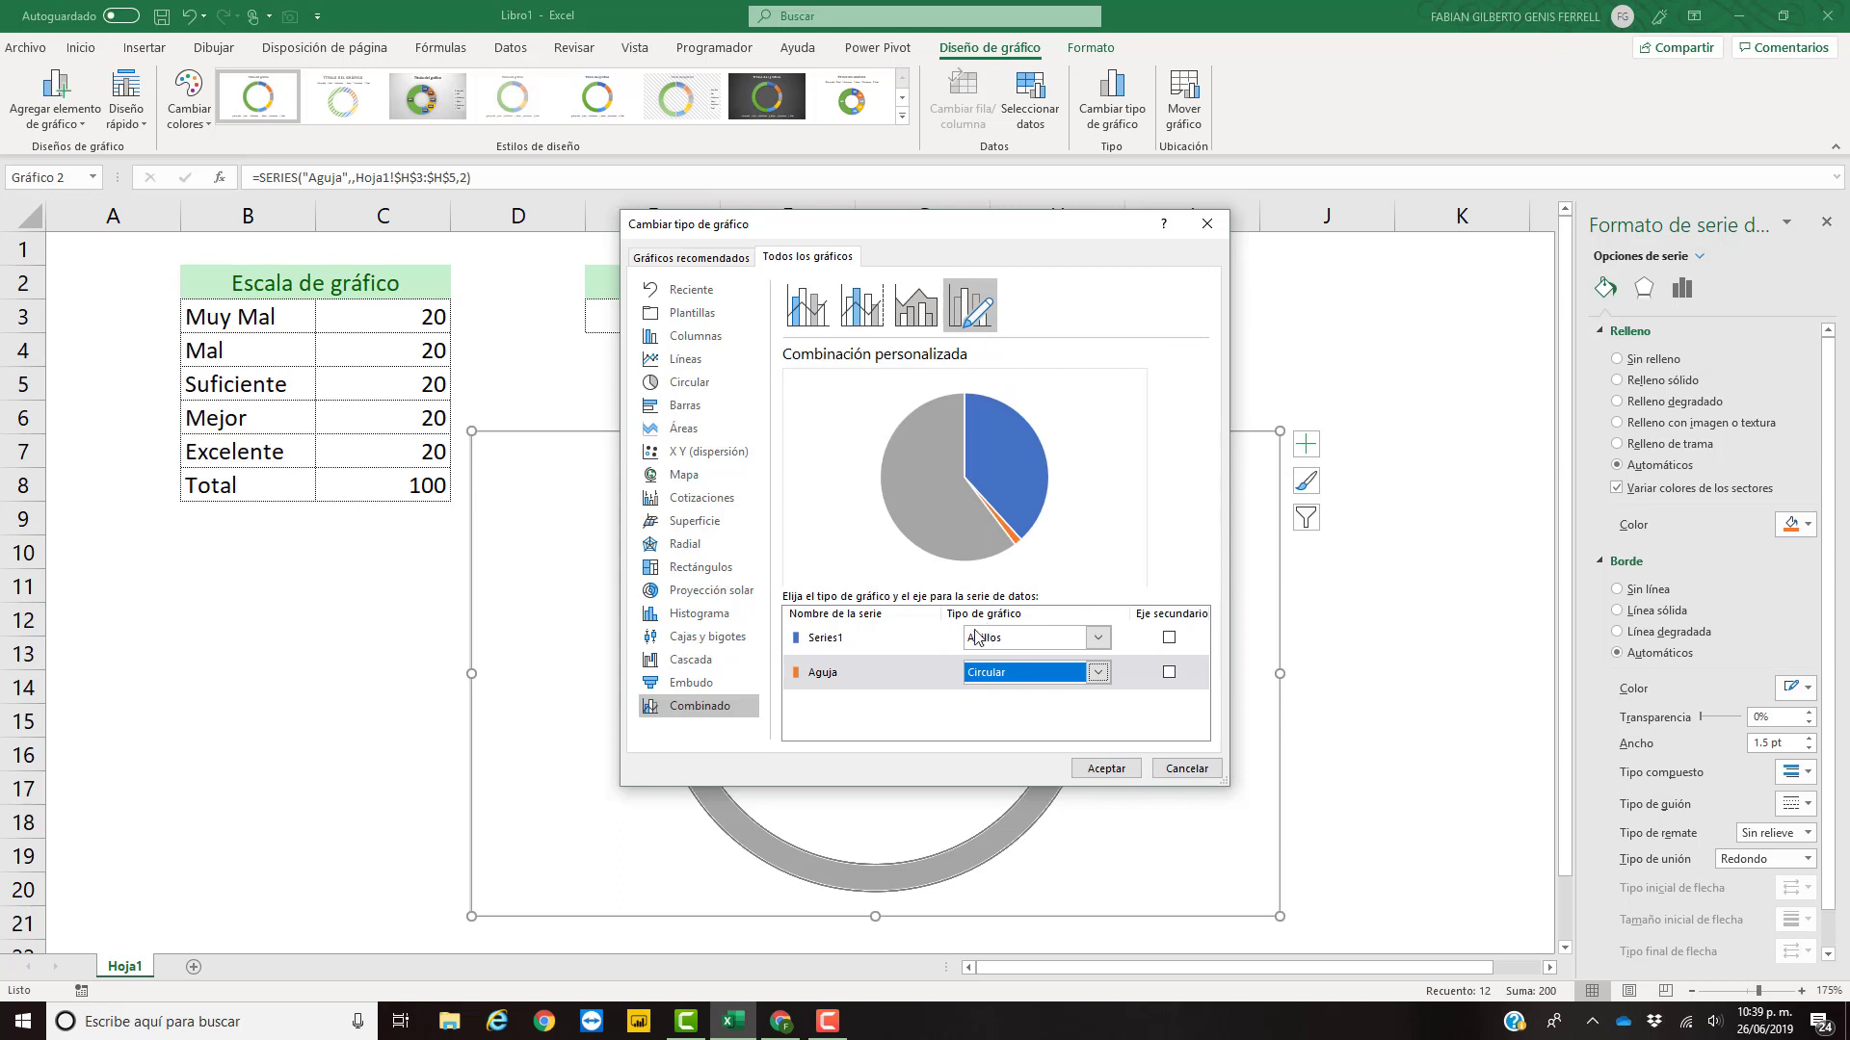
left_click(1170, 672)
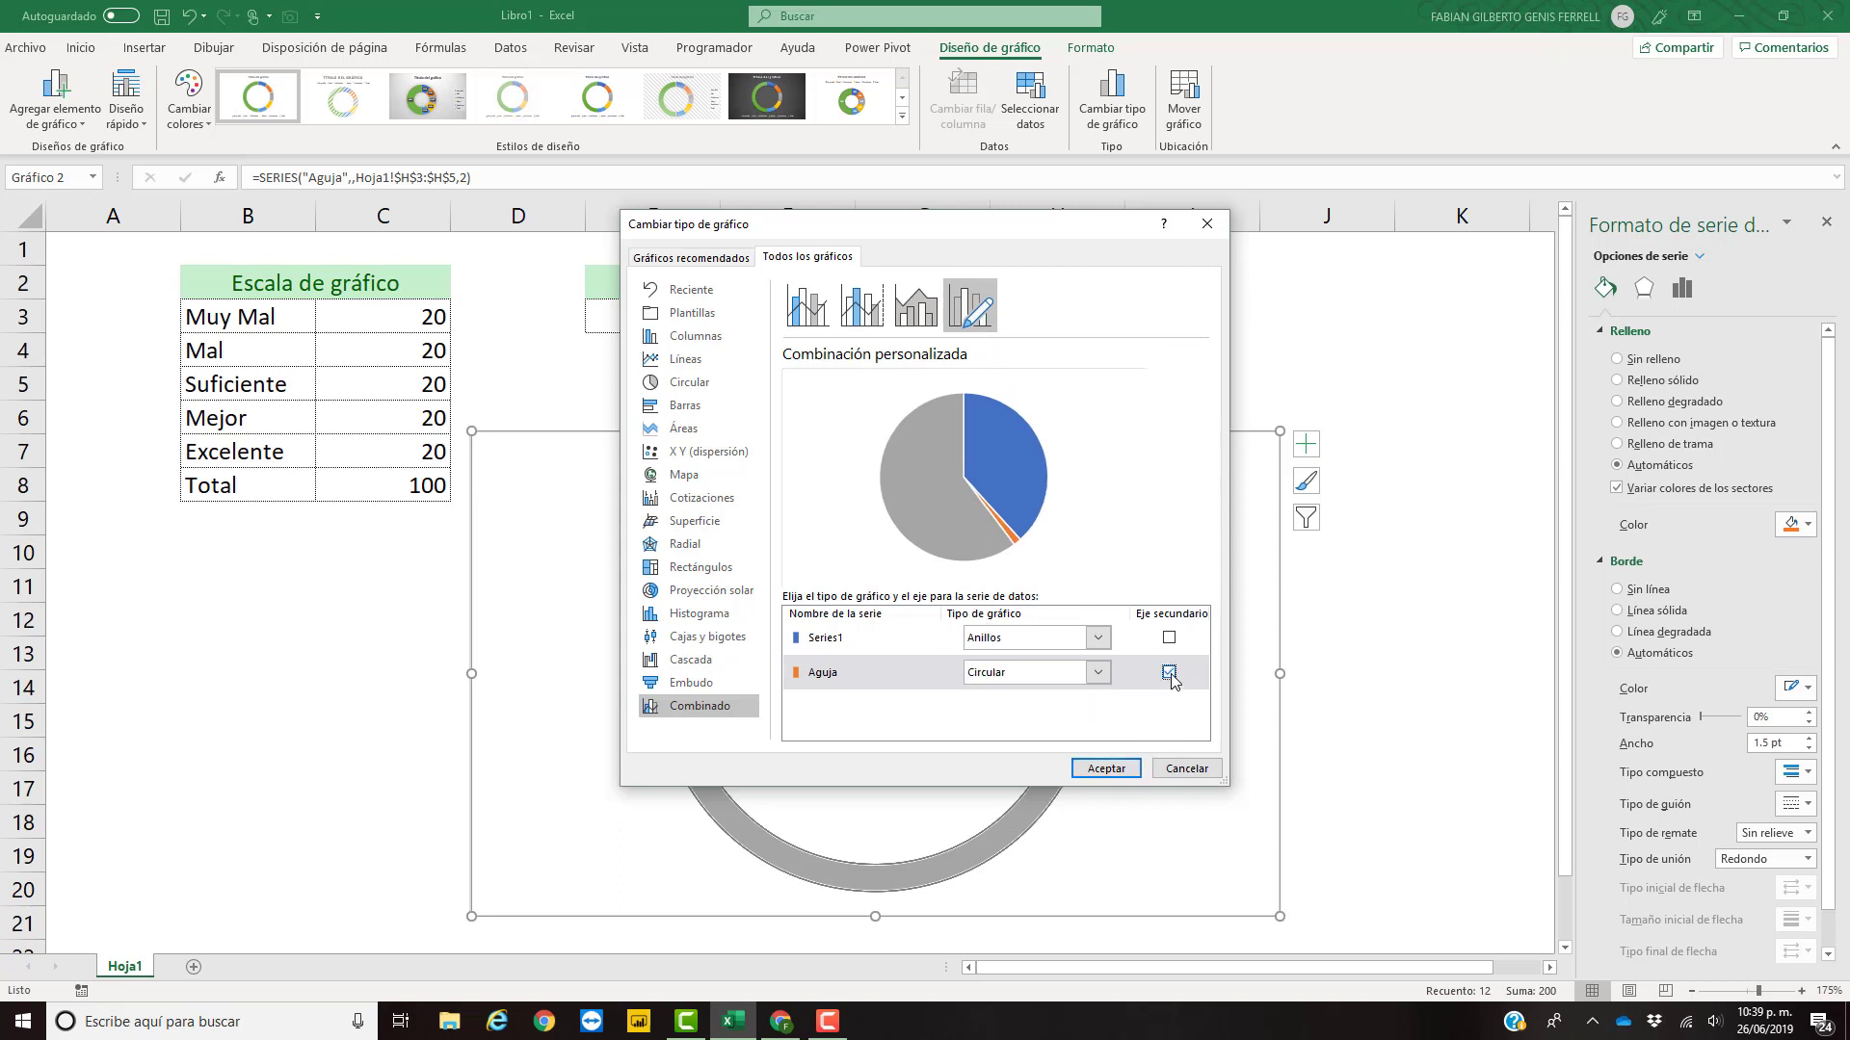
left_click(1106, 769)
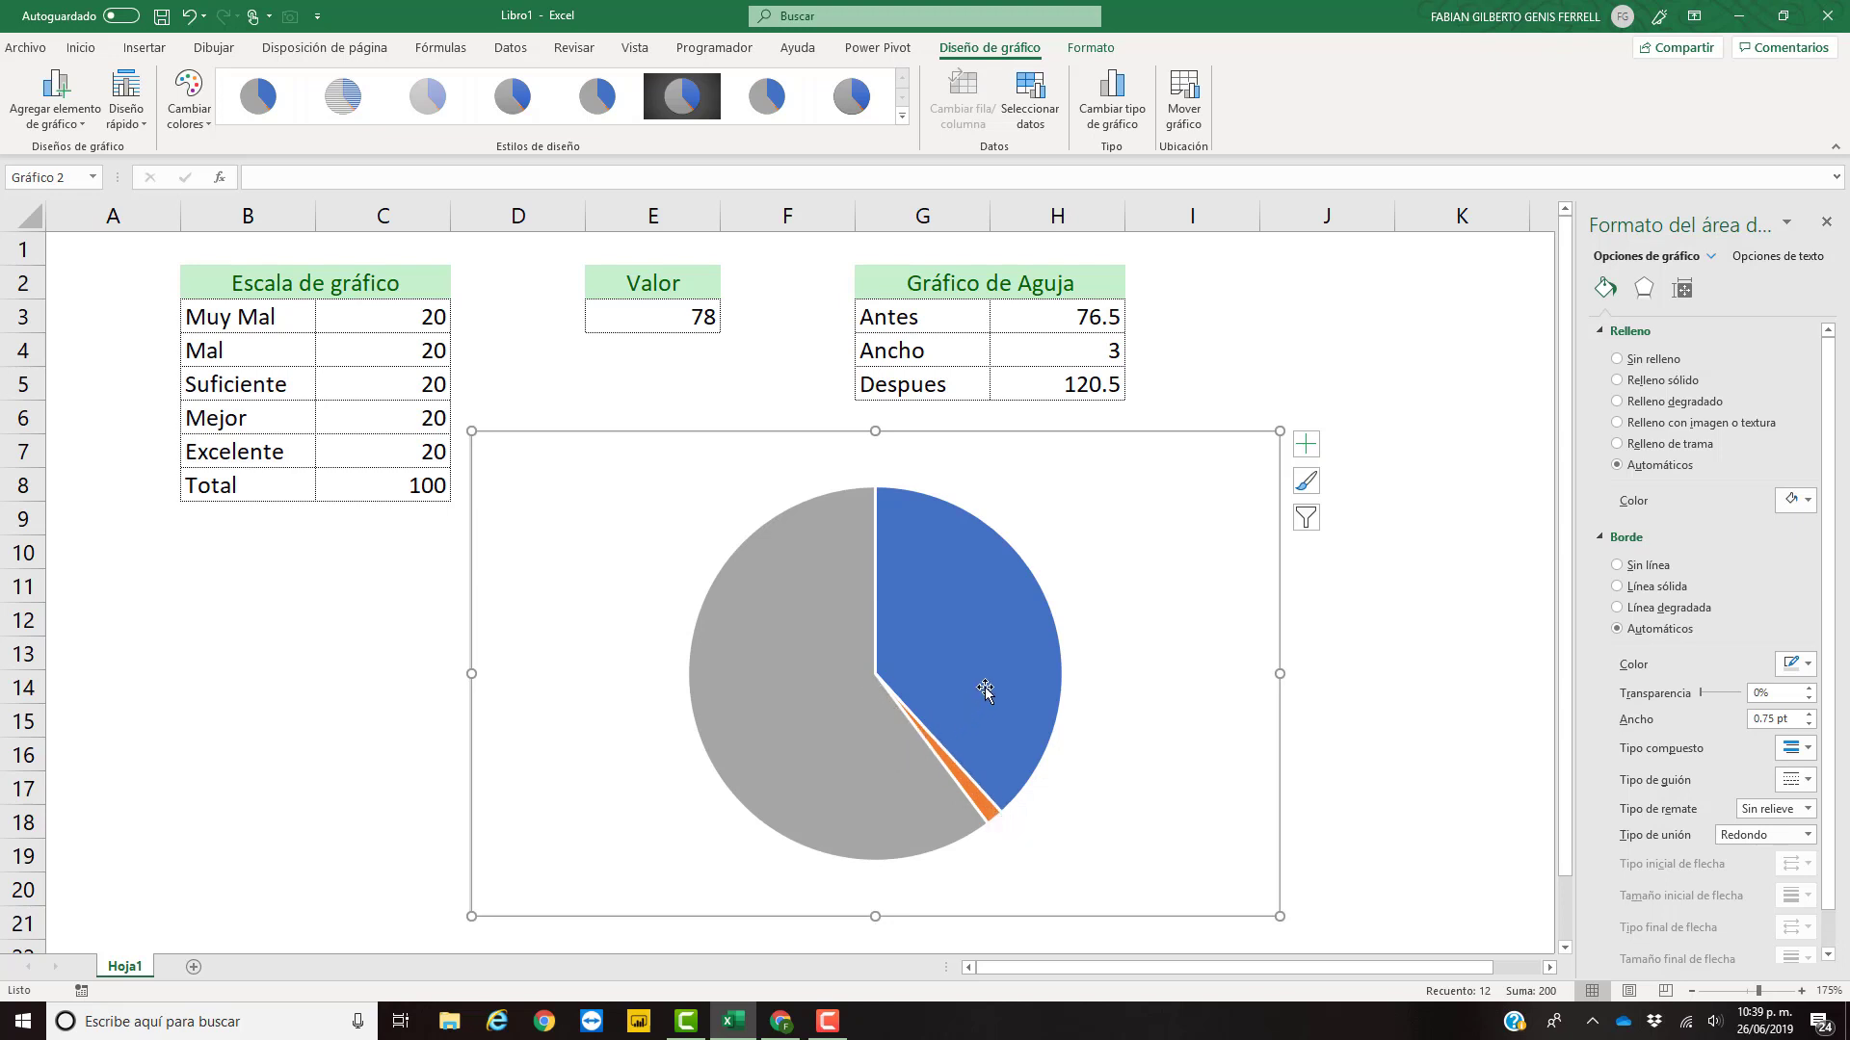
- Set the angle of the first sector of the Aguja pie series to 270°
mouse_move(979, 638)
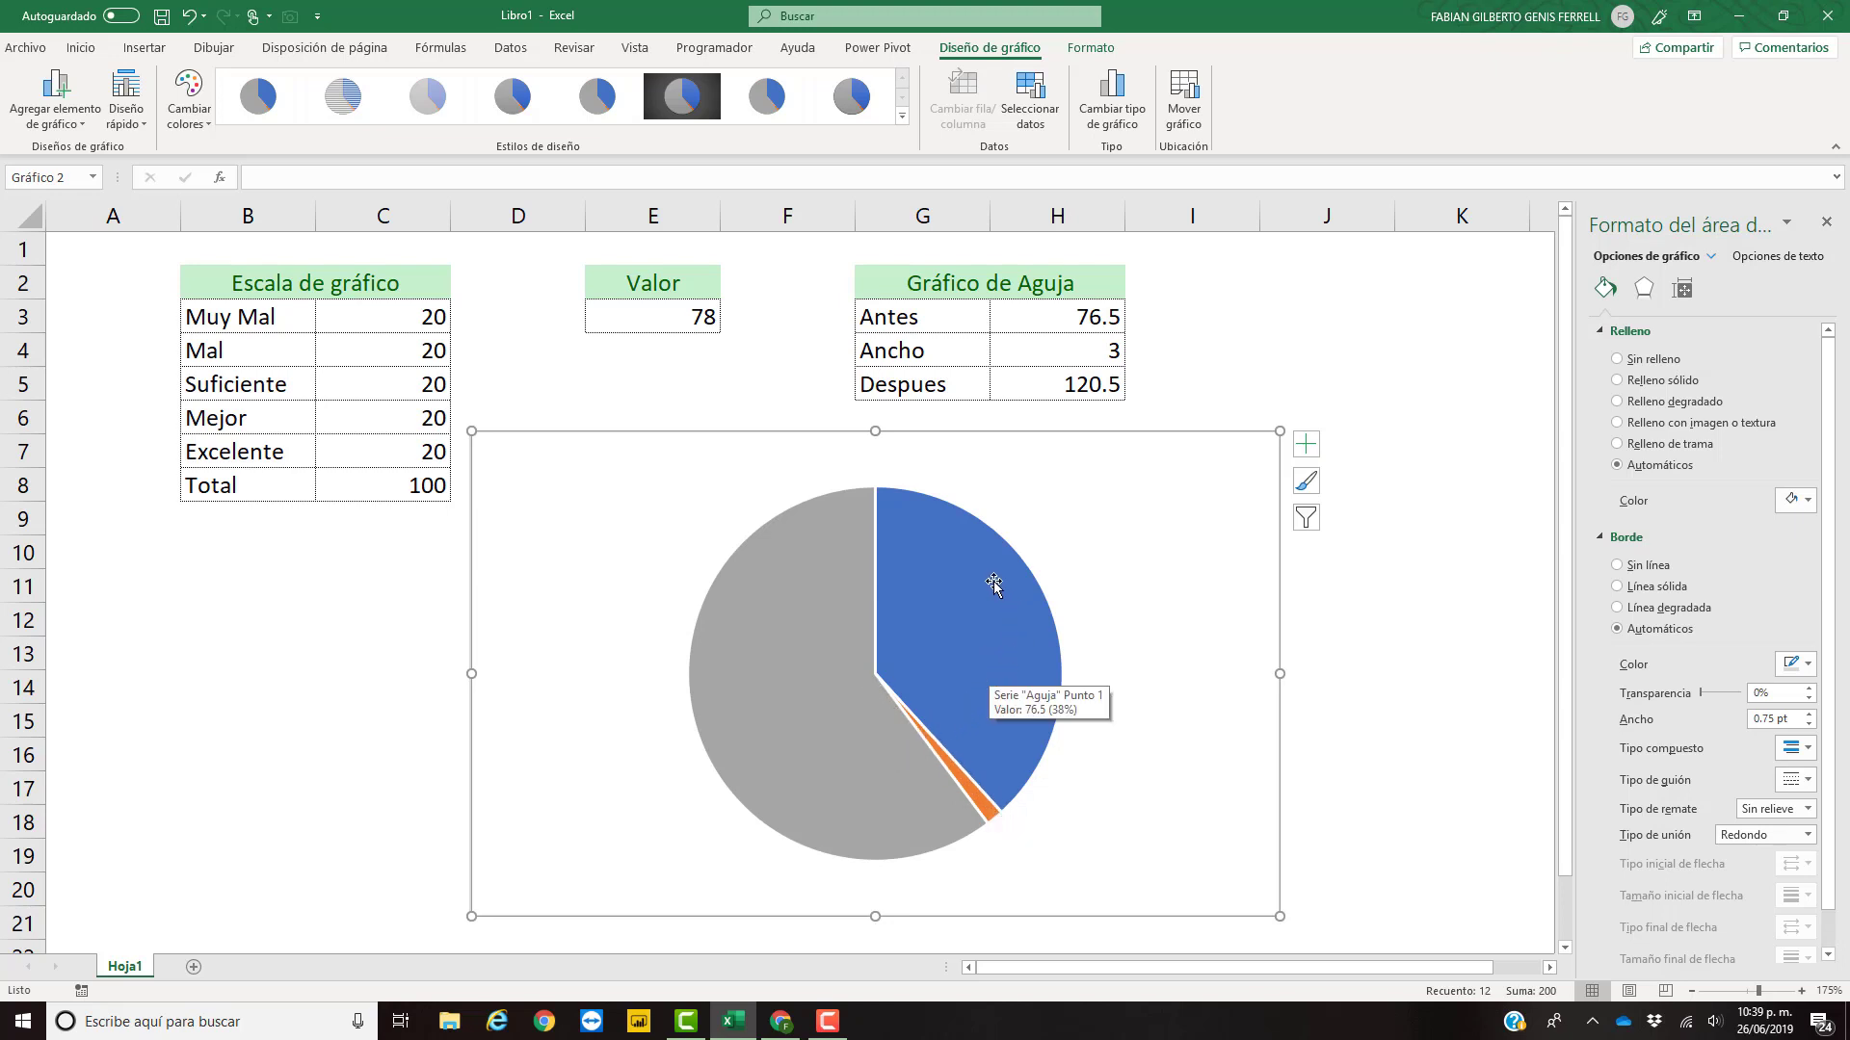
mouse_move(739, 642)
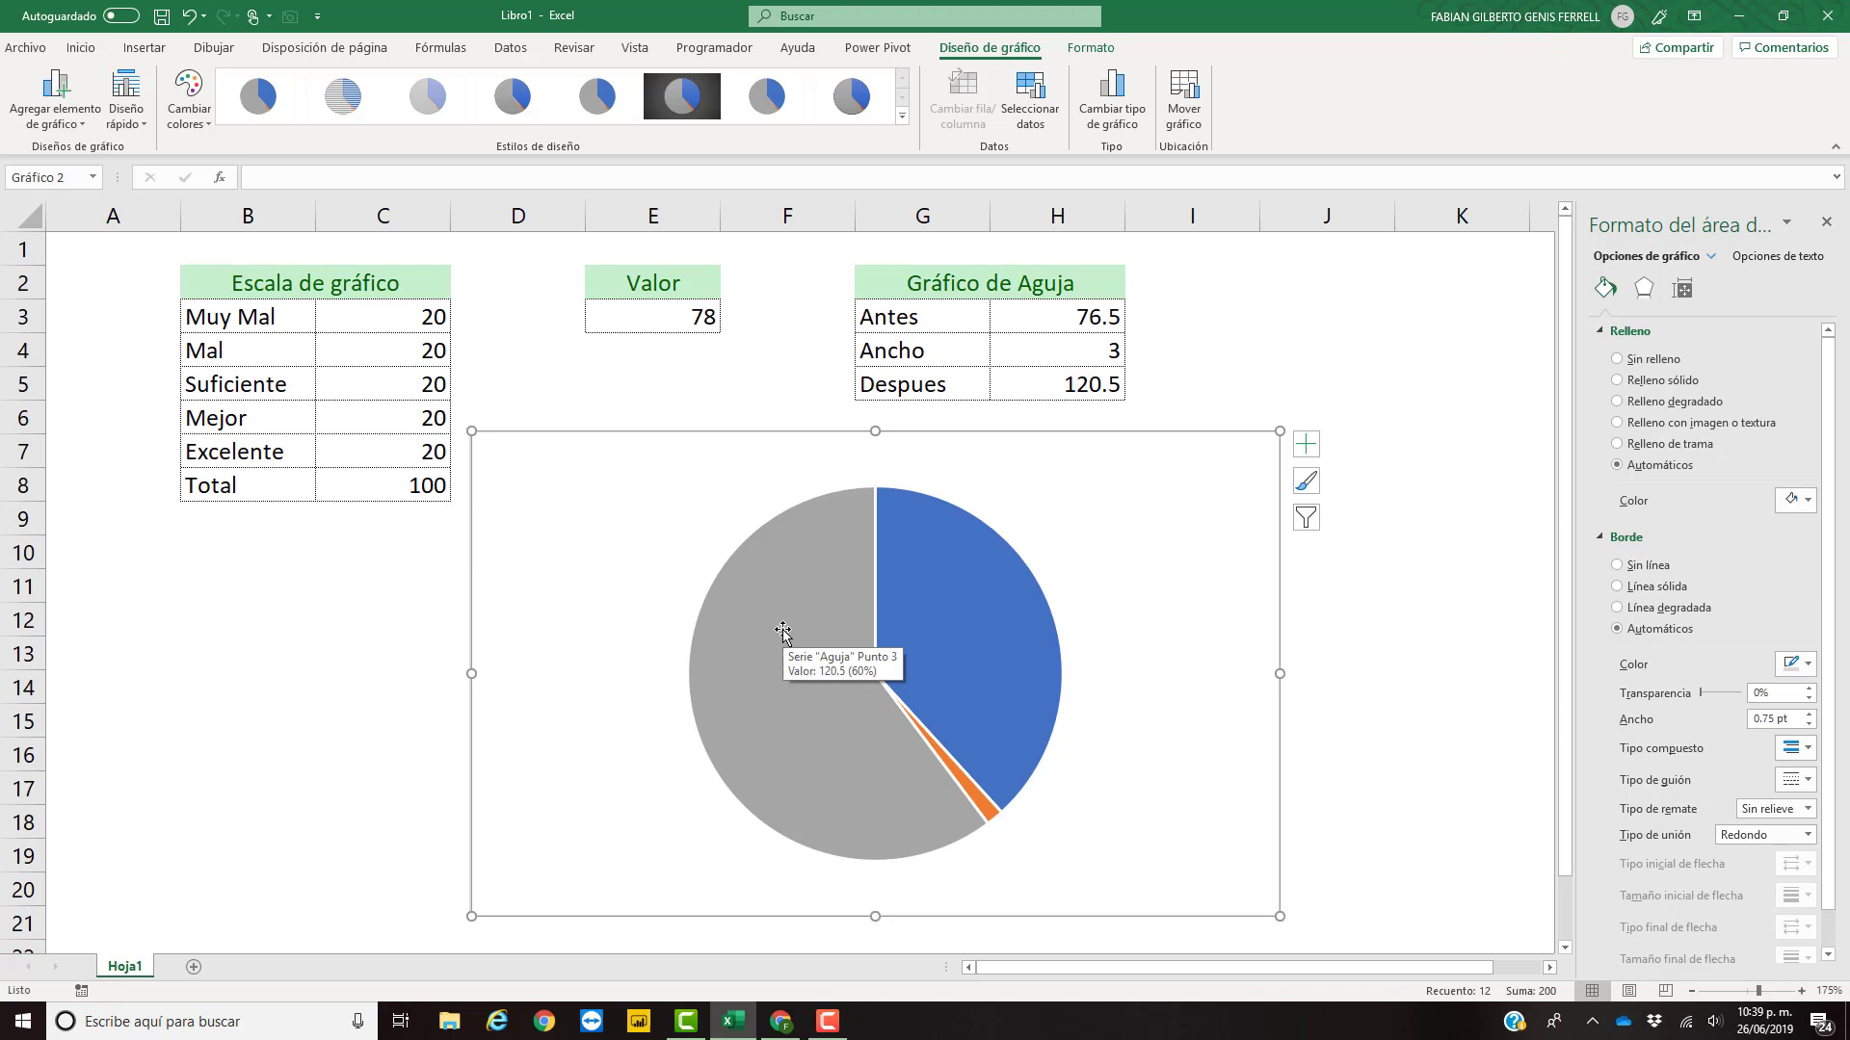
left_click(822, 661)
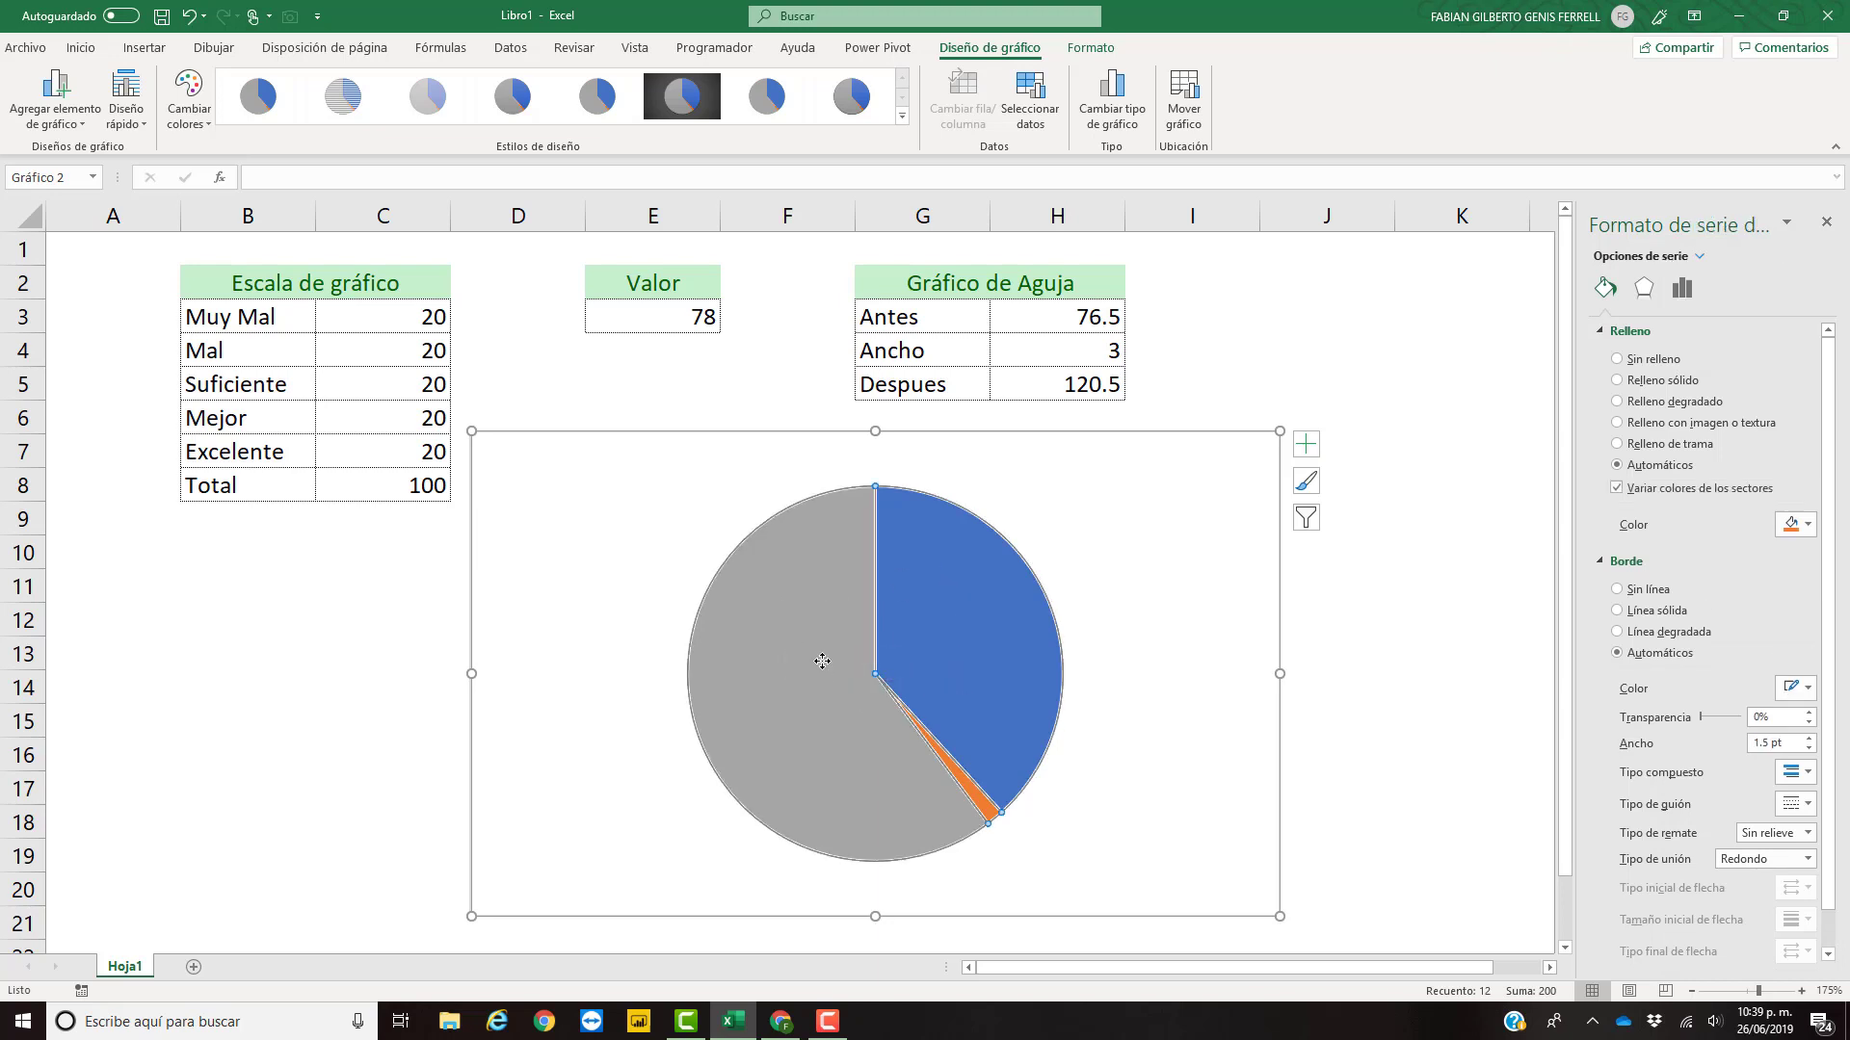
left_click(1681, 289)
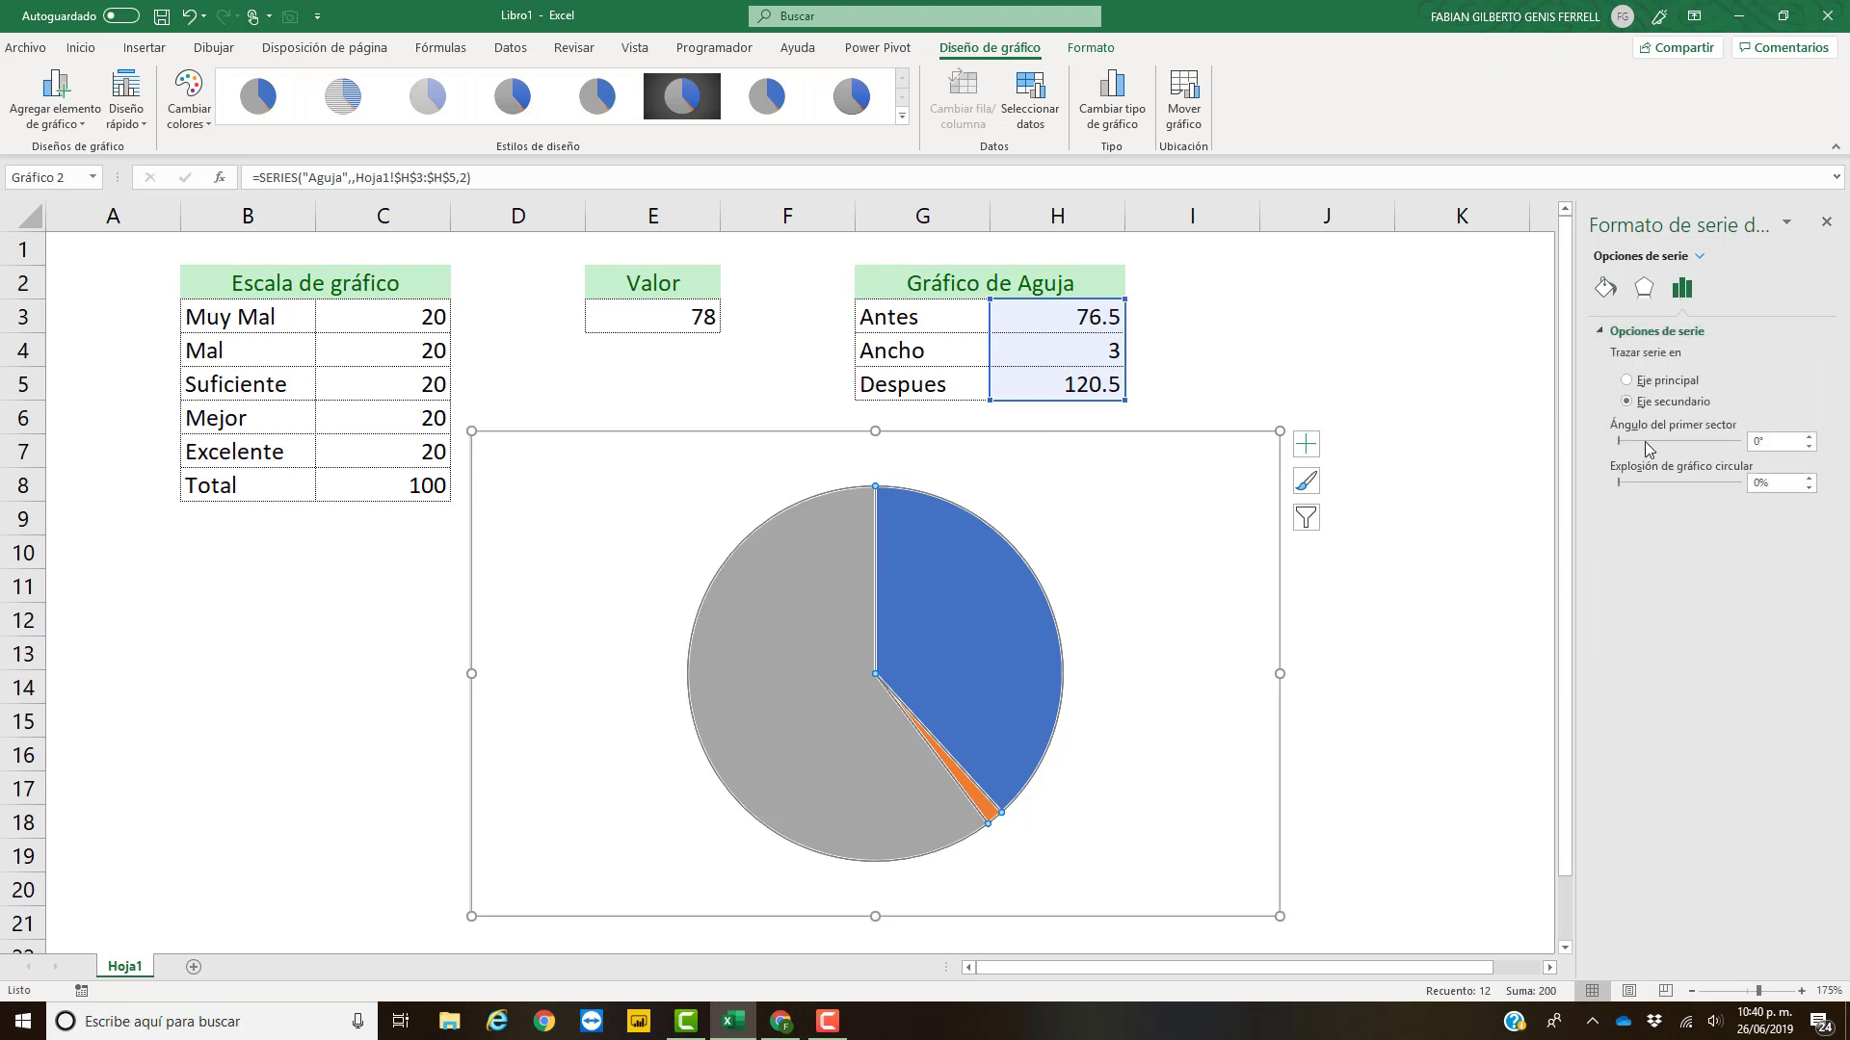
left_click(1769, 443)
key("Return")
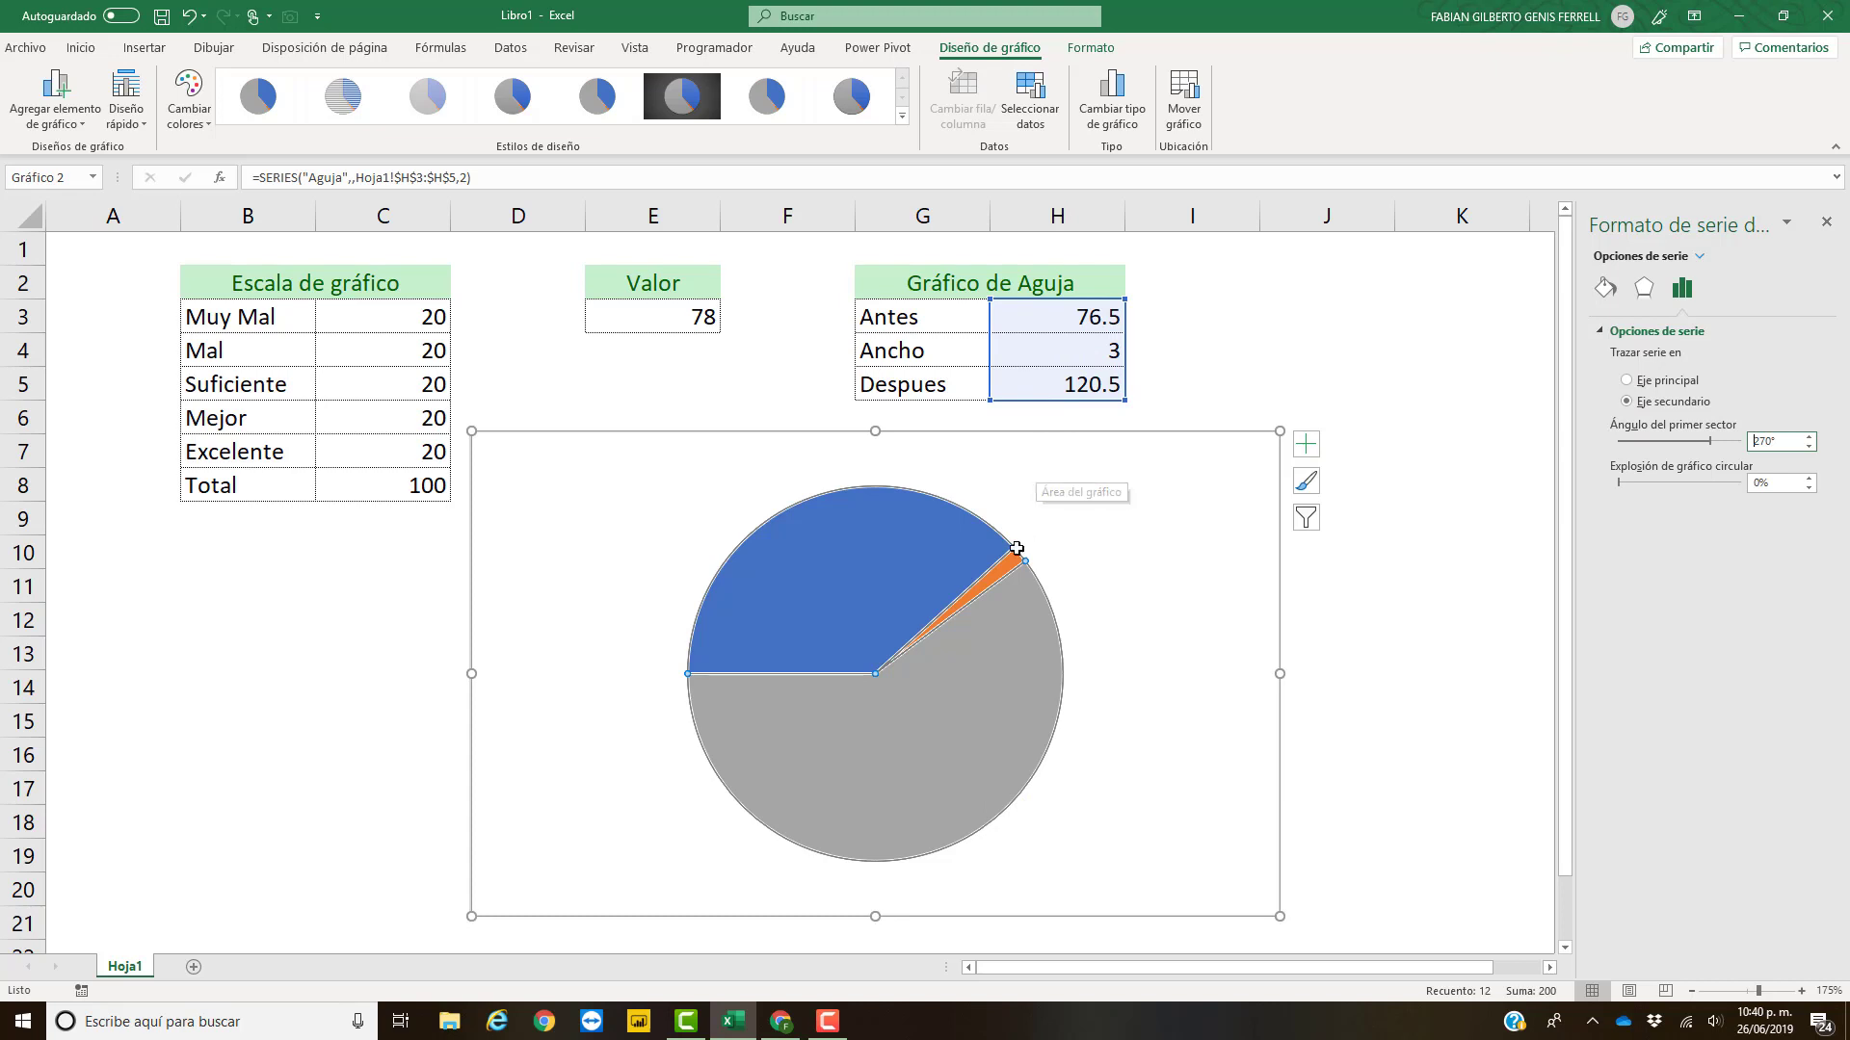
- Remove the fill from the Antes and Despues sectors of the Aguja pie, keeping only the narrow needle sector filled
mouse_move(1007, 572)
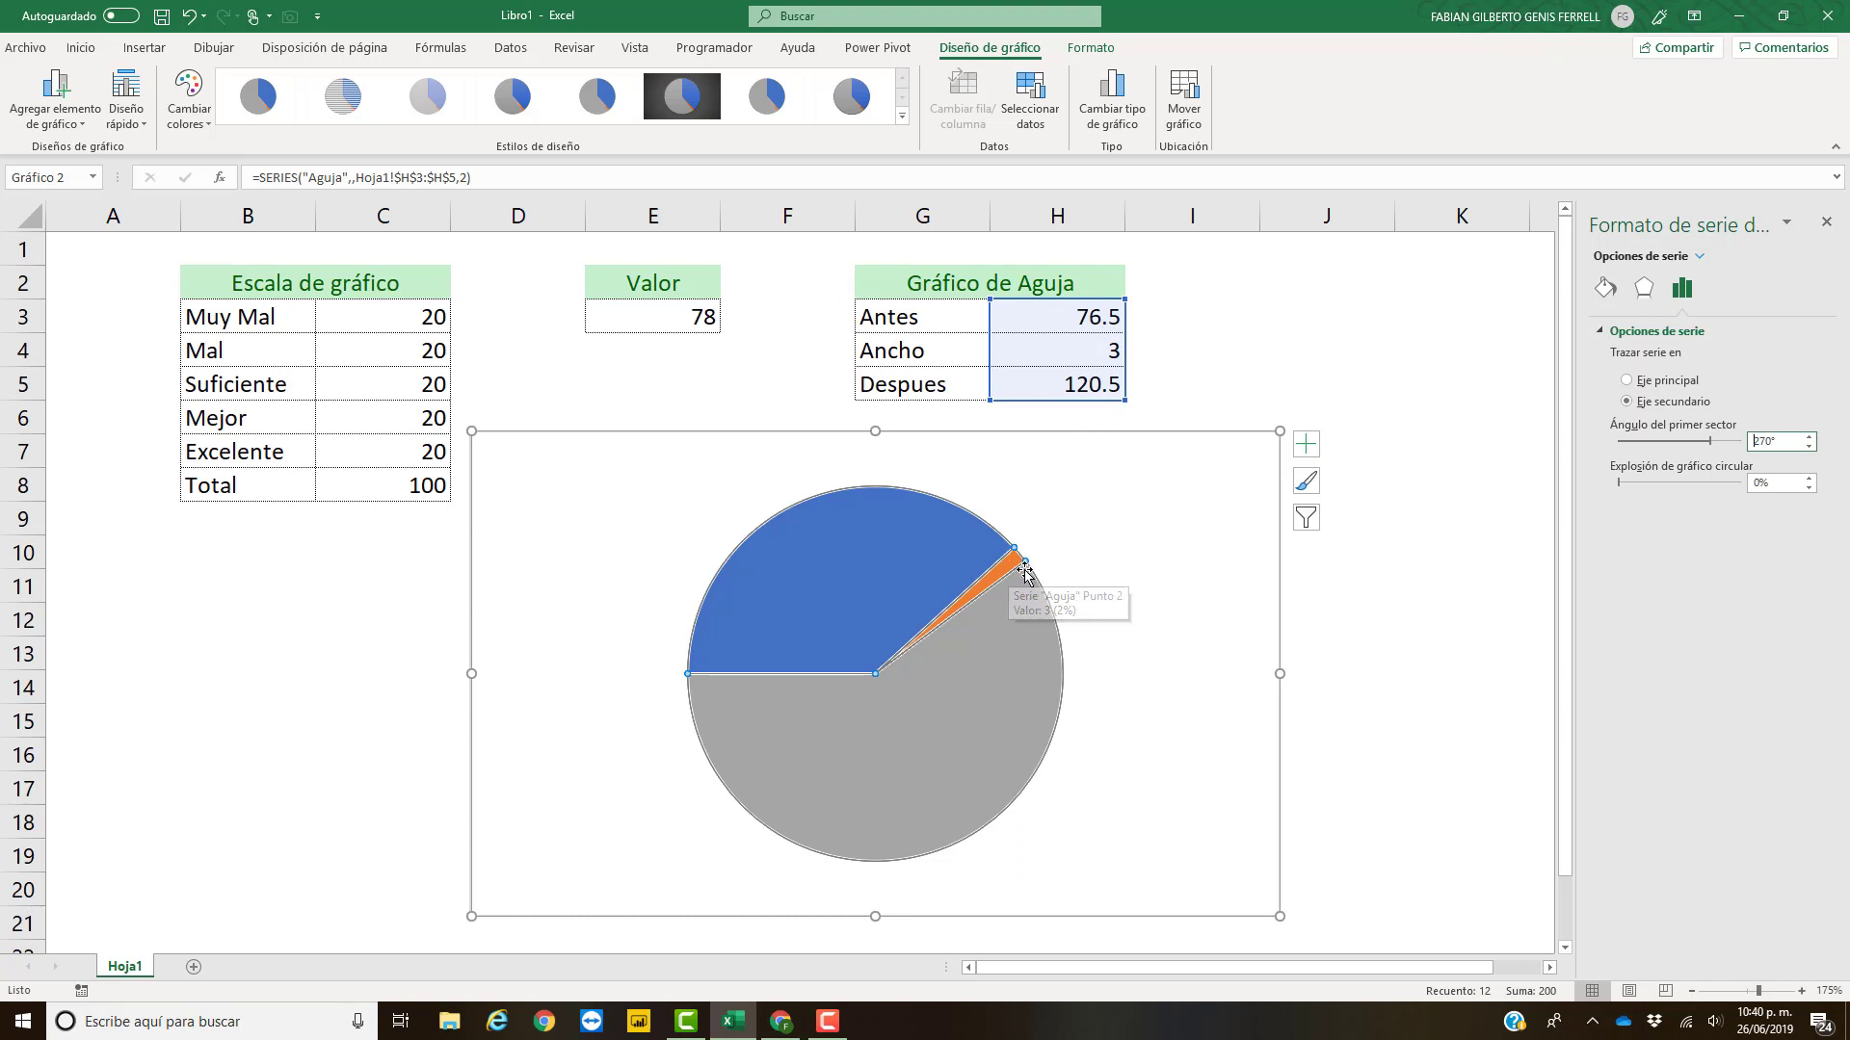
left_click(865, 573)
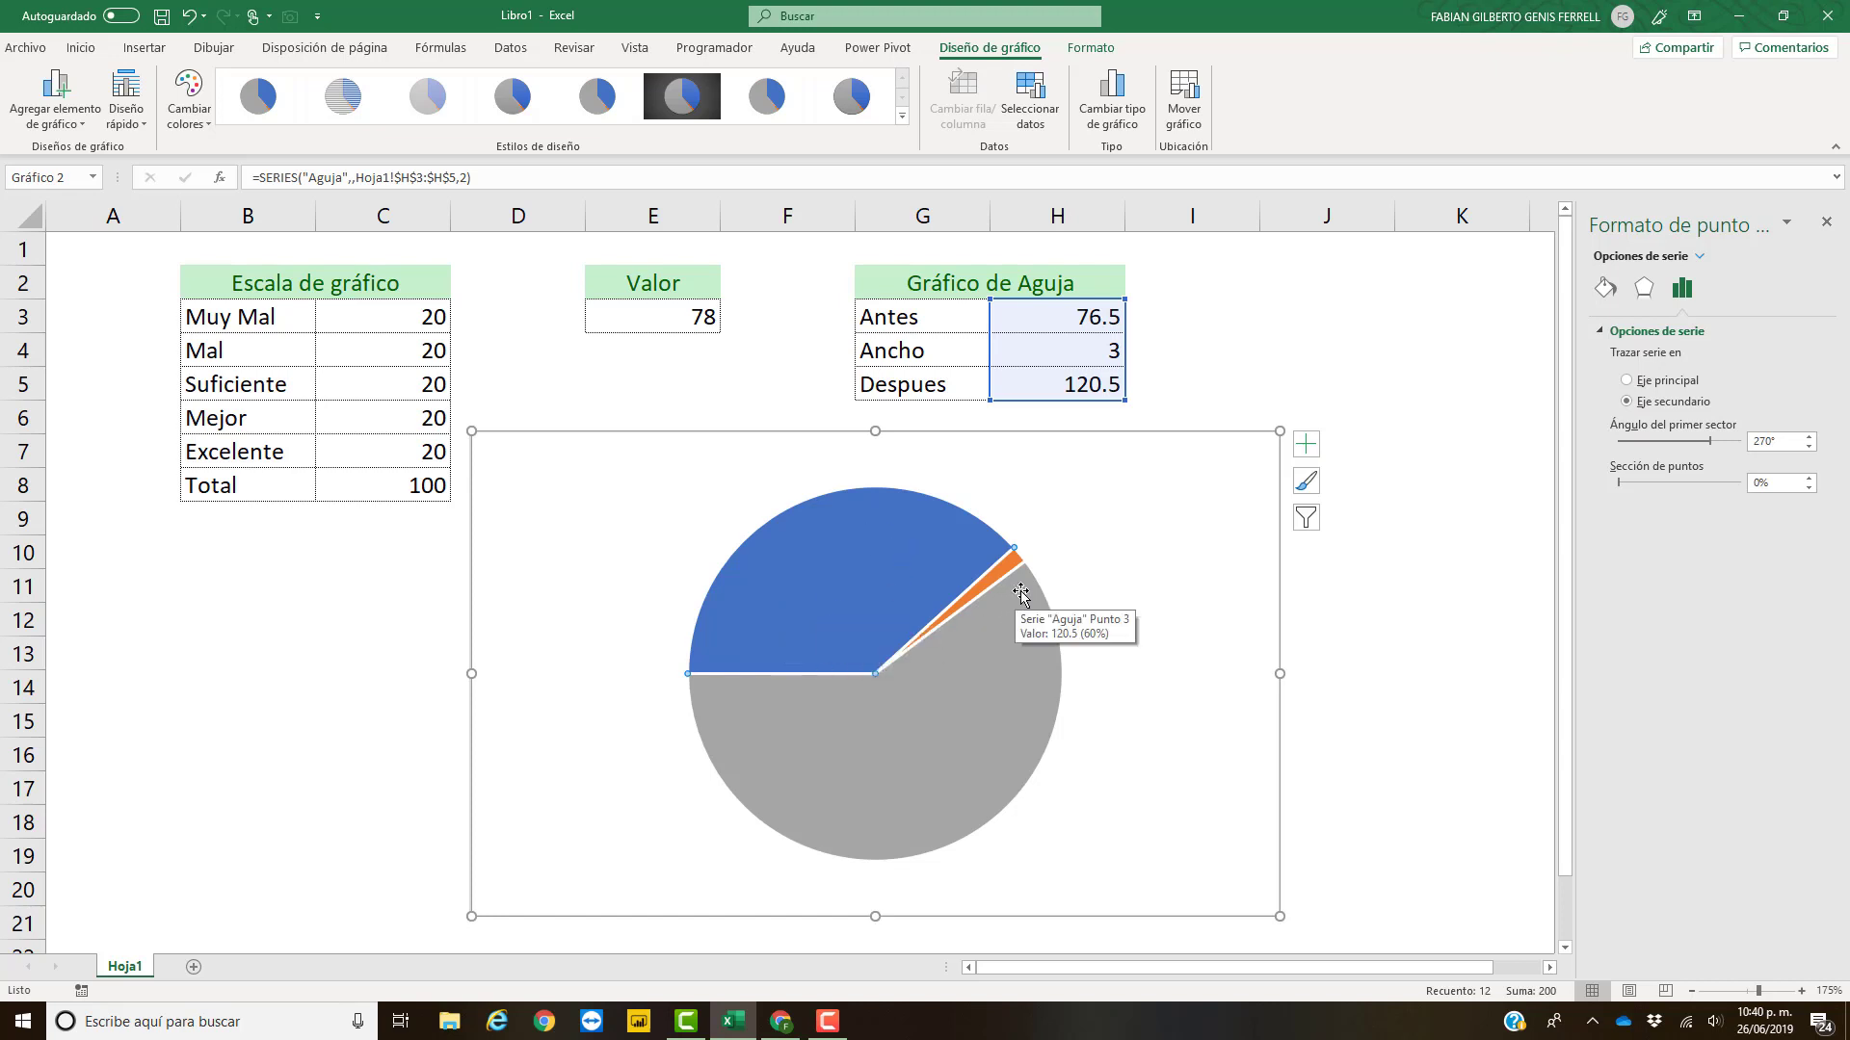
left_click(1603, 289)
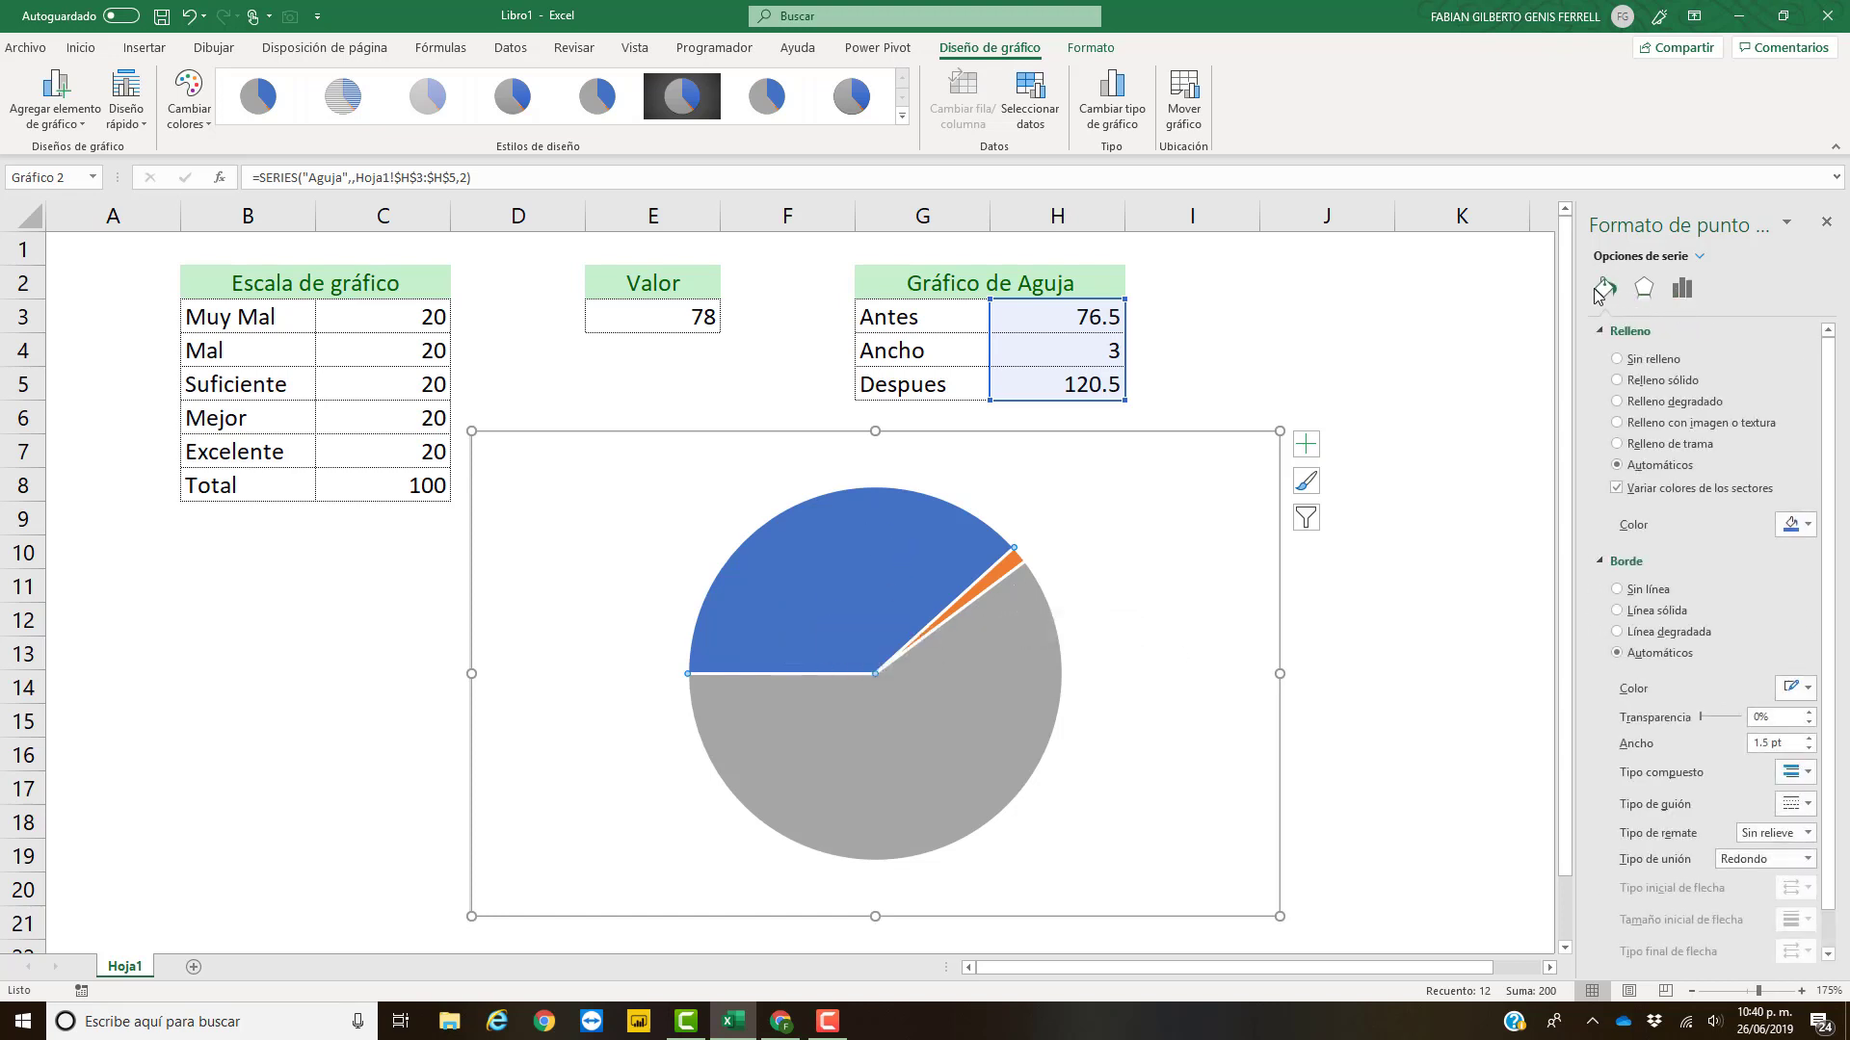
left_click(1616, 359)
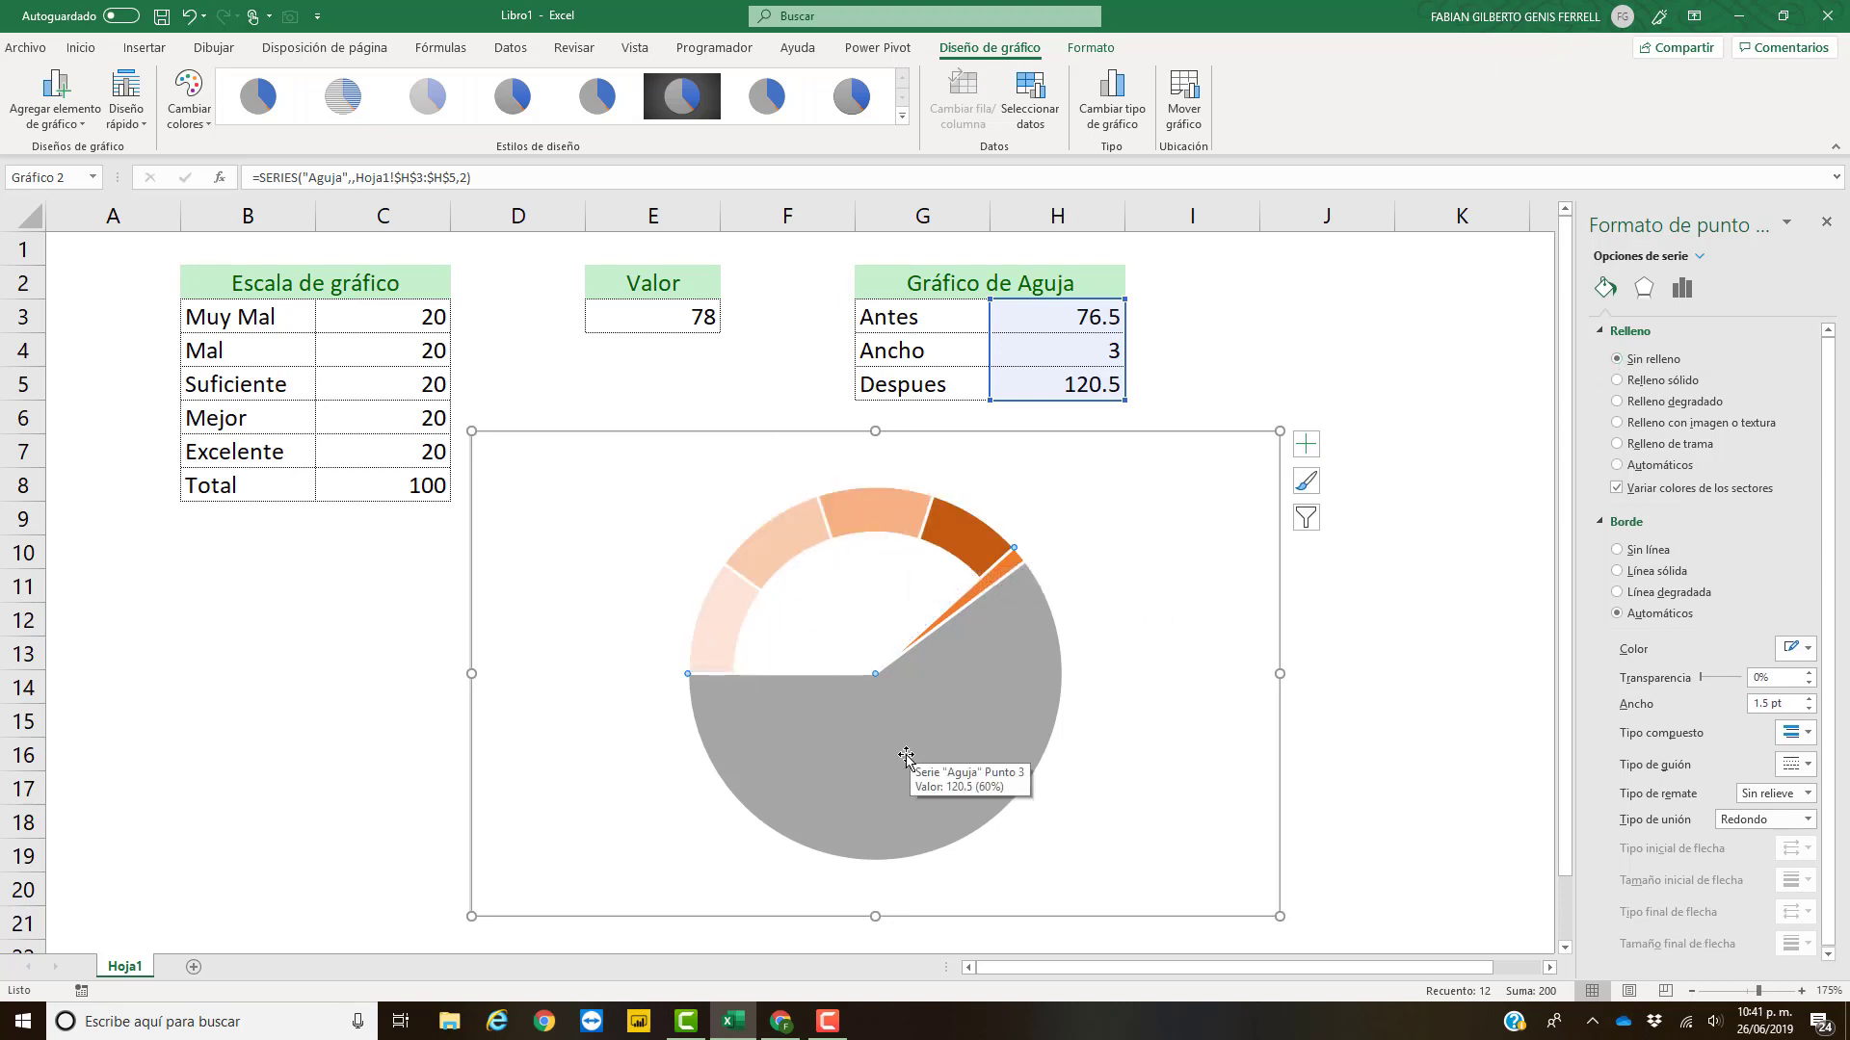
left_click(954, 741)
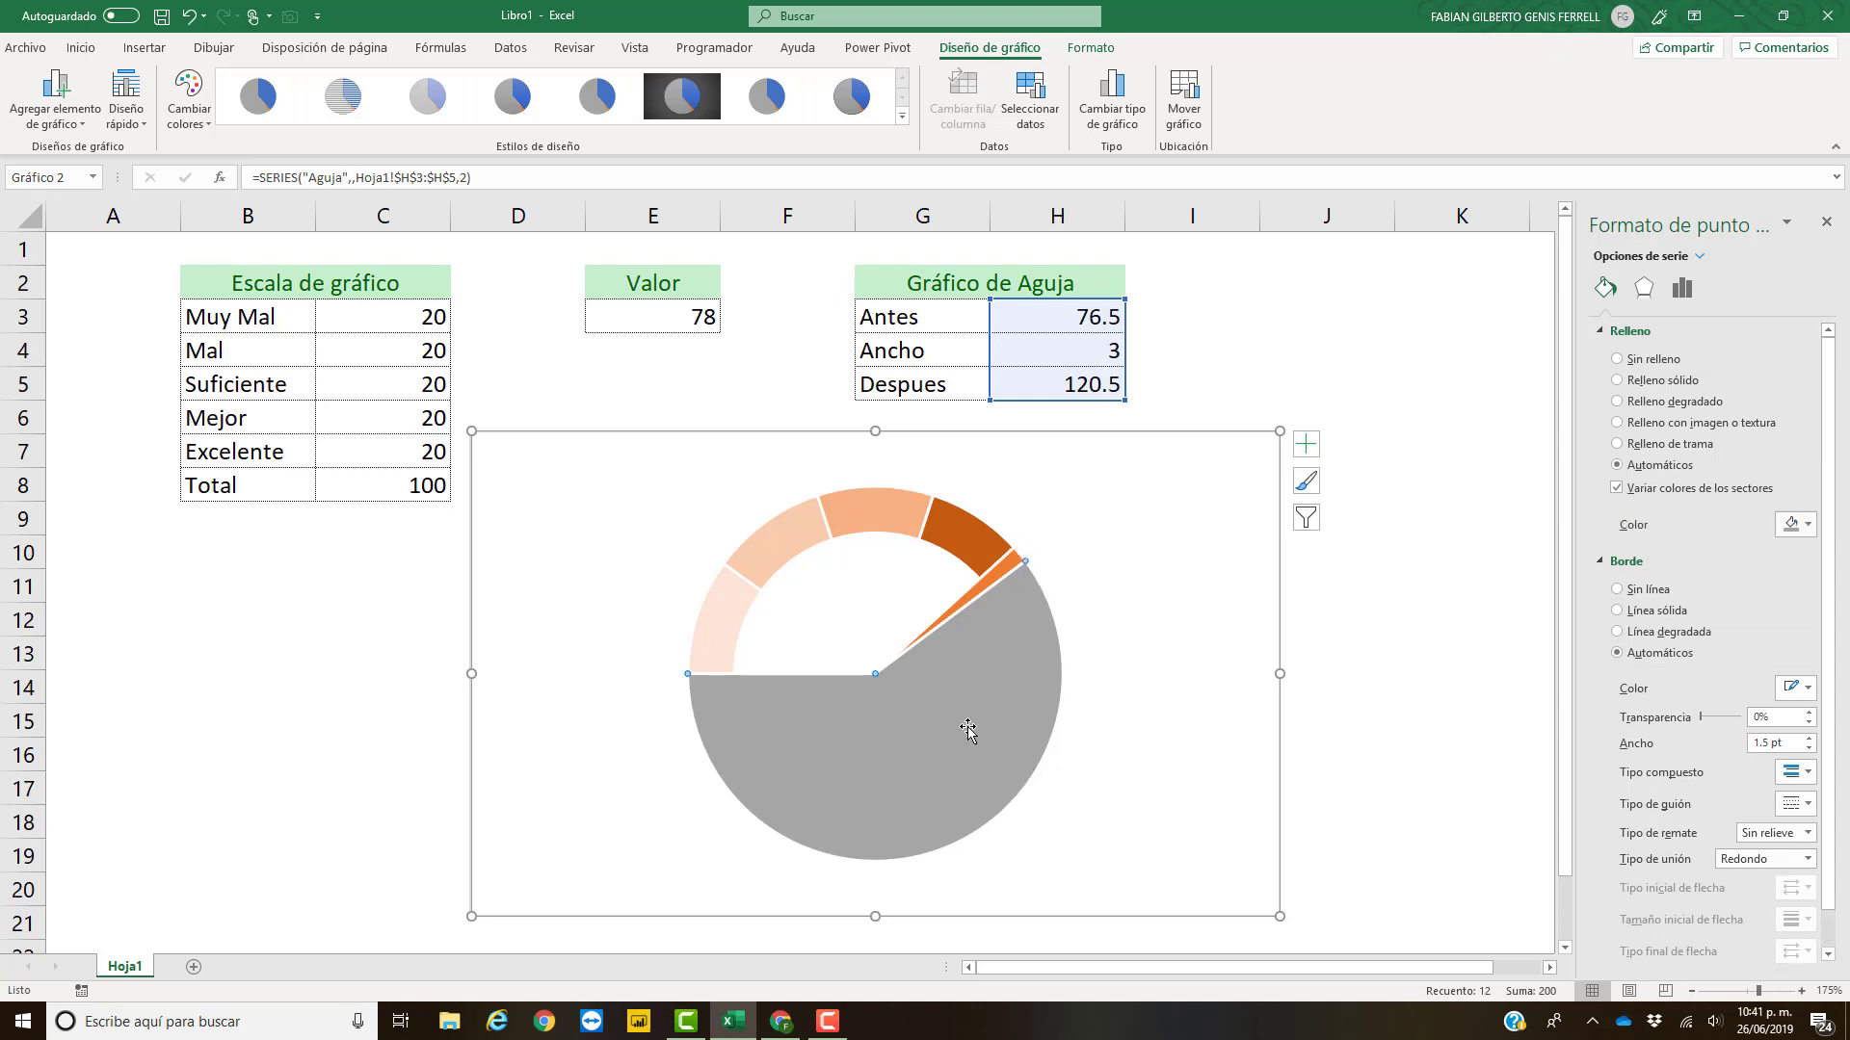
left_click(1622, 364)
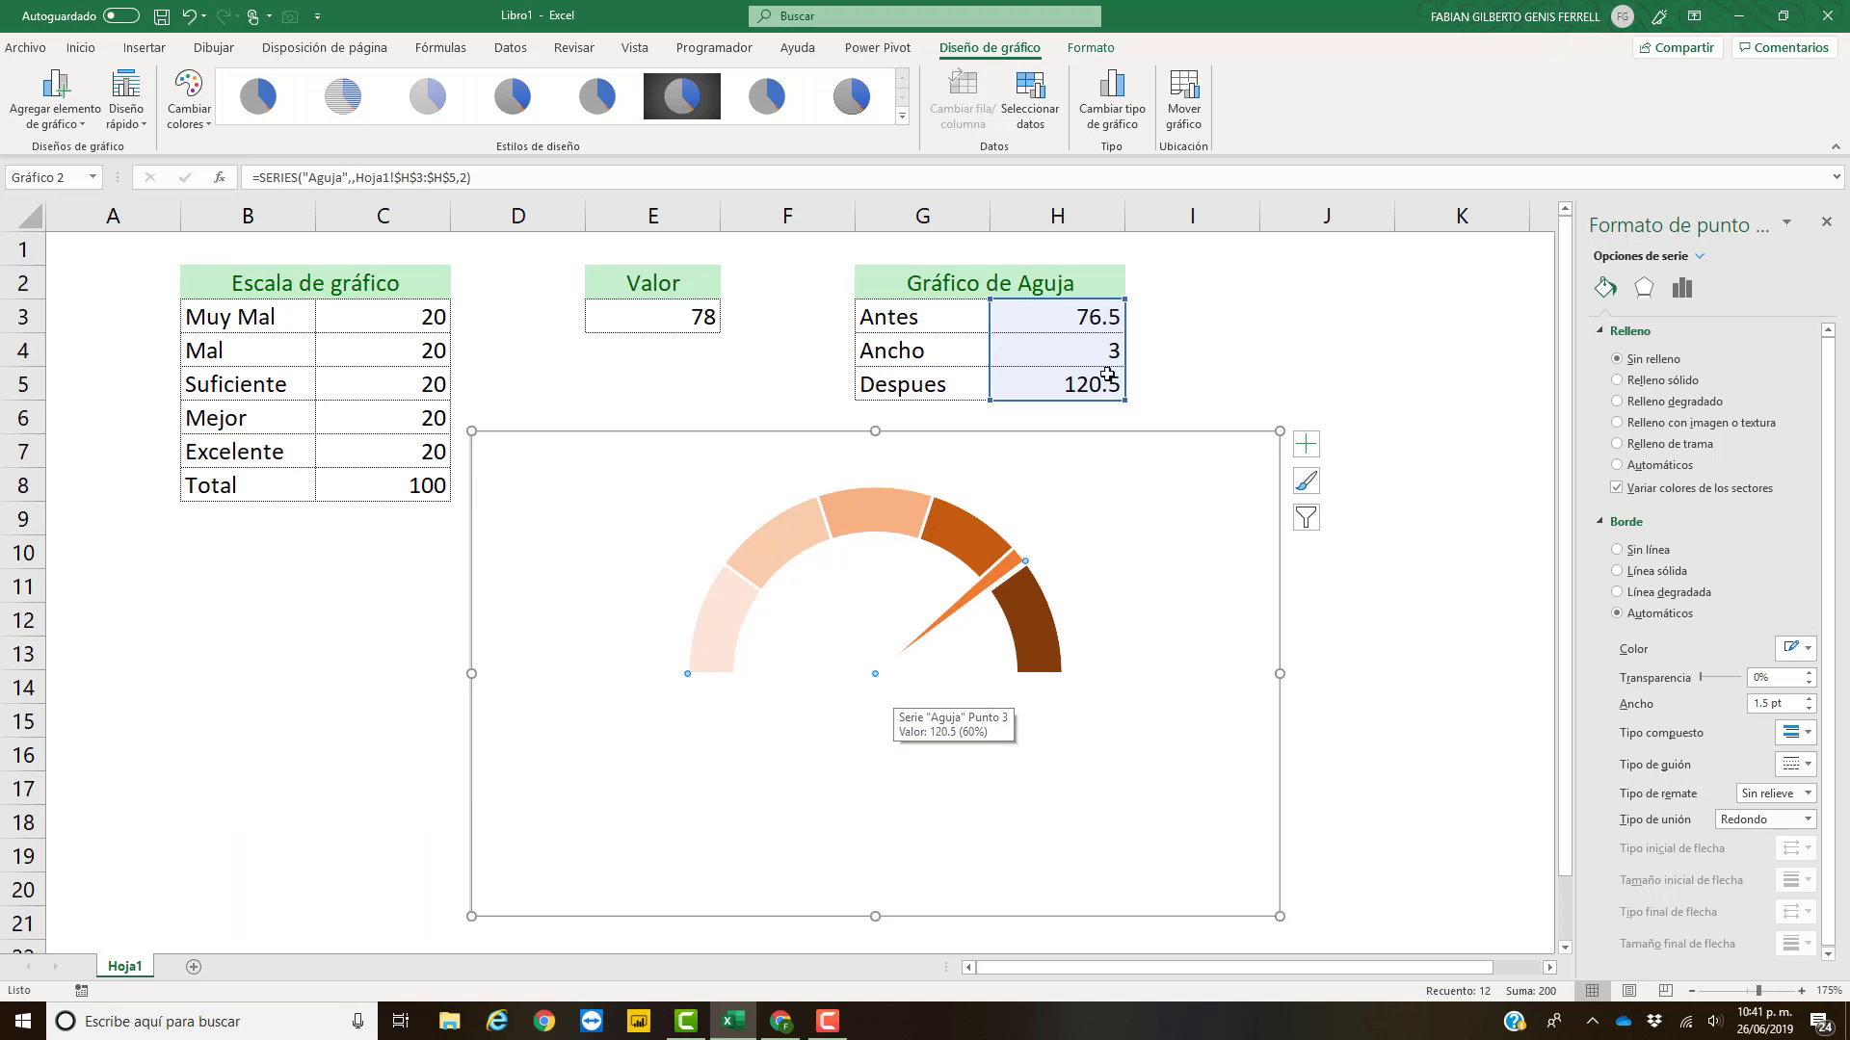
- Remove the chart area's fill and border, and move the chart up and to the left so the gauge sits beneath the Valor table
left_click(1241, 448)
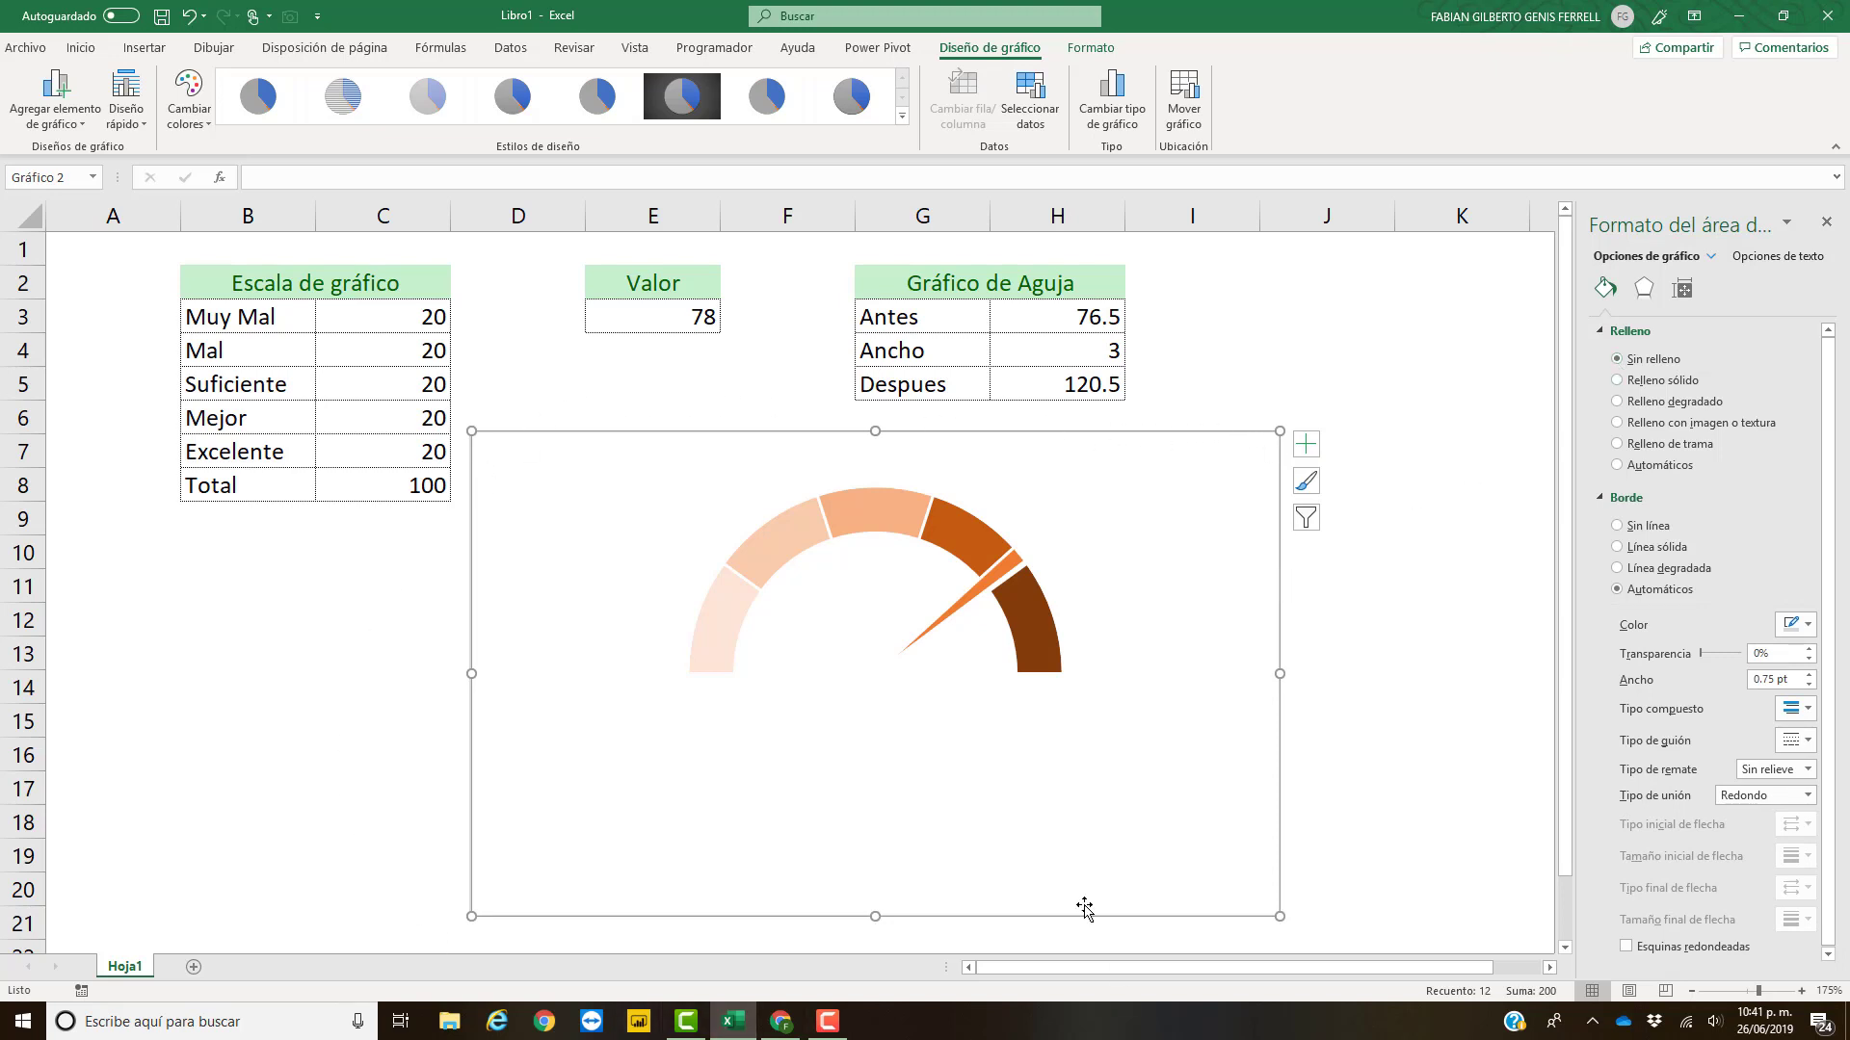
left_click(1619, 525)
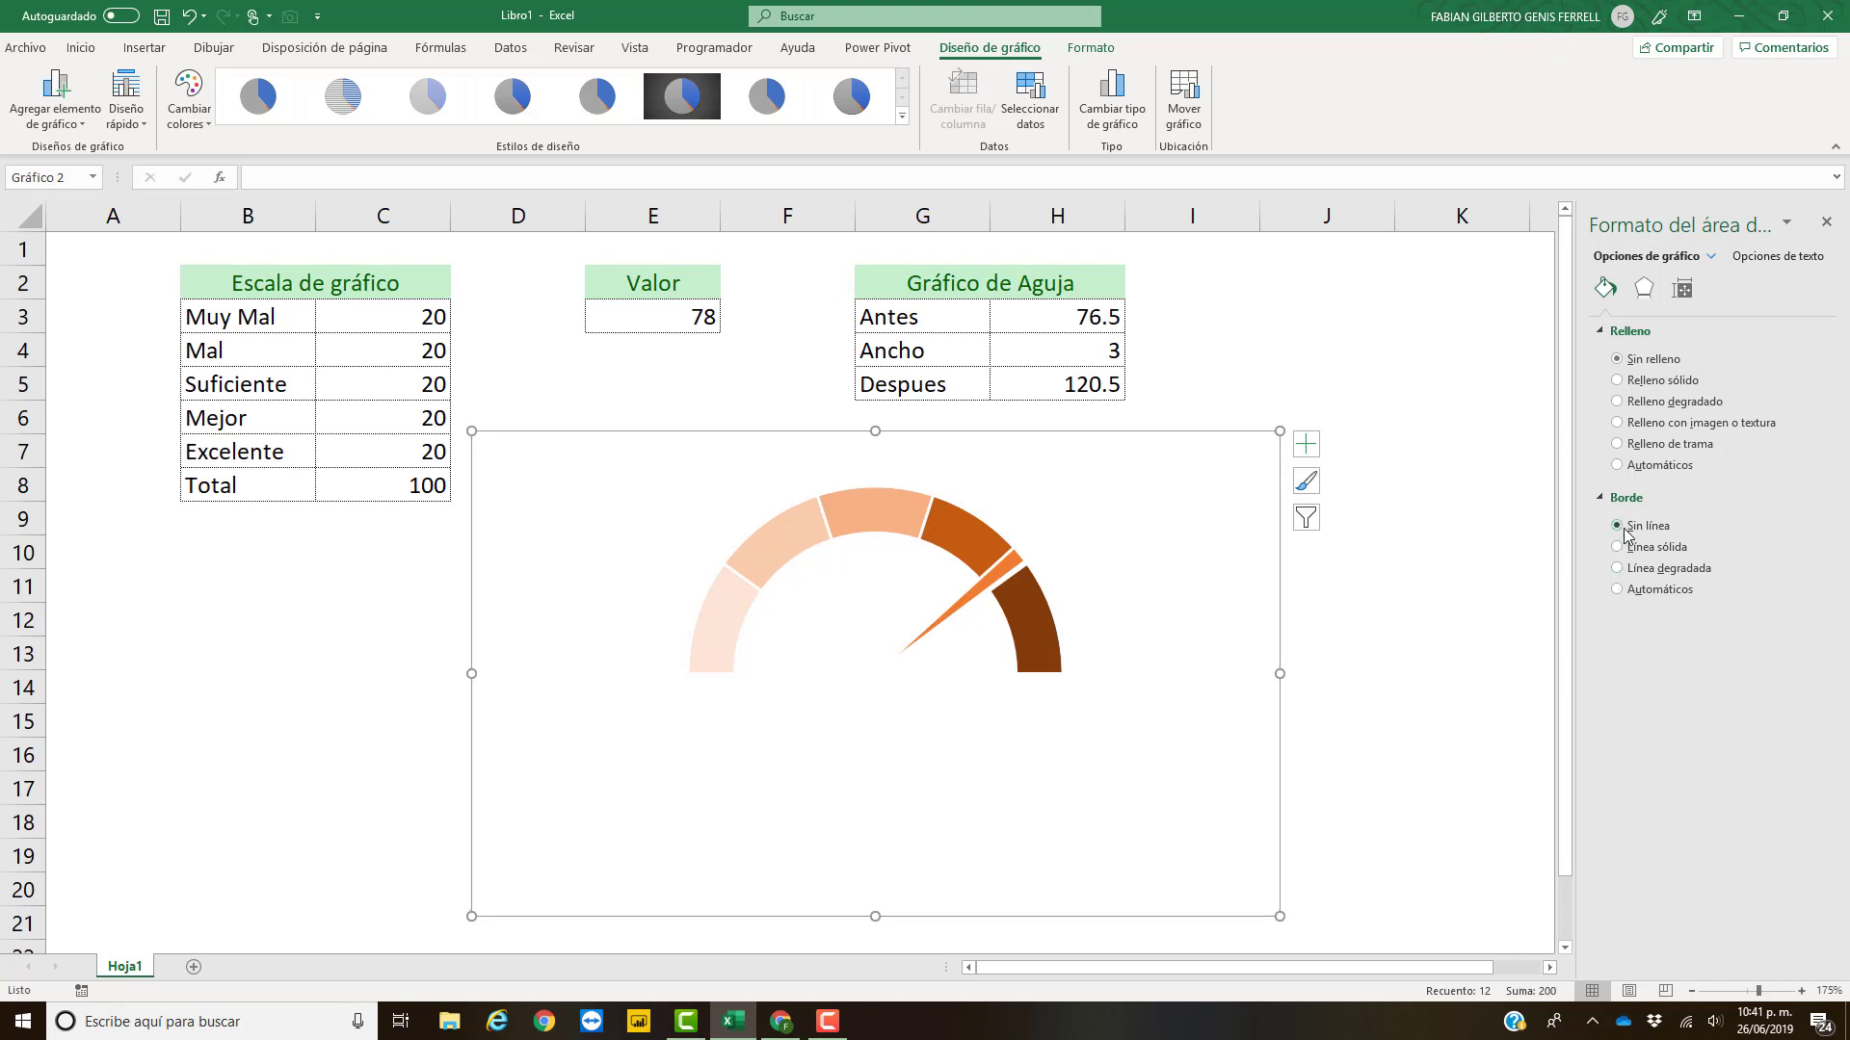
left_click(1491, 540)
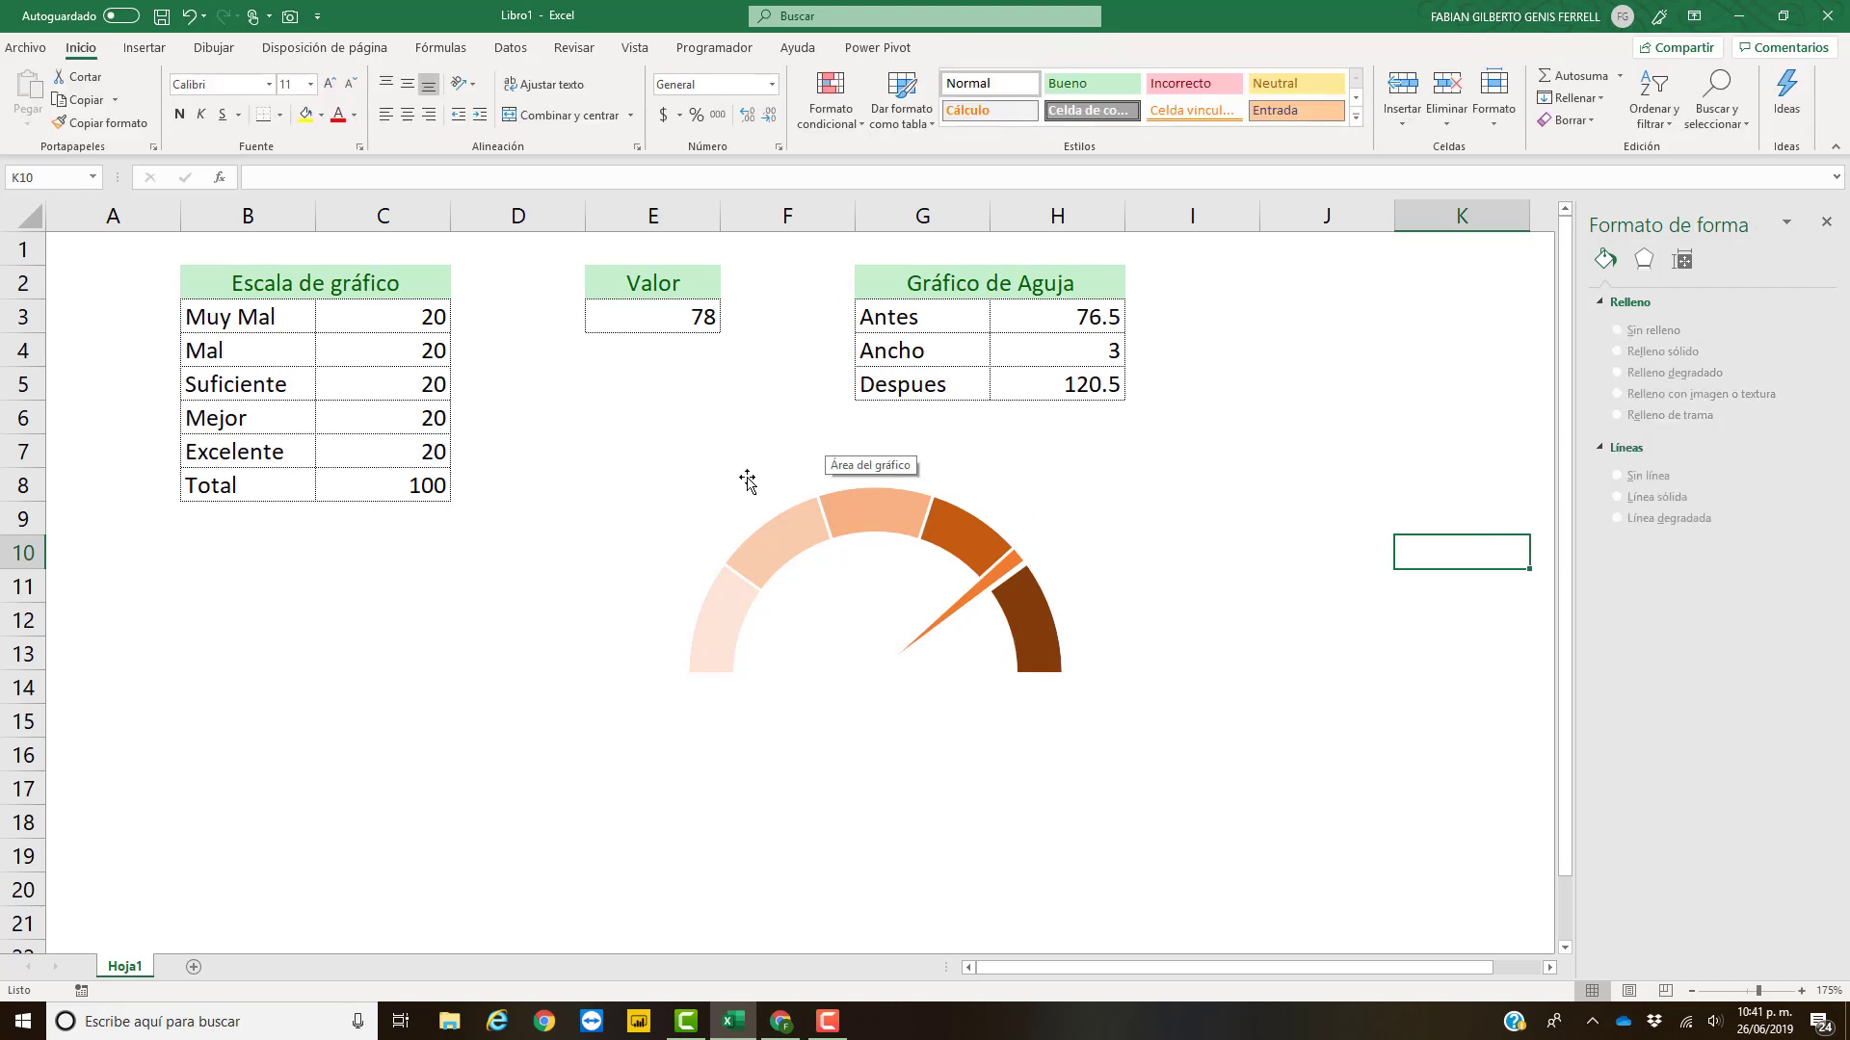
left_click_drag(1135, 492, 1048, 488)
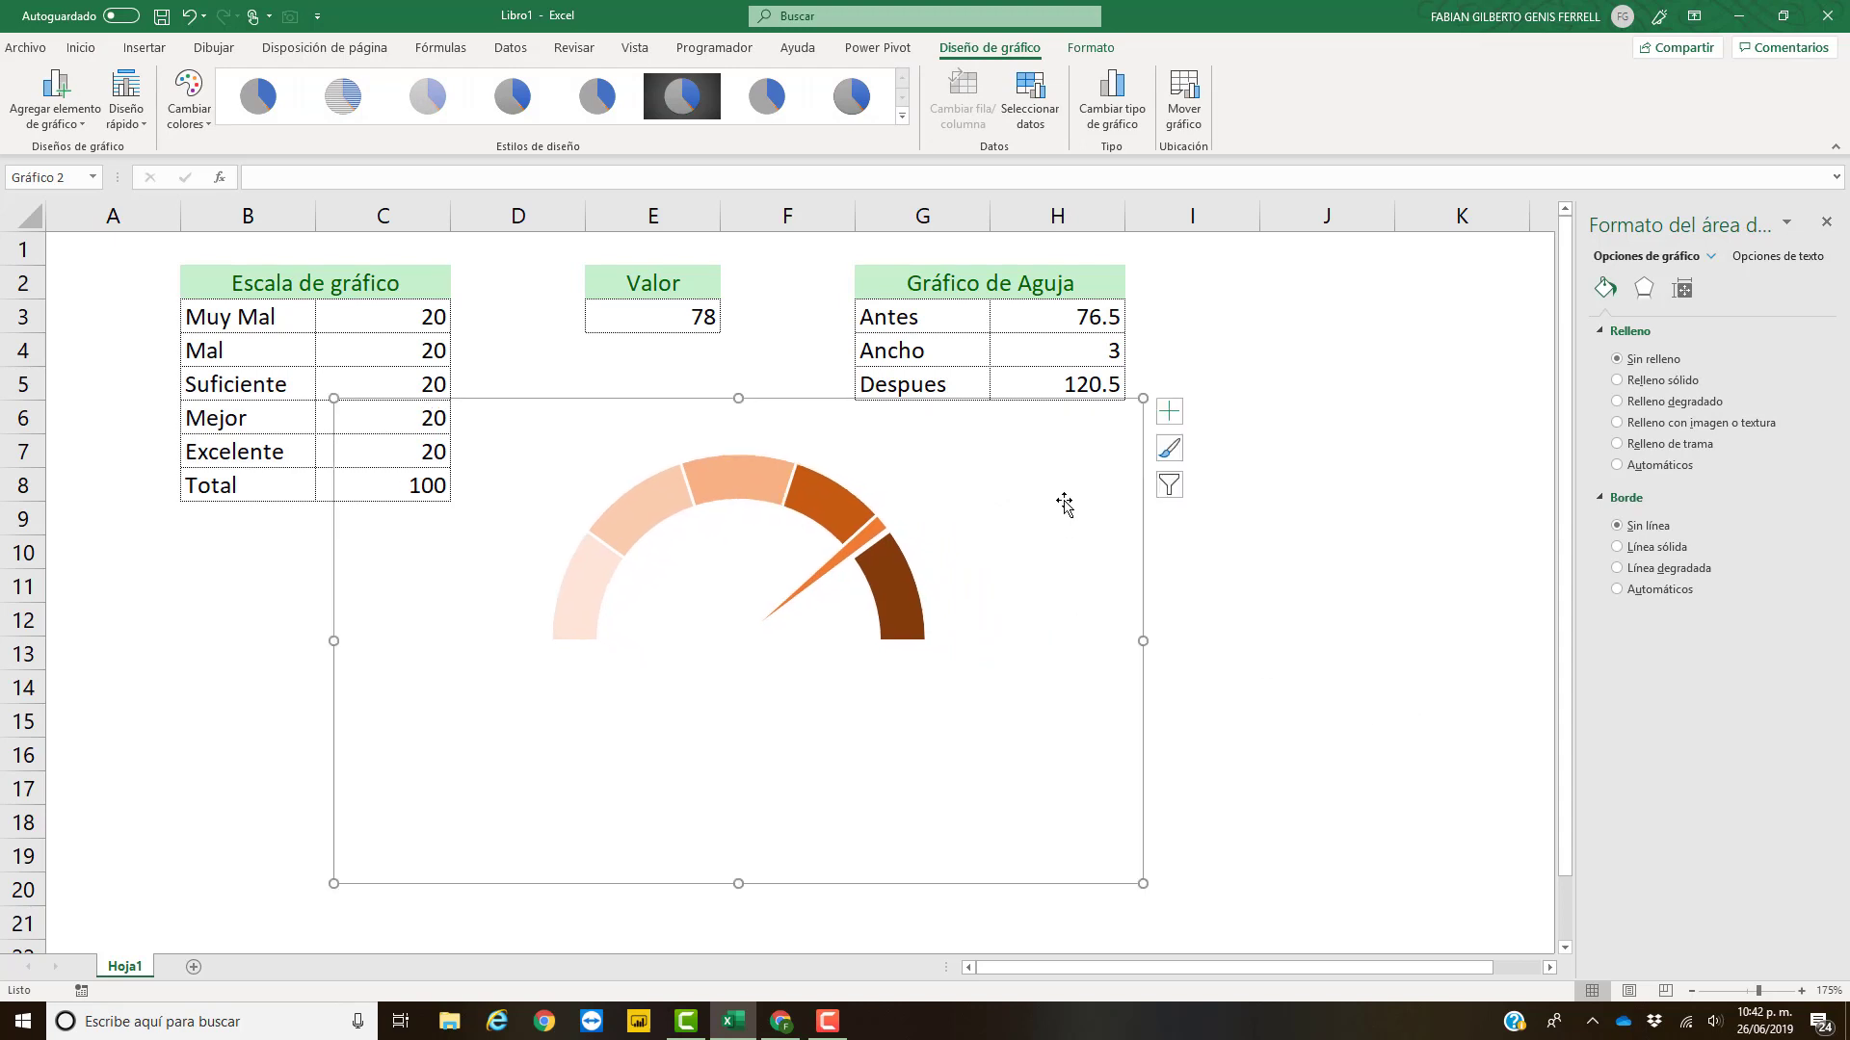
left_click(1276, 516)
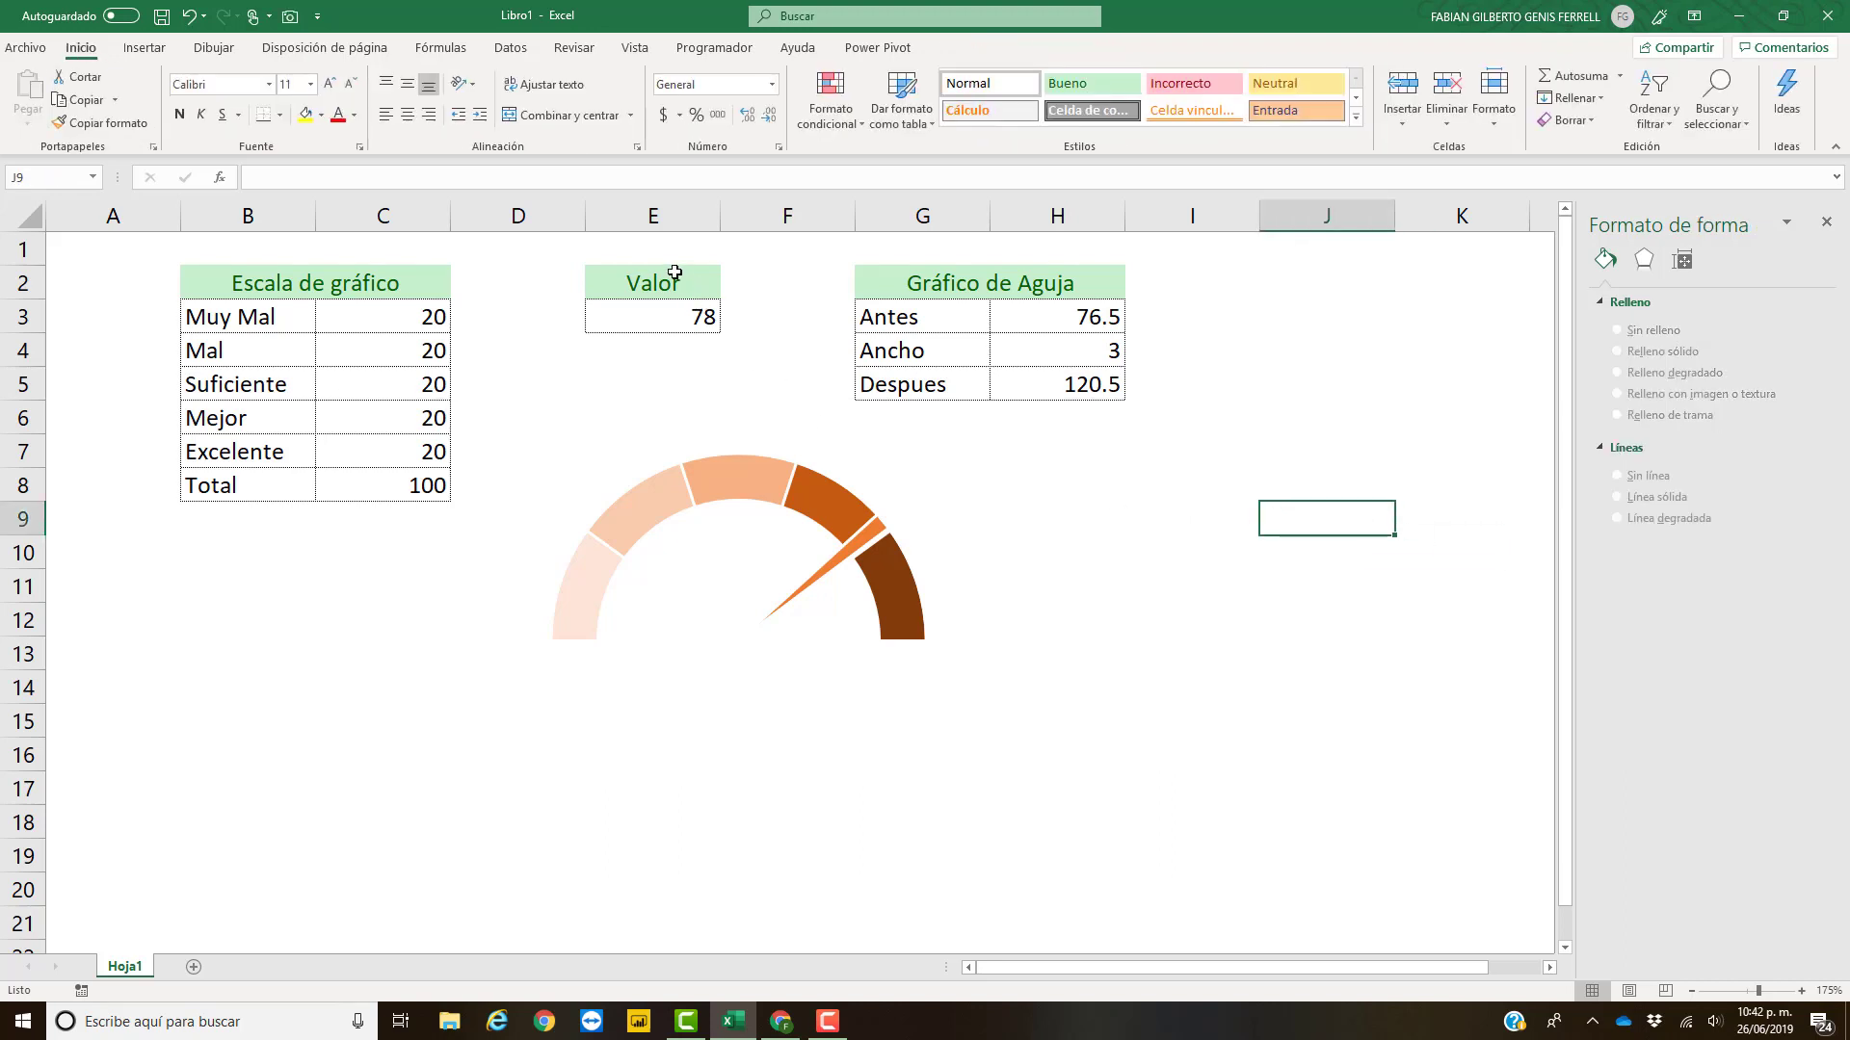
- Set the Valor in cell E3 to 54 to test the needle's movement
left_click(665, 321)
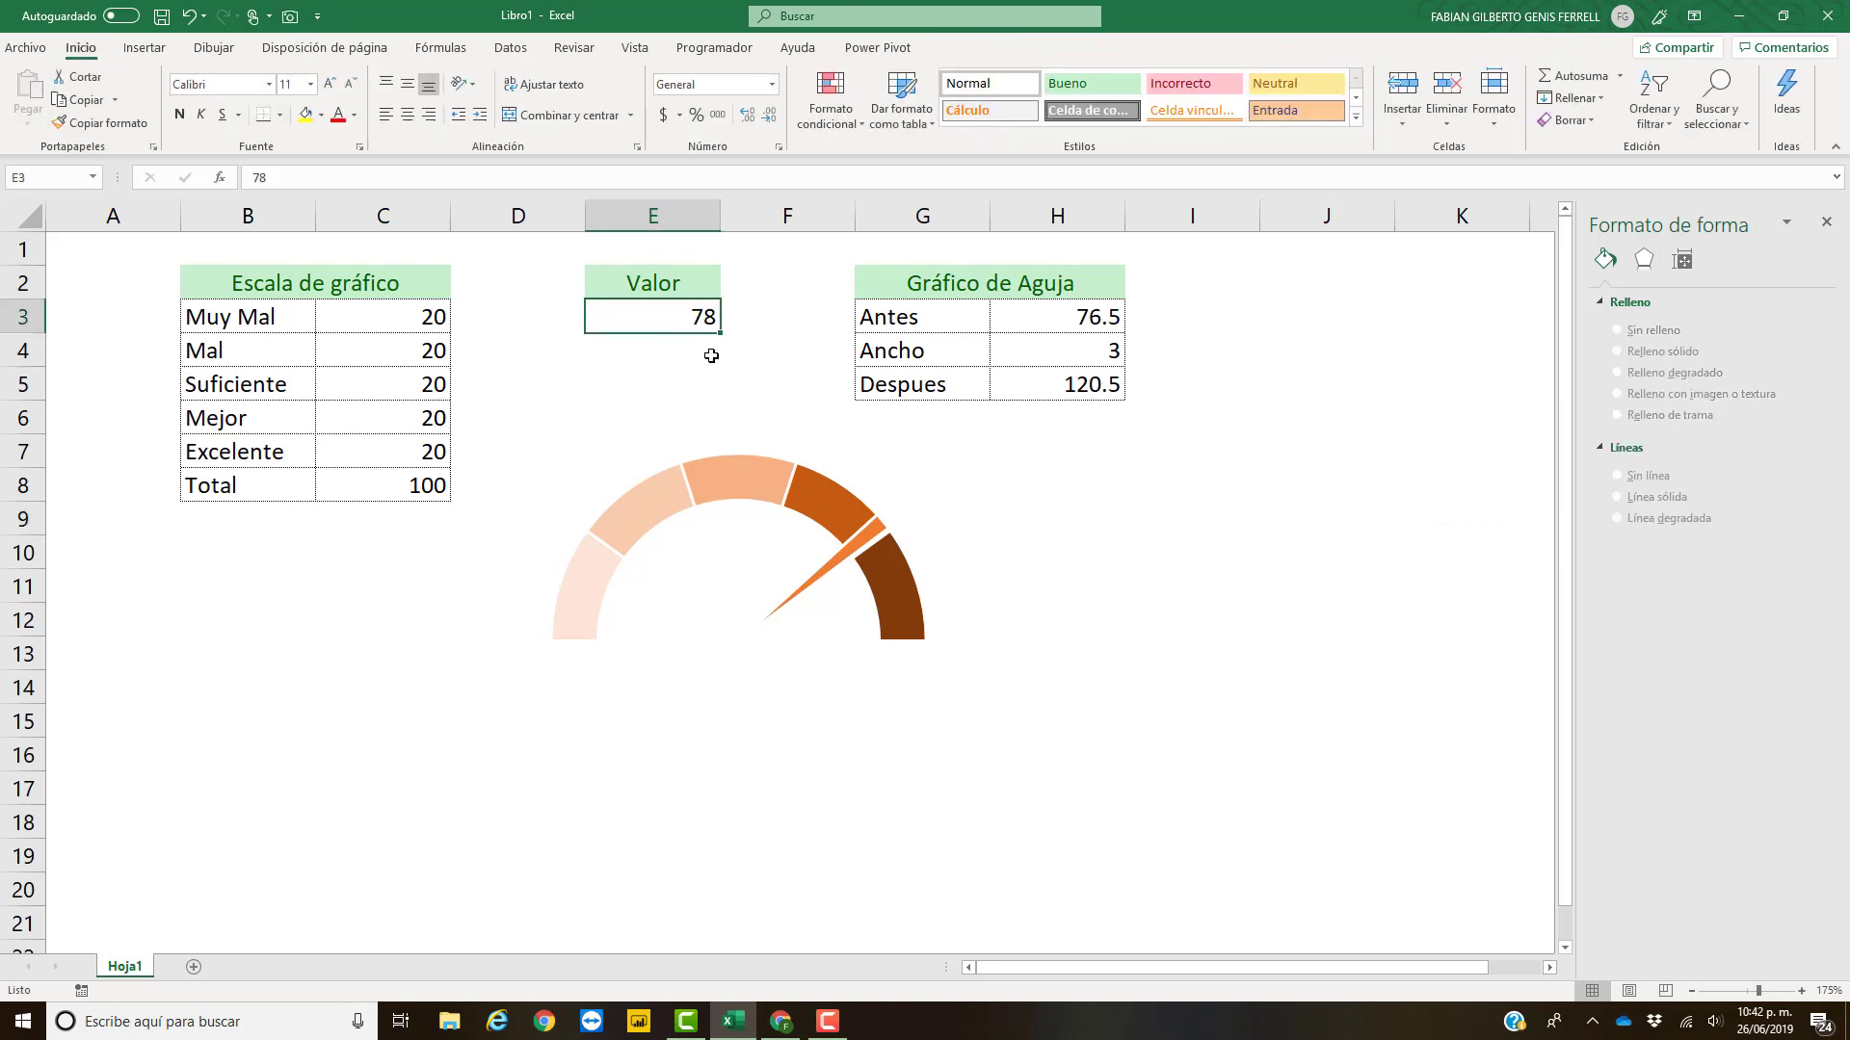
type("54")
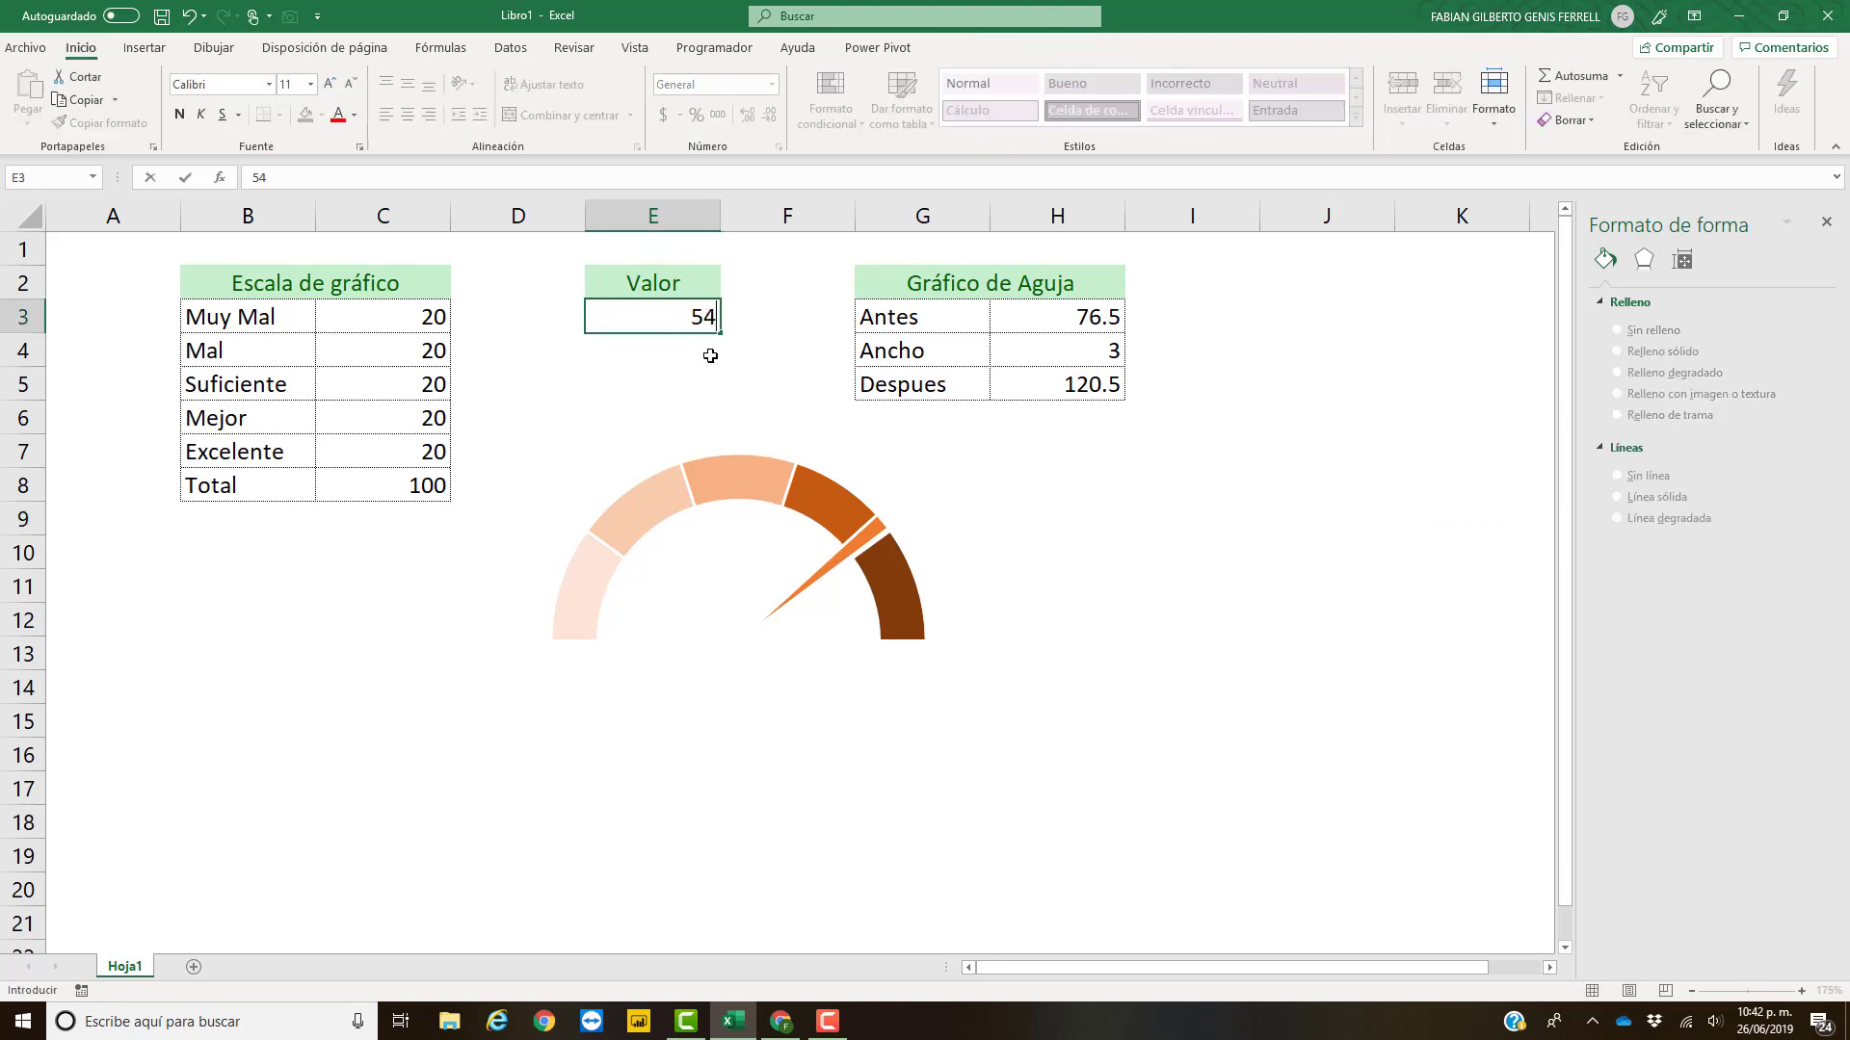
key("Return")
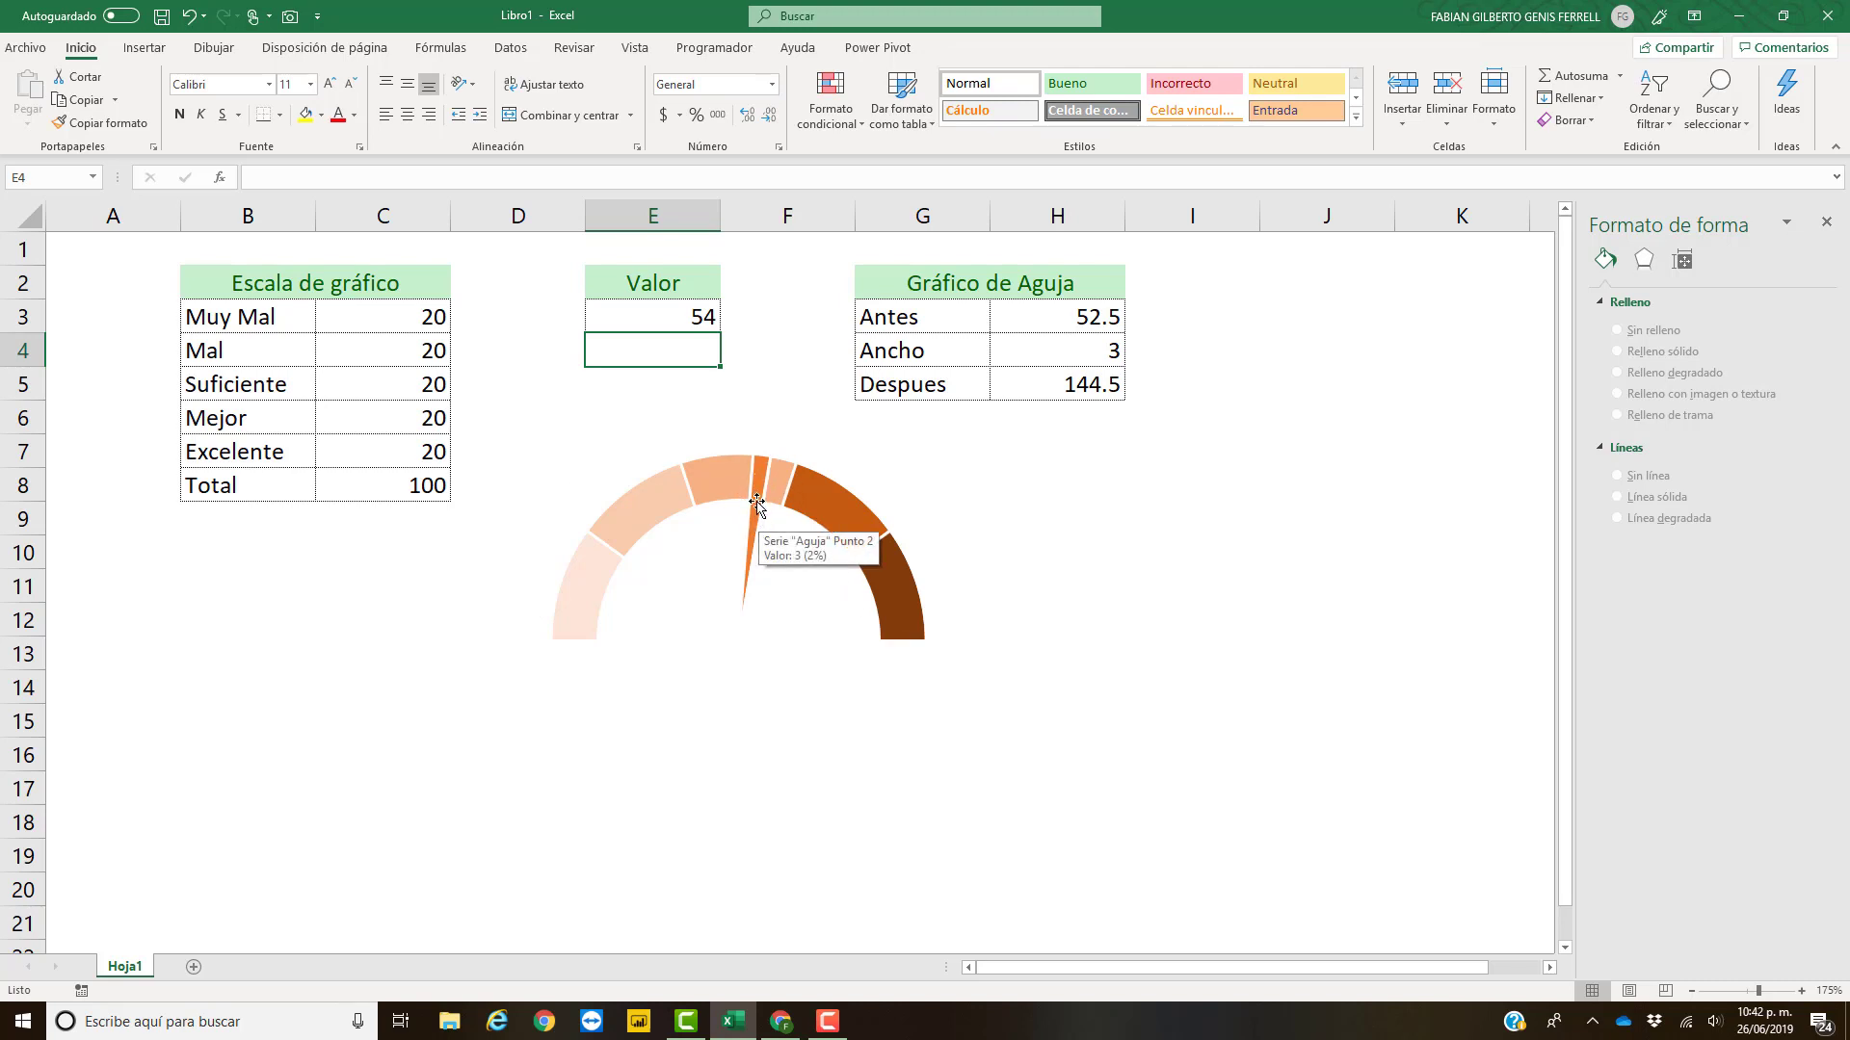
- Set the Valor in cell E3 to 34 to test the needle's movement
left_click(694, 319)
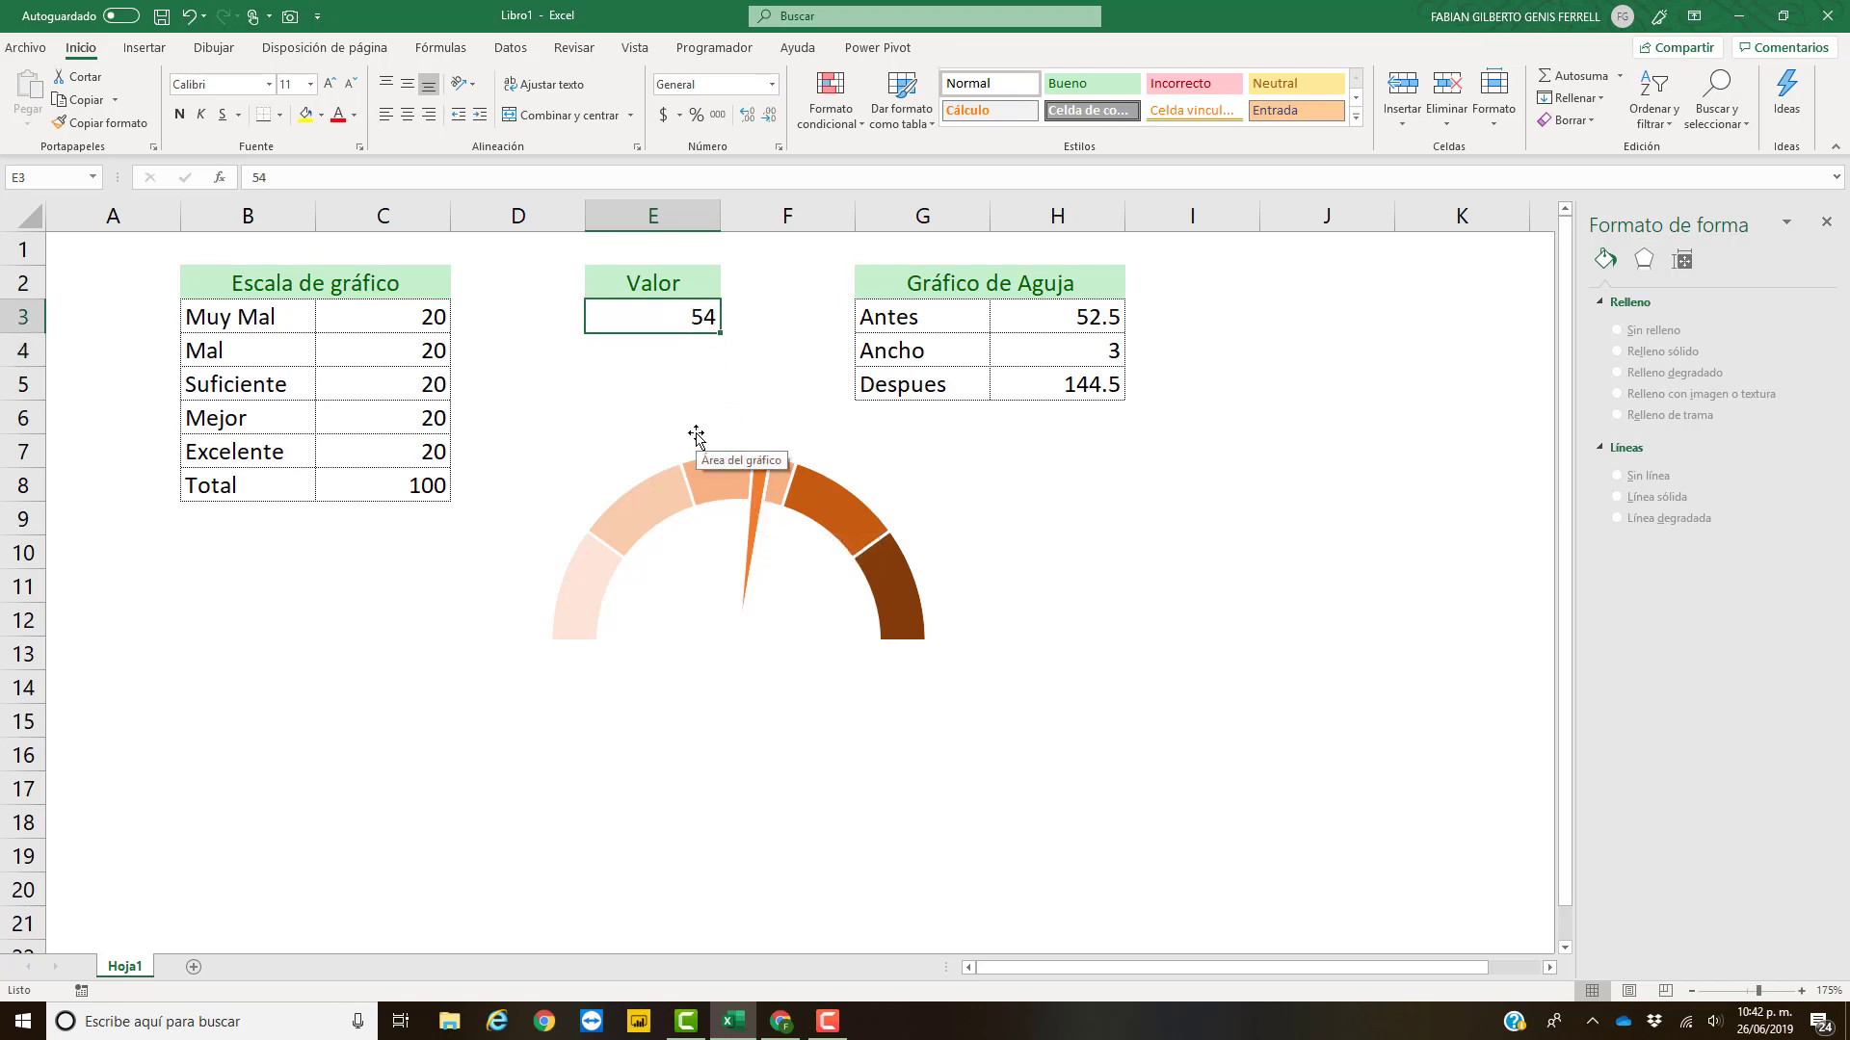
type("34")
key("Return")
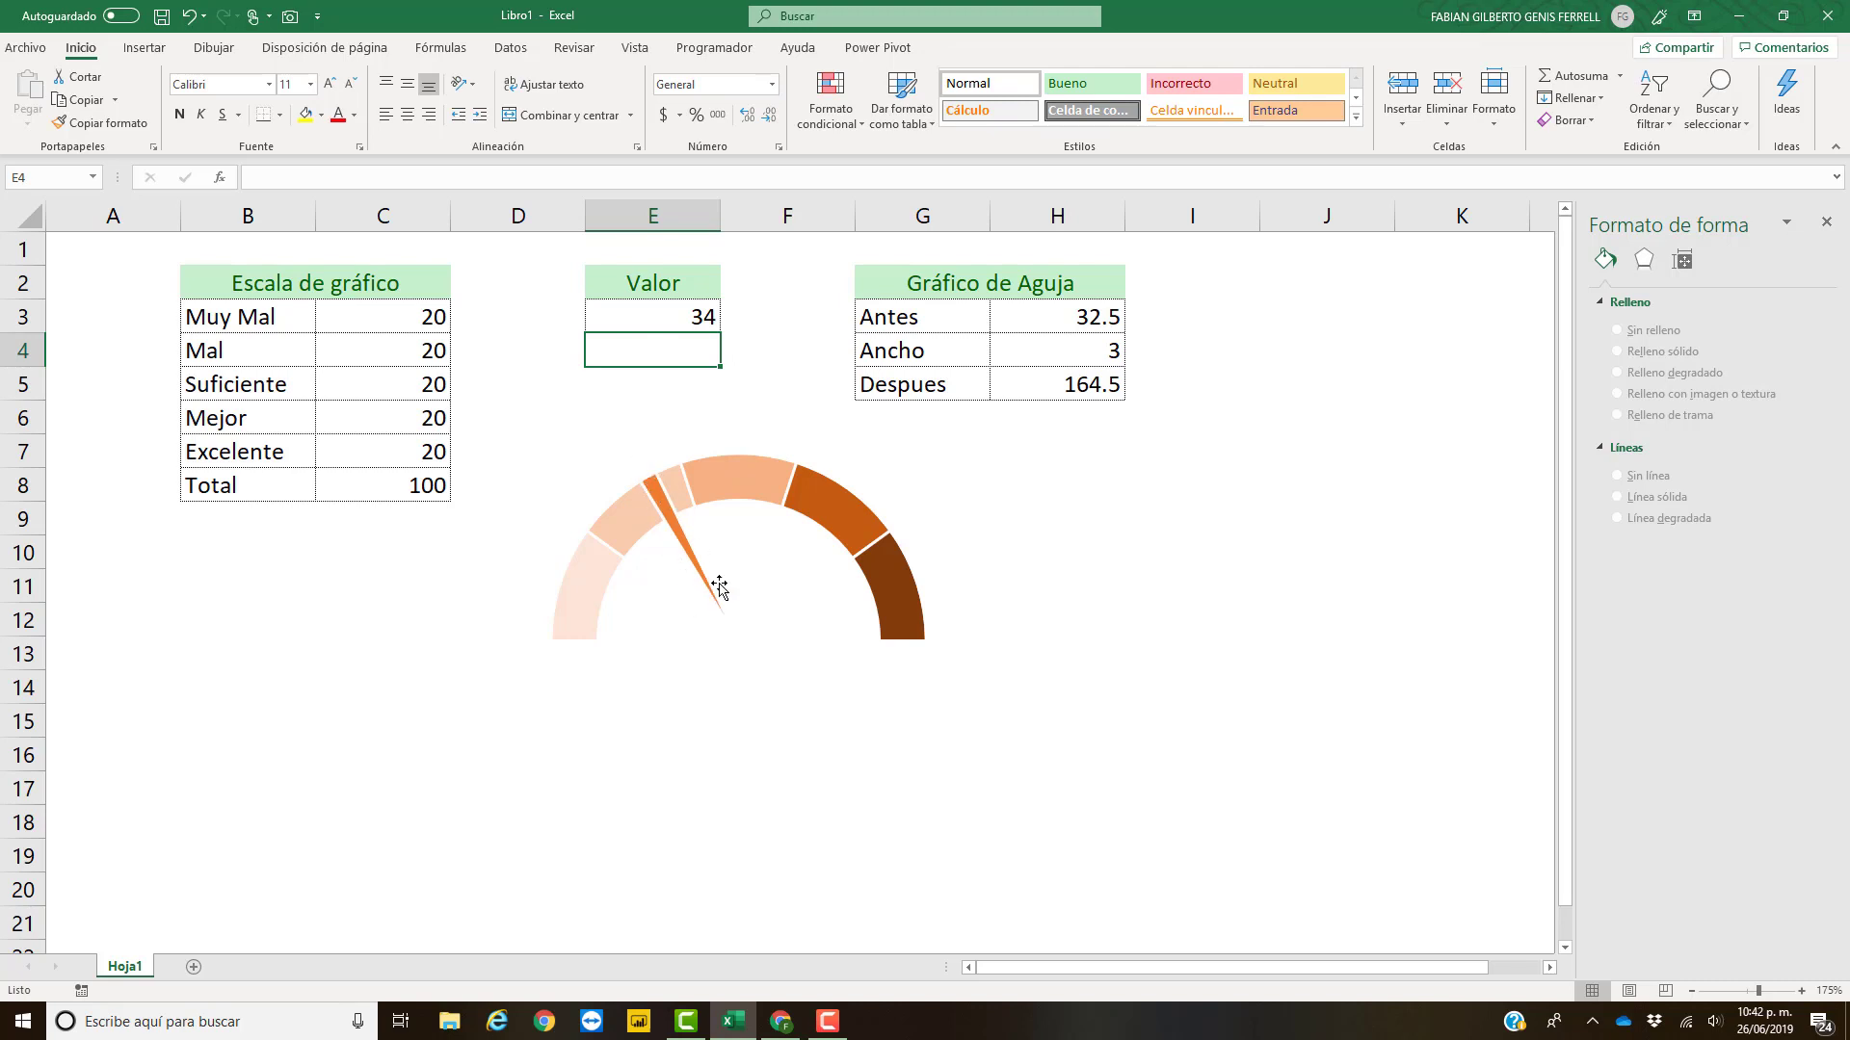
mouse_move(719, 586)
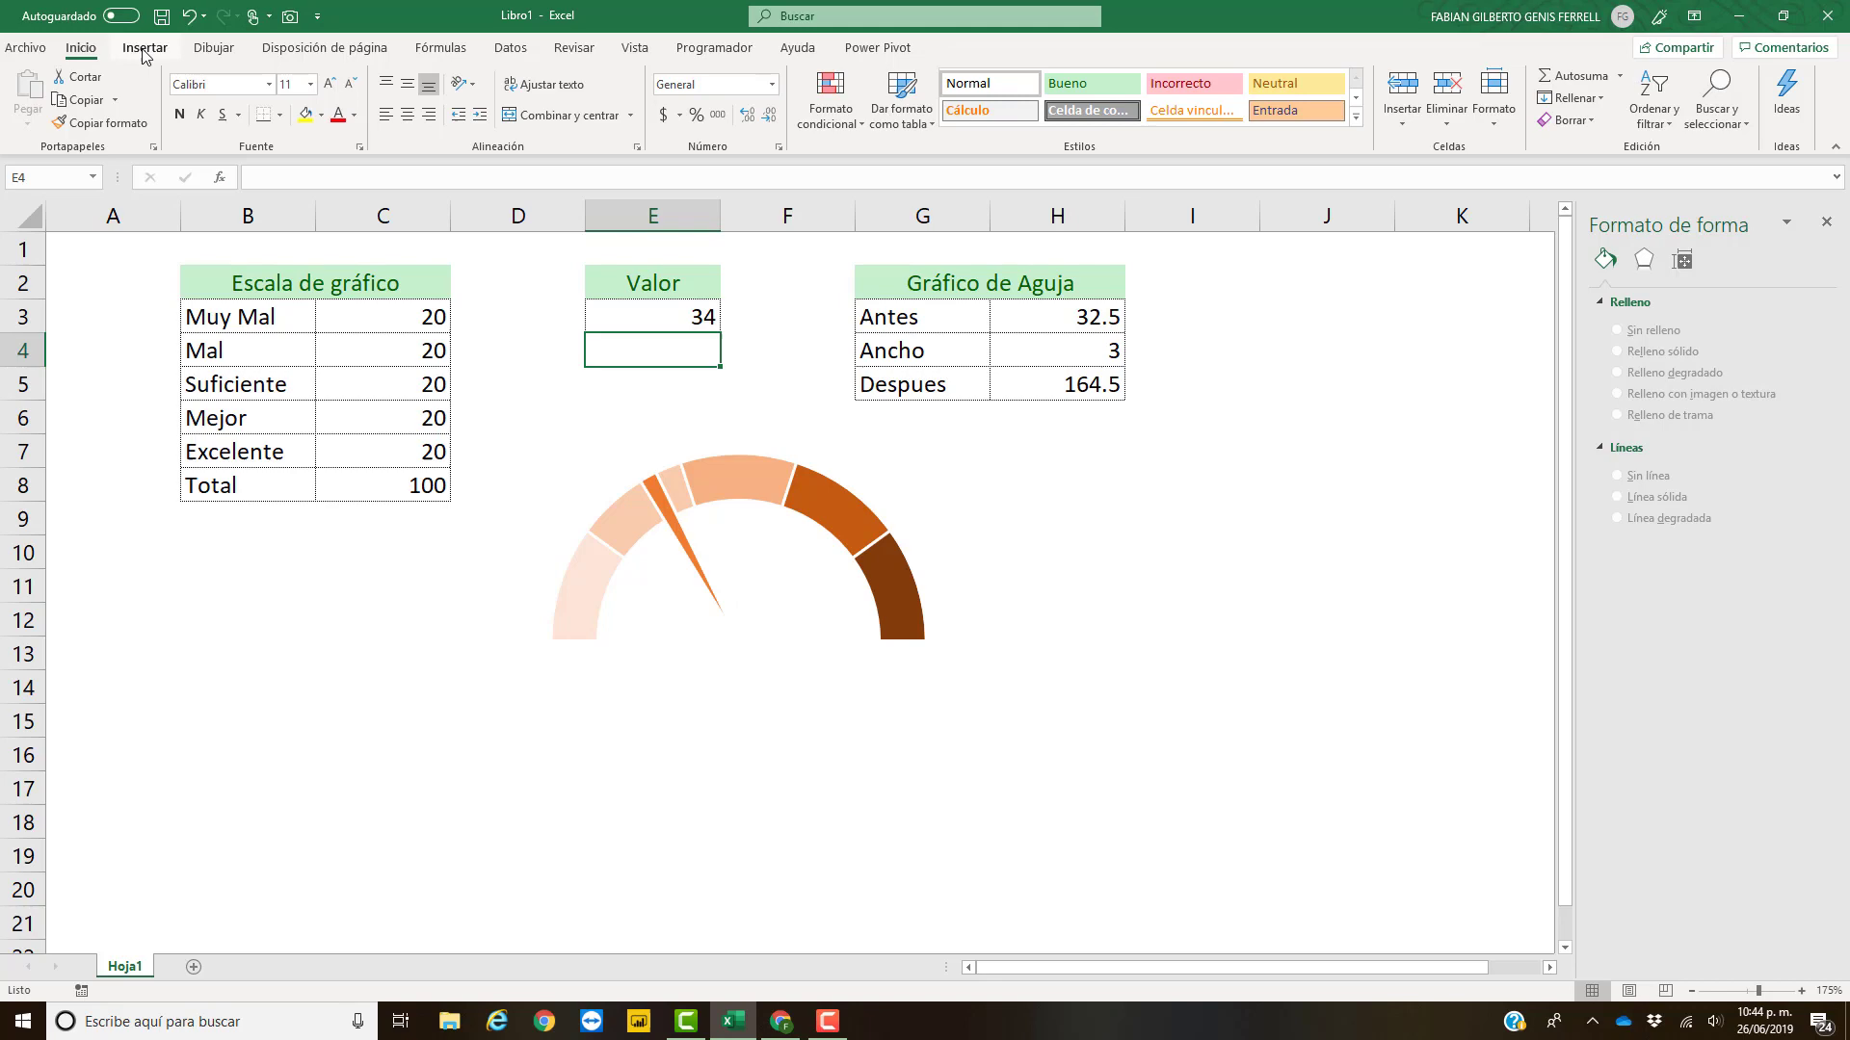
- Draw a rounded rectangle about 1.57 cm wide and 1.13 cm high beside the gauge, and link its text to cell E3 with =$E$3
left_click(144, 48)
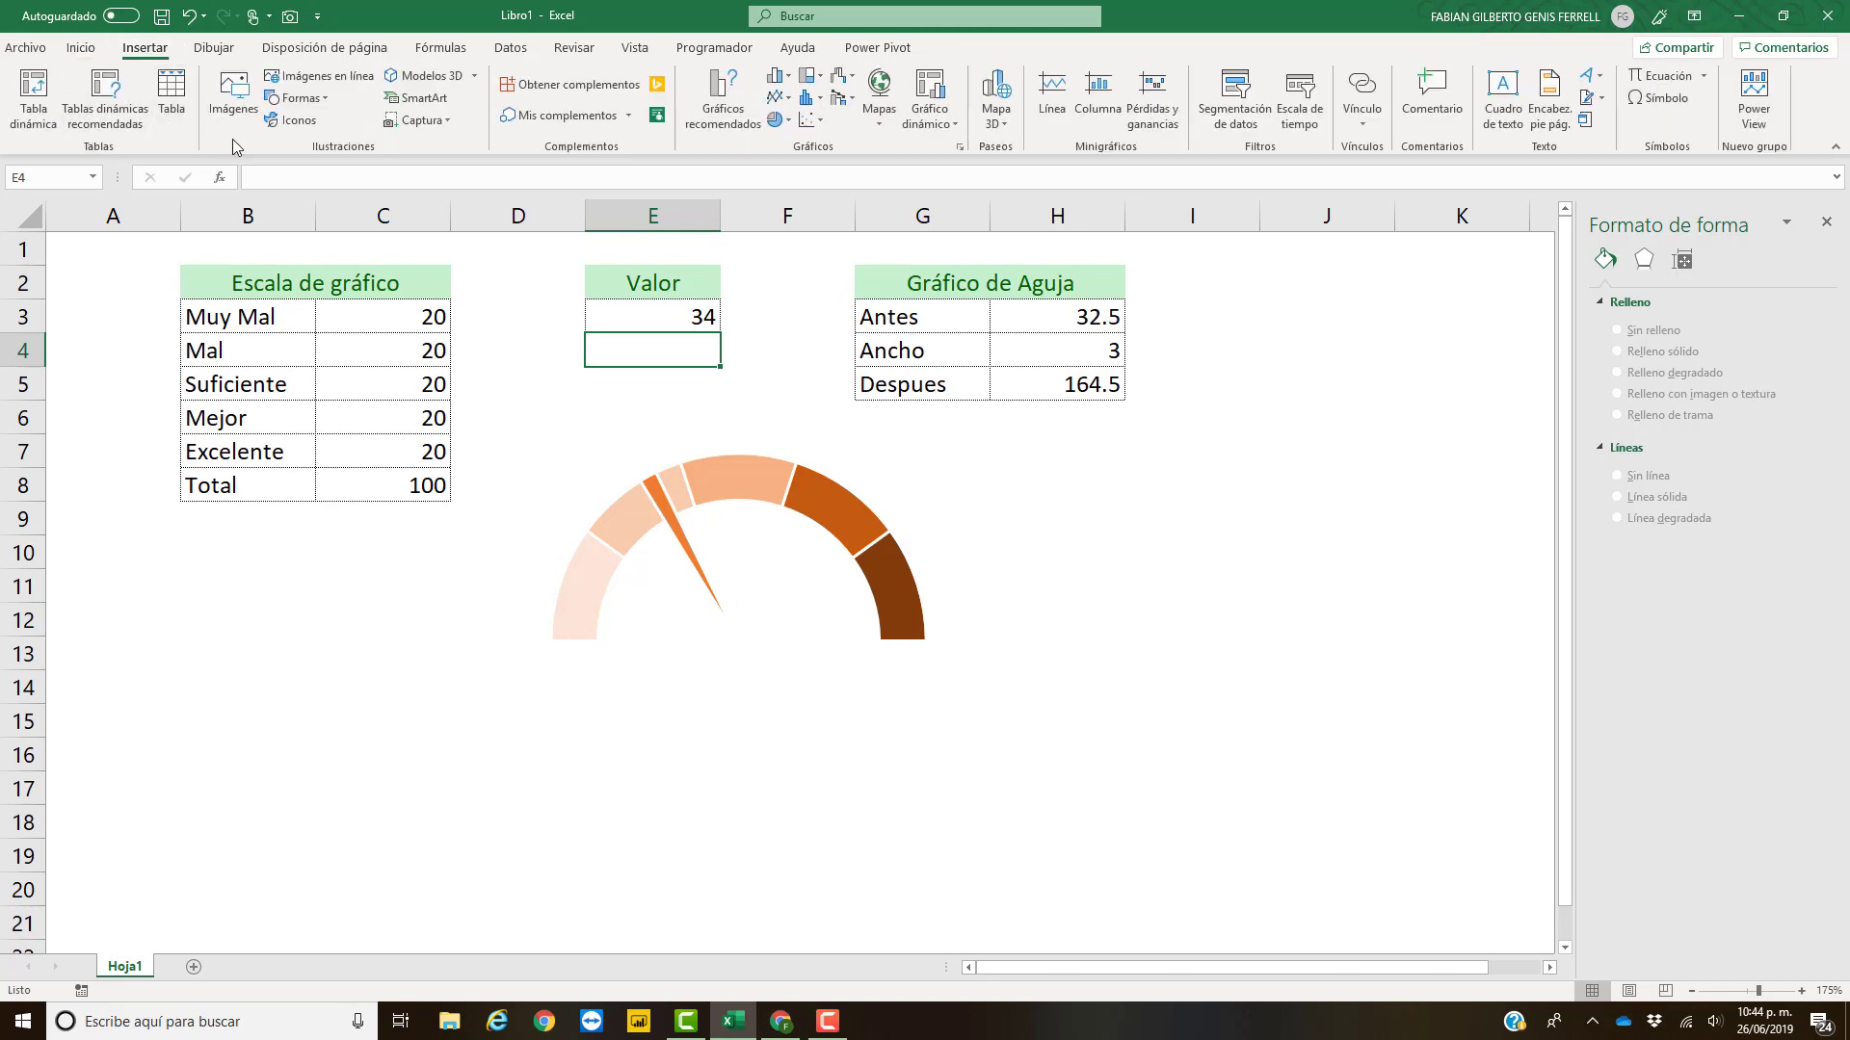
left_click(320, 98)
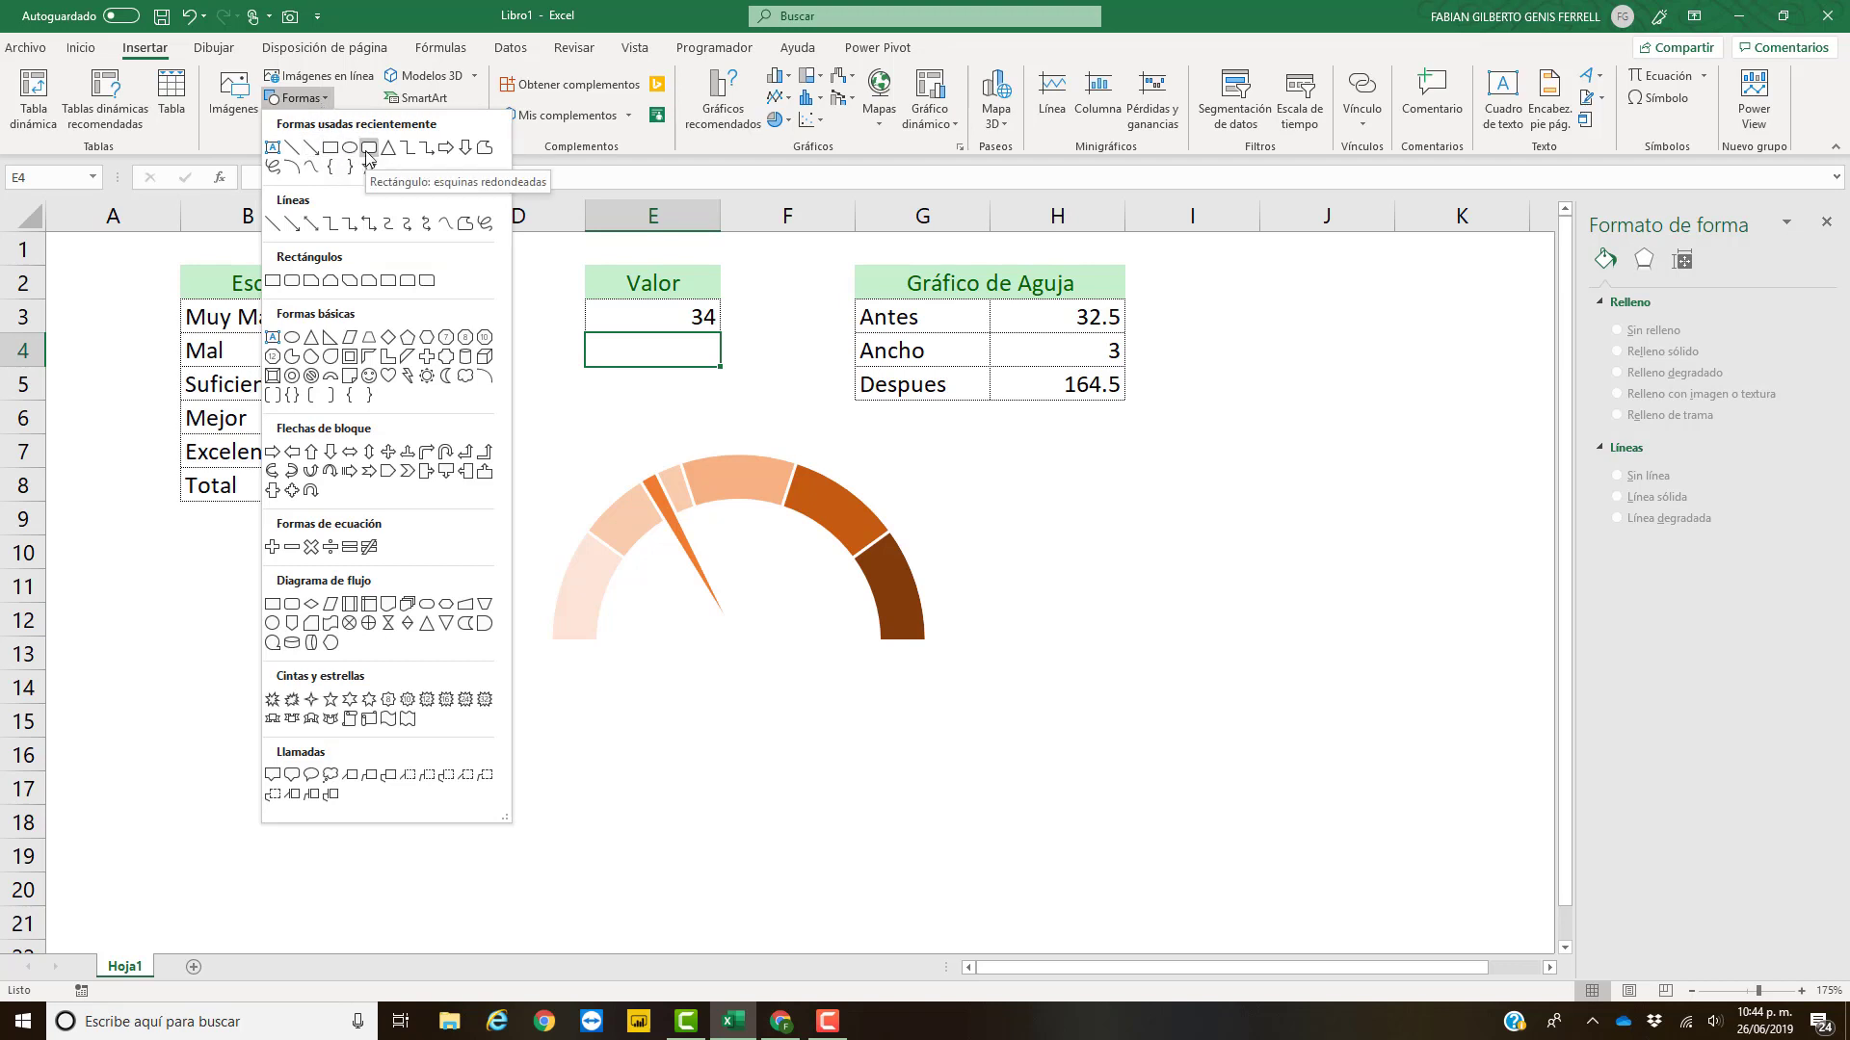
left_click(367, 149)
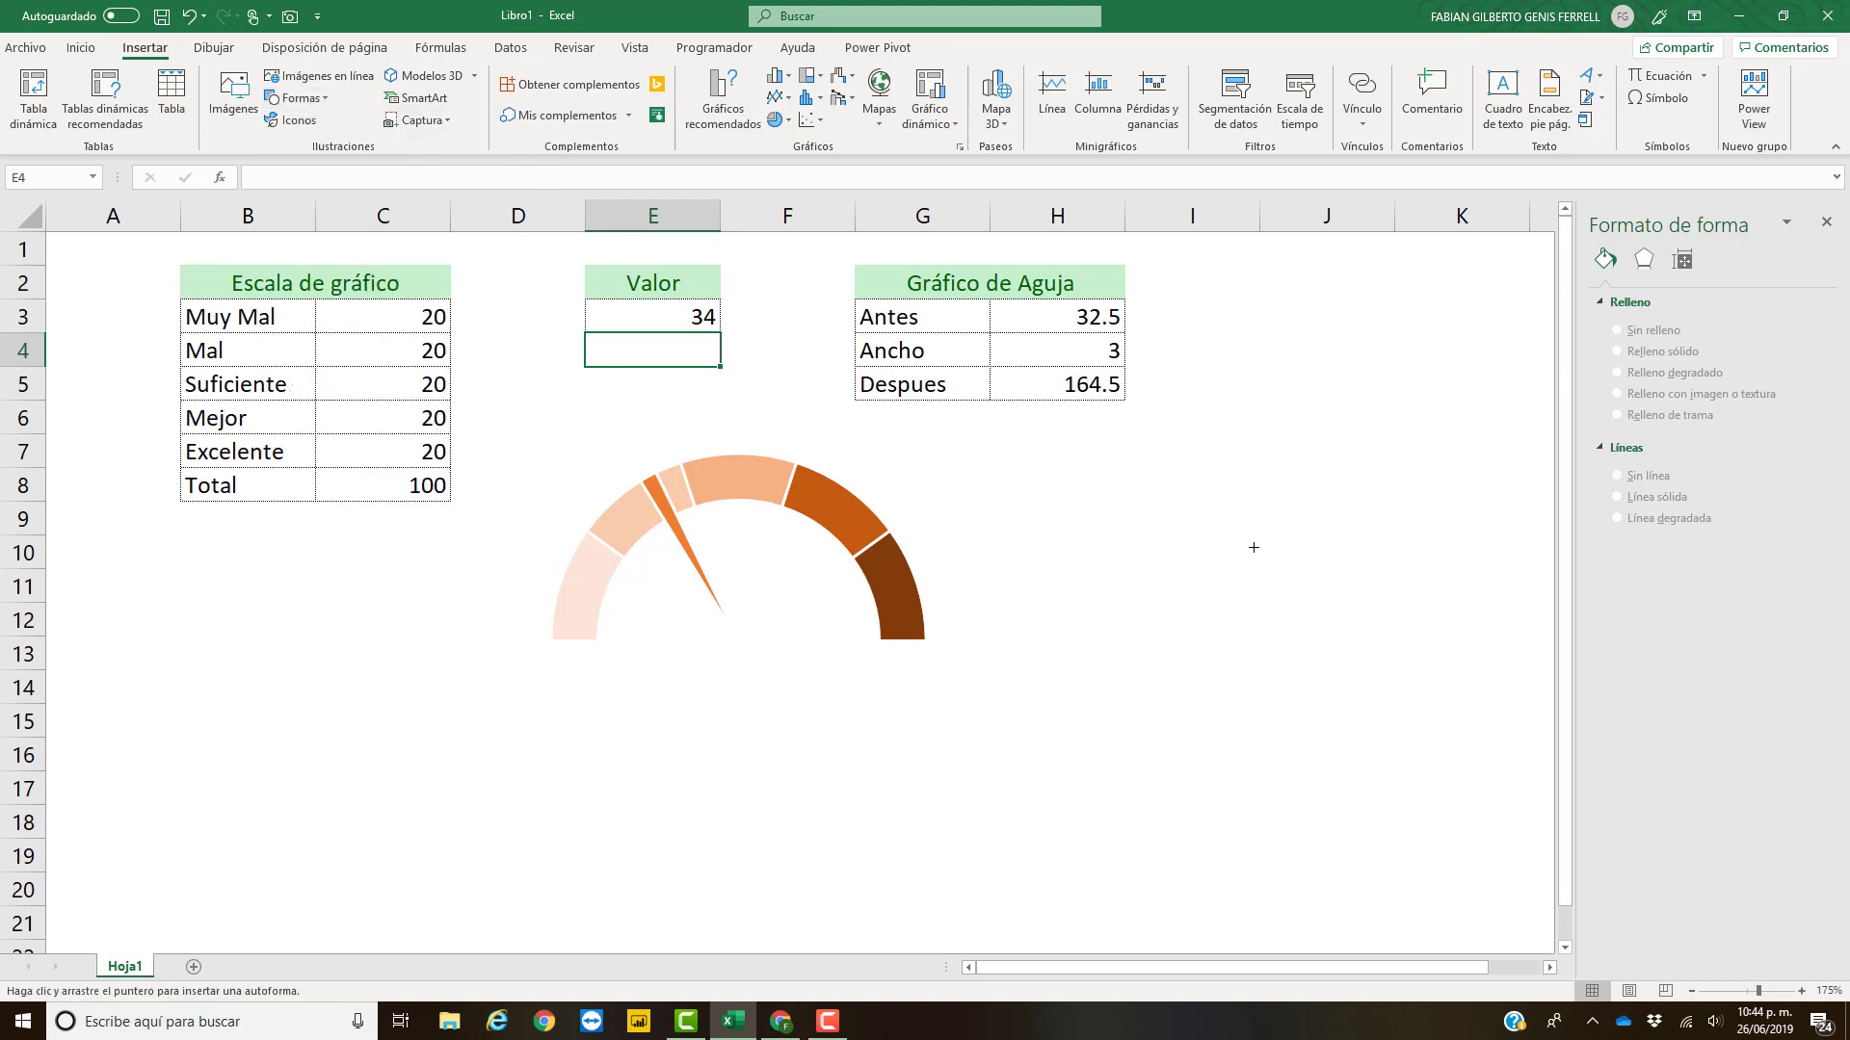
left_click_drag(1253, 547, 1353, 620)
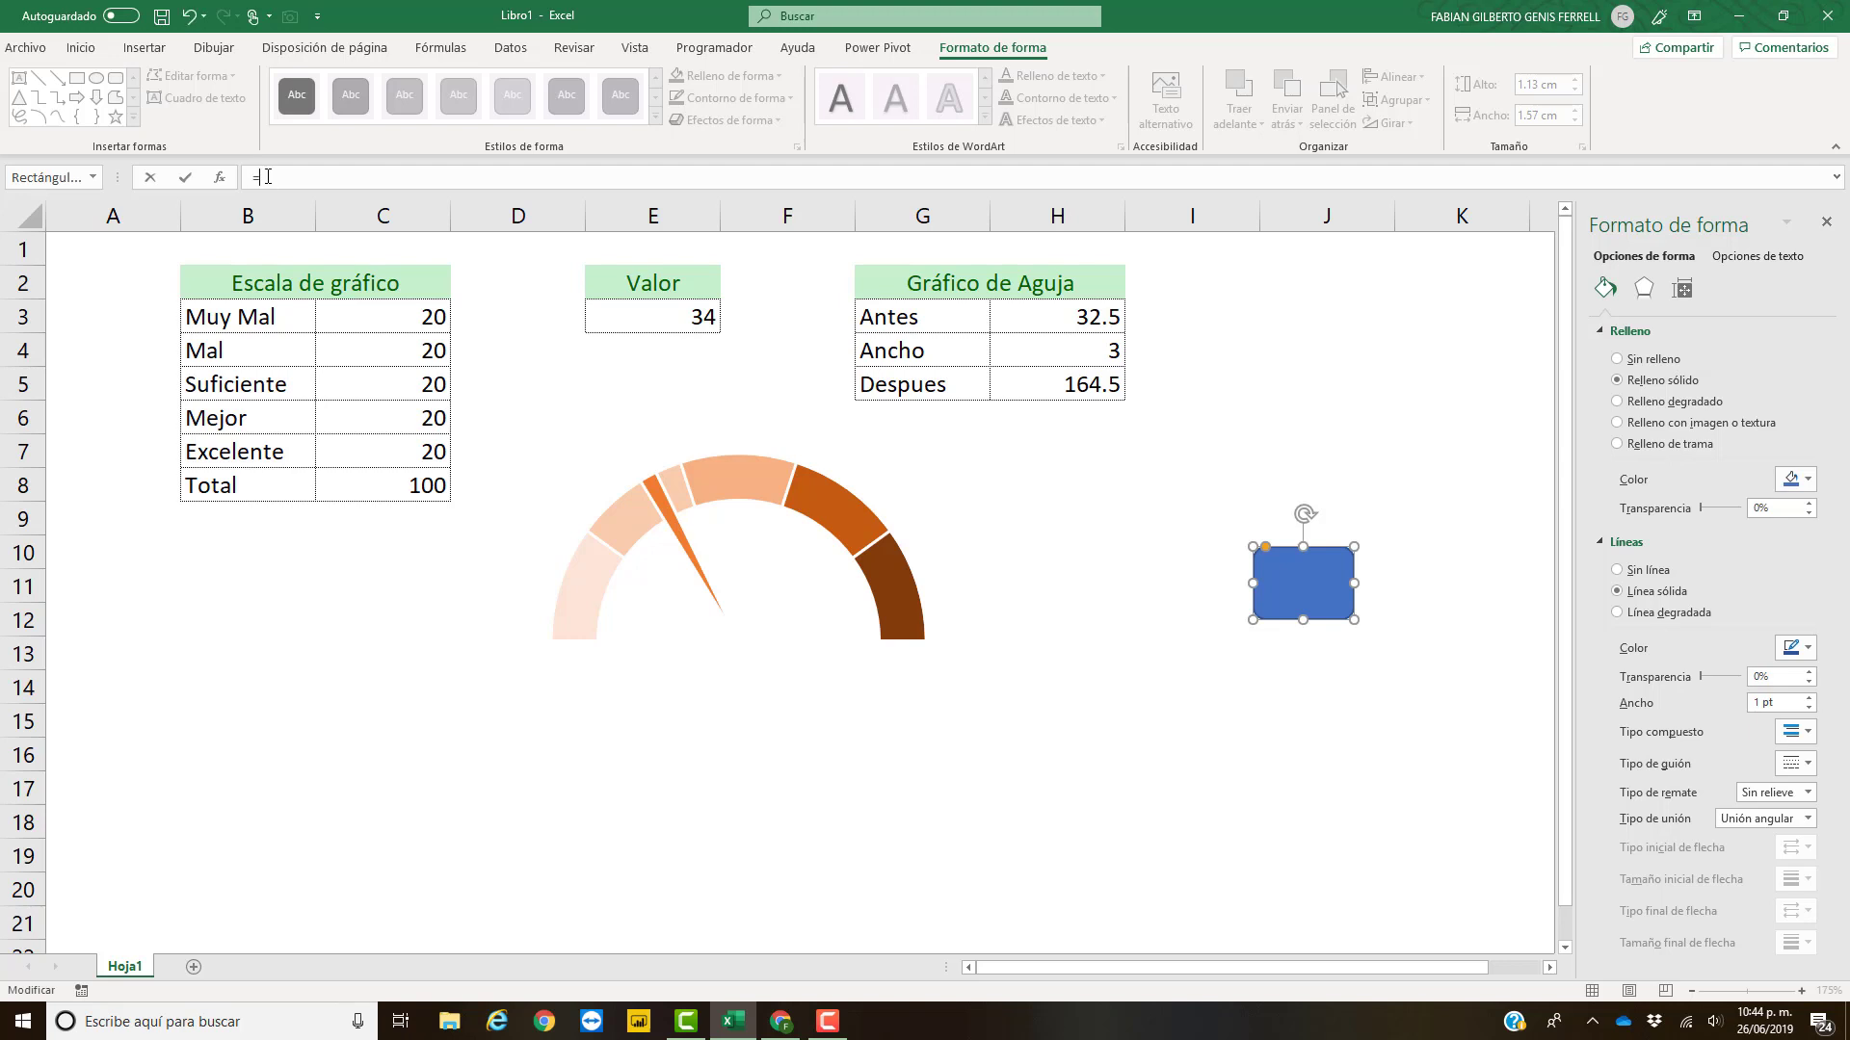
left_click(634, 325)
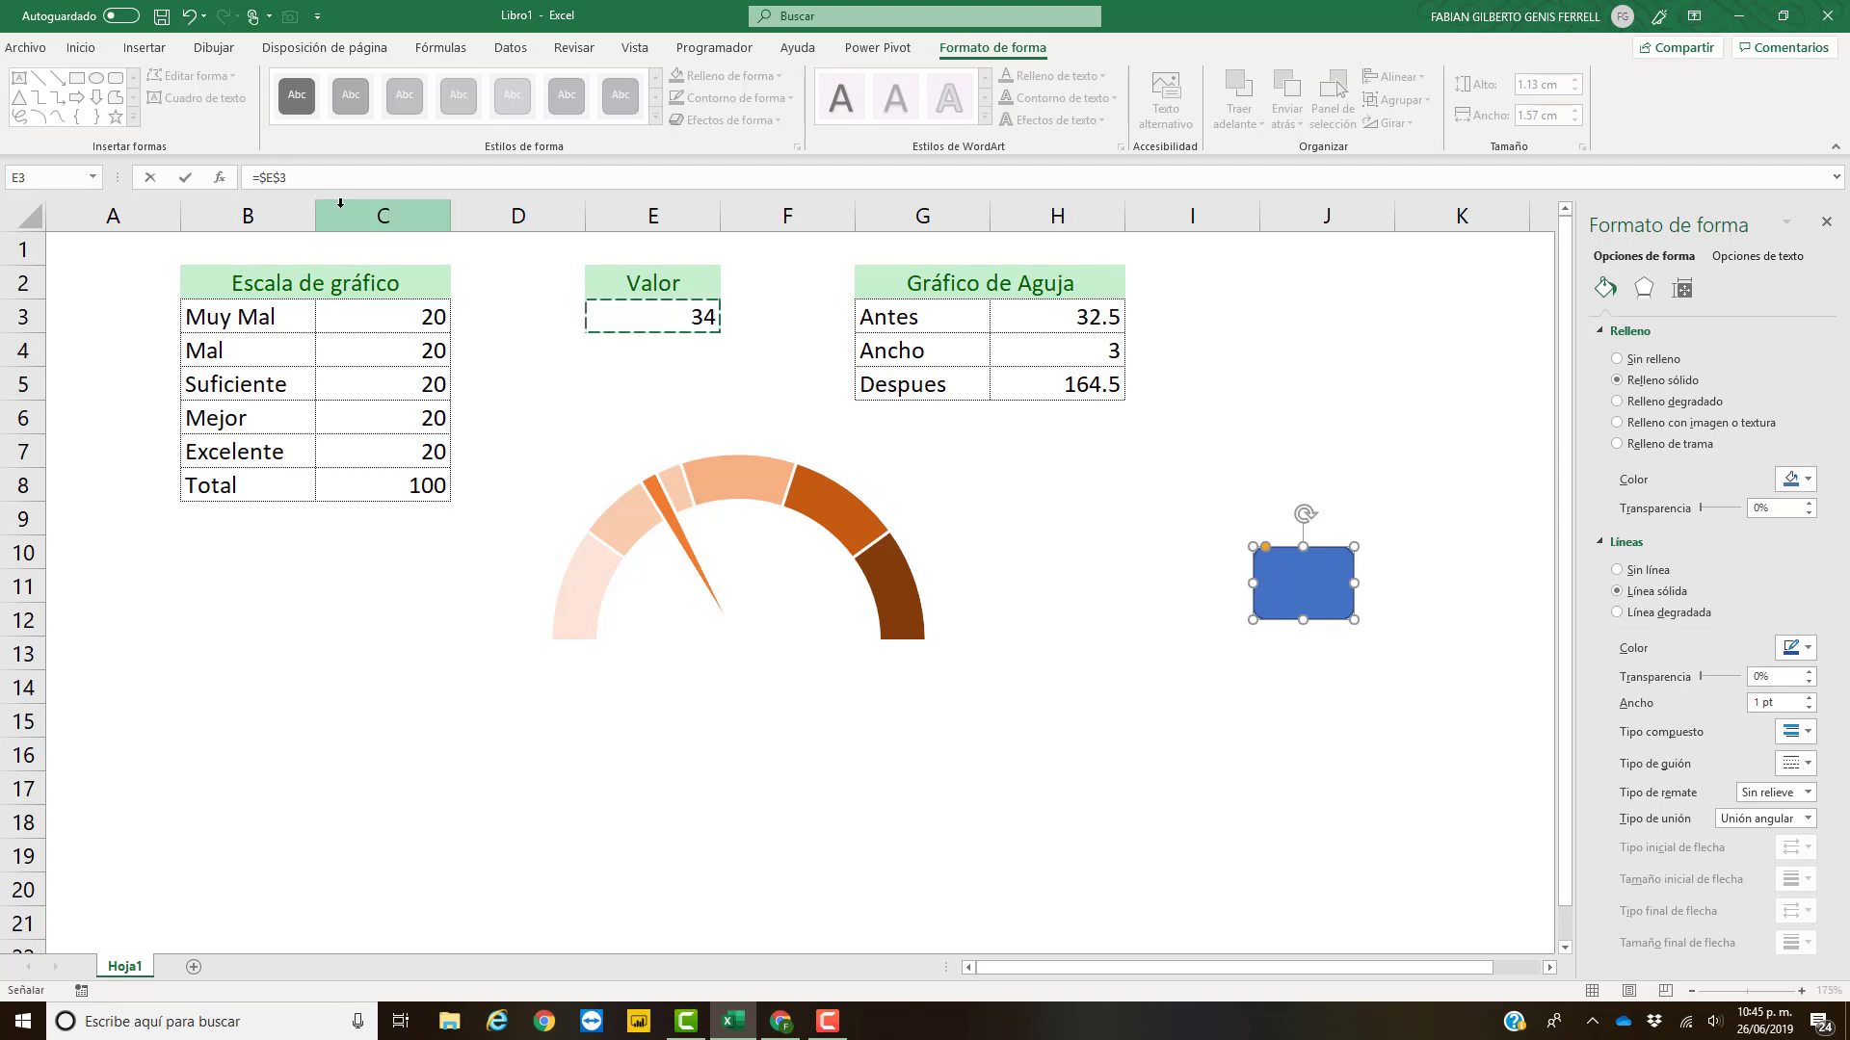
key("Return")
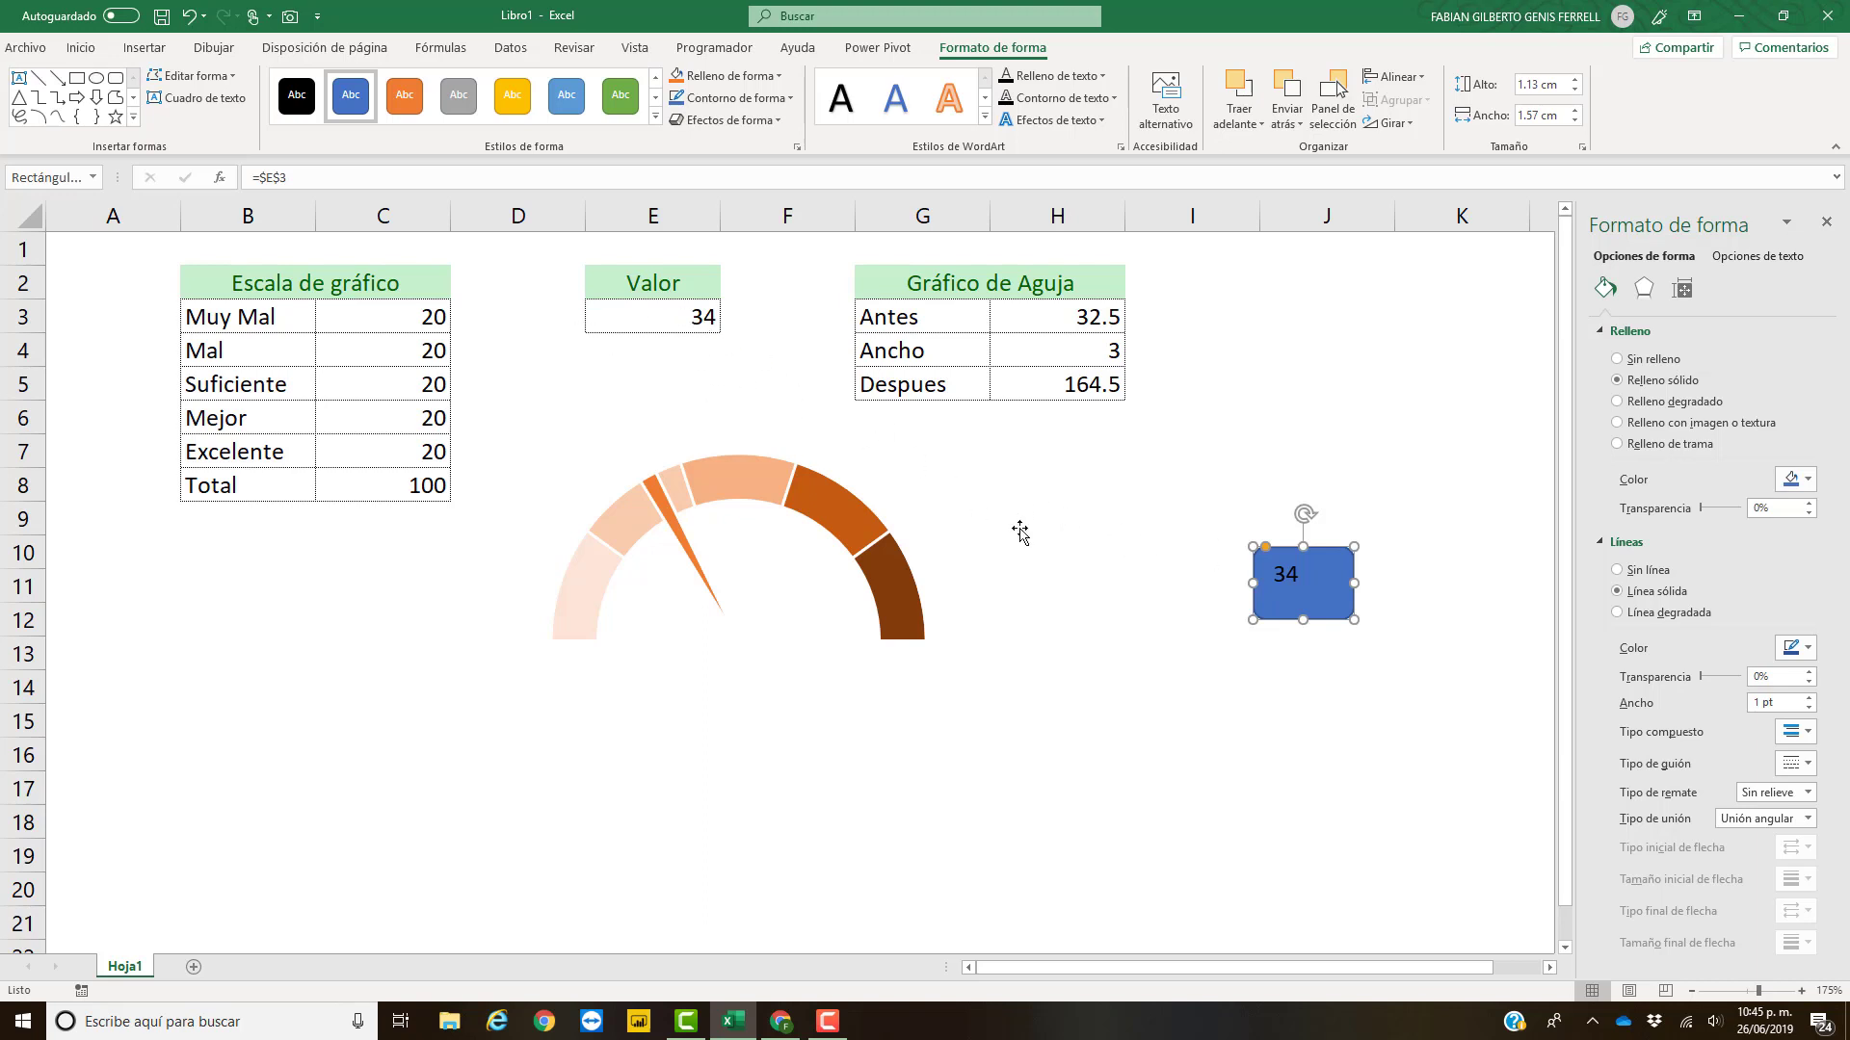
- Center the rounded rectangle's text vertically and horizontally, and format it as 14 pt, white and bold
left_click(81, 48)
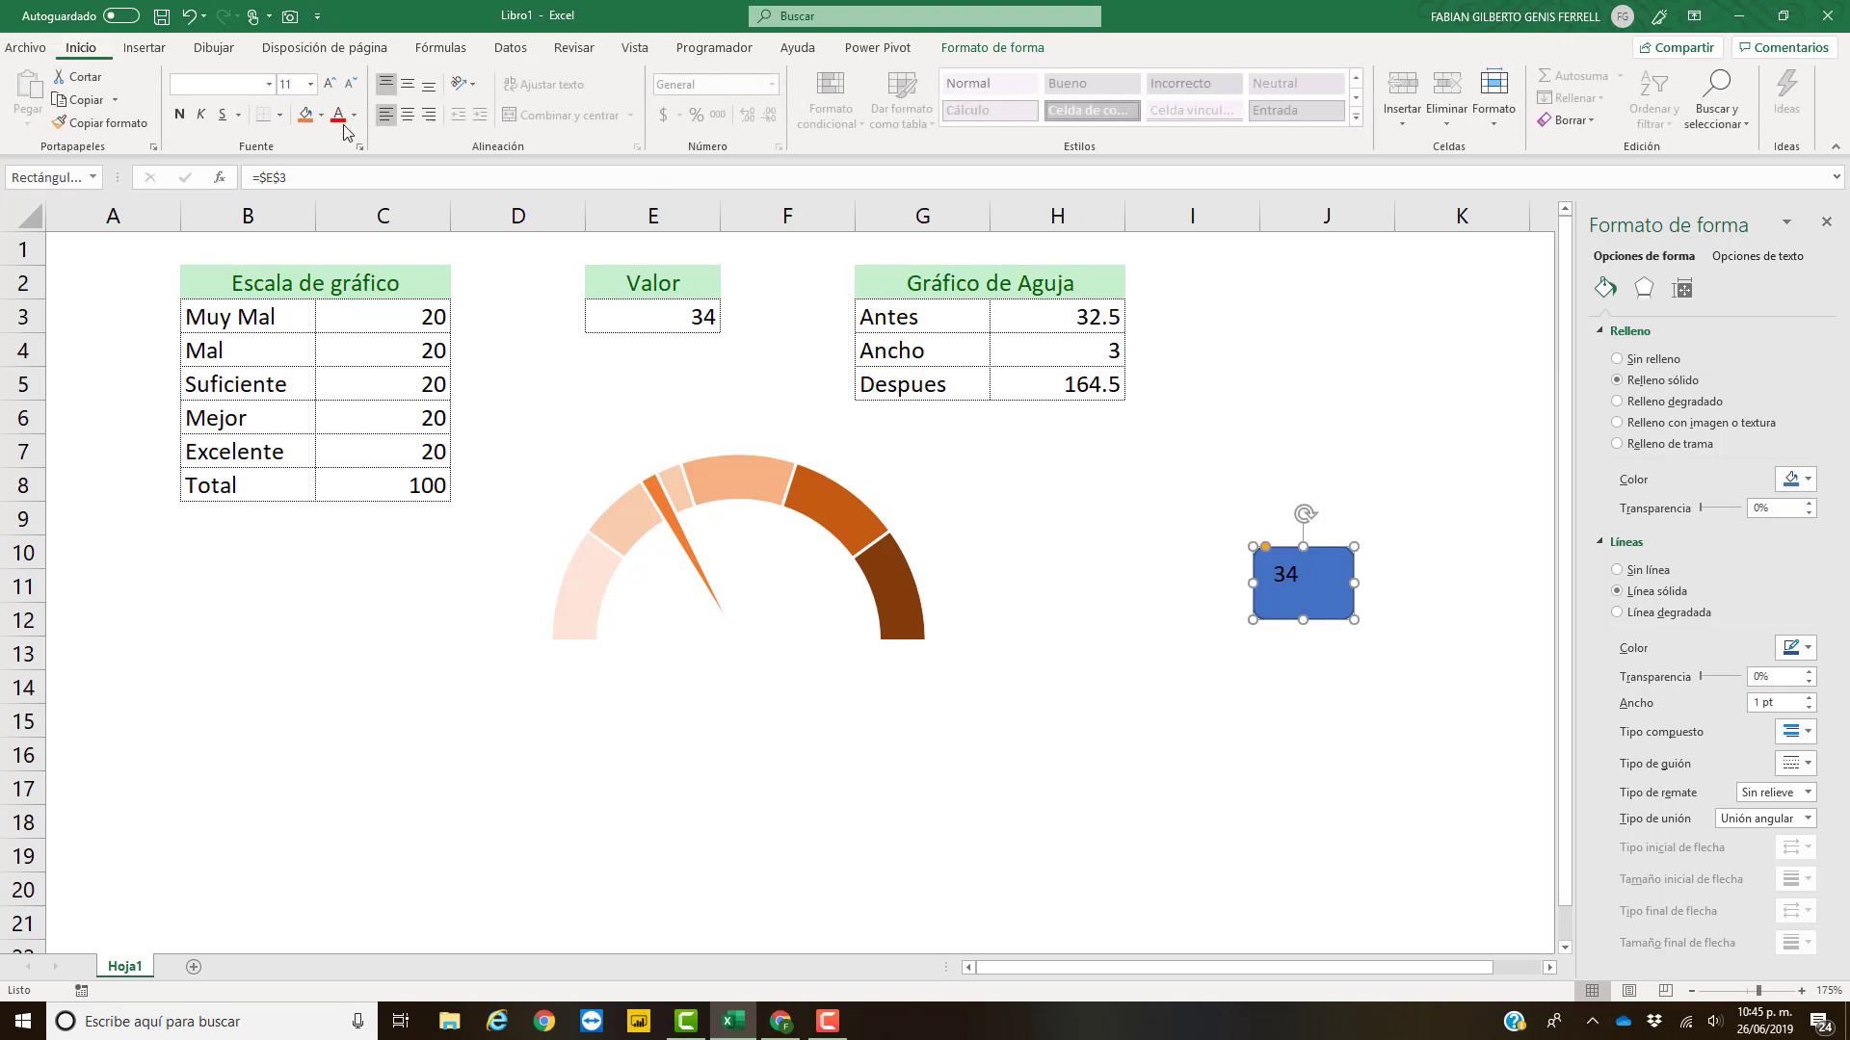
left_click(408, 84)
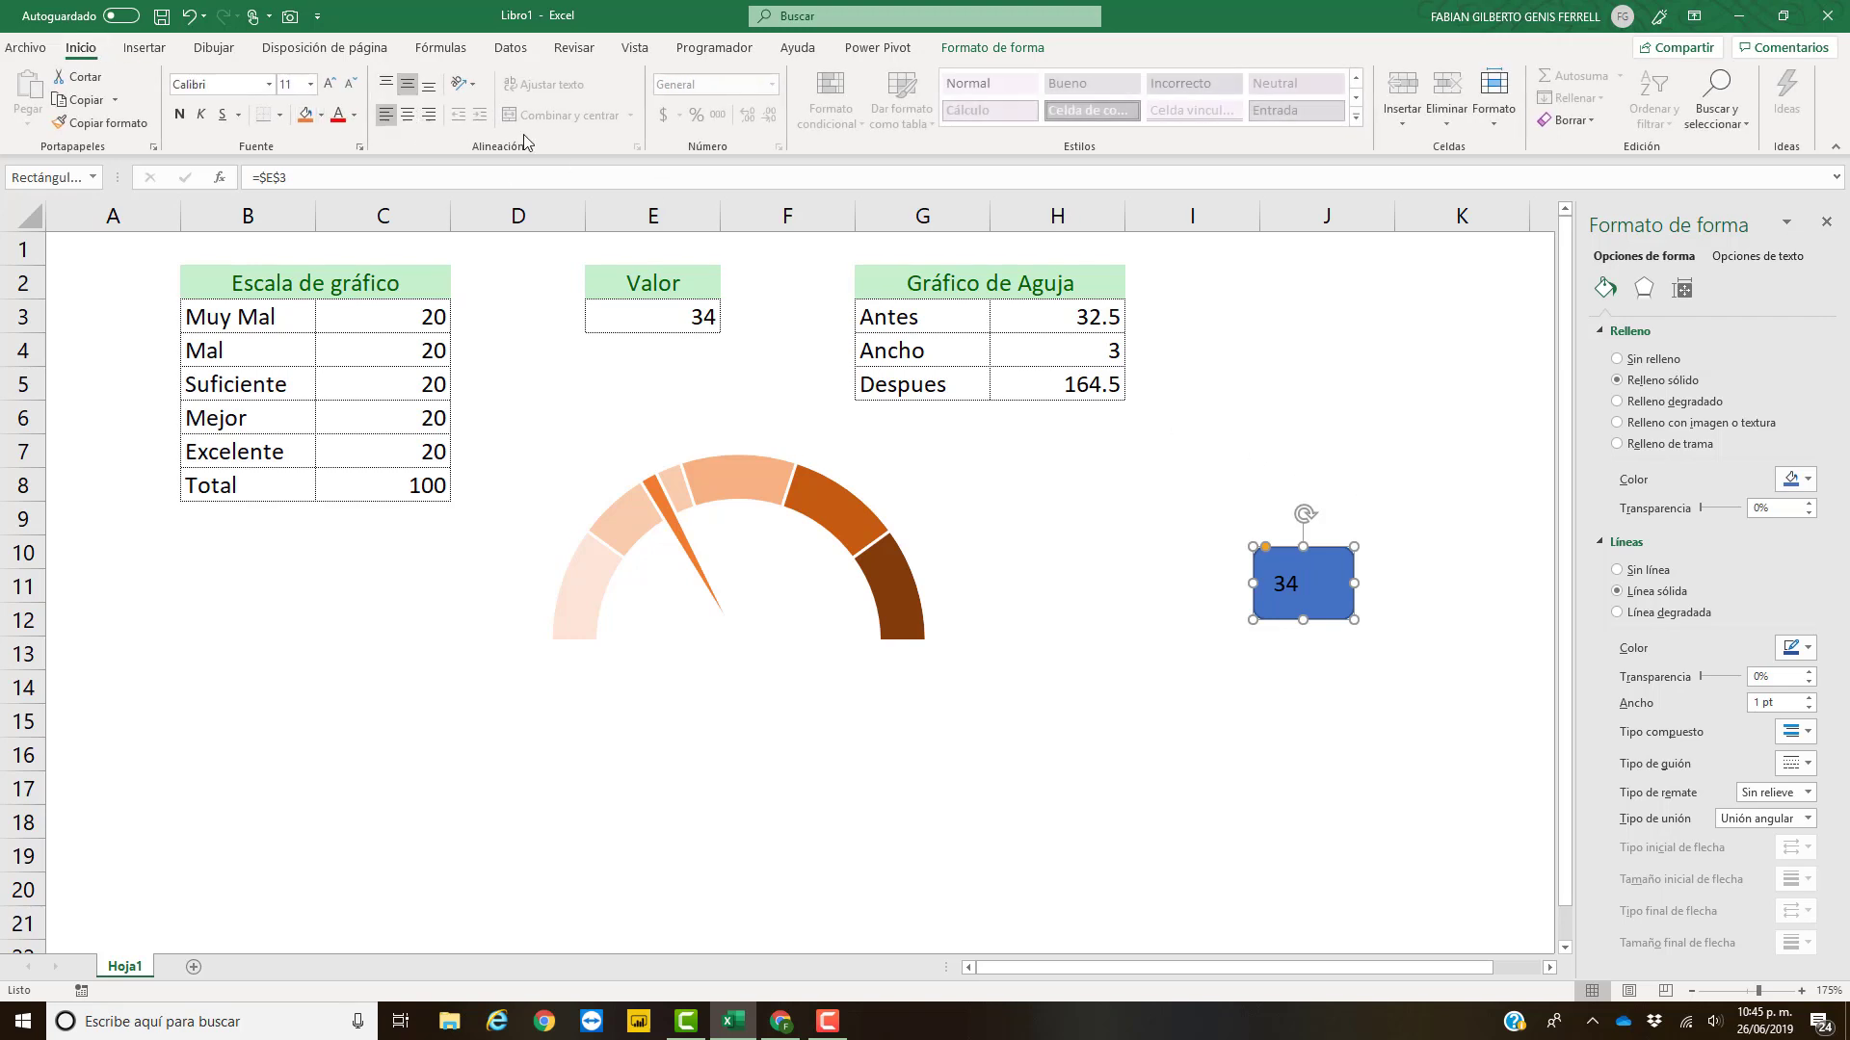
left_click(408, 114)
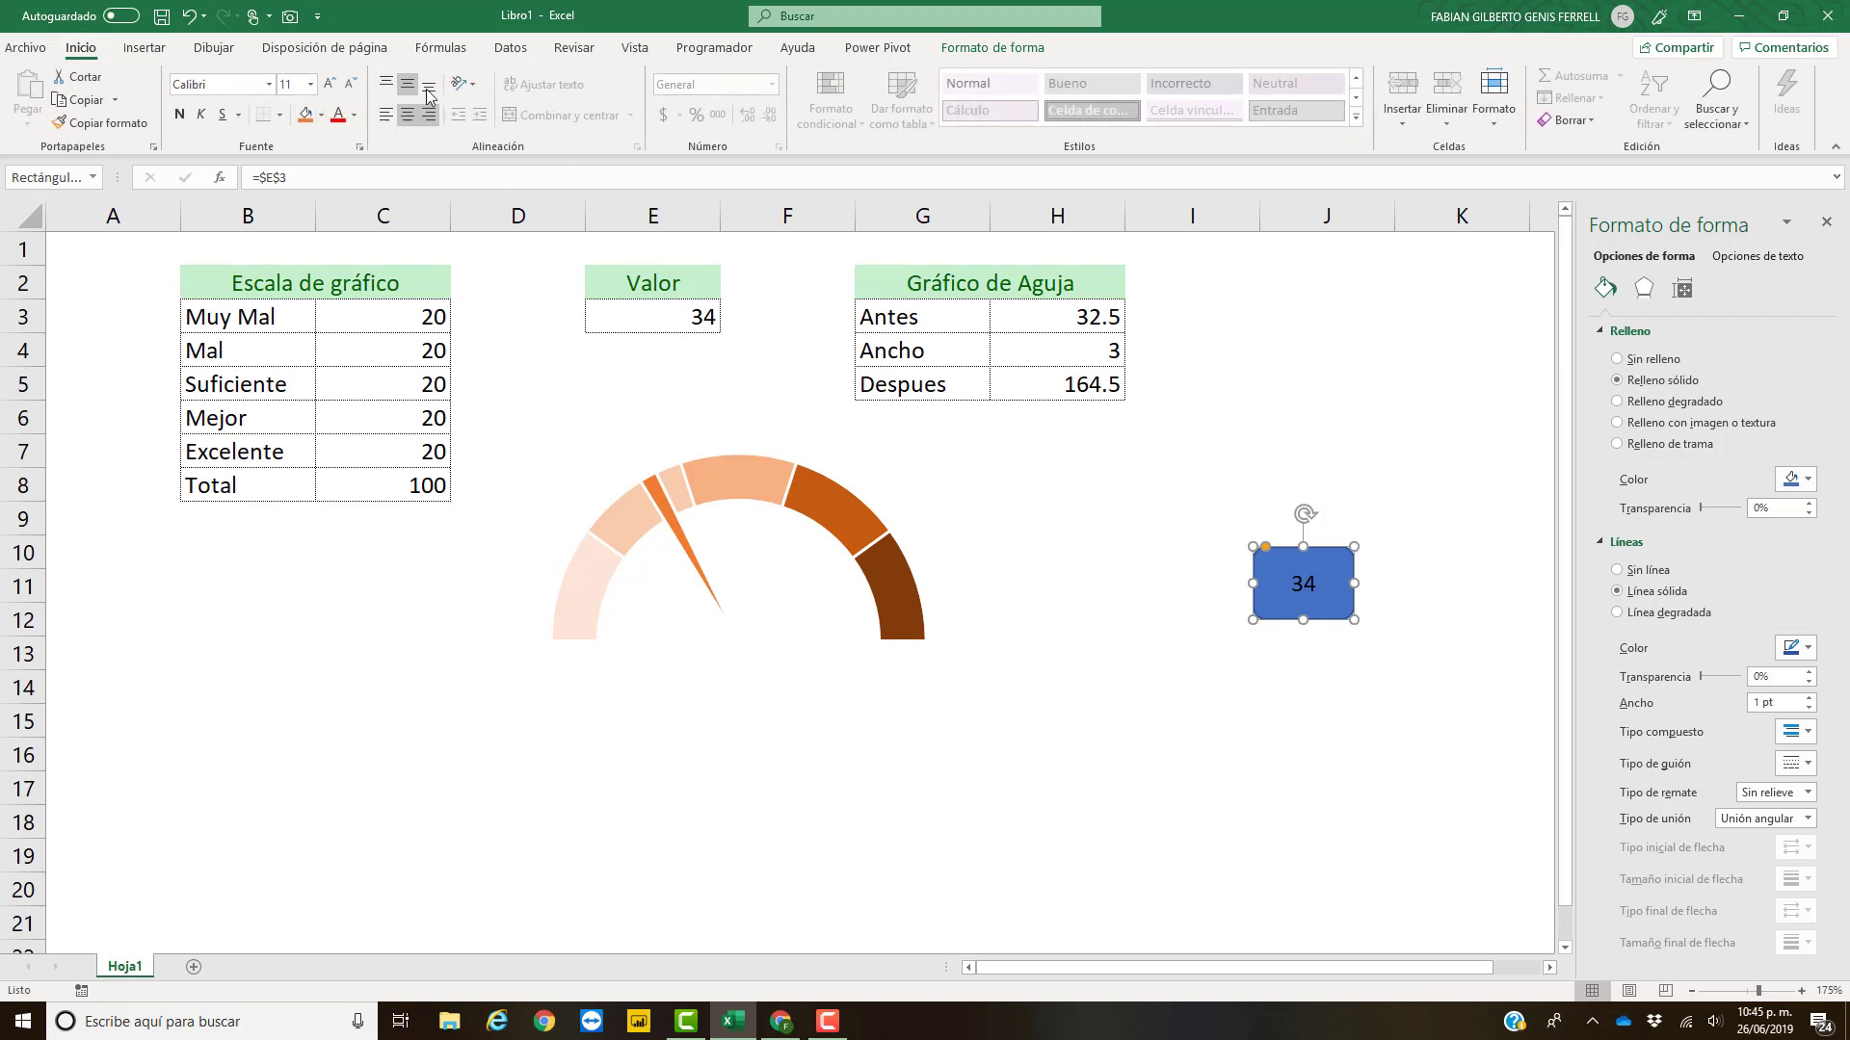
left_click(329, 84)
left_click(329, 84)
left_click(353, 115)
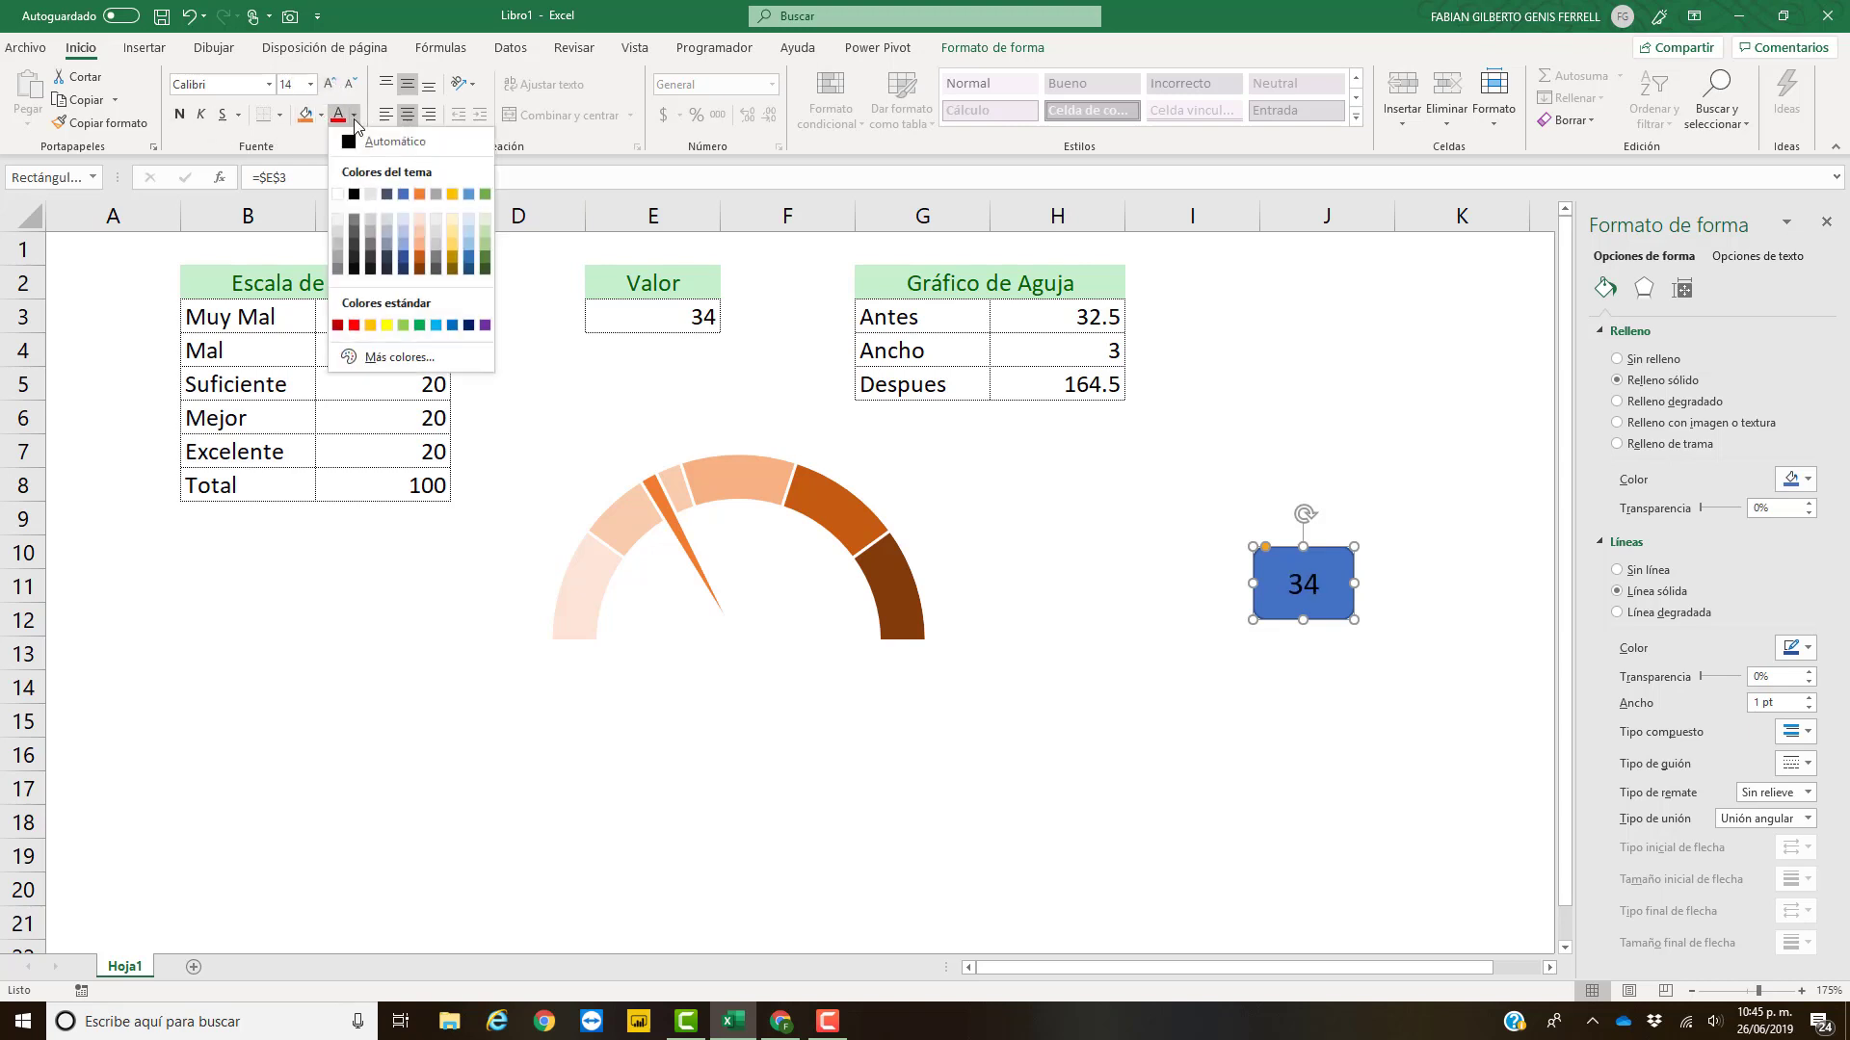
left_click(338, 196)
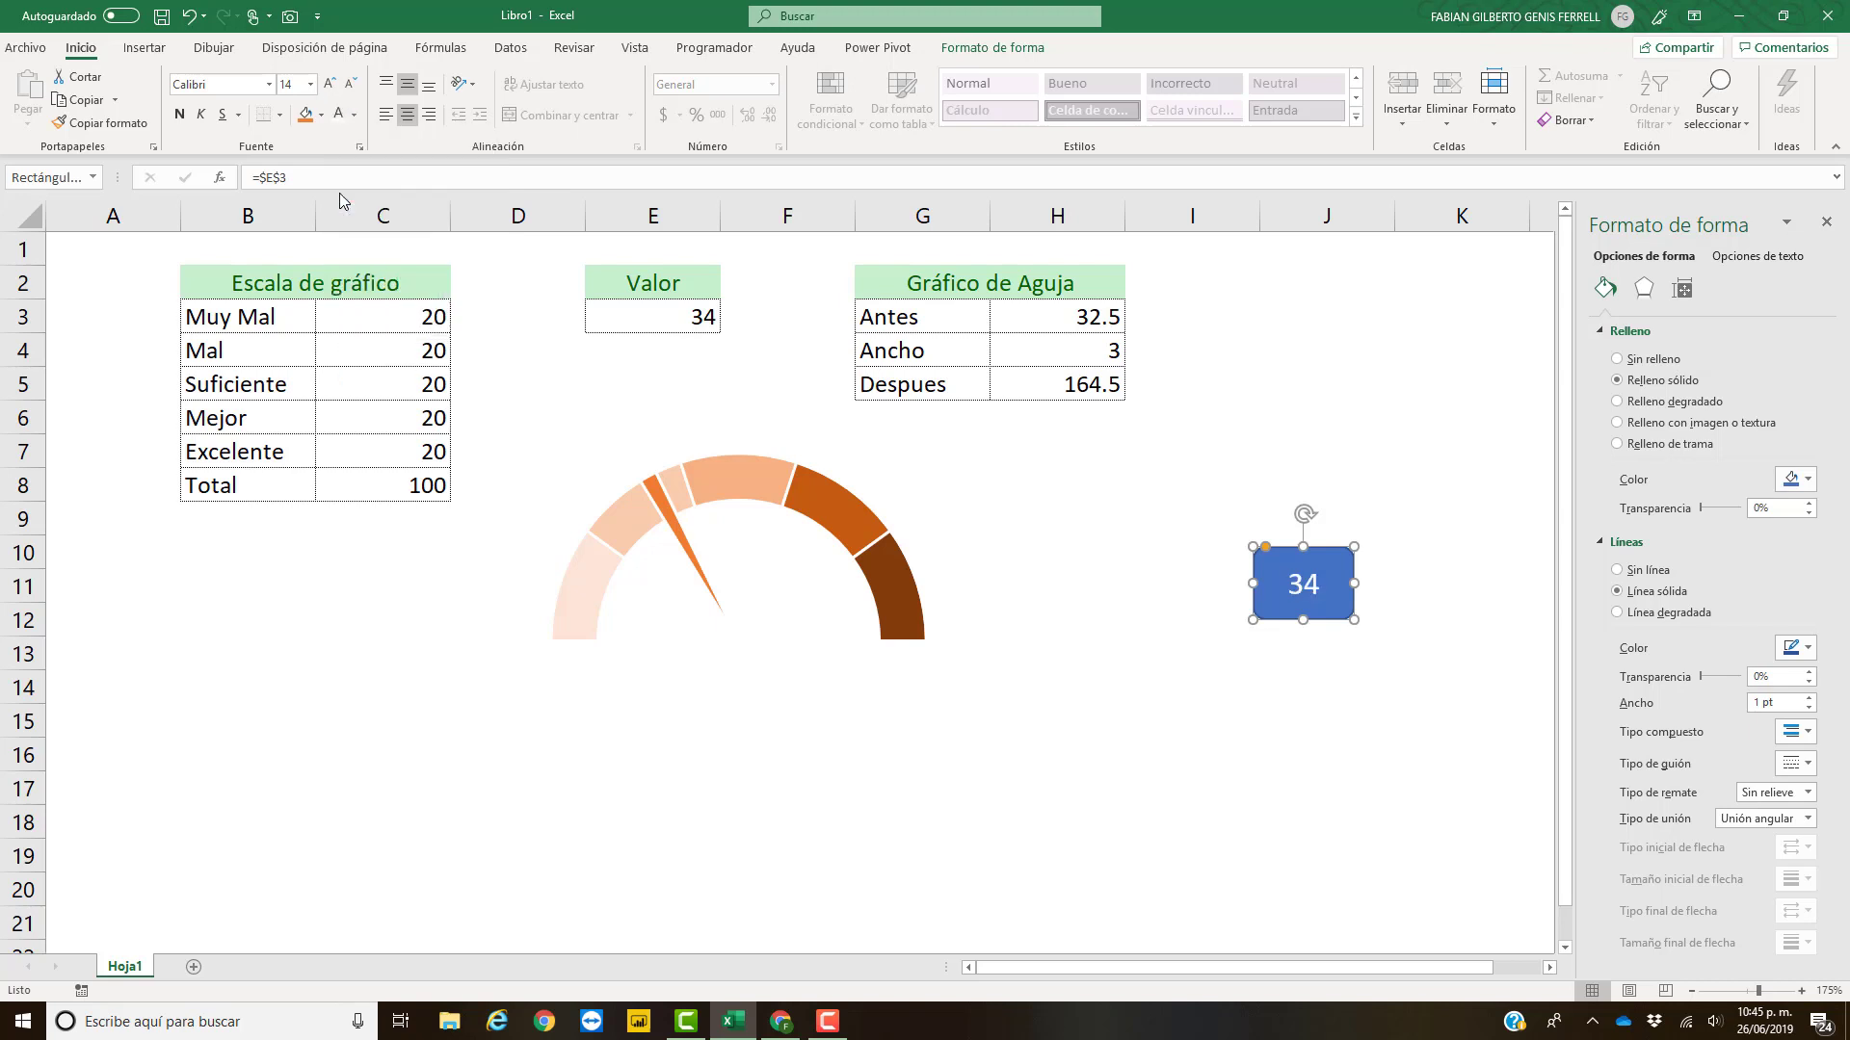
left_click(179, 115)
- Set the Valor in cell E3 to 68 to test the number in the linked shape
left_click(683, 320)
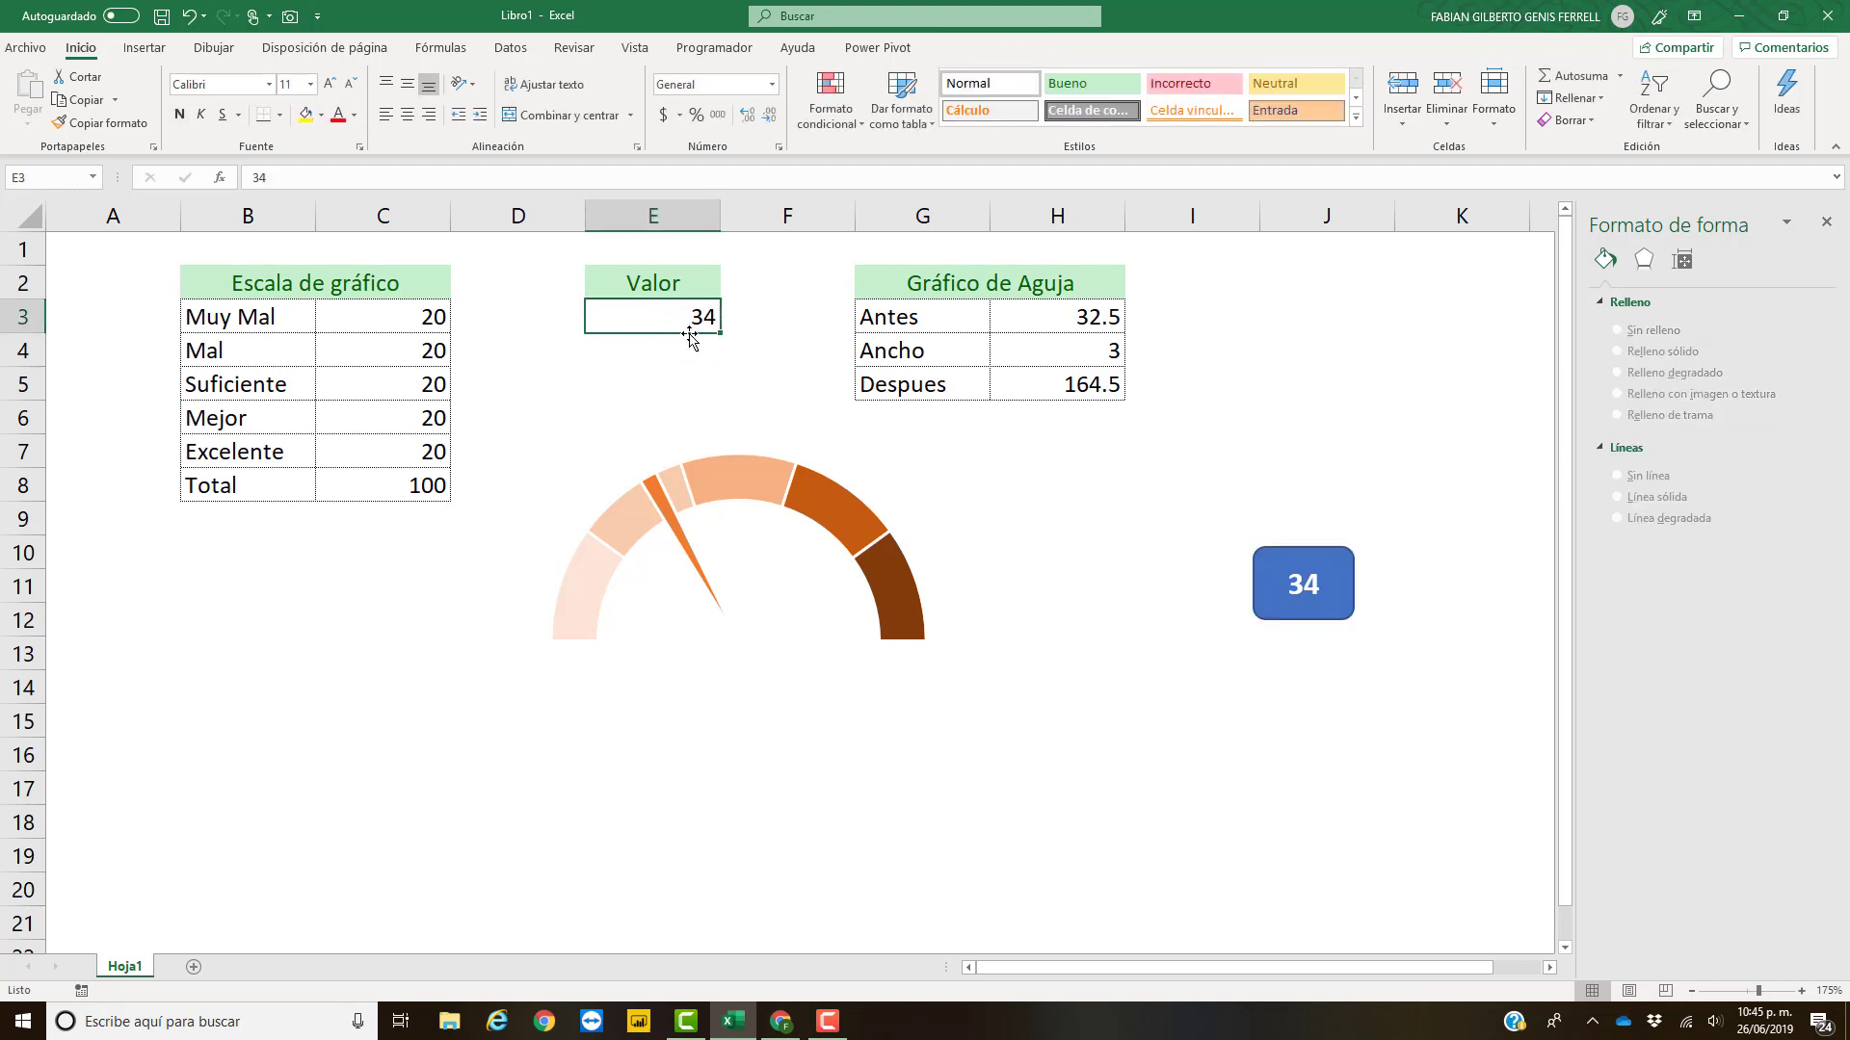
type("68")
key("Return")
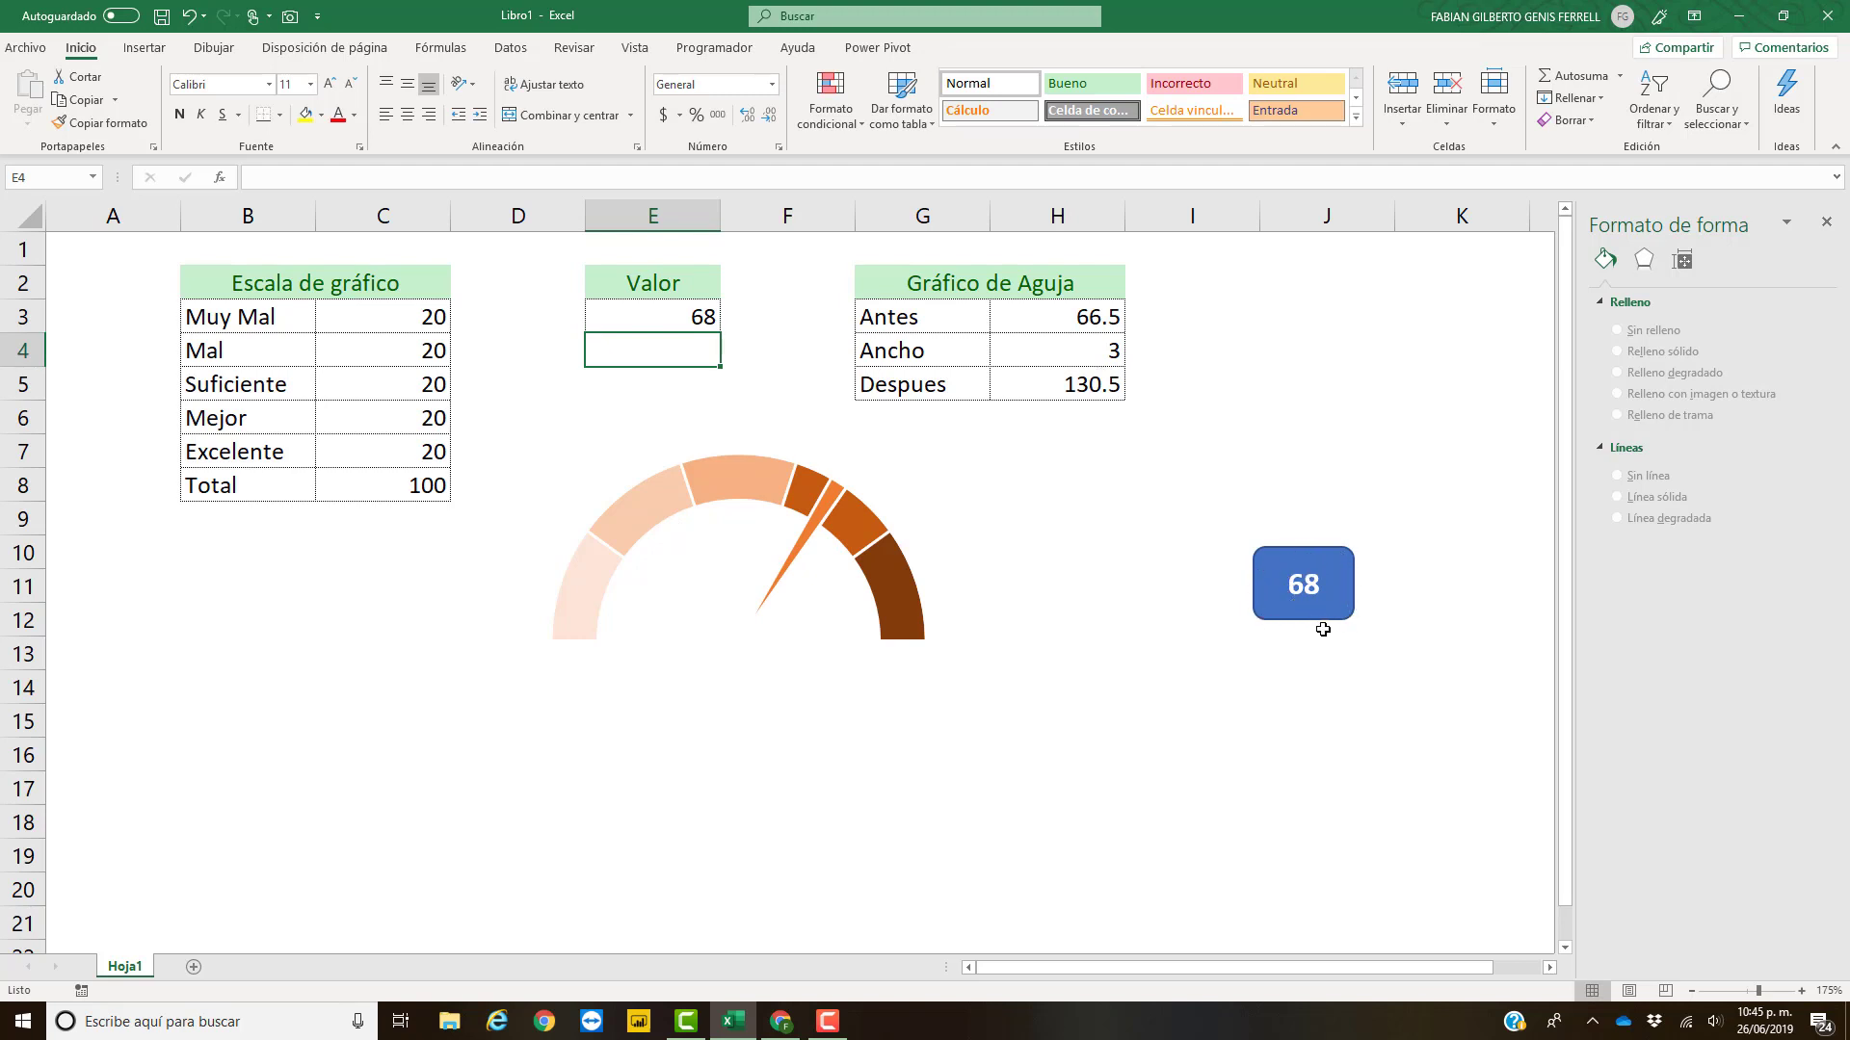
- Move the linked shape over the needle's base in the middle of the gauge, and set the Valor in cell E3 to 50
left_click_drag(1344, 566, 777, 588)
left_click(701, 315)
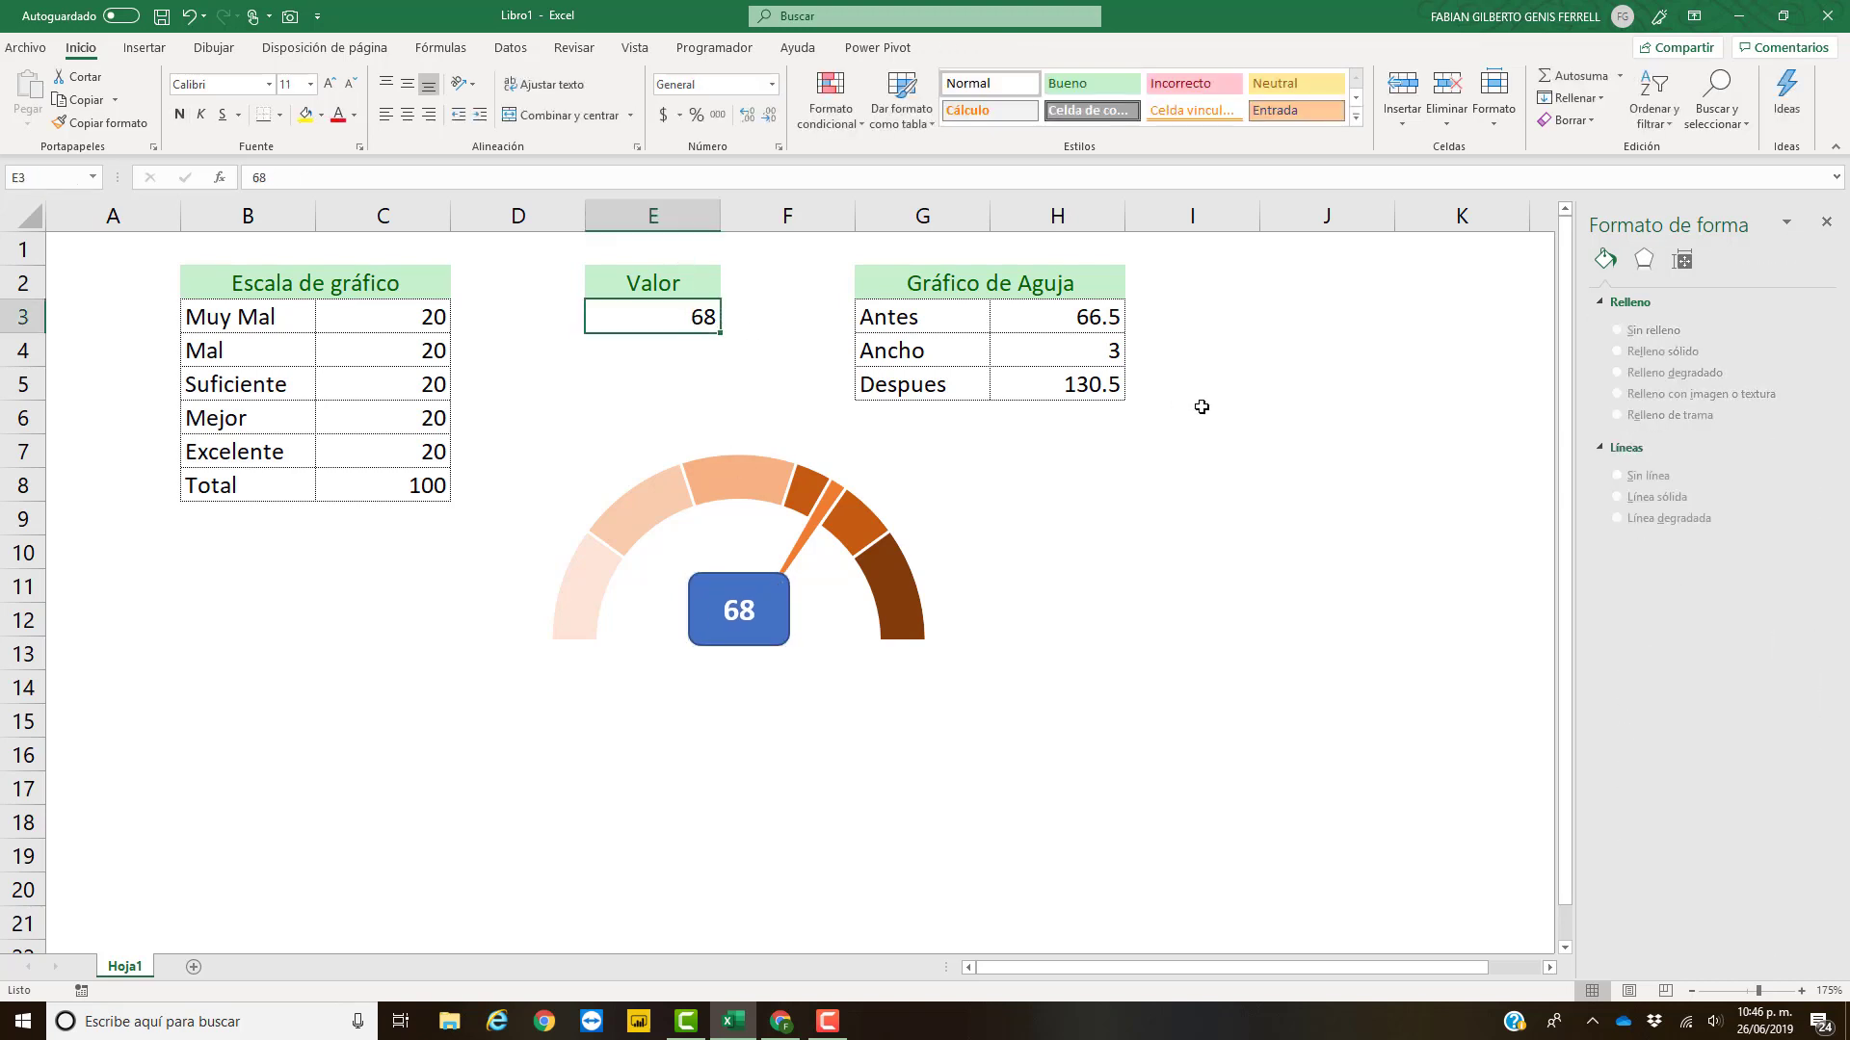
type("50")
key("Return")
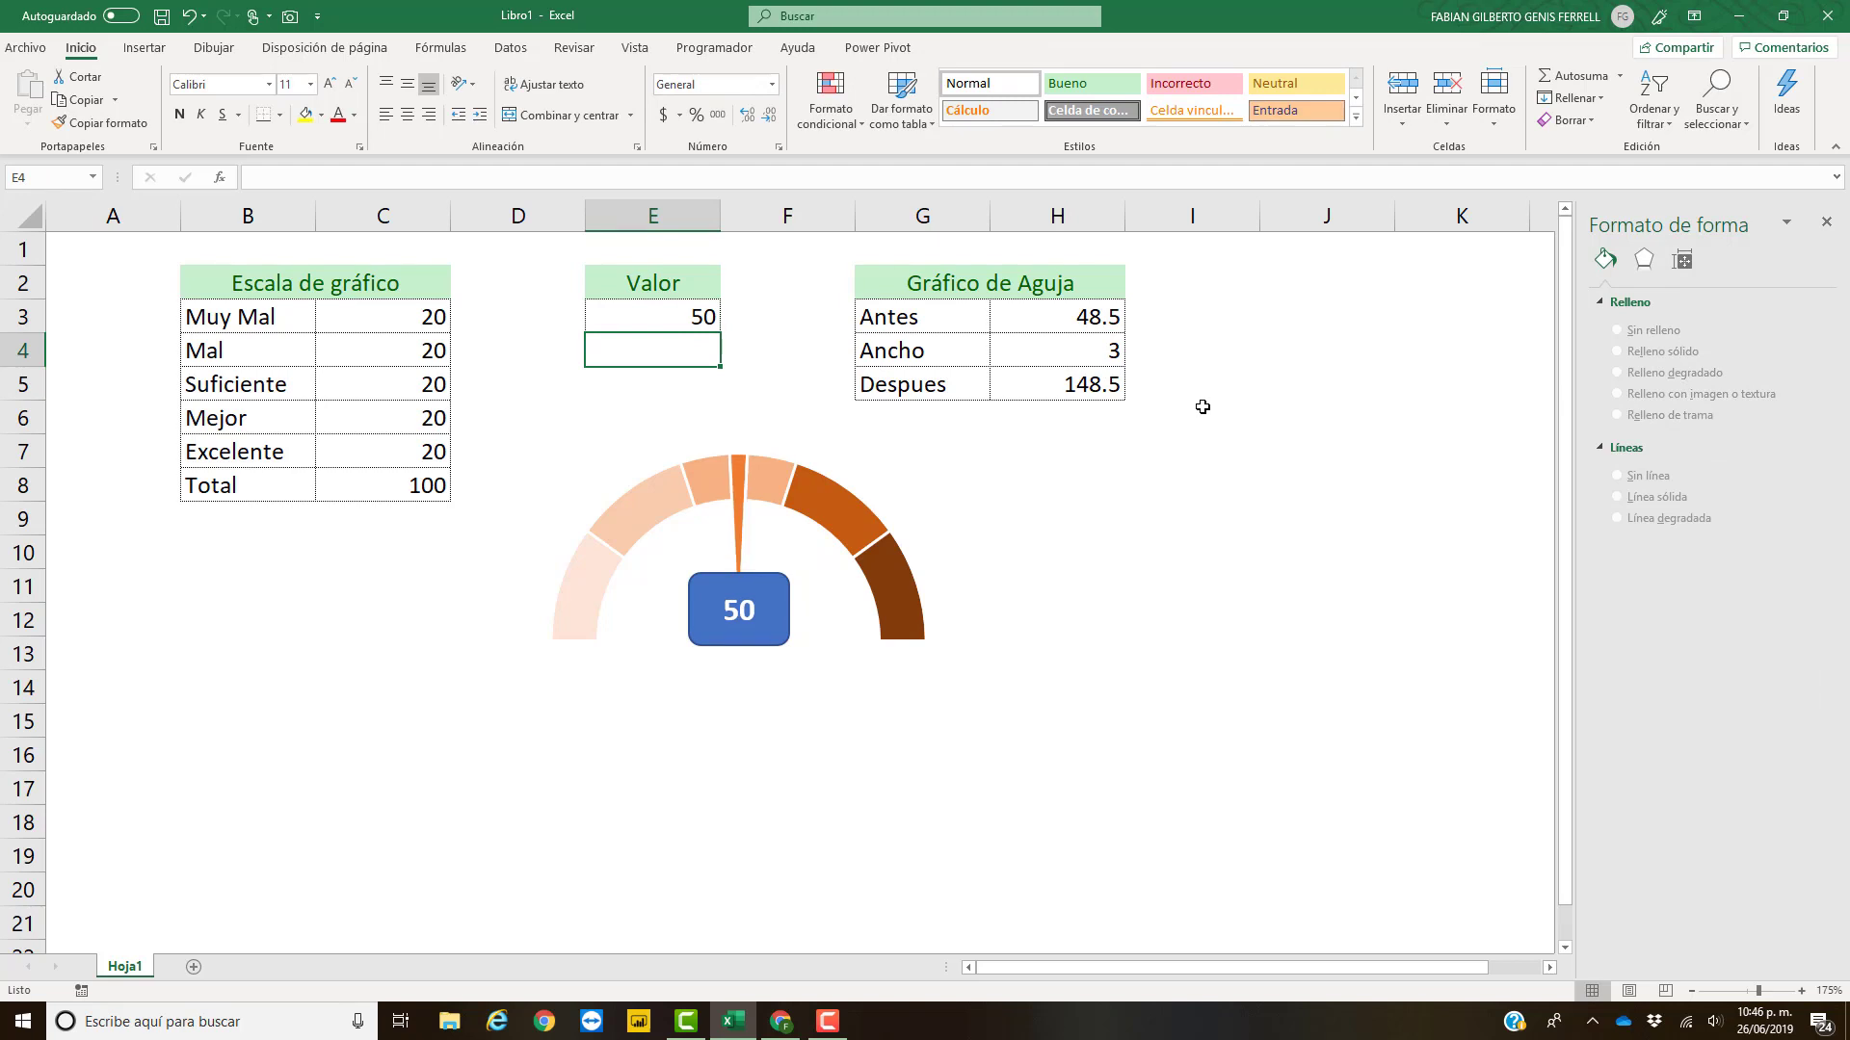
- Set the Valor in cell E3 to 100 to check the needle against the shape at the end of the scale
left_click(779, 582)
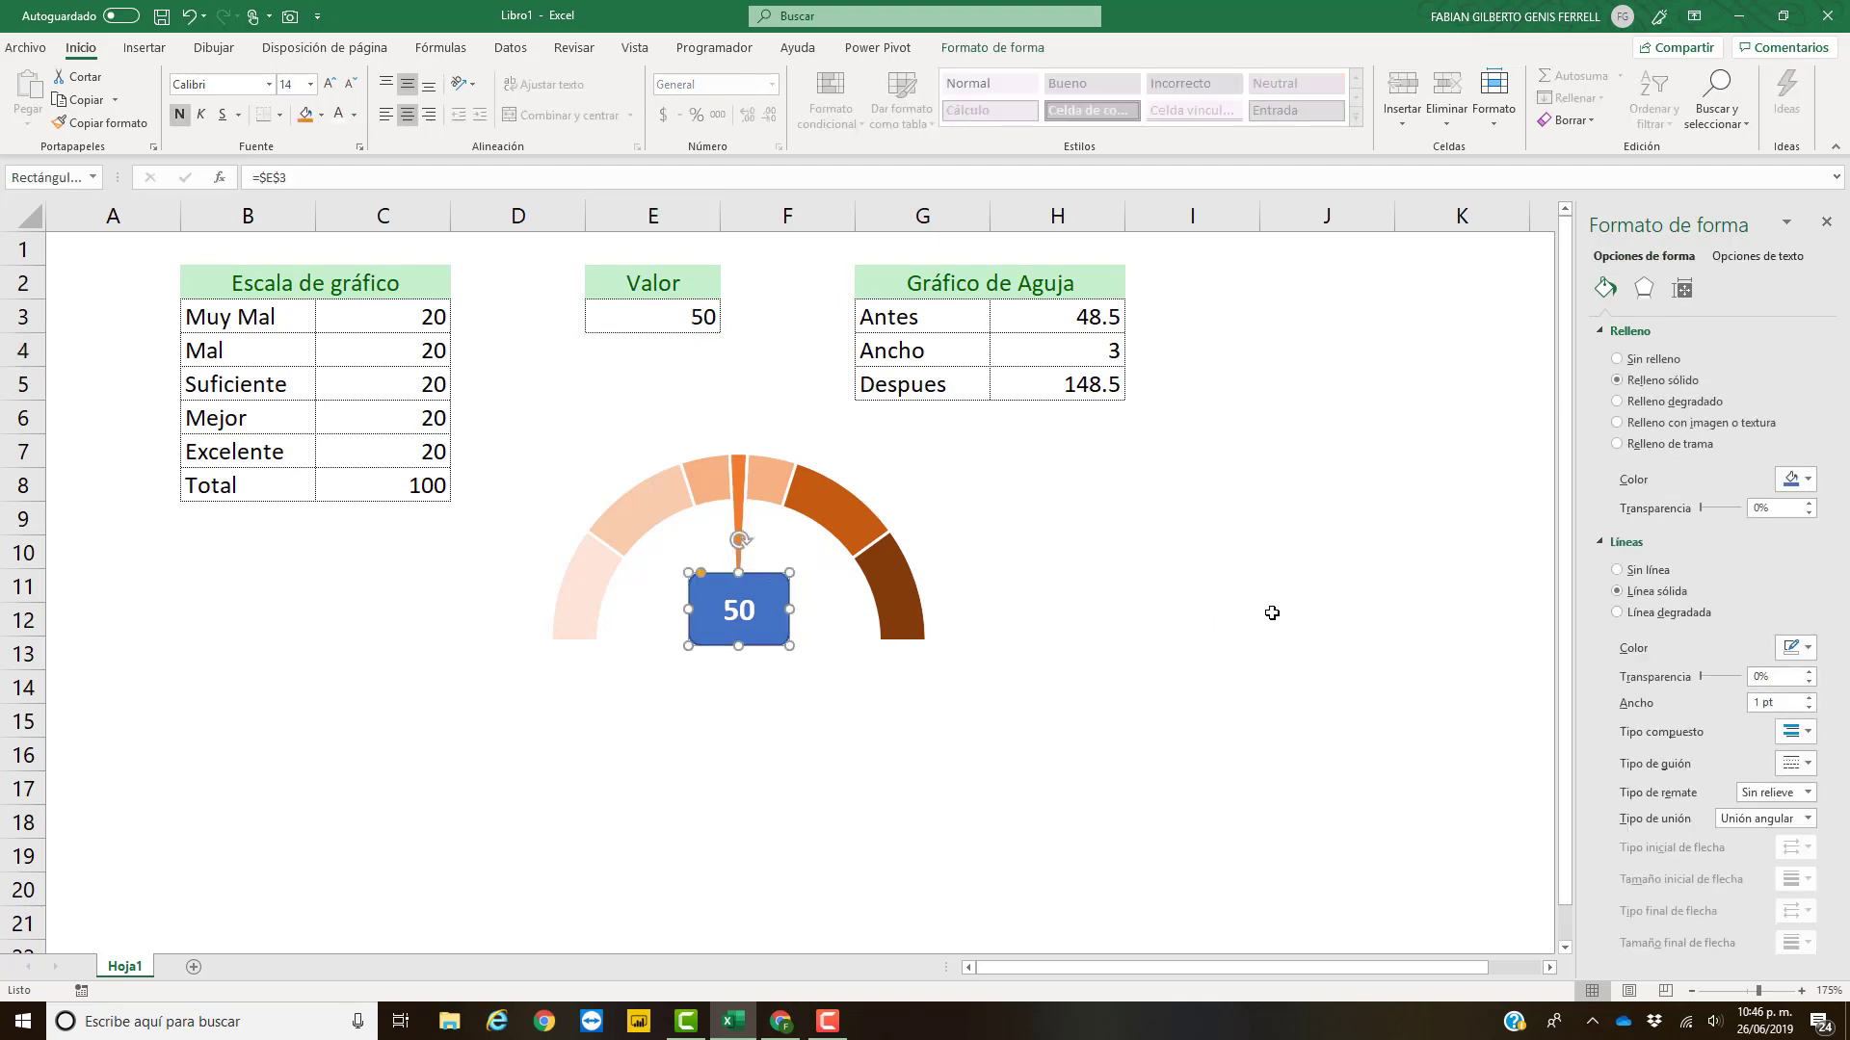
left_click(655, 308)
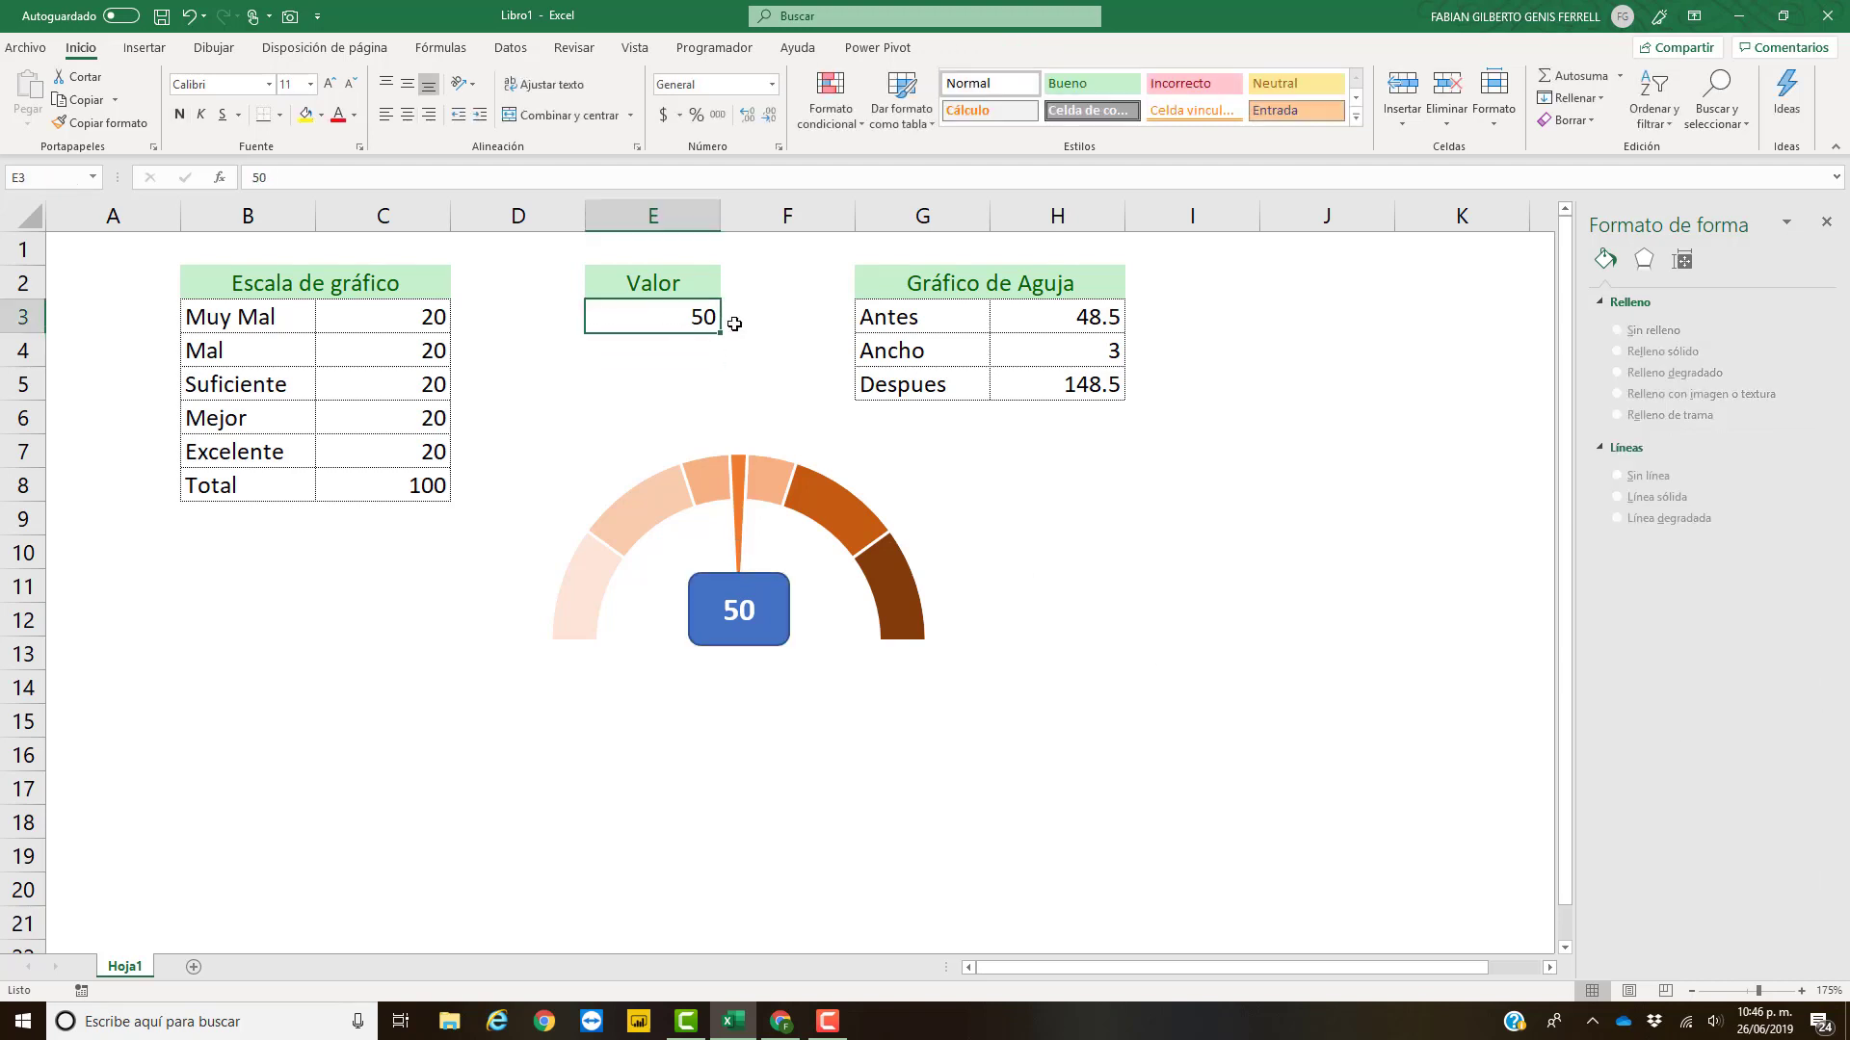
type("100")
key("Return")
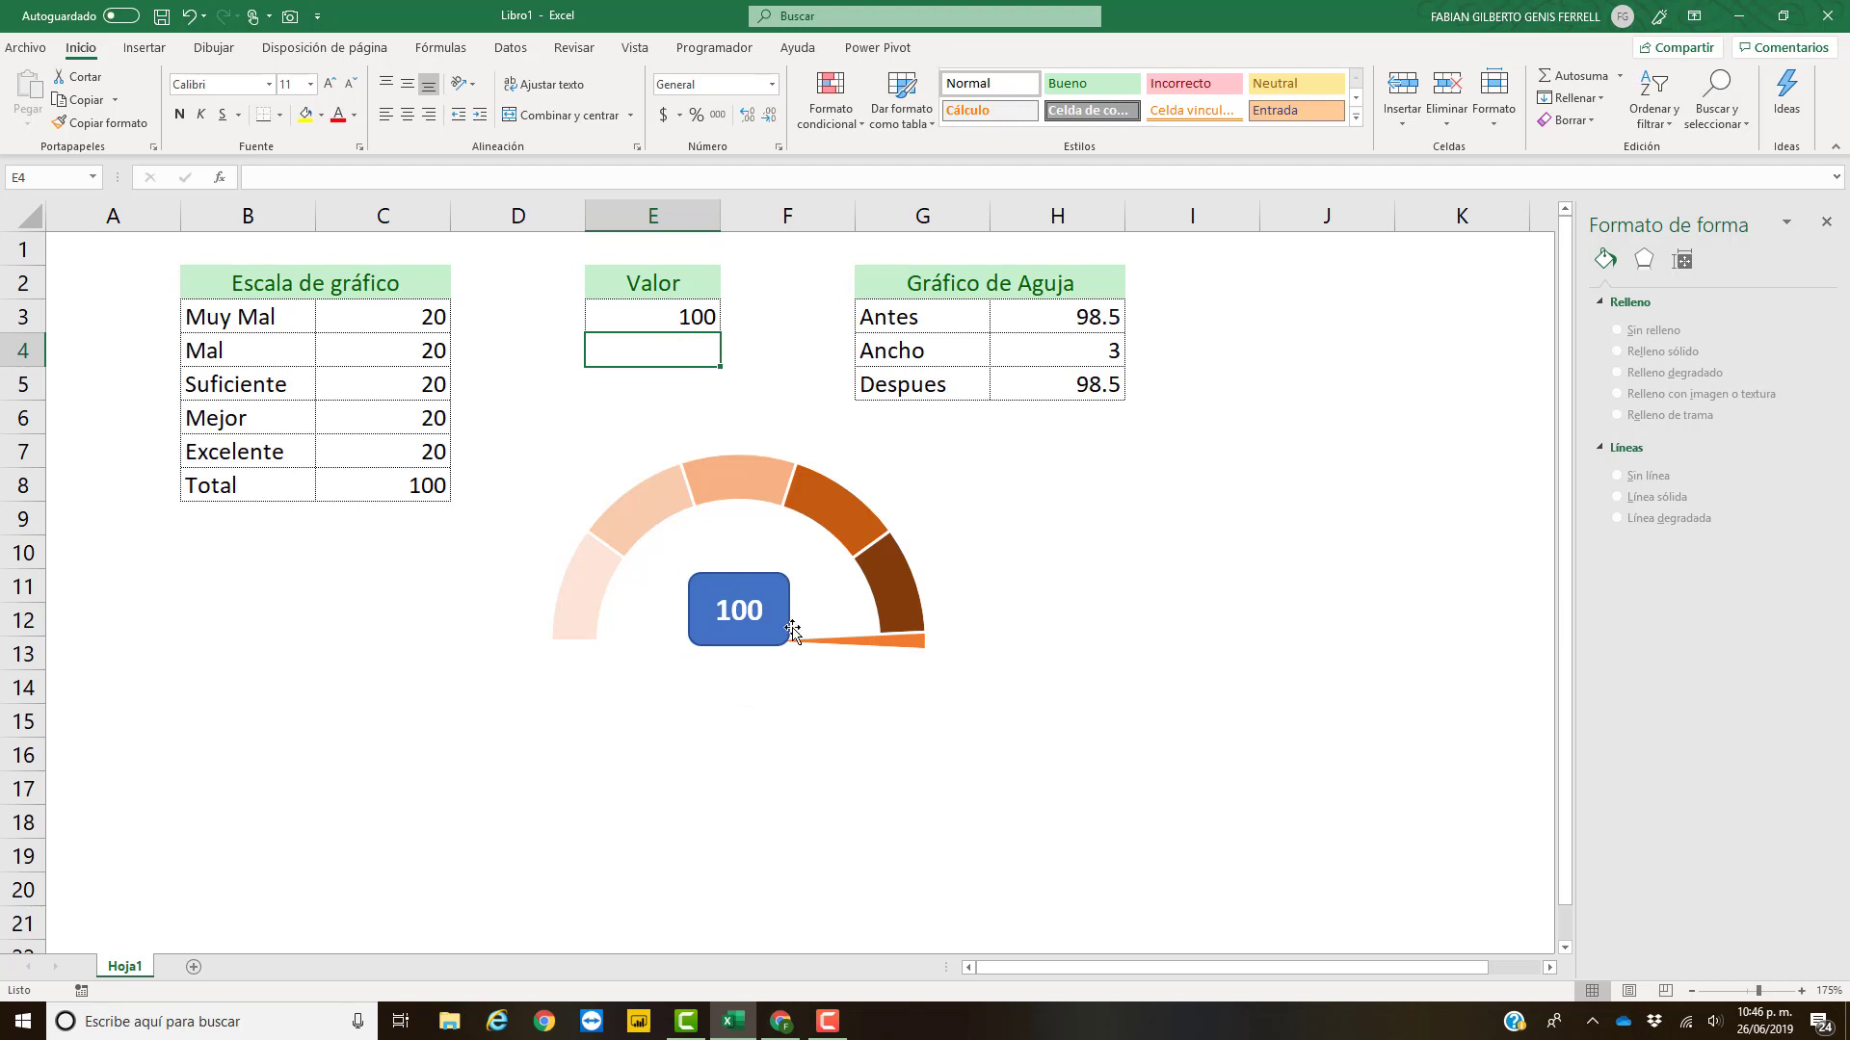
- Apply the Preestablecido 2 preset shape effect to the rounded rectangle showing the value
left_click(778, 582)
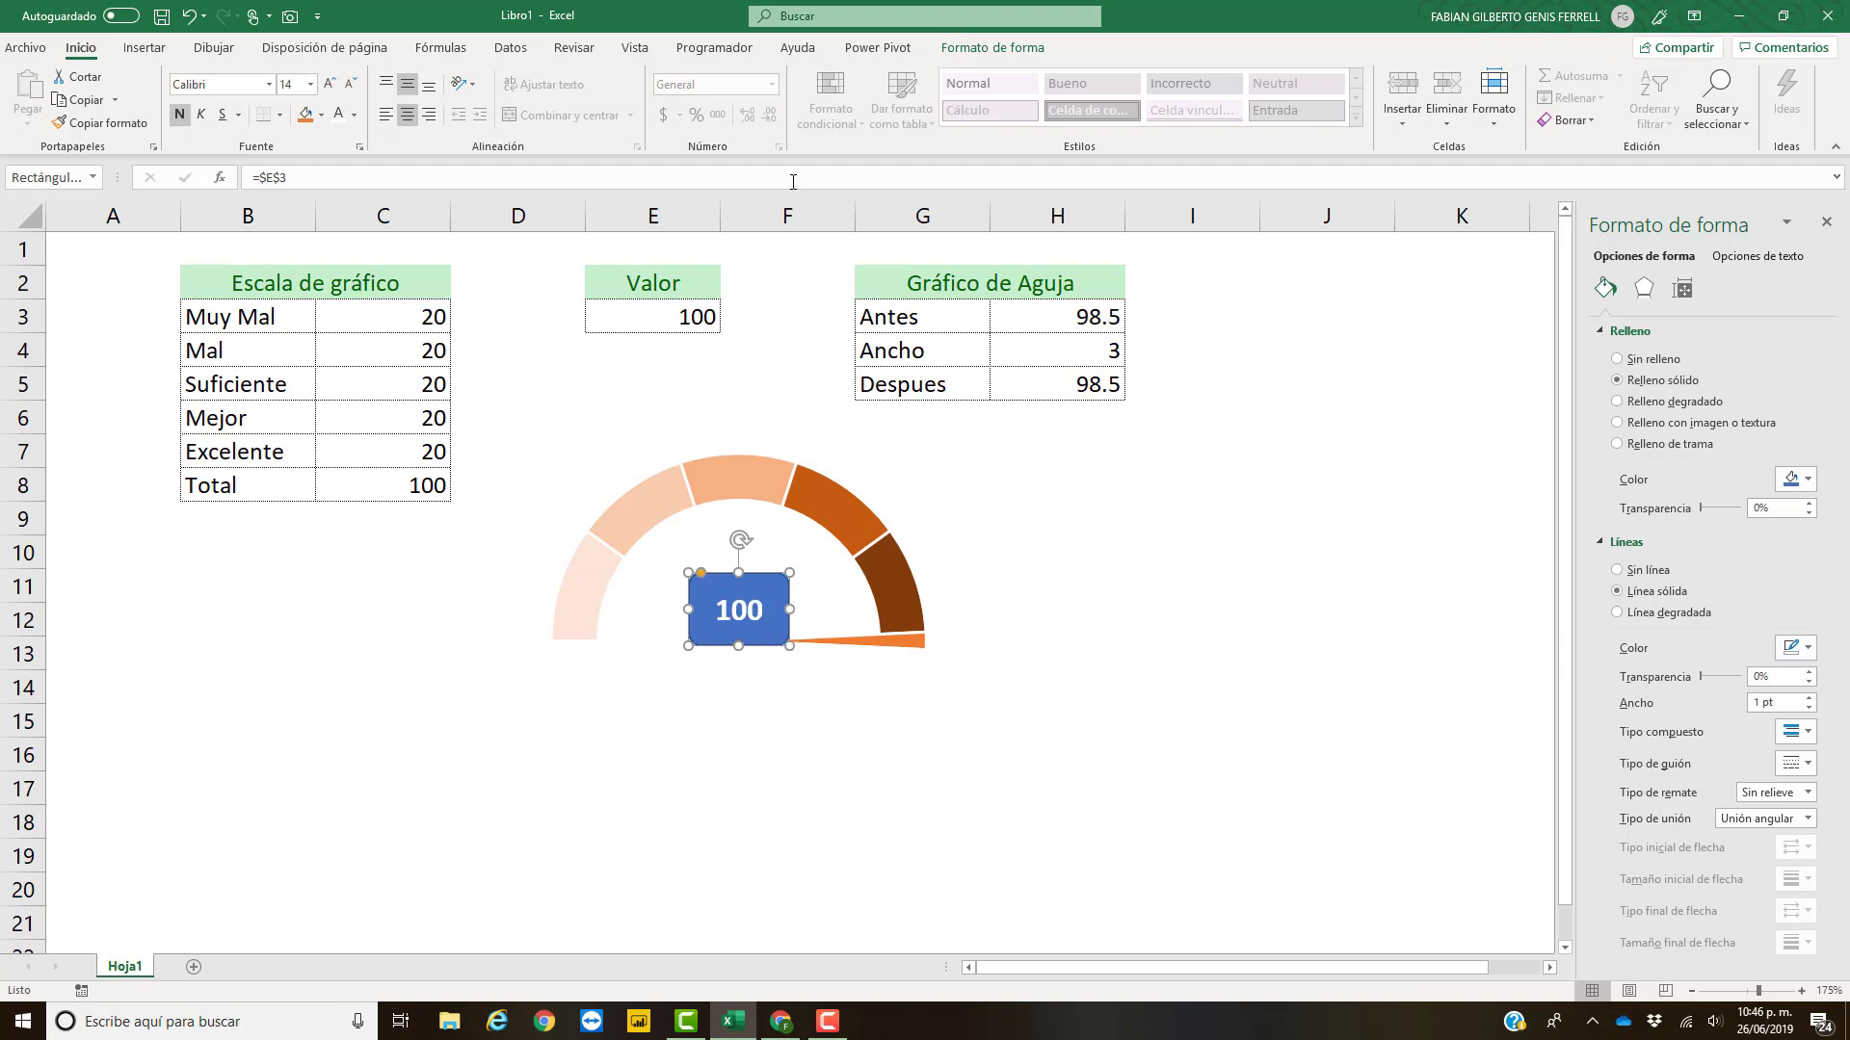
left_click(993, 48)
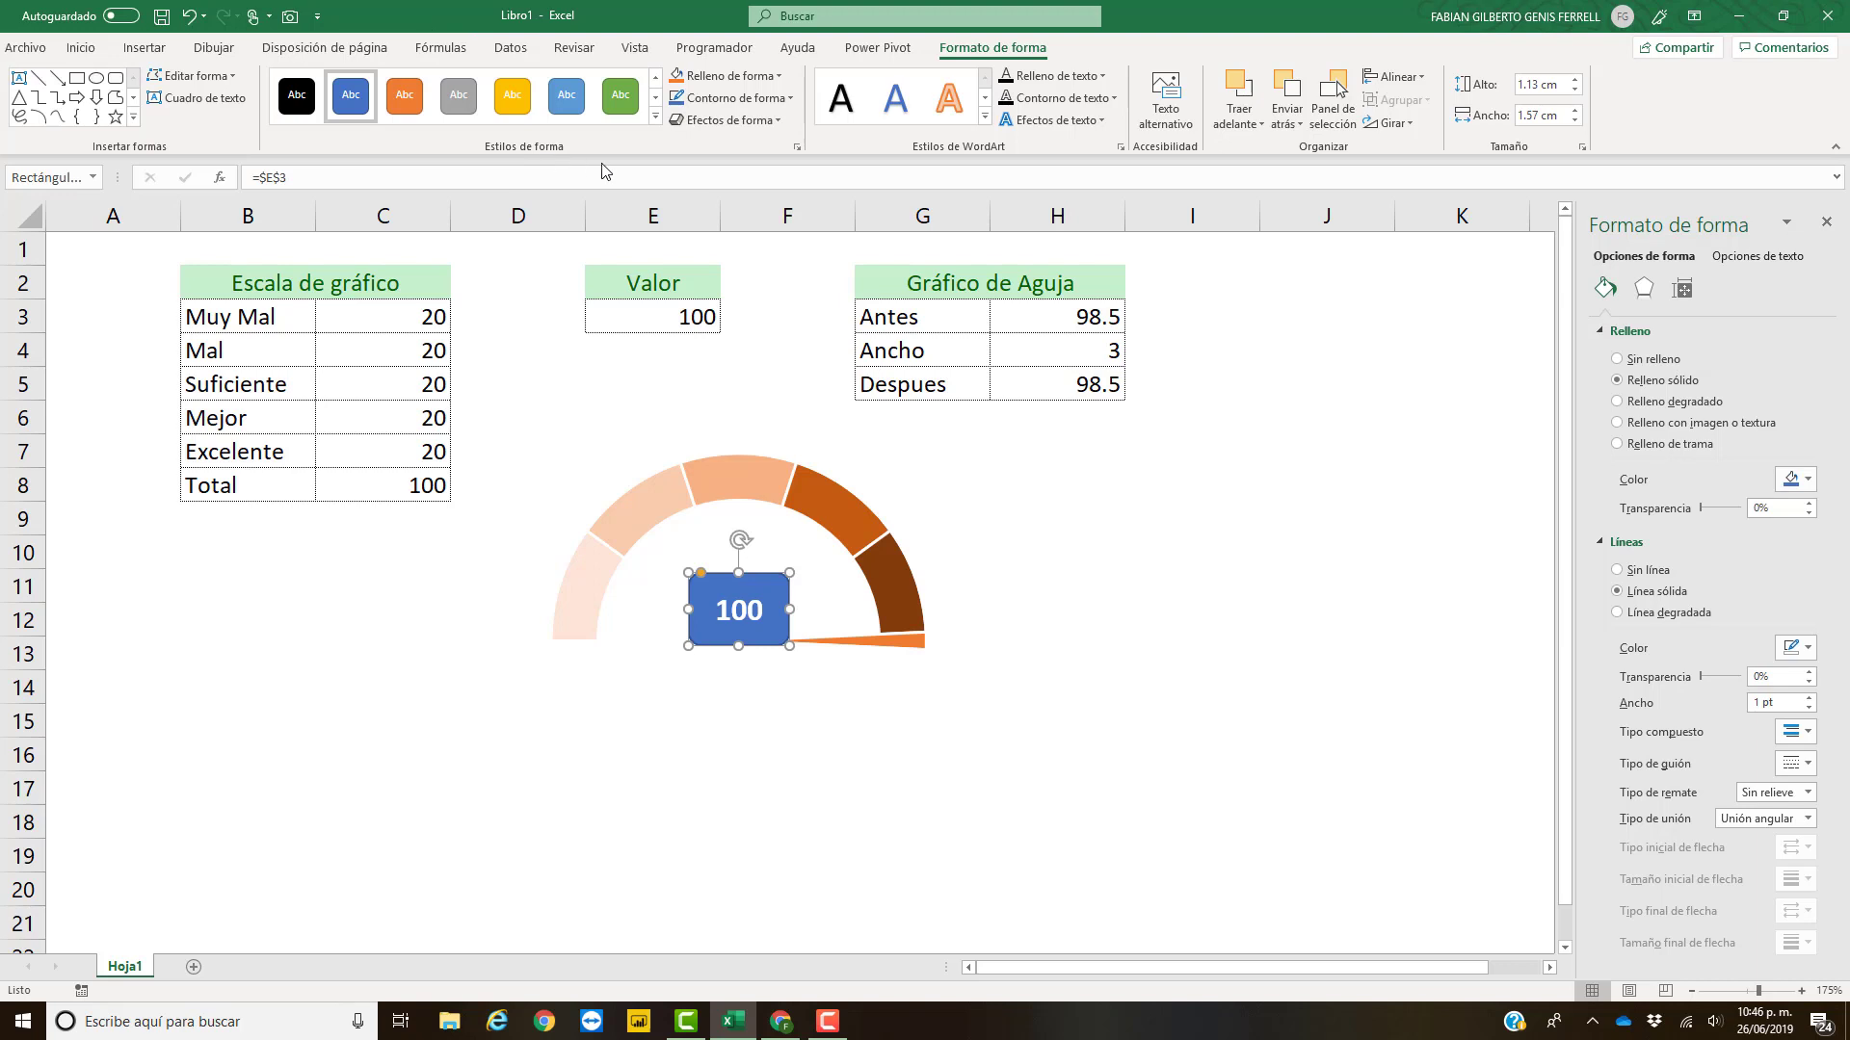
left_click(725, 128)
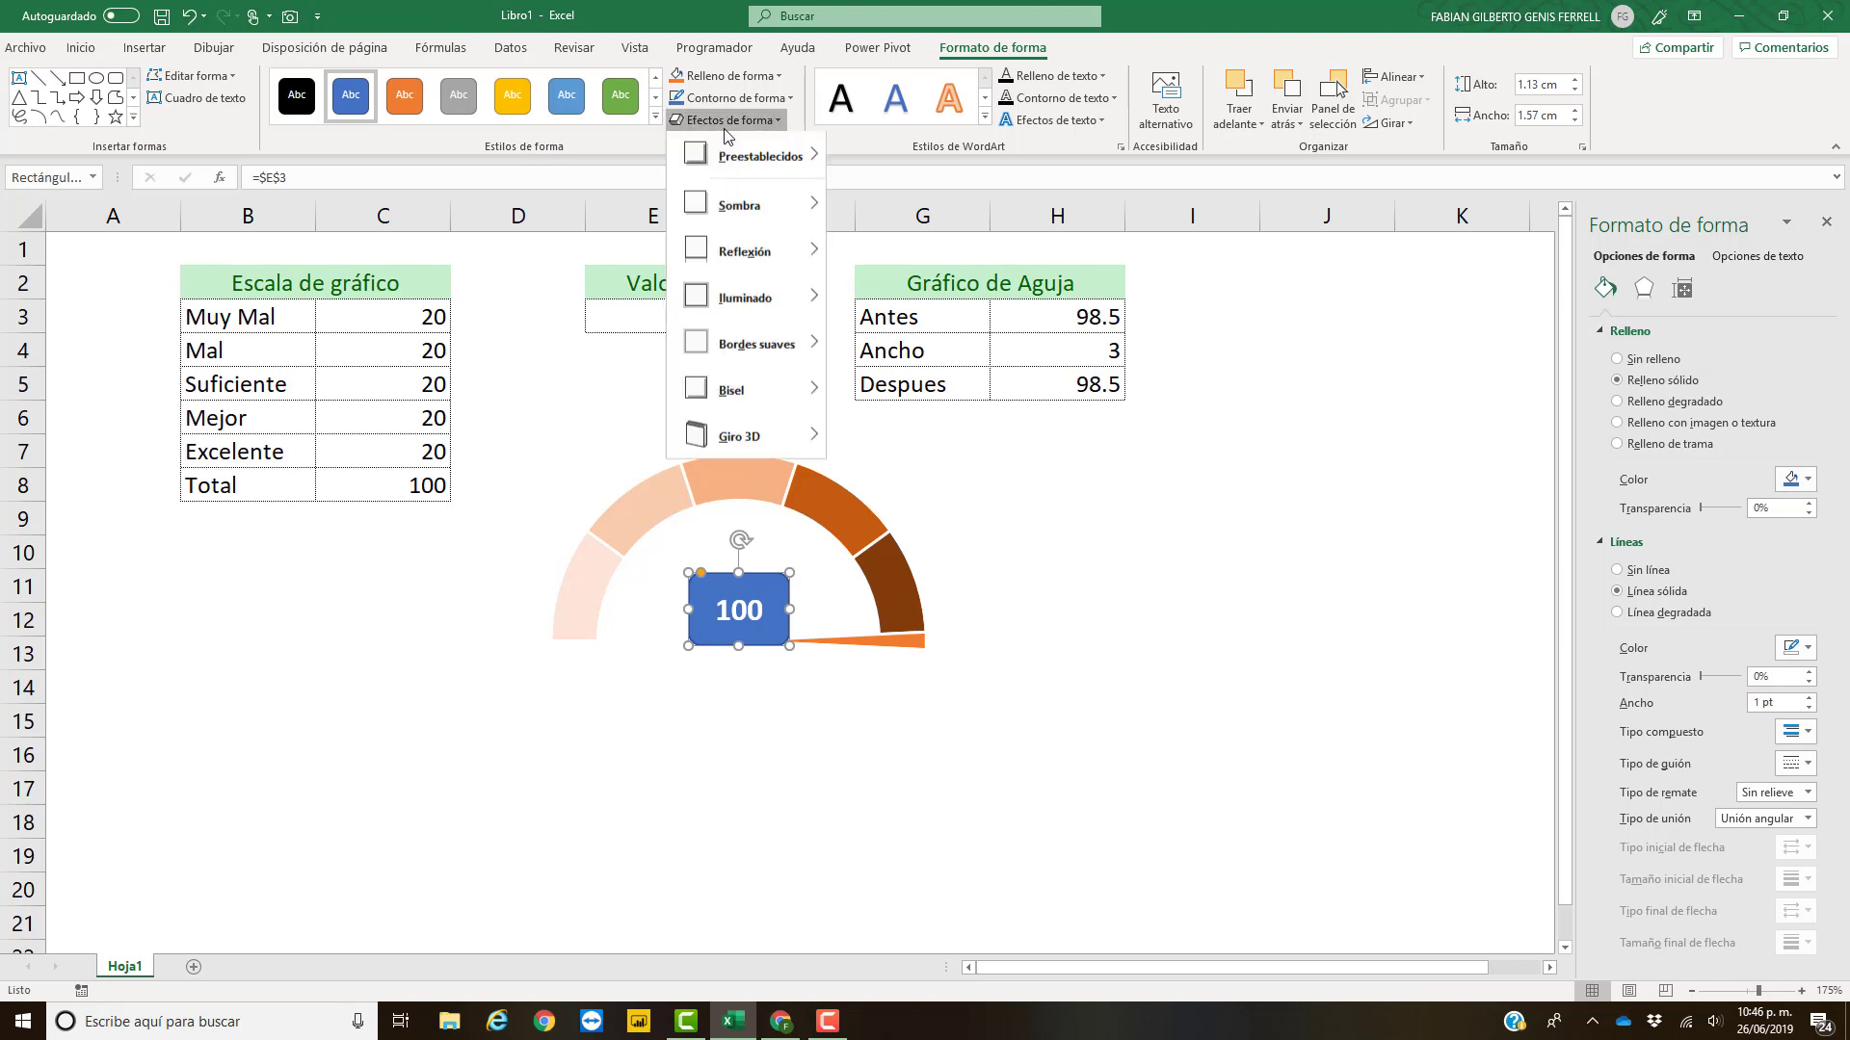
mouse_move(717, 165)
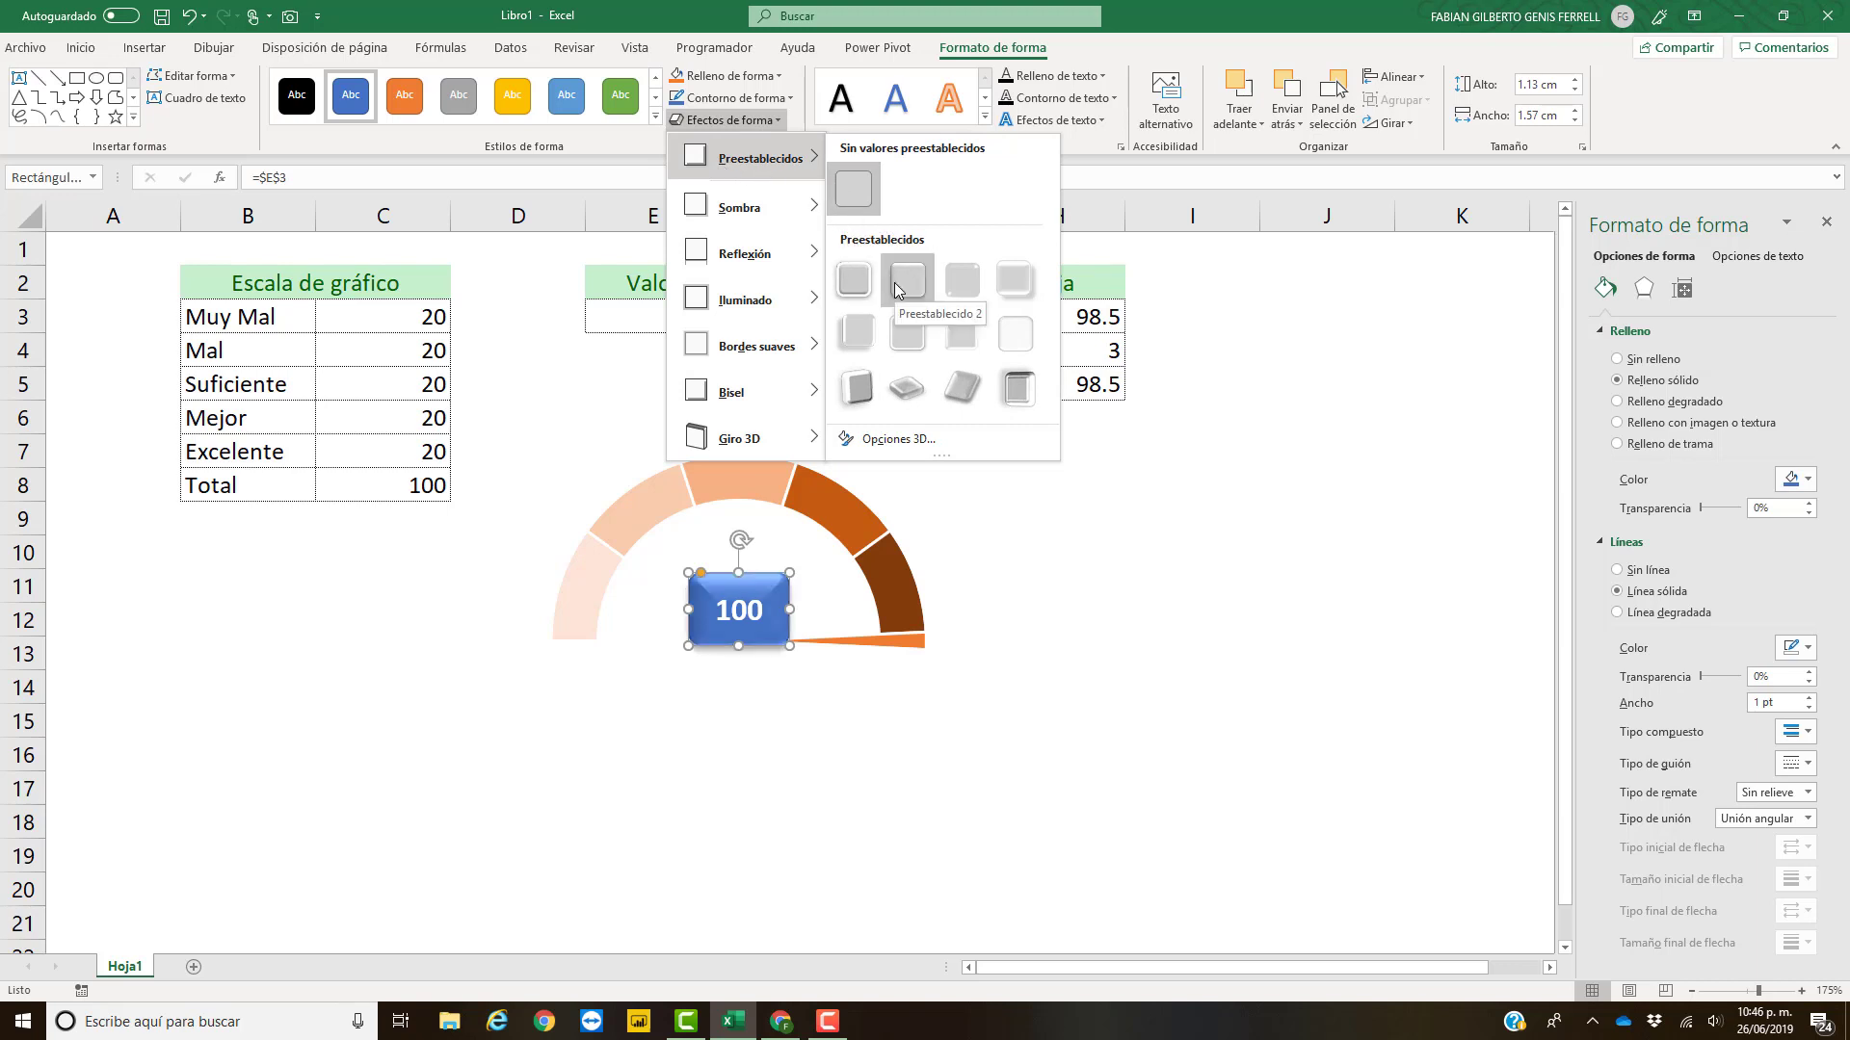
left_click(894, 321)
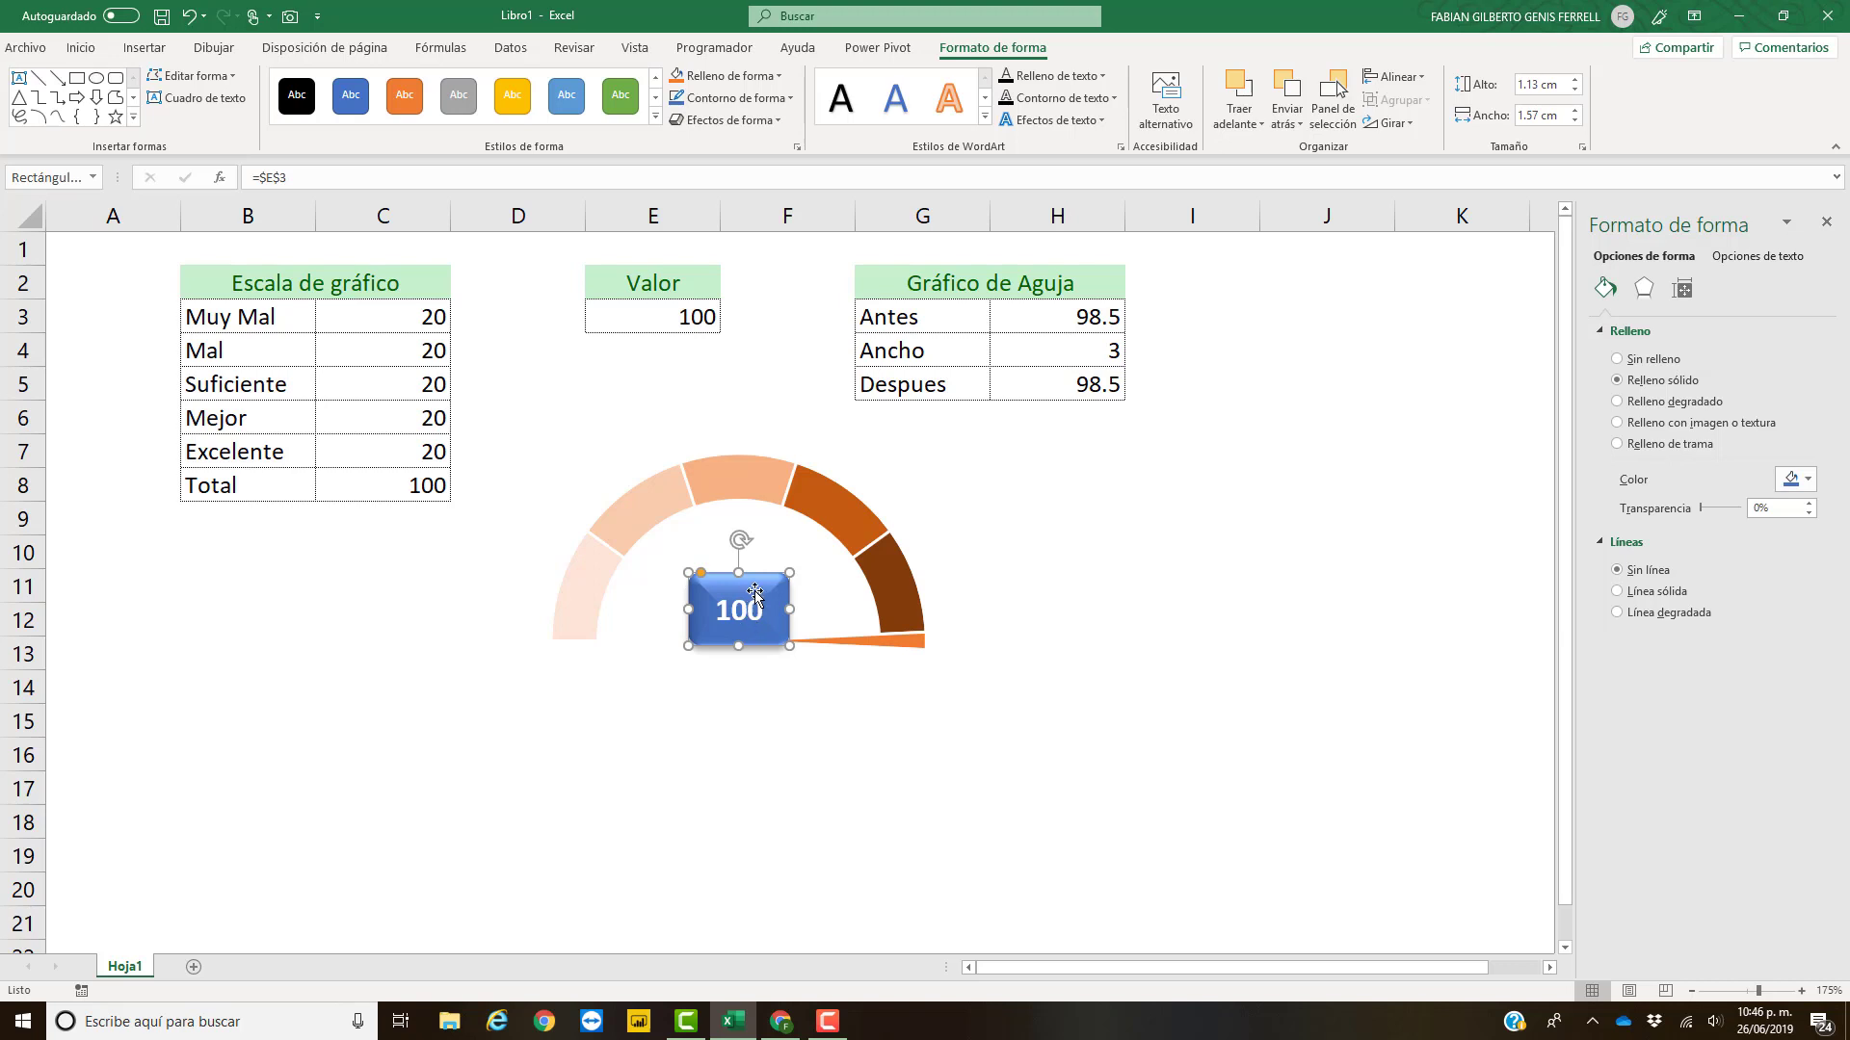
- Move the value shape down over the needle's pivot, set the Valor in cell E3 to 50, and center the shape under the needle
left_click_drag(754, 595, 758, 624)
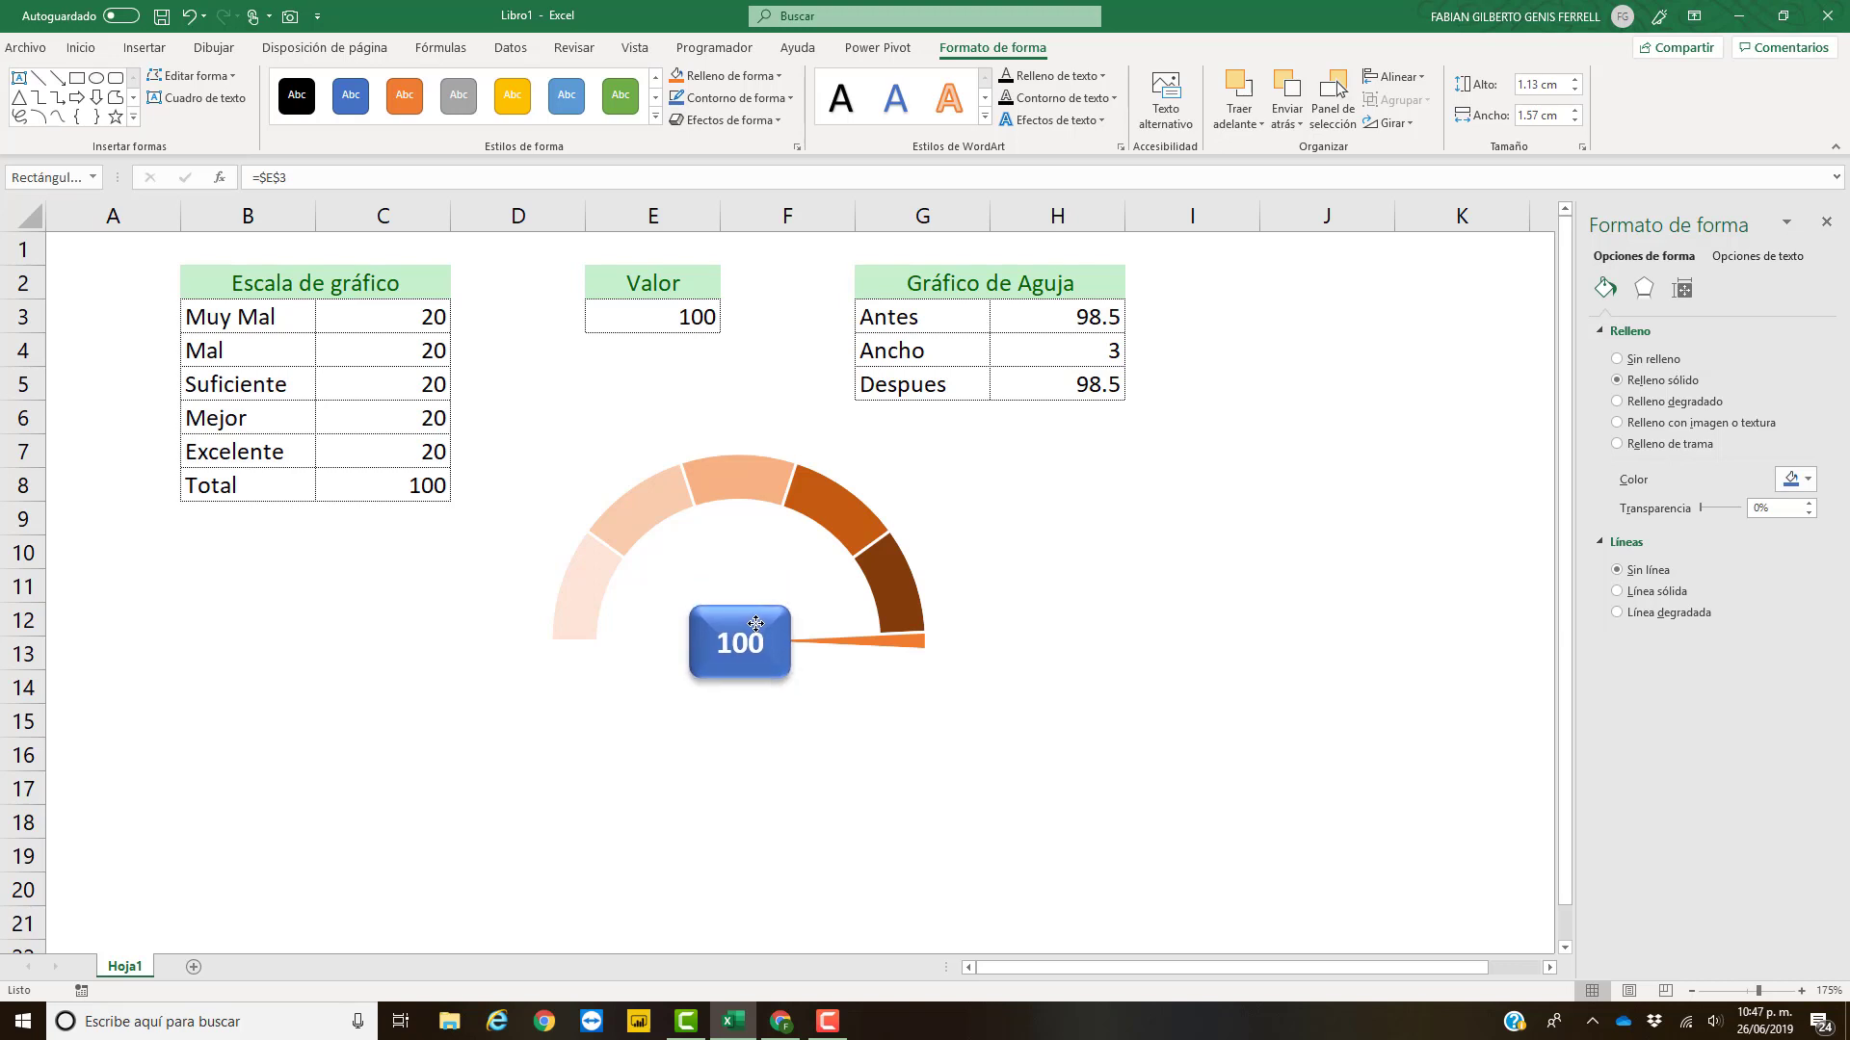
left_click_drag(755, 623, 759, 623)
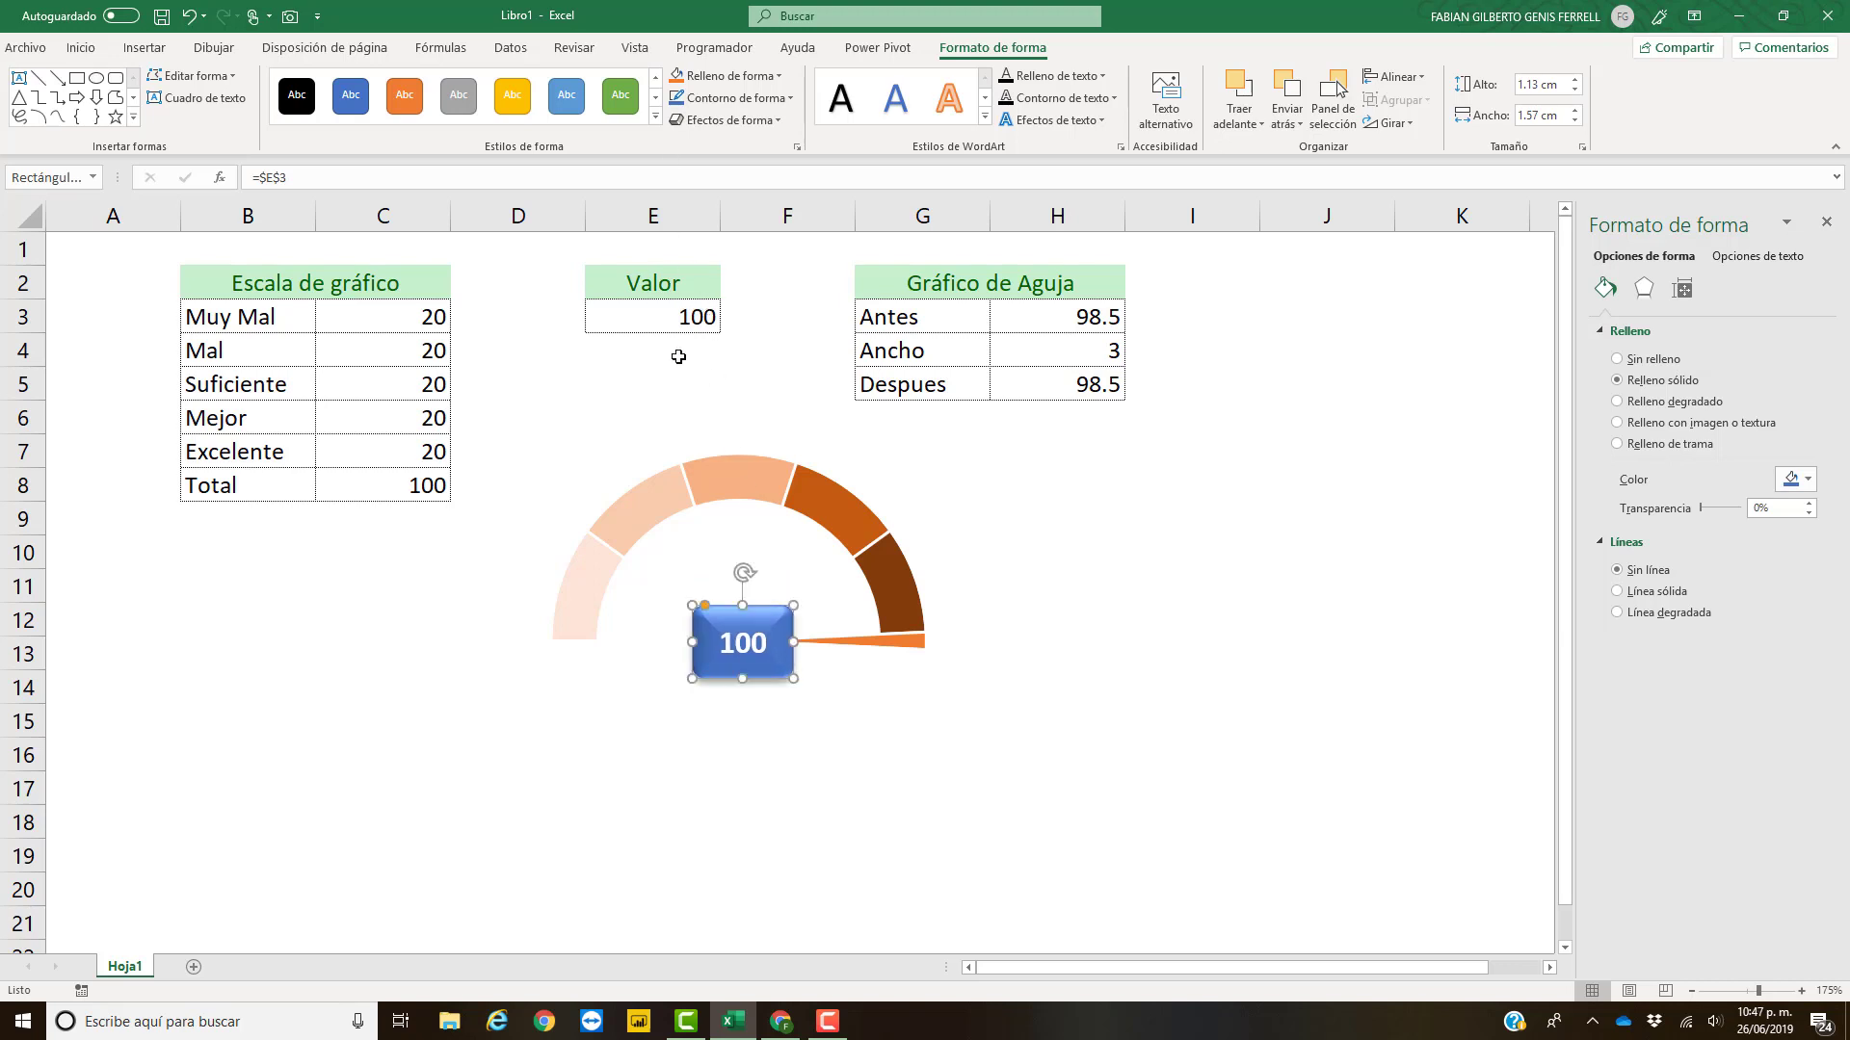
left_click(661, 320)
type("50")
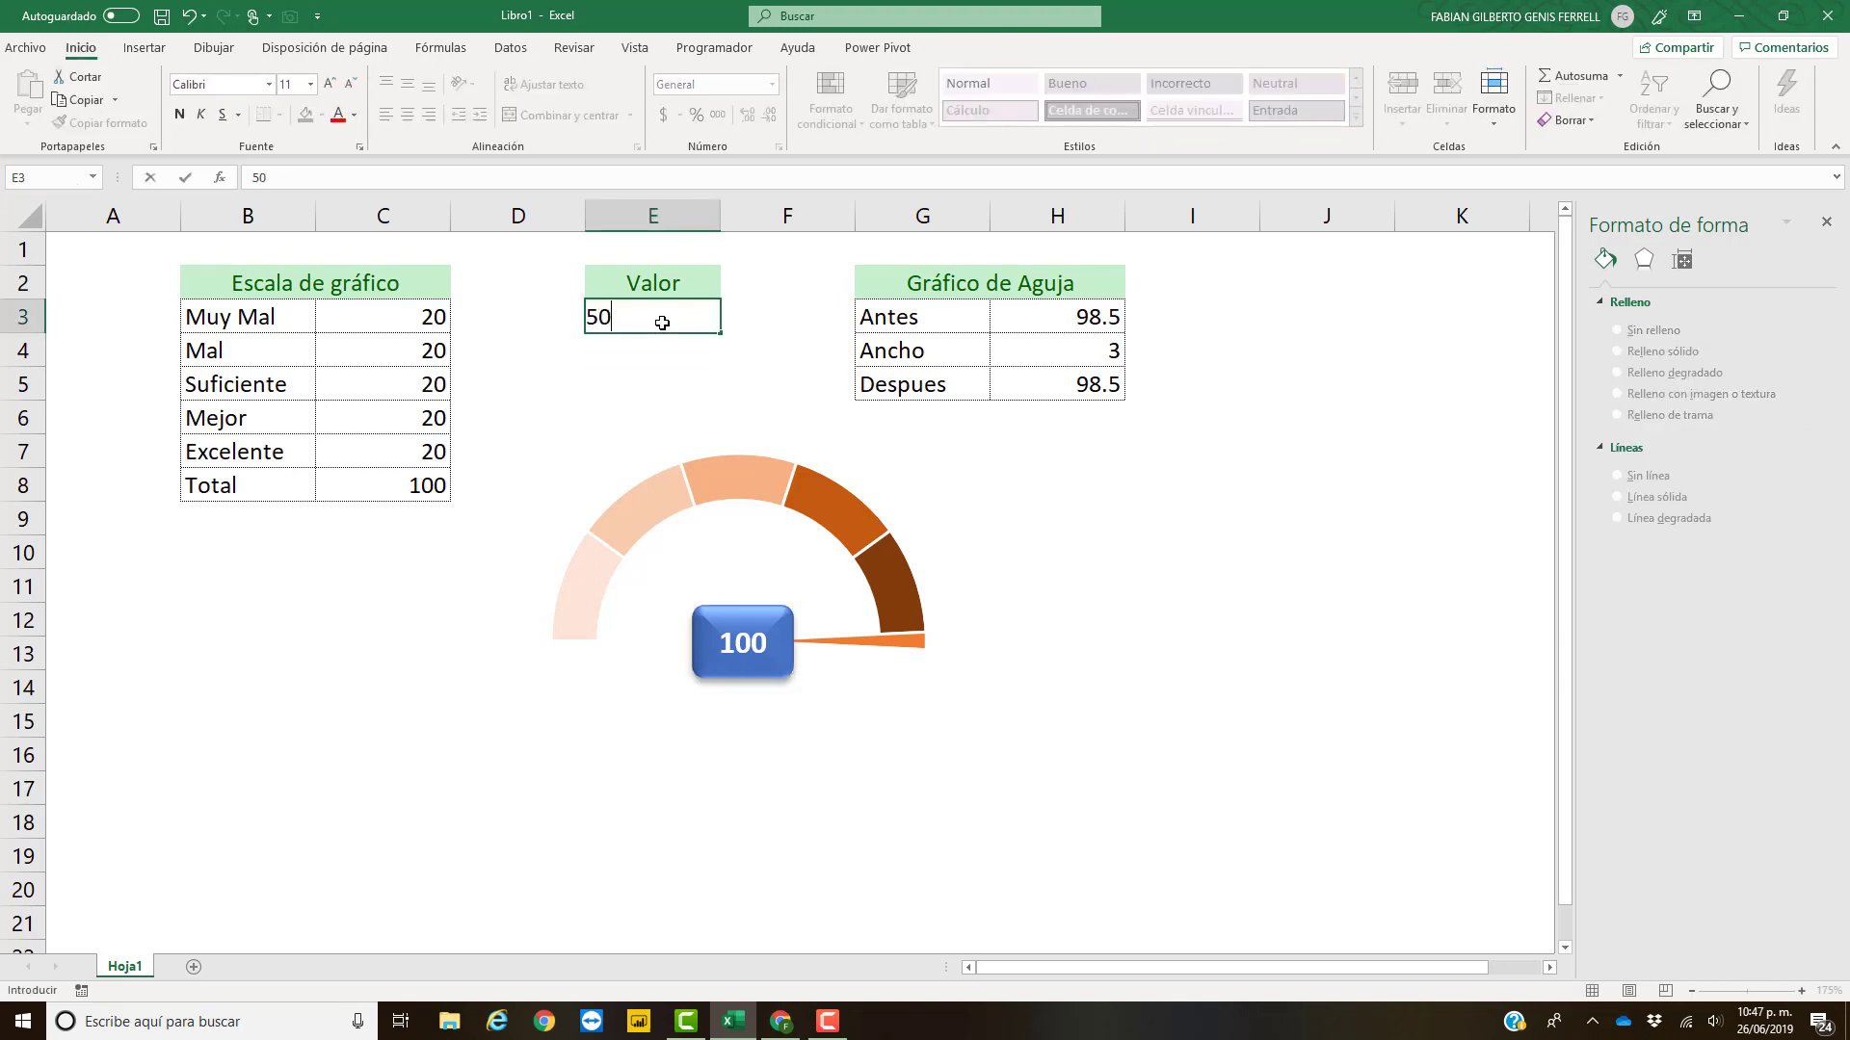
key("Return")
left_click(782, 622)
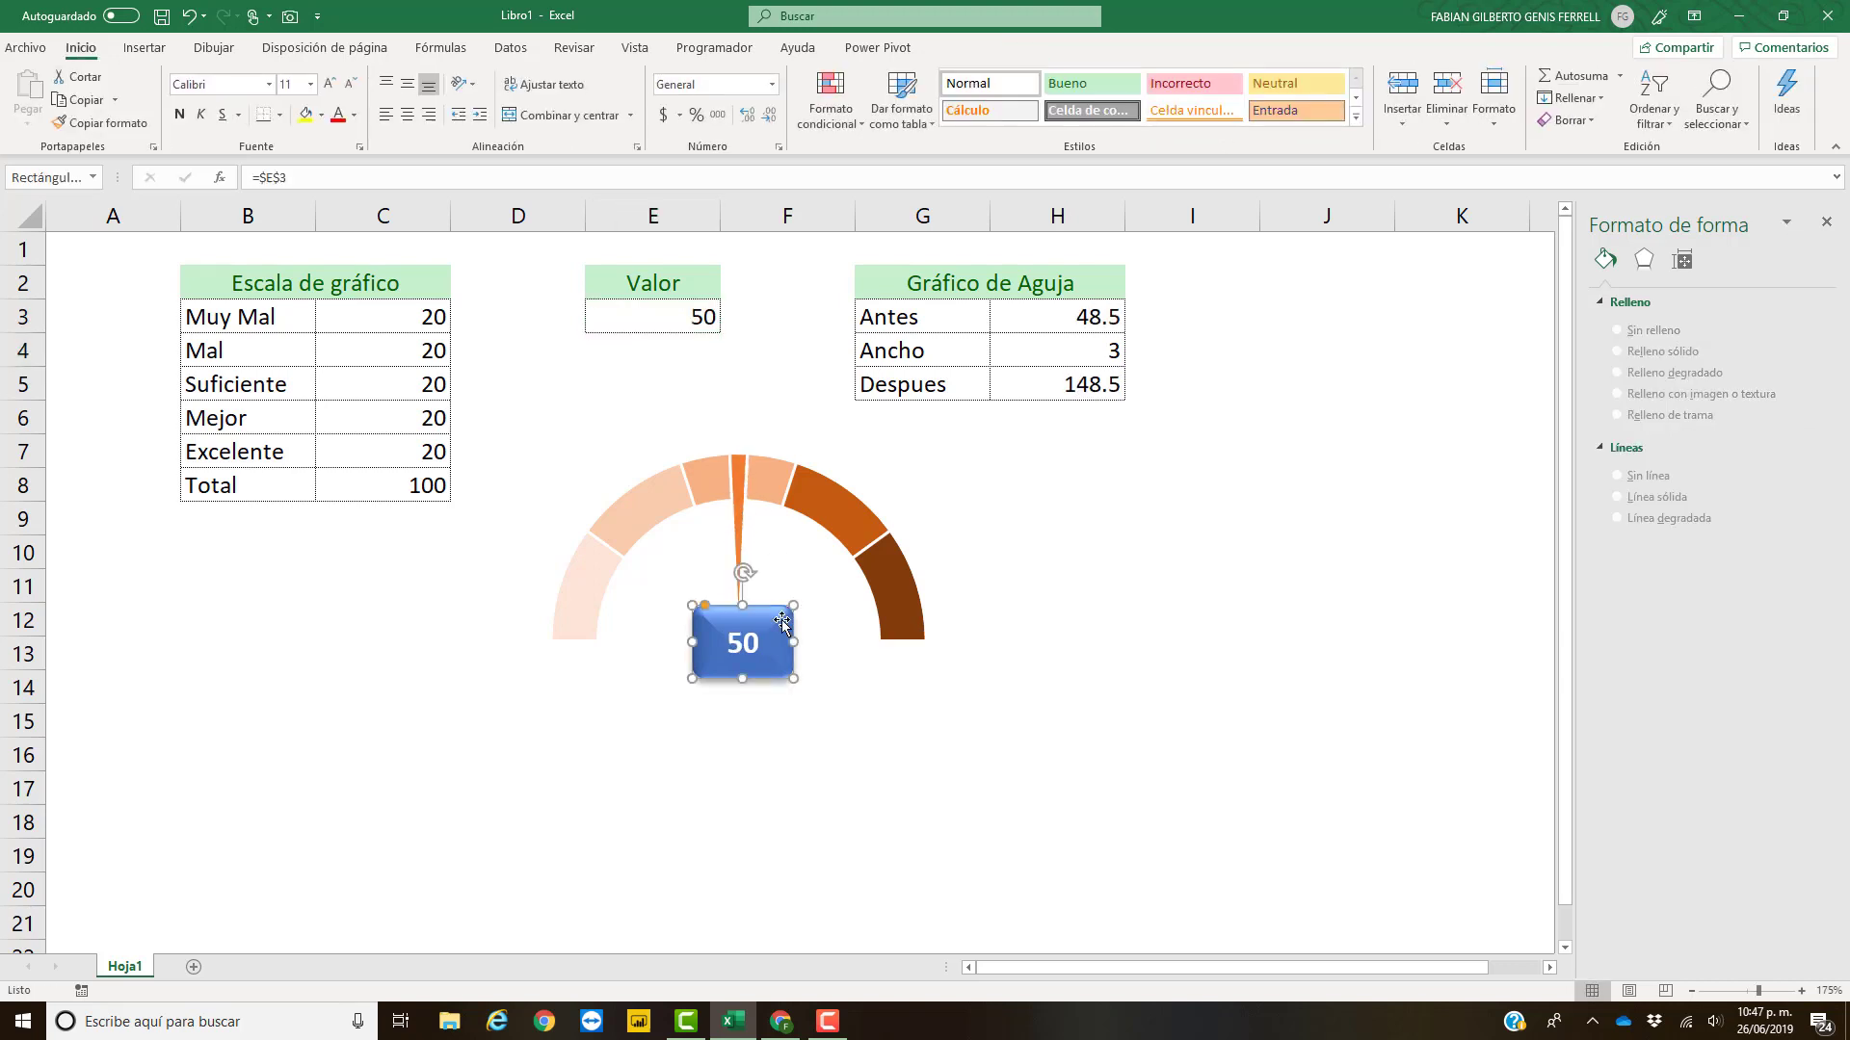
left_click_drag(778, 622, 775, 622)
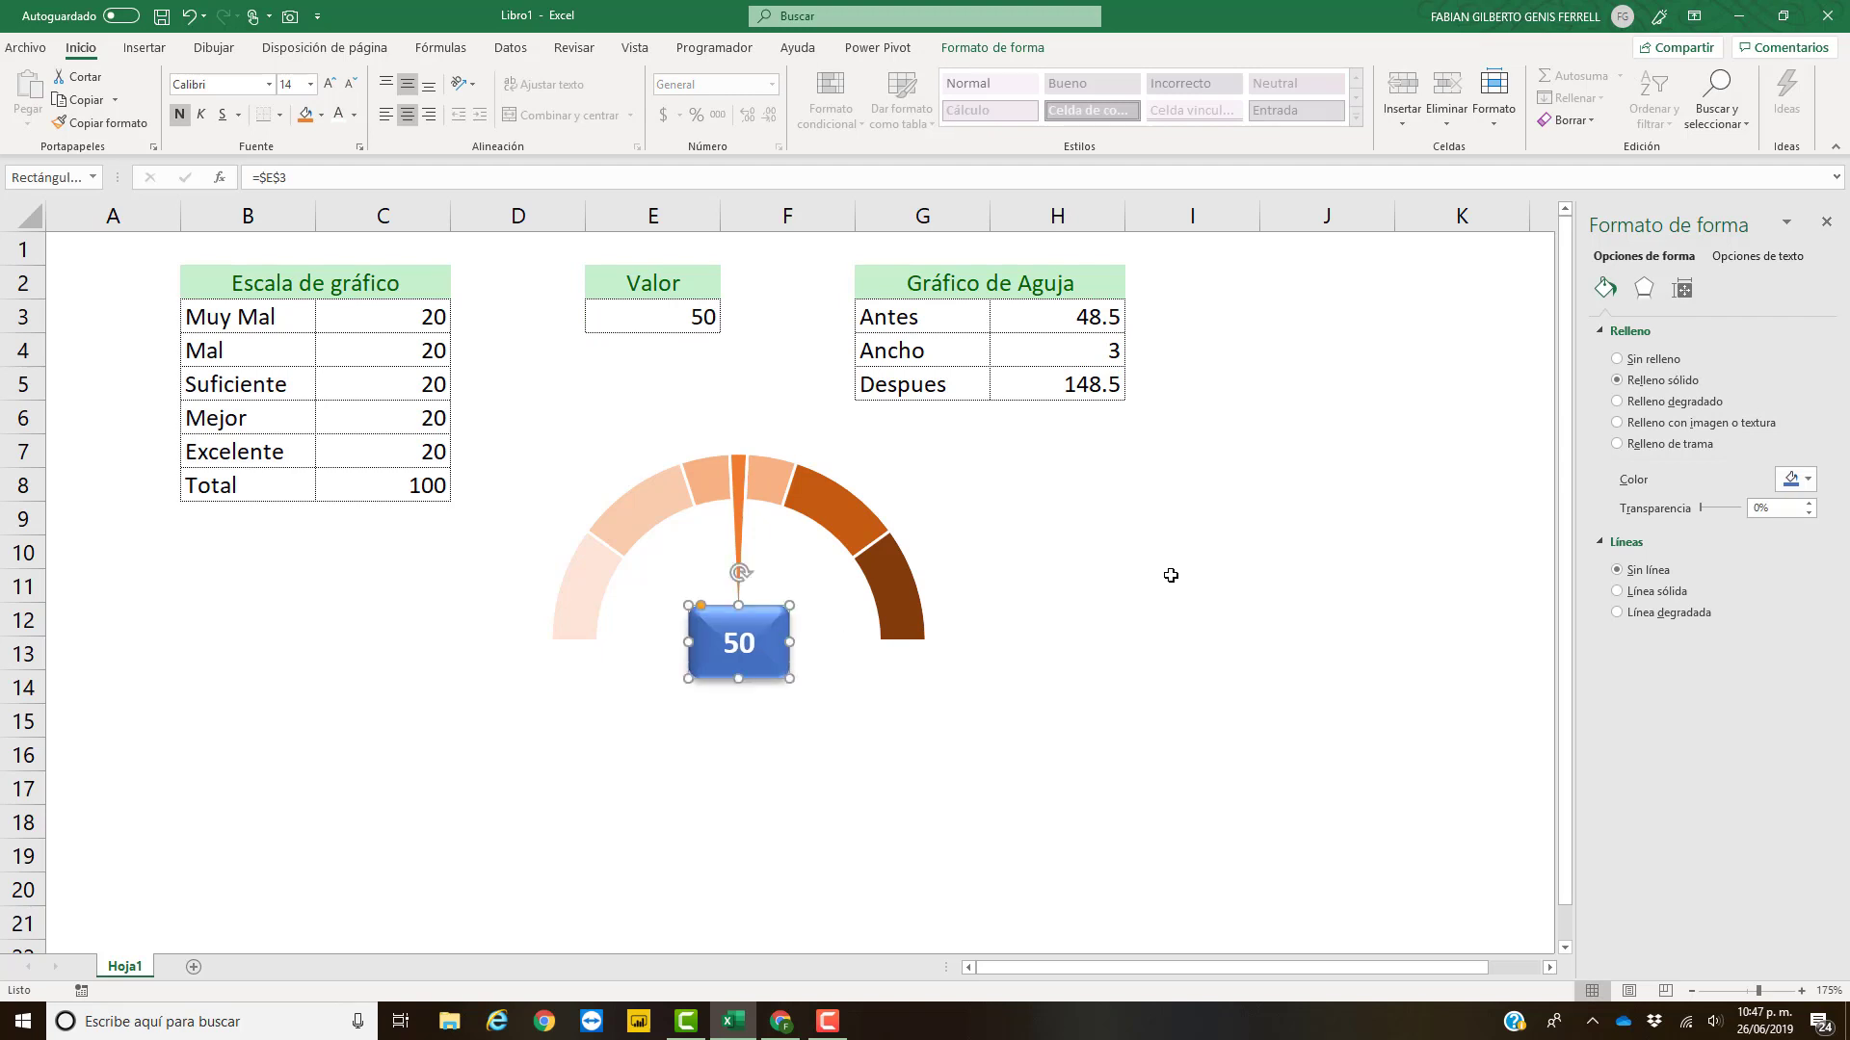
- Test the finished gauge by setting the Valor in cell E3 to 100 and back to 50
left_click(663, 314)
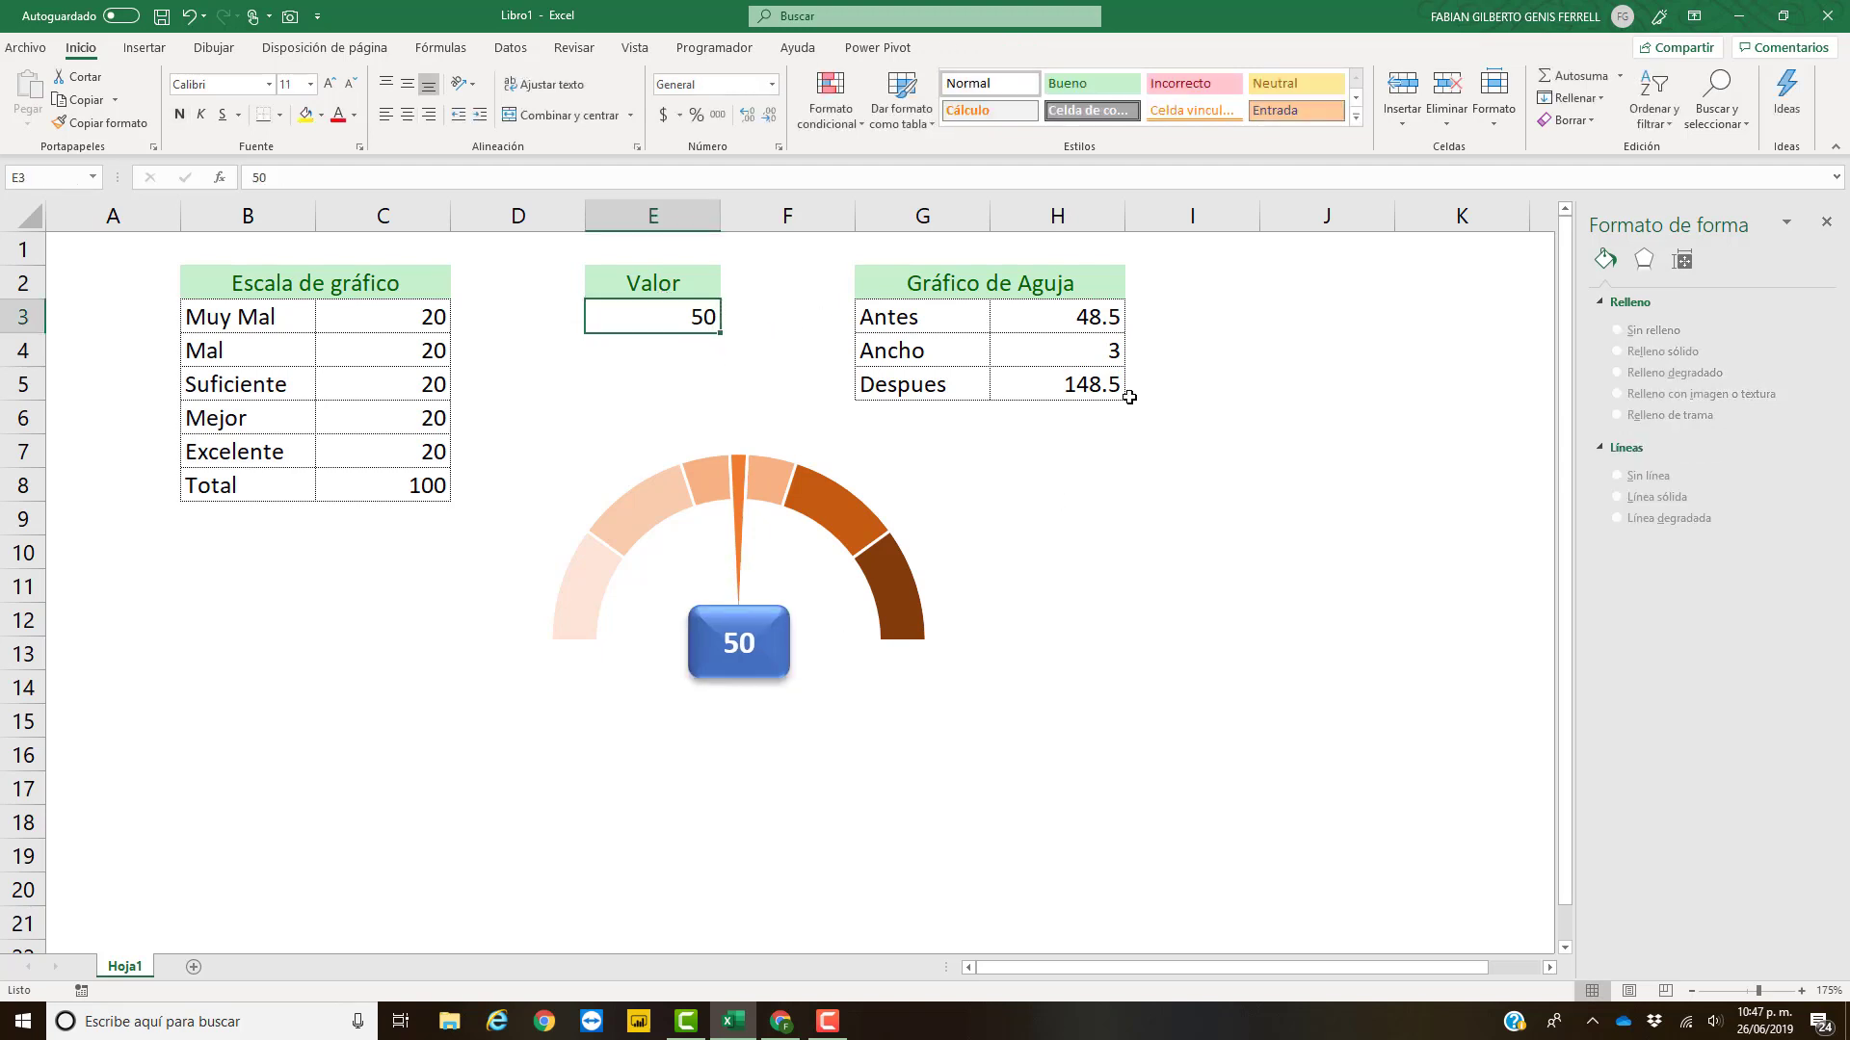
type("100")
key("Return")
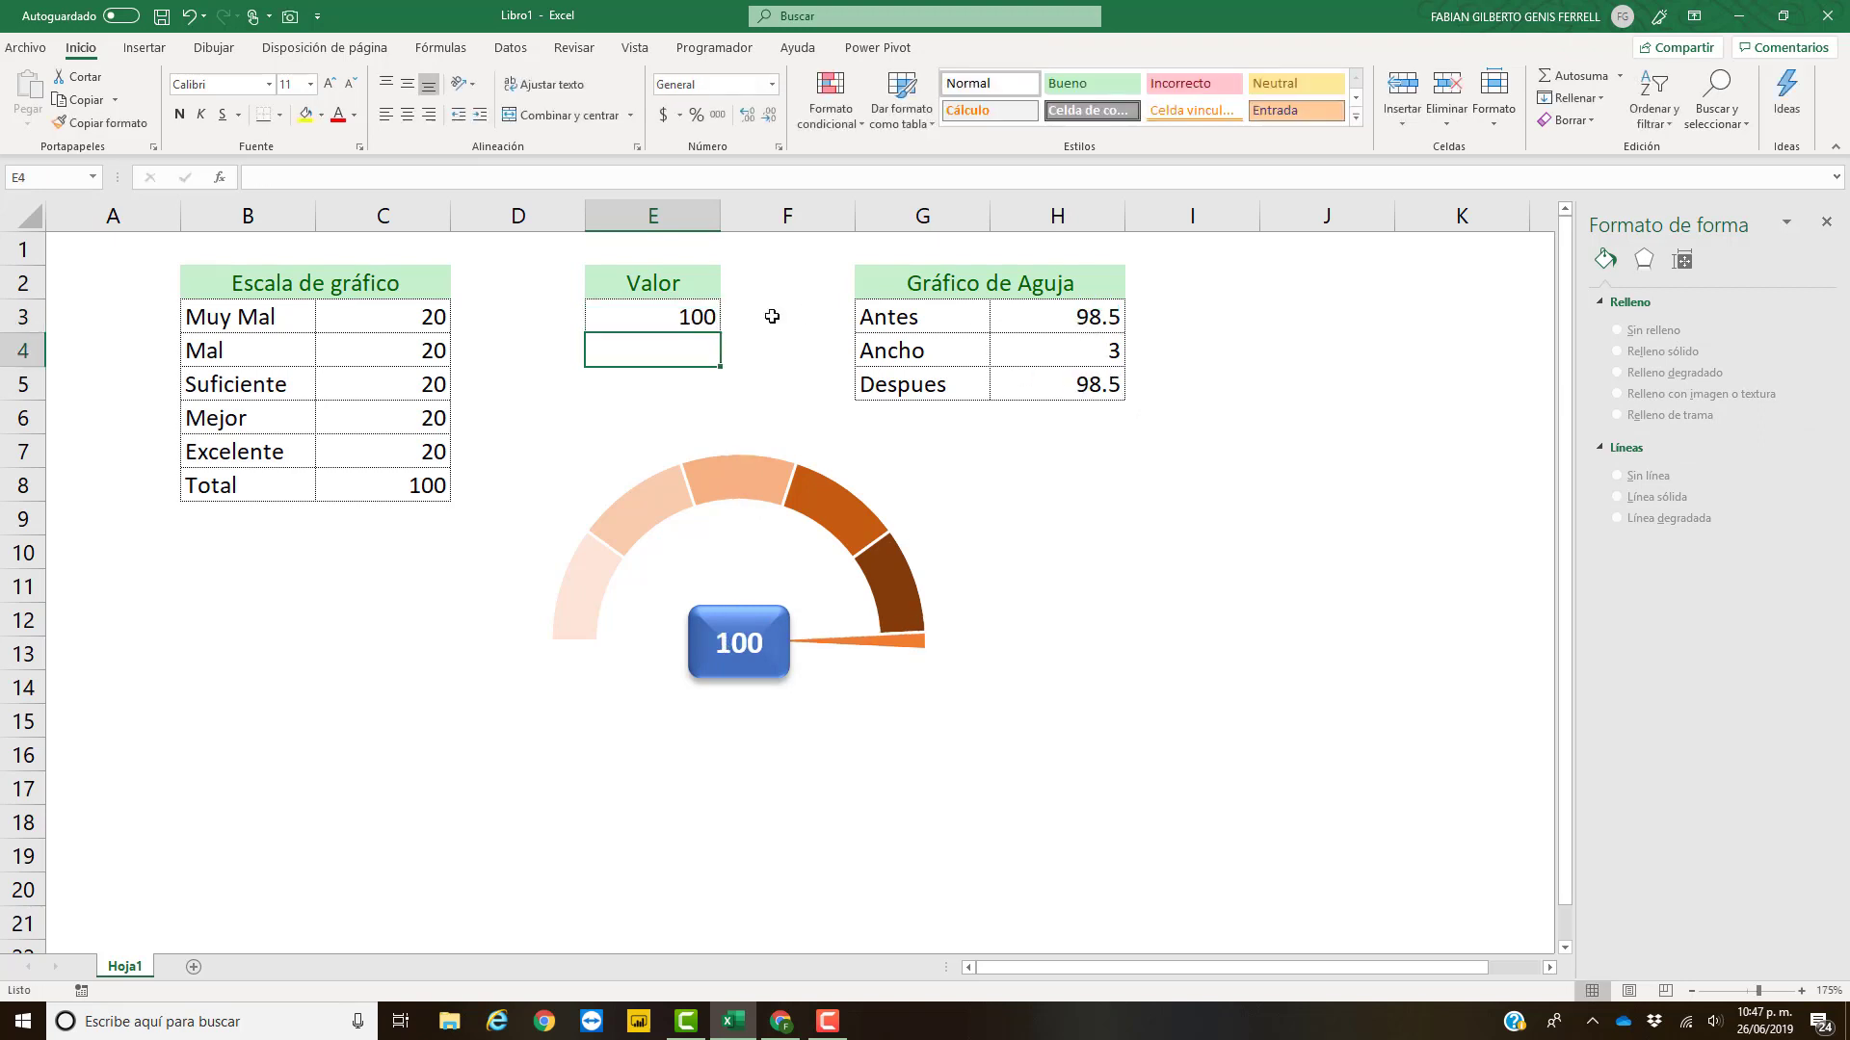
left_click(714, 315)
type("50")
key("Return")
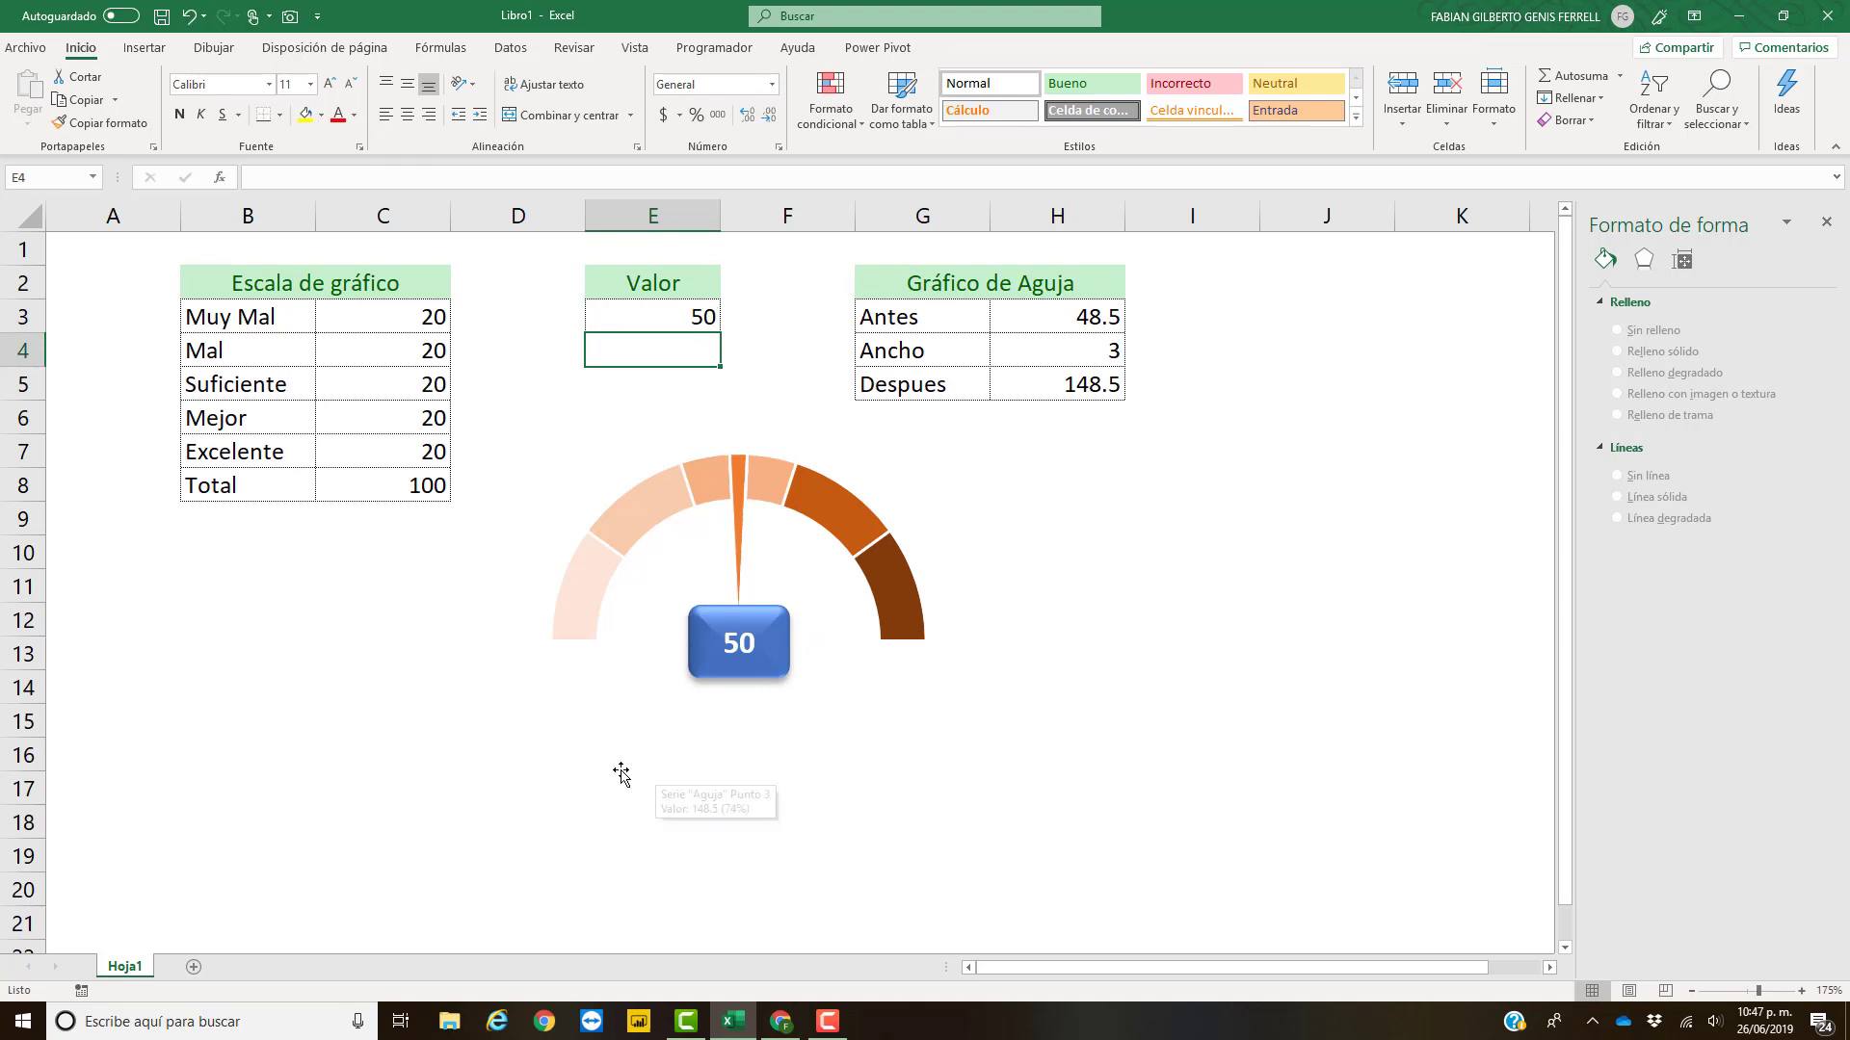
left_click(1194, 568)
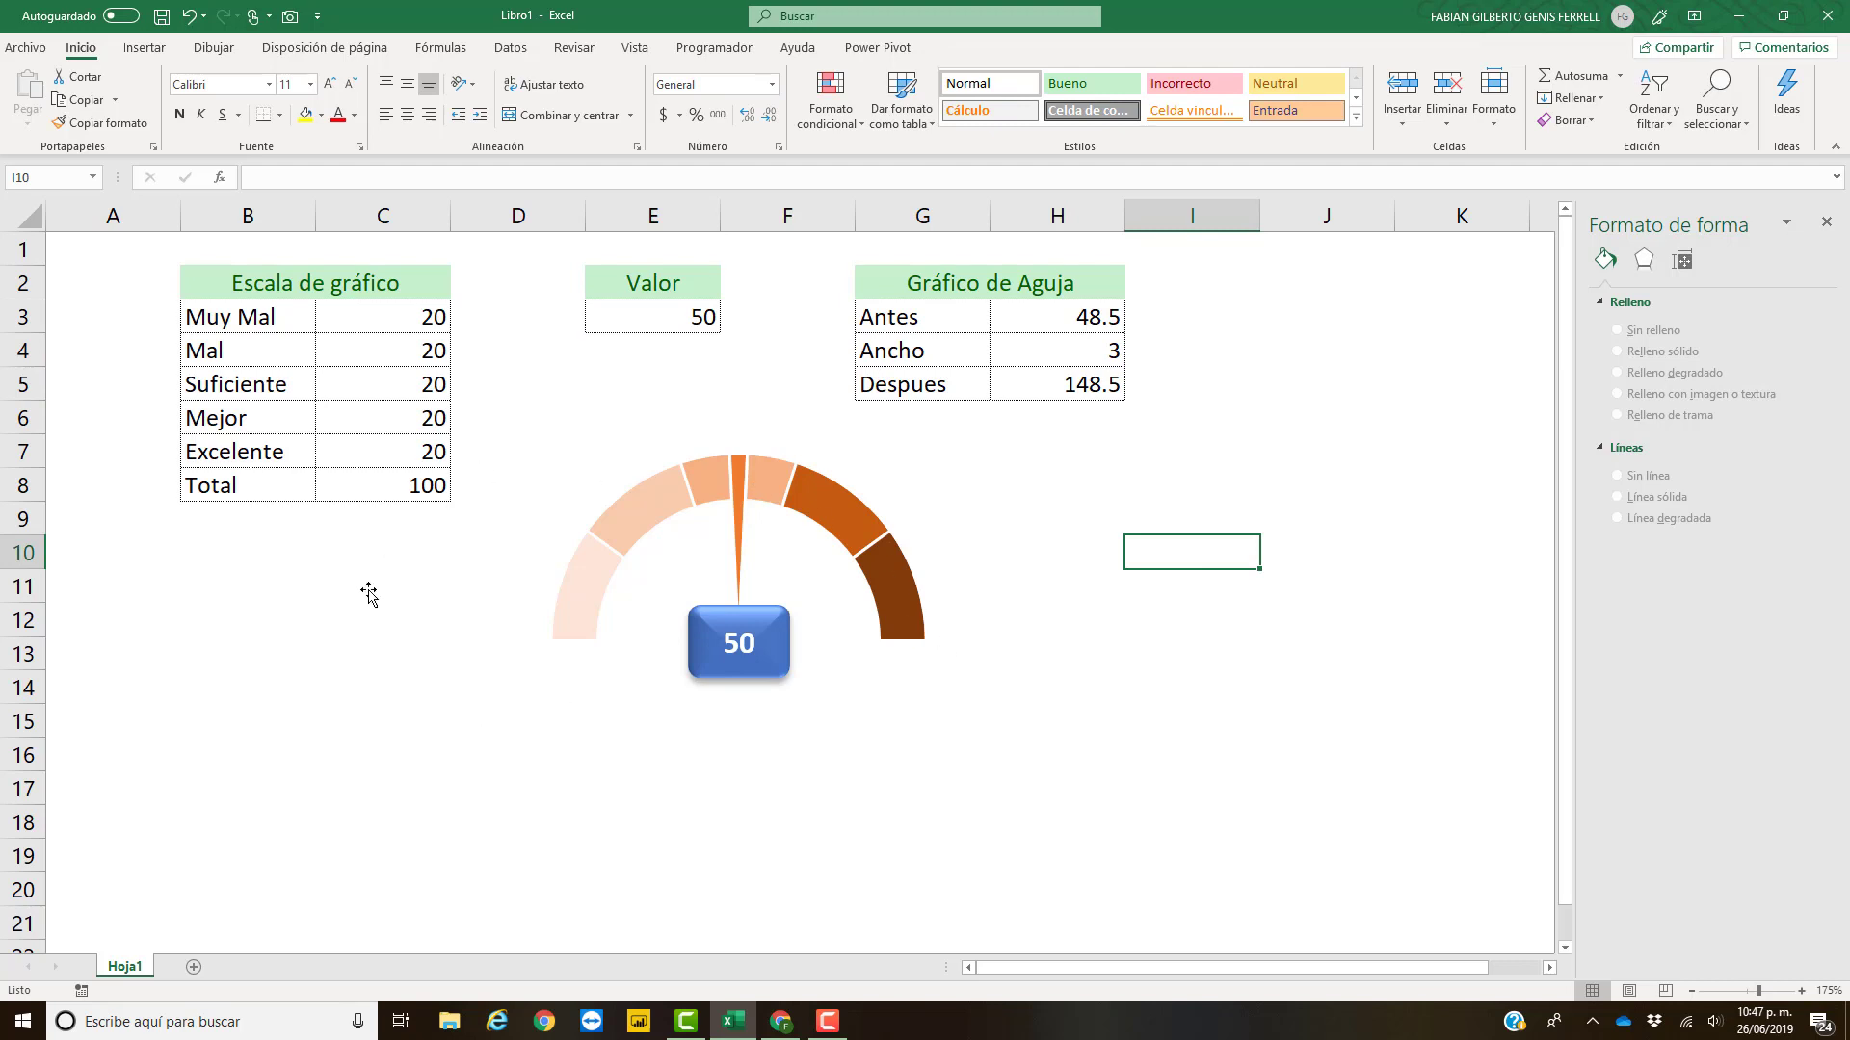
- Insert a small text box reading 0 beside the gauge, shrink it around the number, and center its text vertically and horizontally
left_click(143, 47)
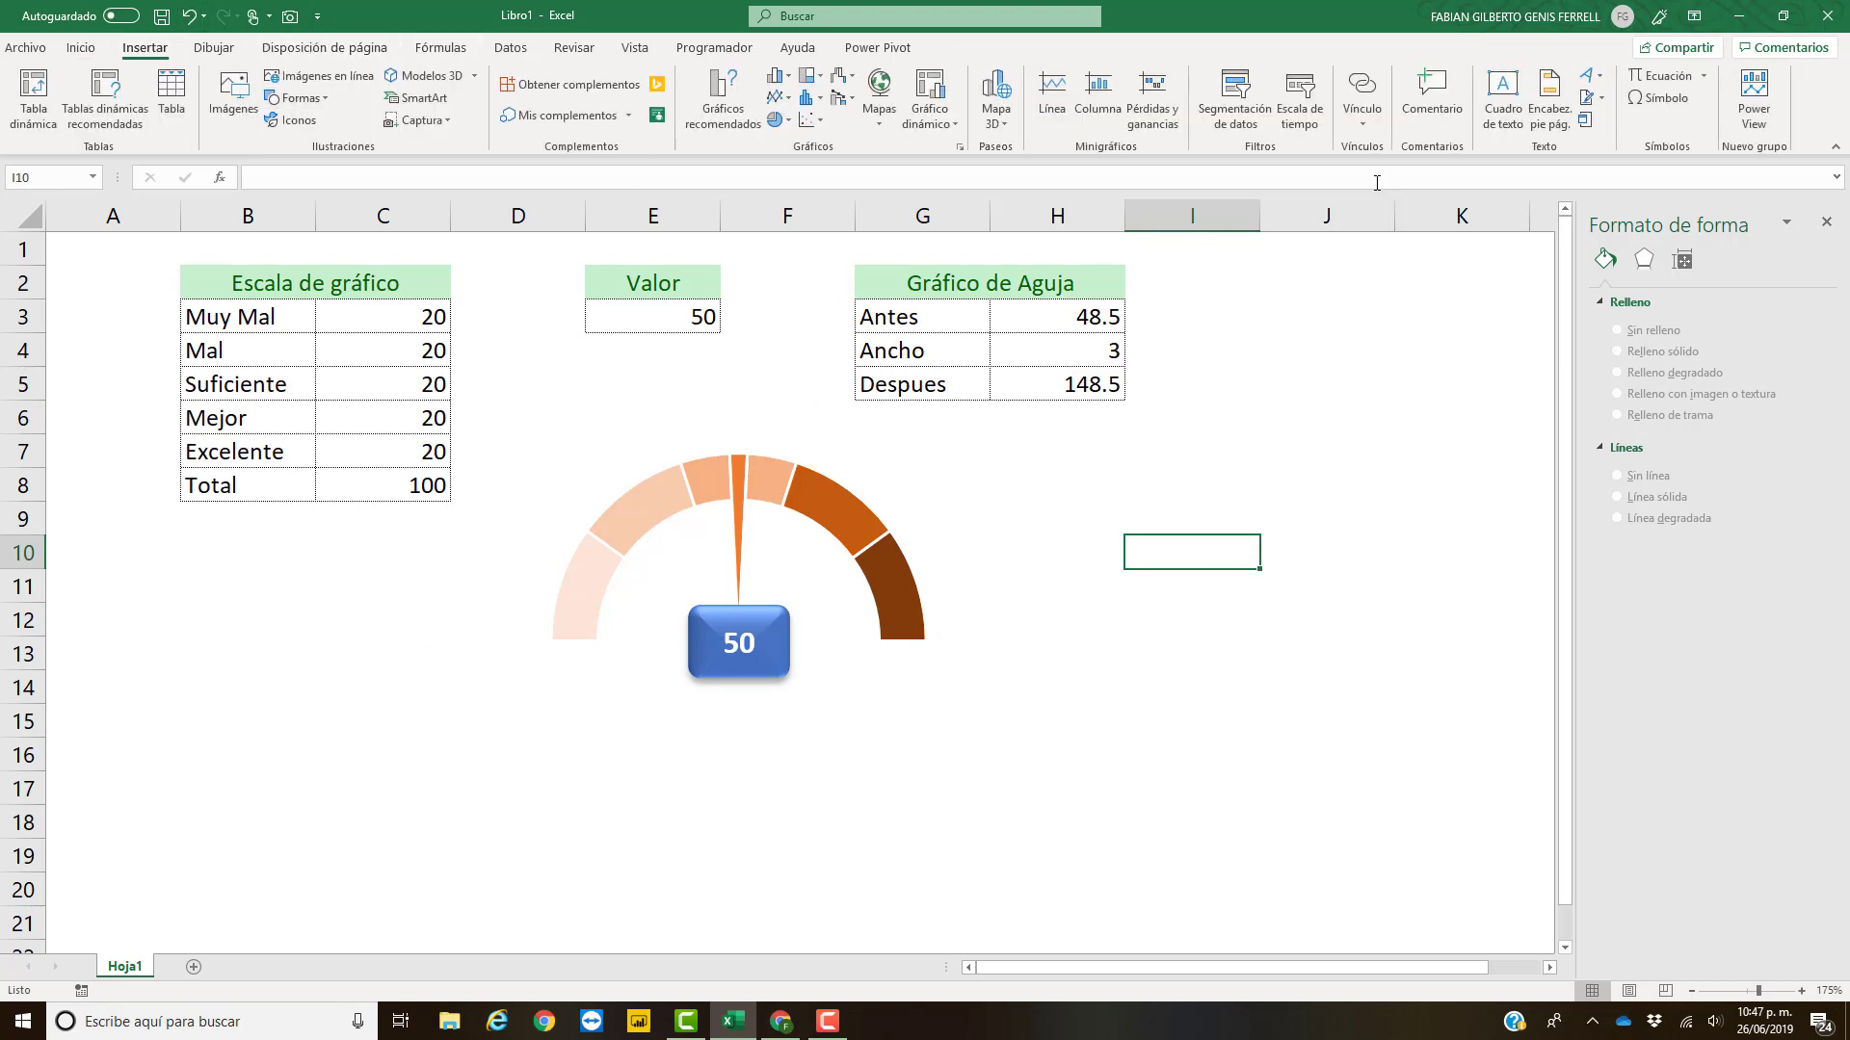
left_click(1502, 101)
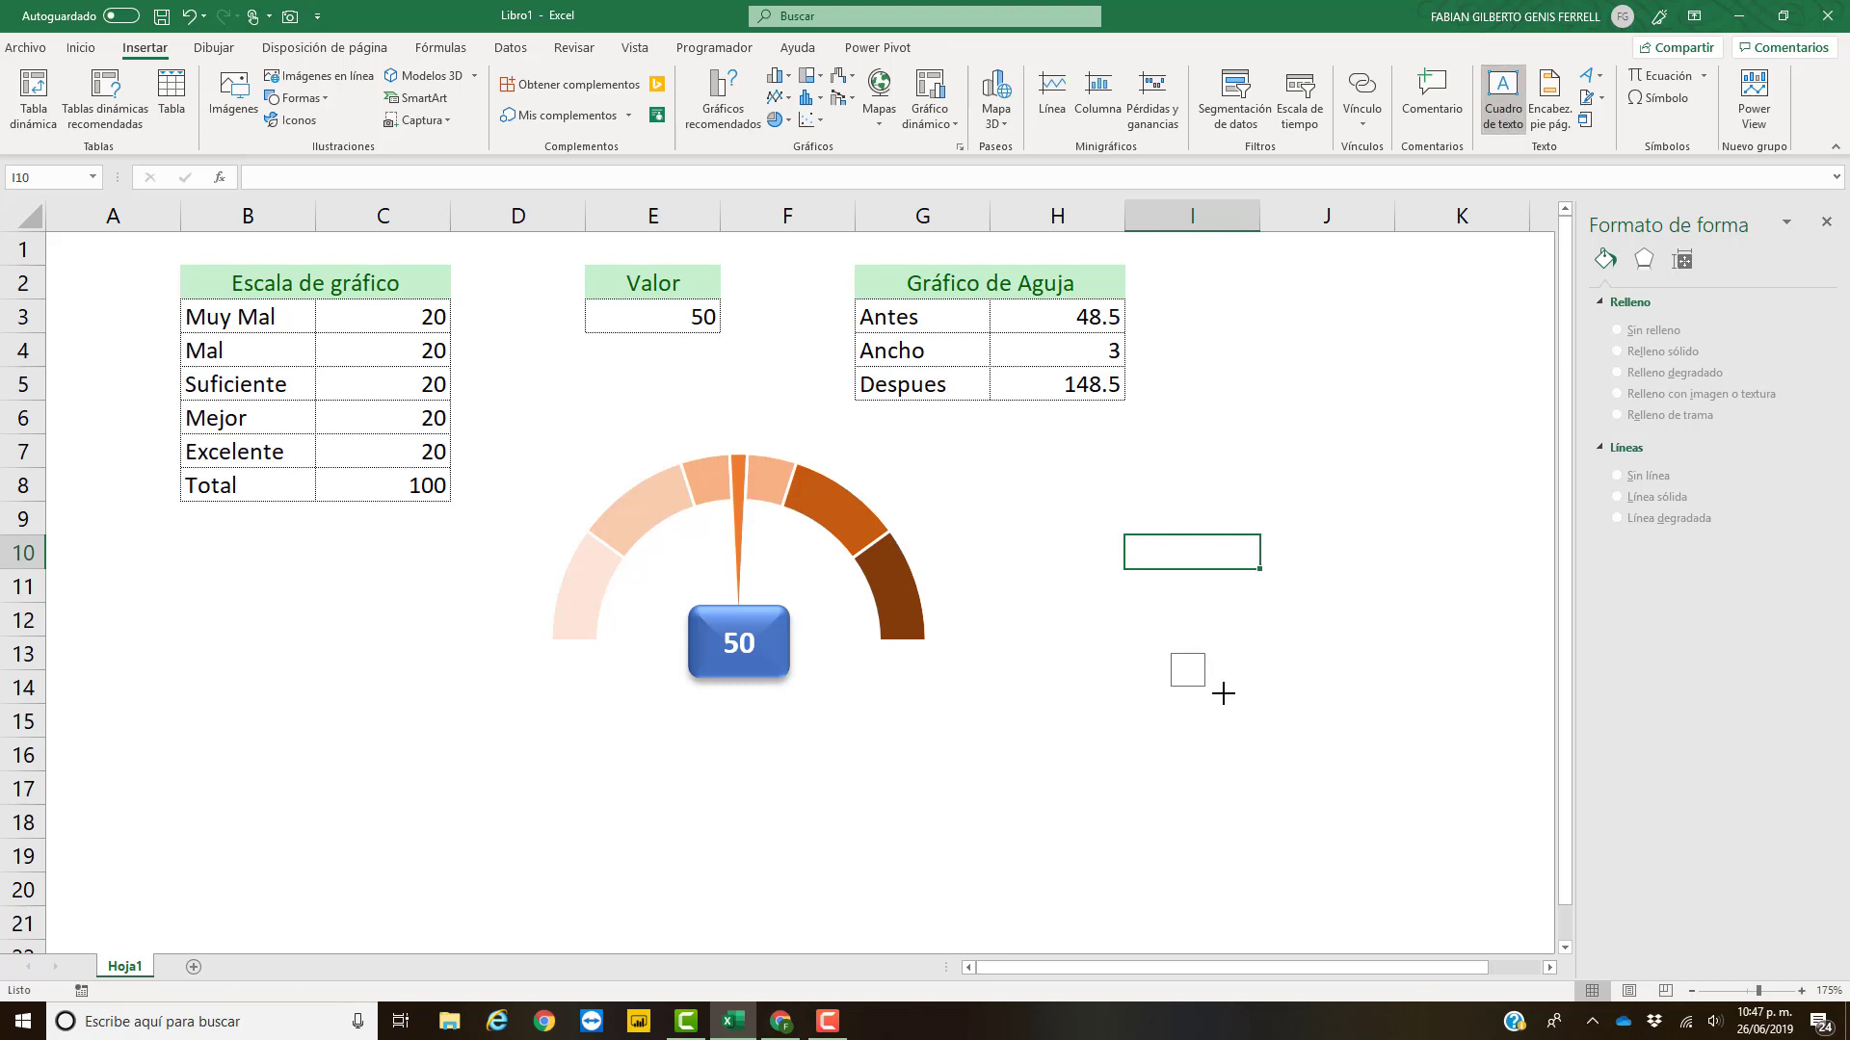
left_click_drag(1222, 693, 1253, 732)
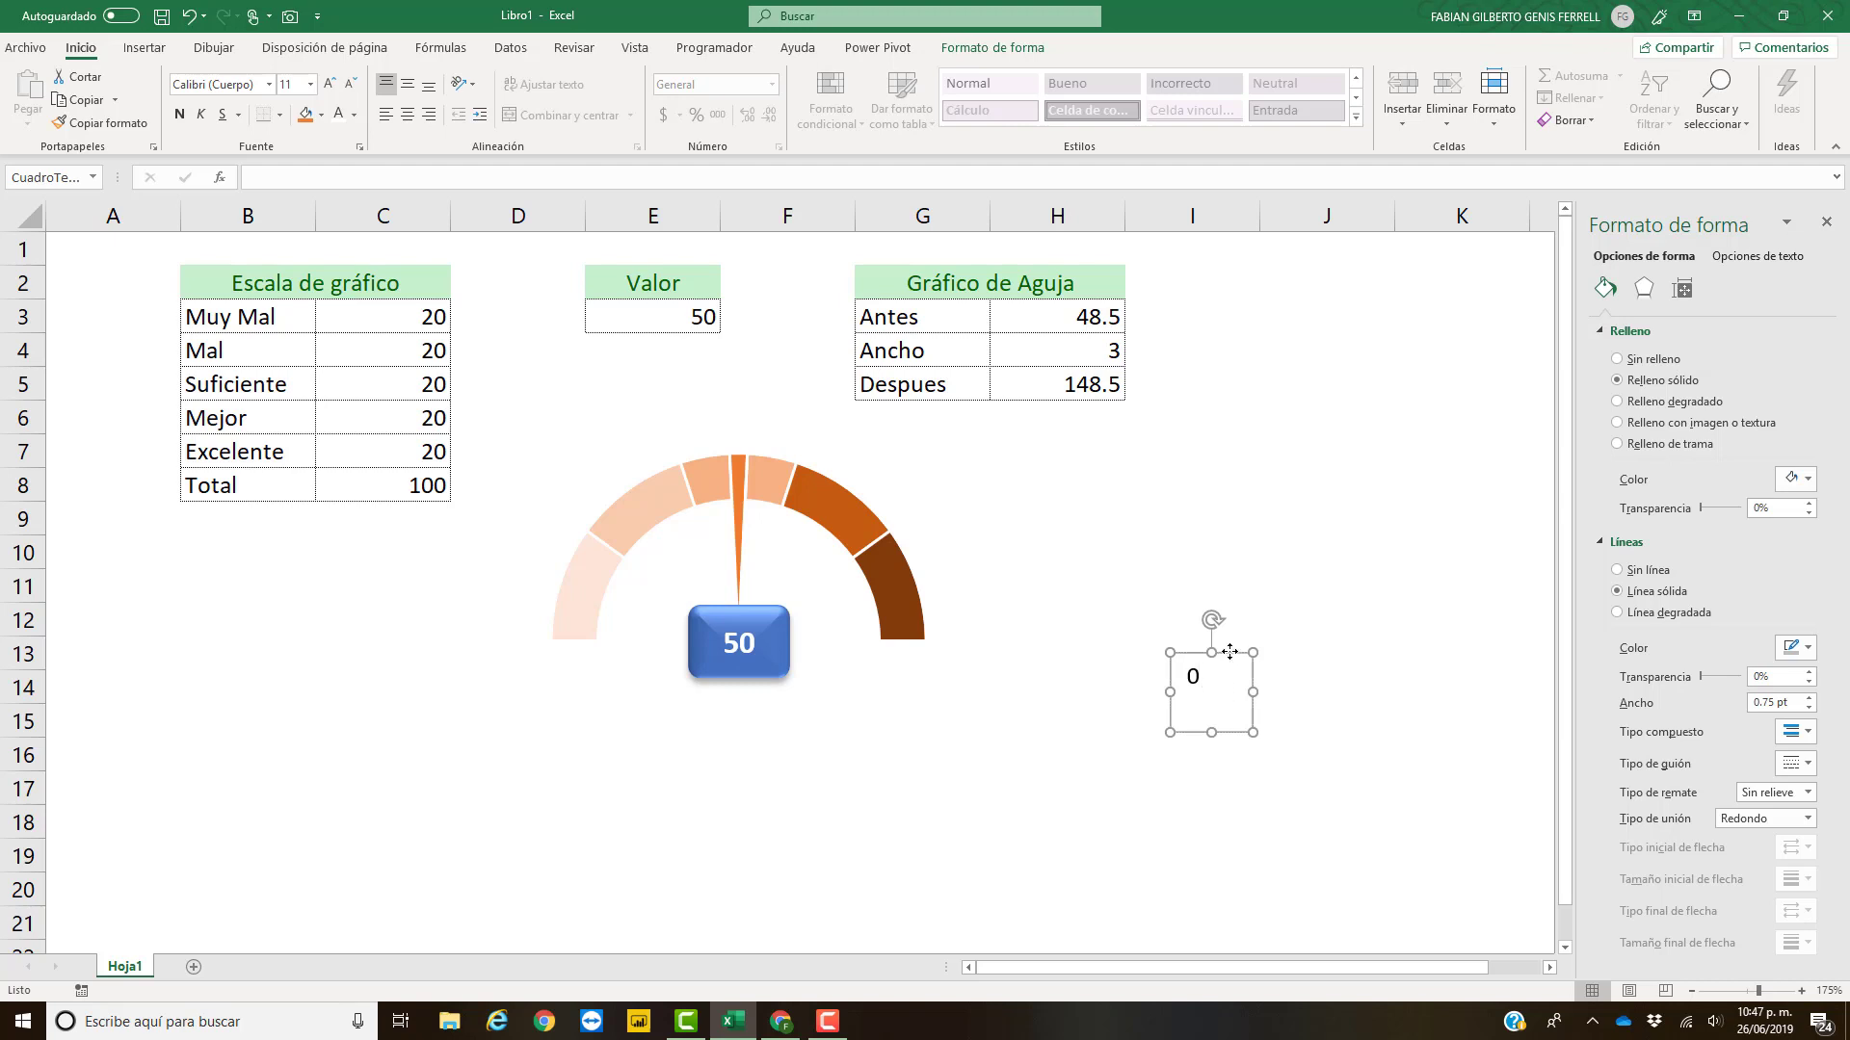
left_click_drag(1240, 729, 1215, 713)
left_click(407, 89)
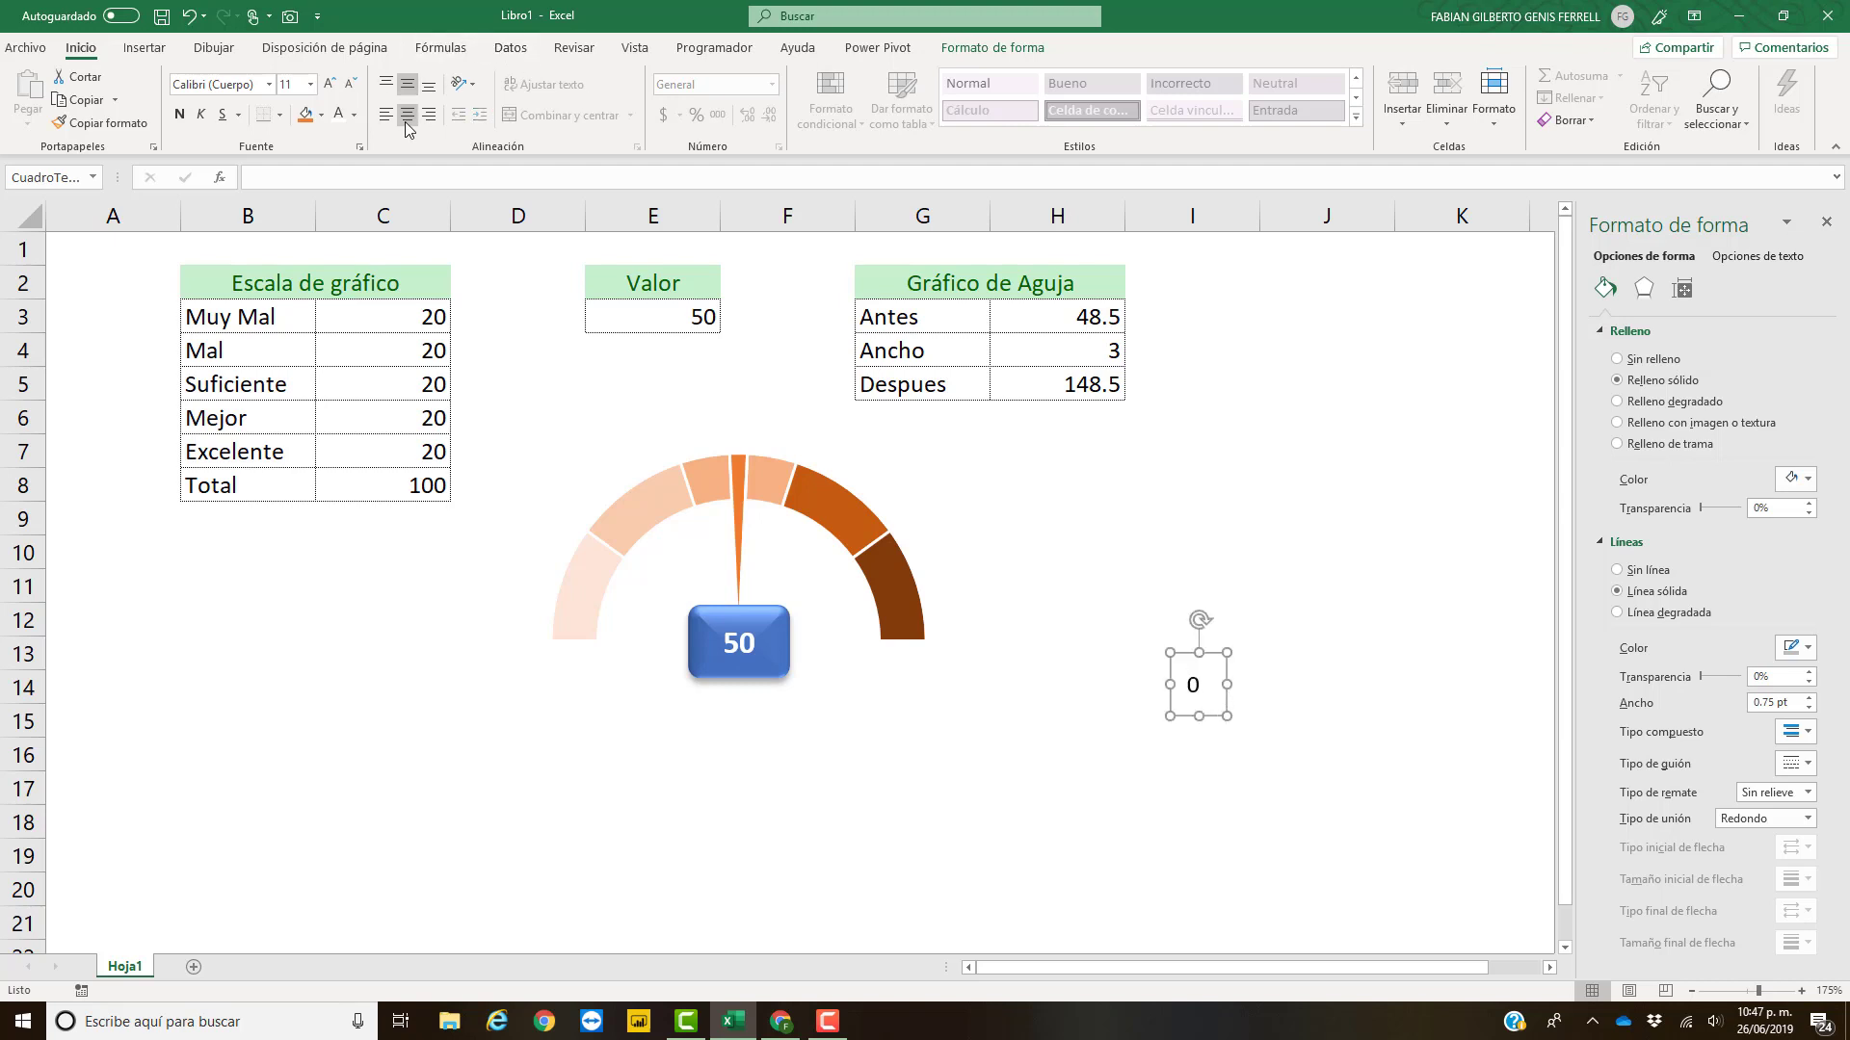
left_click(405, 116)
- Format the 0 label with no fill, no outline and bold 14 pt text, and place it at the start of the scale
left_click(1618, 360)
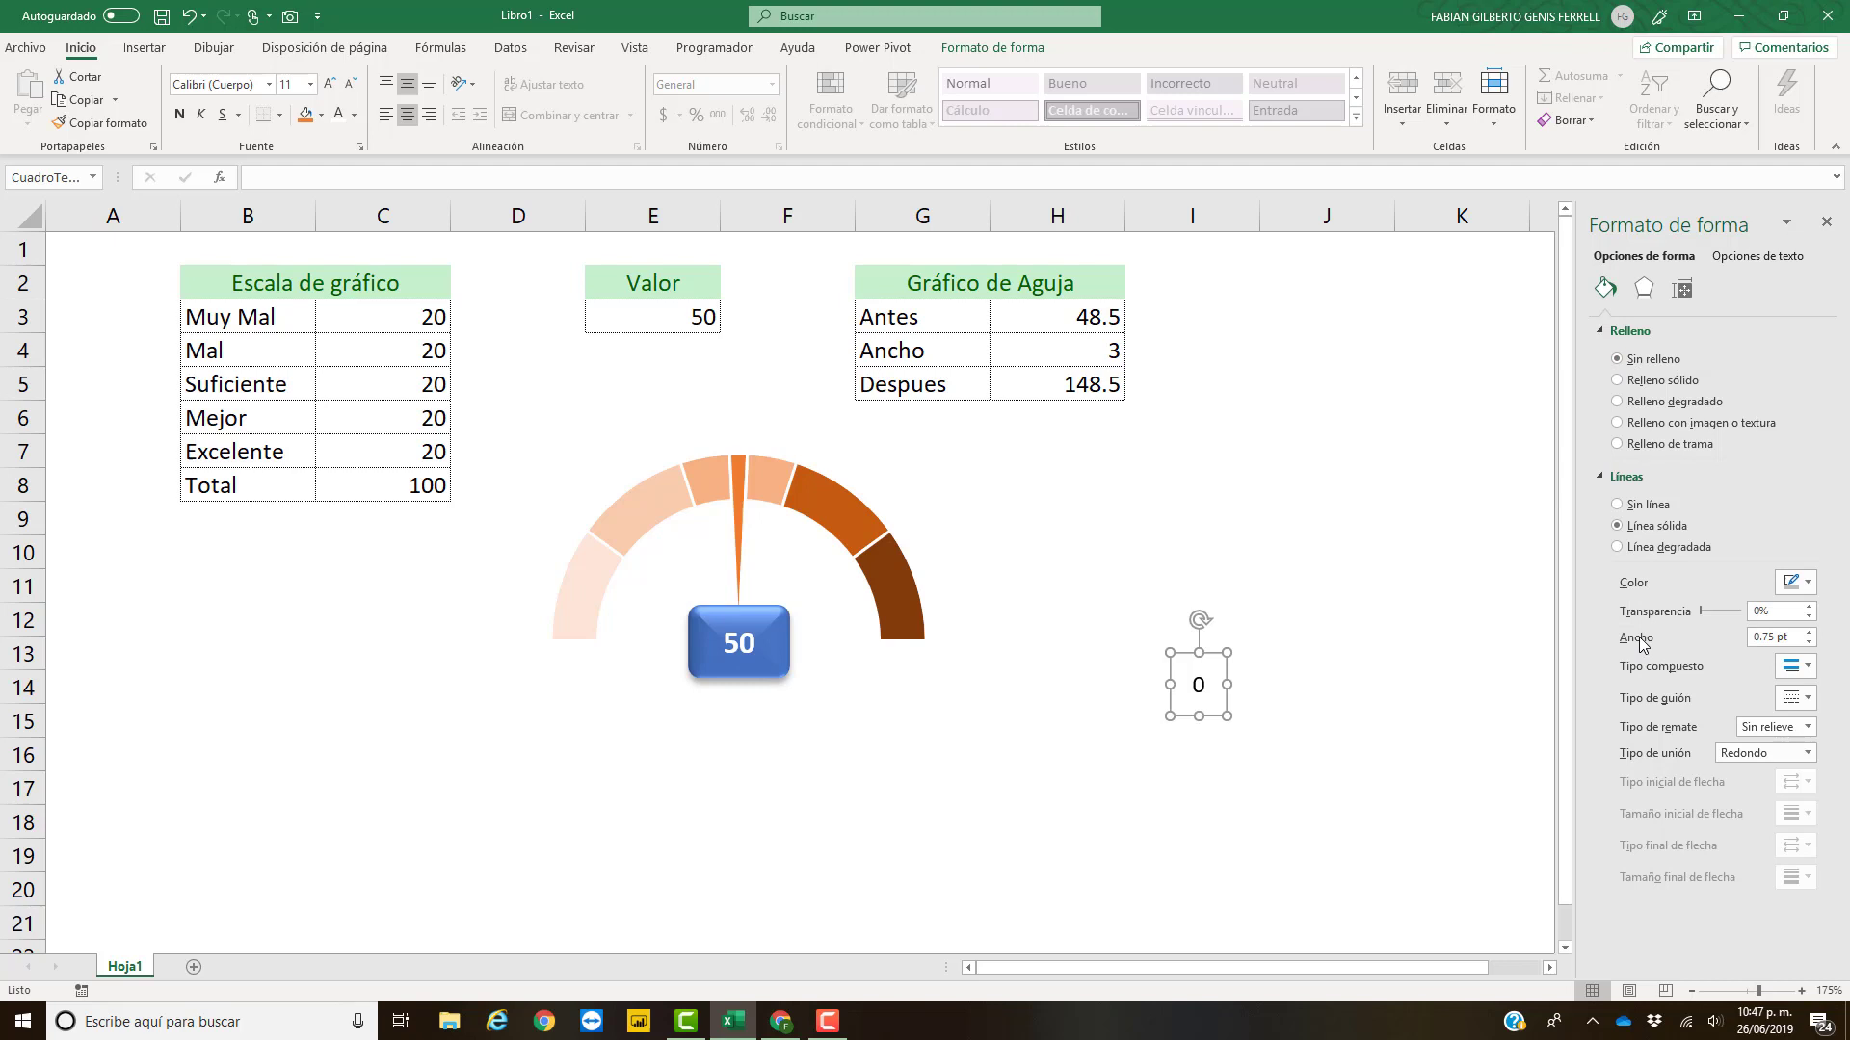
left_click(1618, 504)
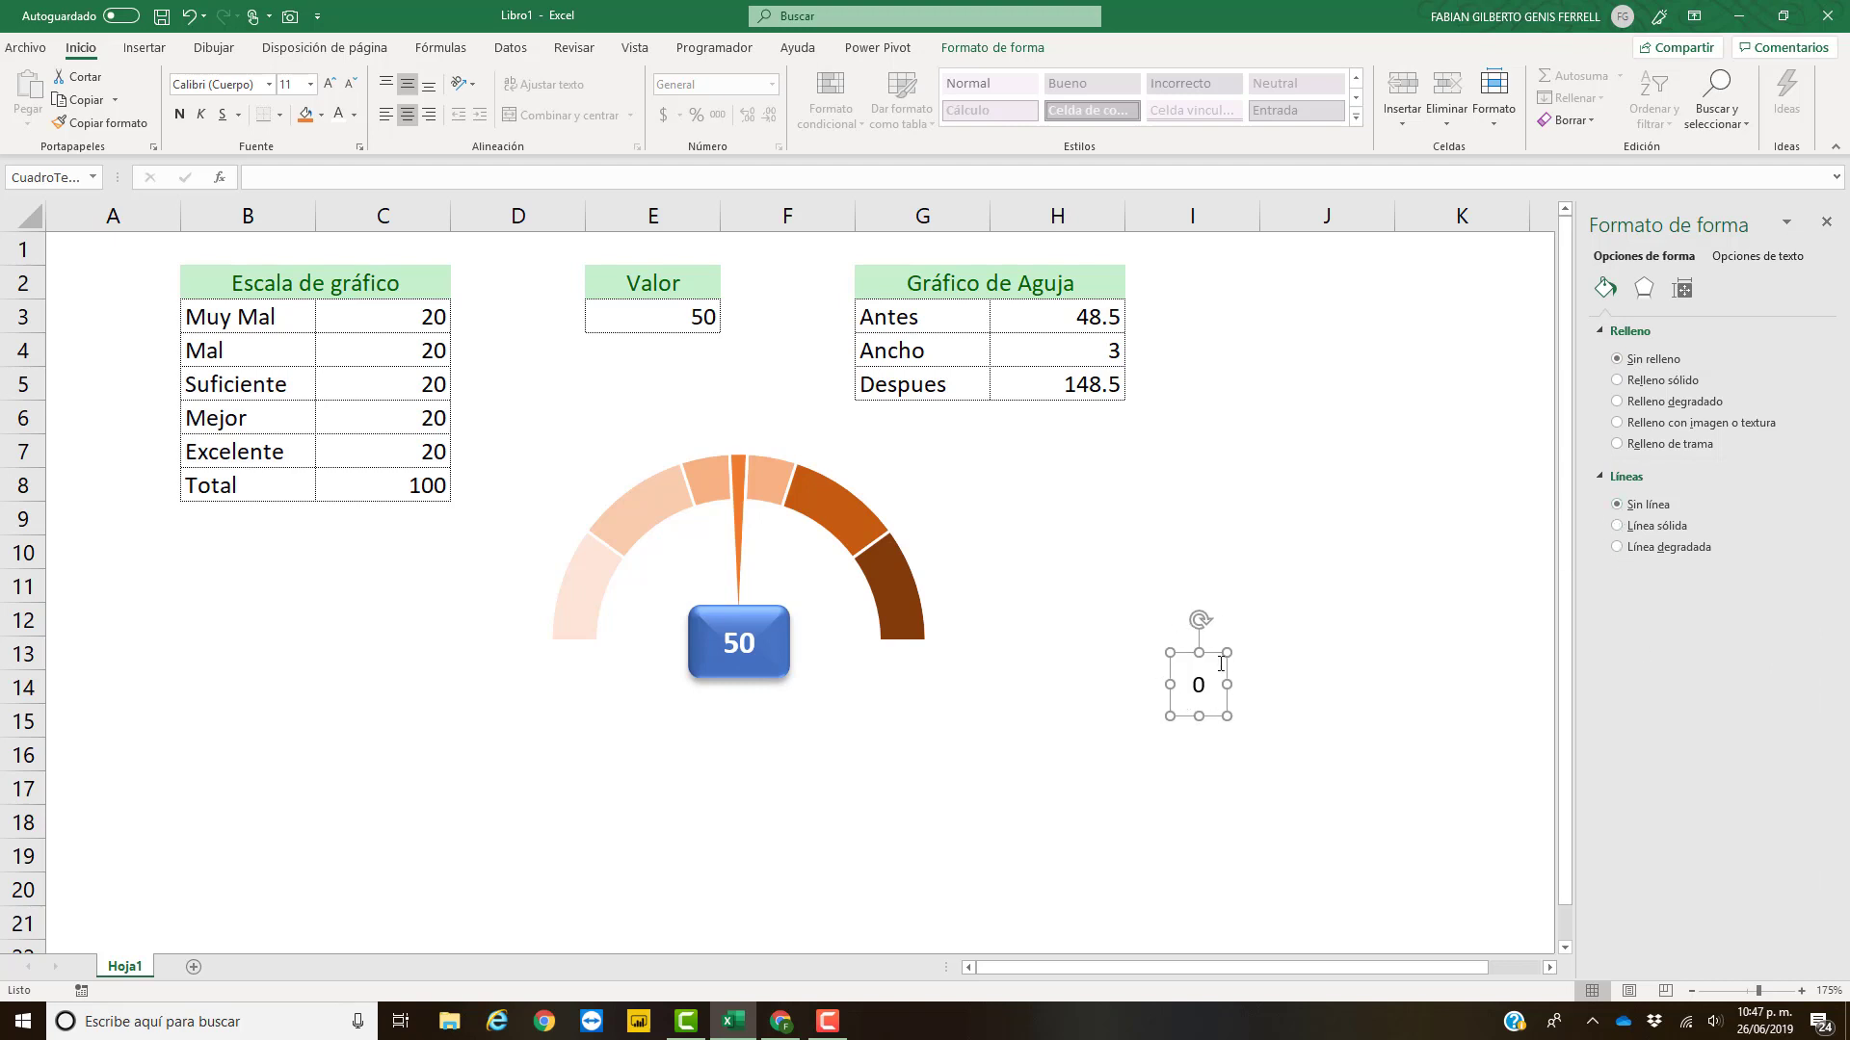
left_click(179, 115)
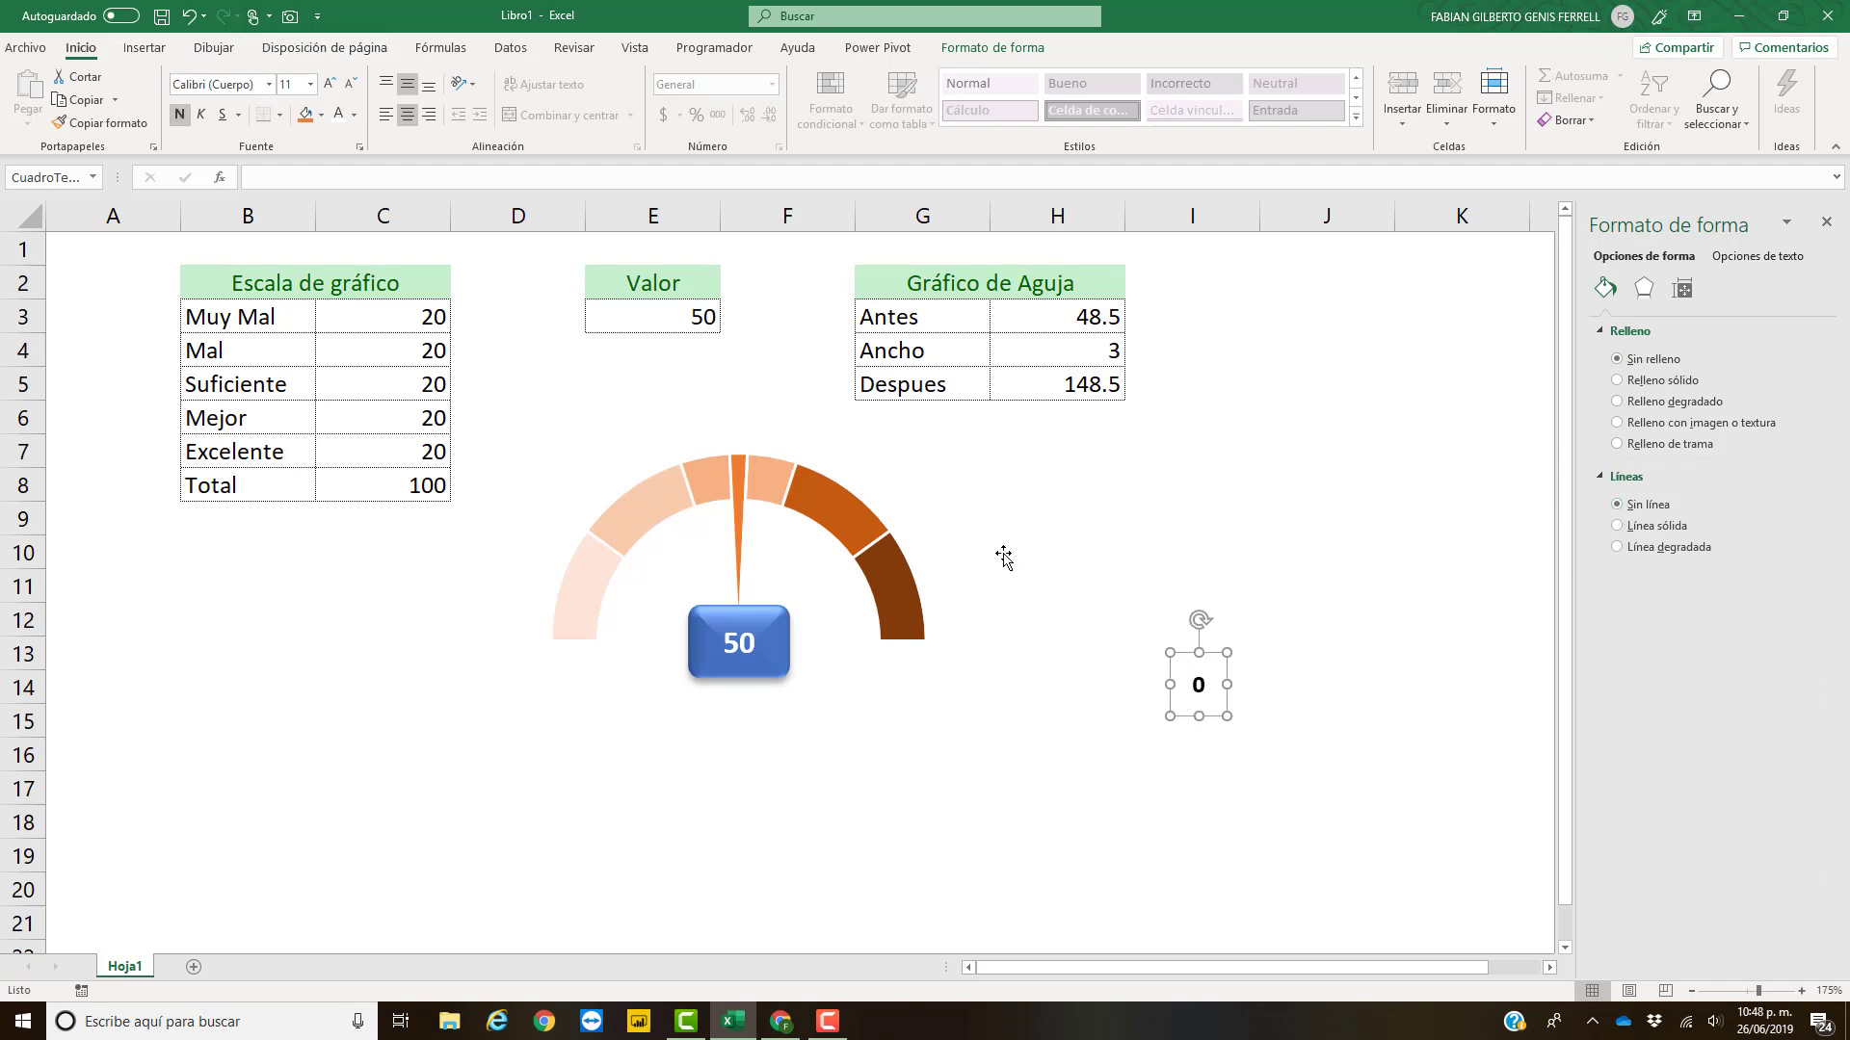
left_click(329, 84)
left_click(329, 83)
left_click_drag(1216, 658, 550, 605)
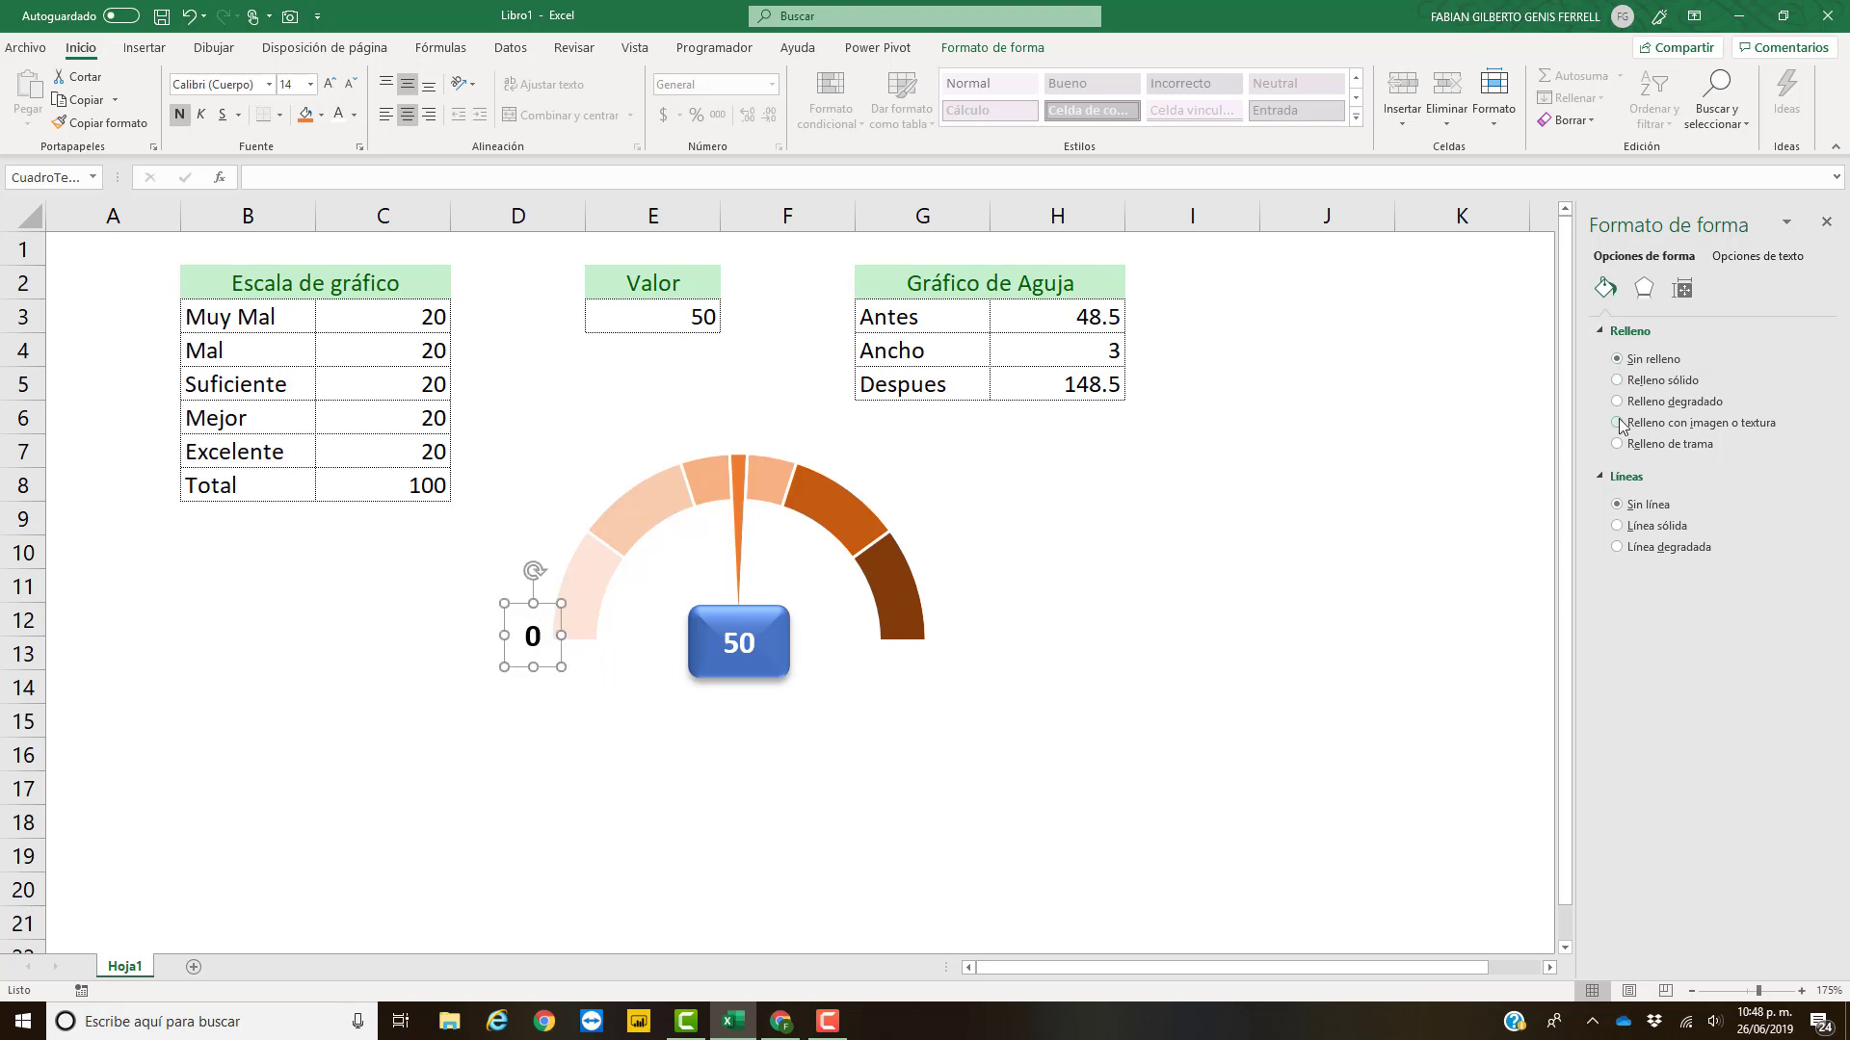
- Try a solid fill on the 0 label over the chart and restore it to no fill
left_click(1618, 382)
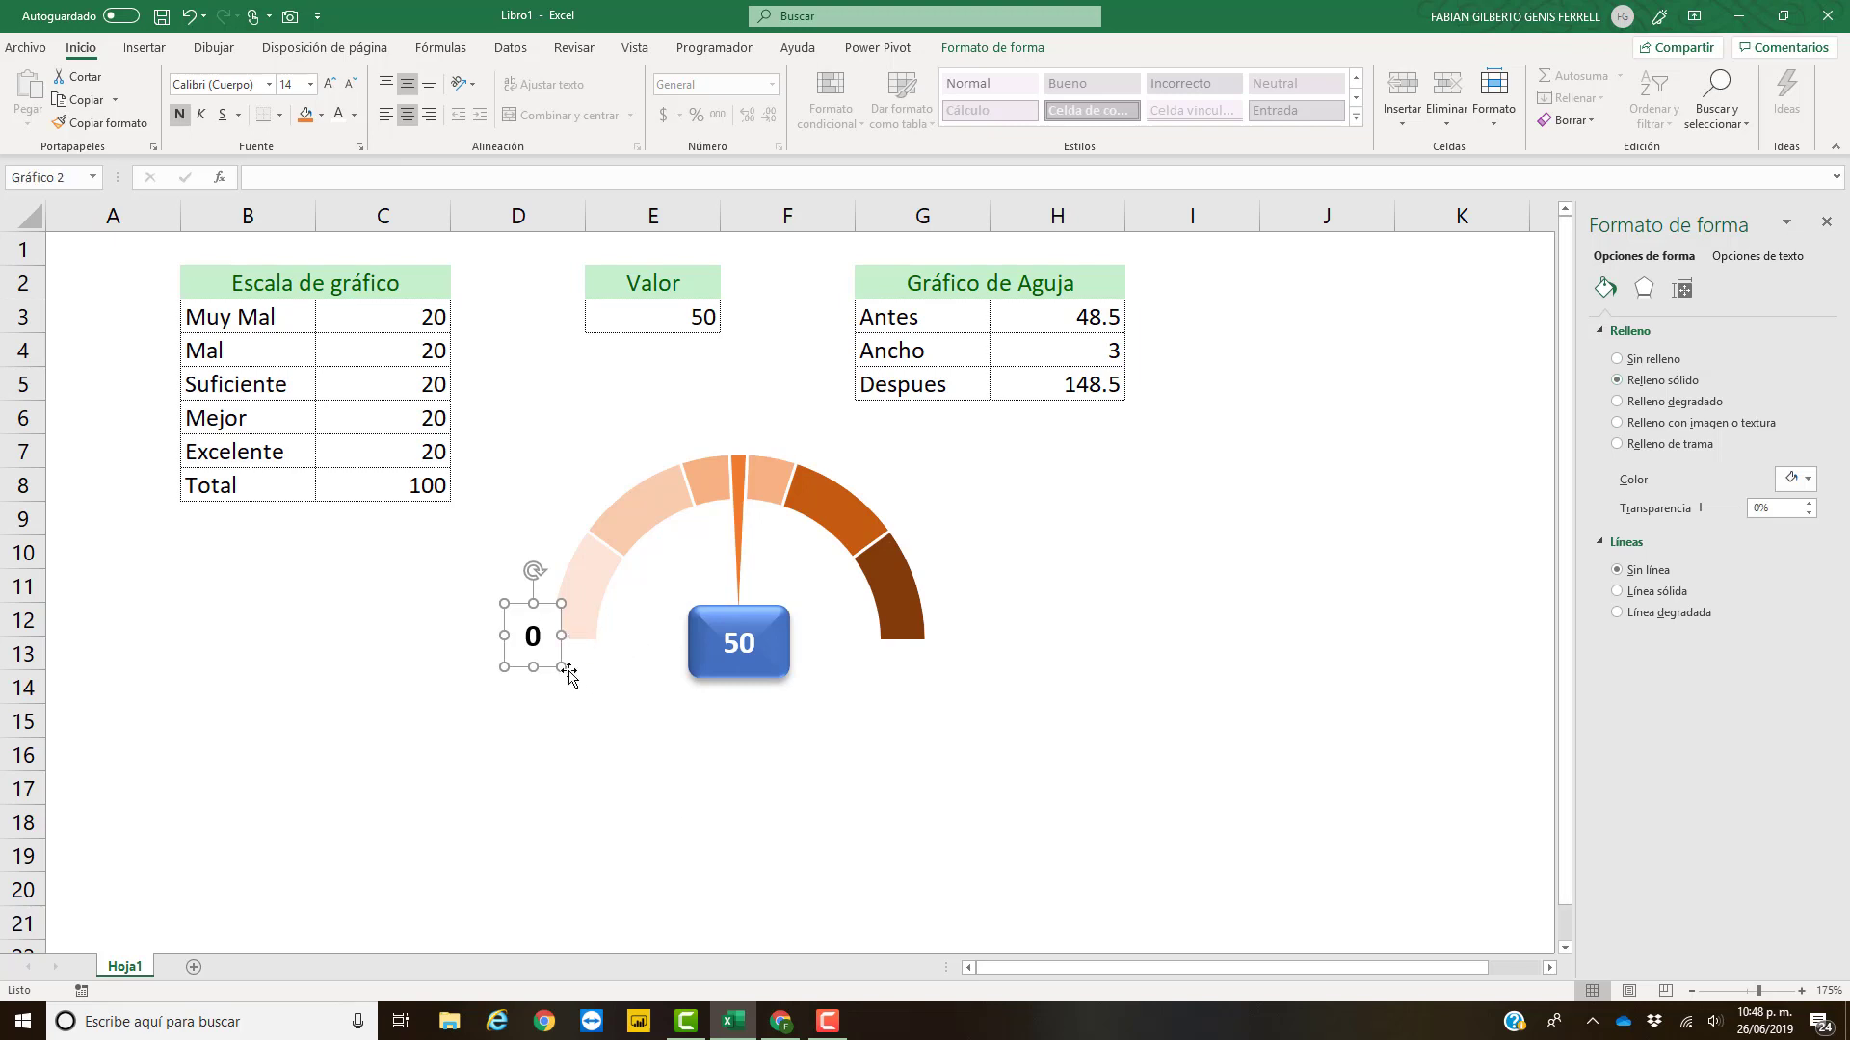
left_click(557, 631)
left_click(175, 630)
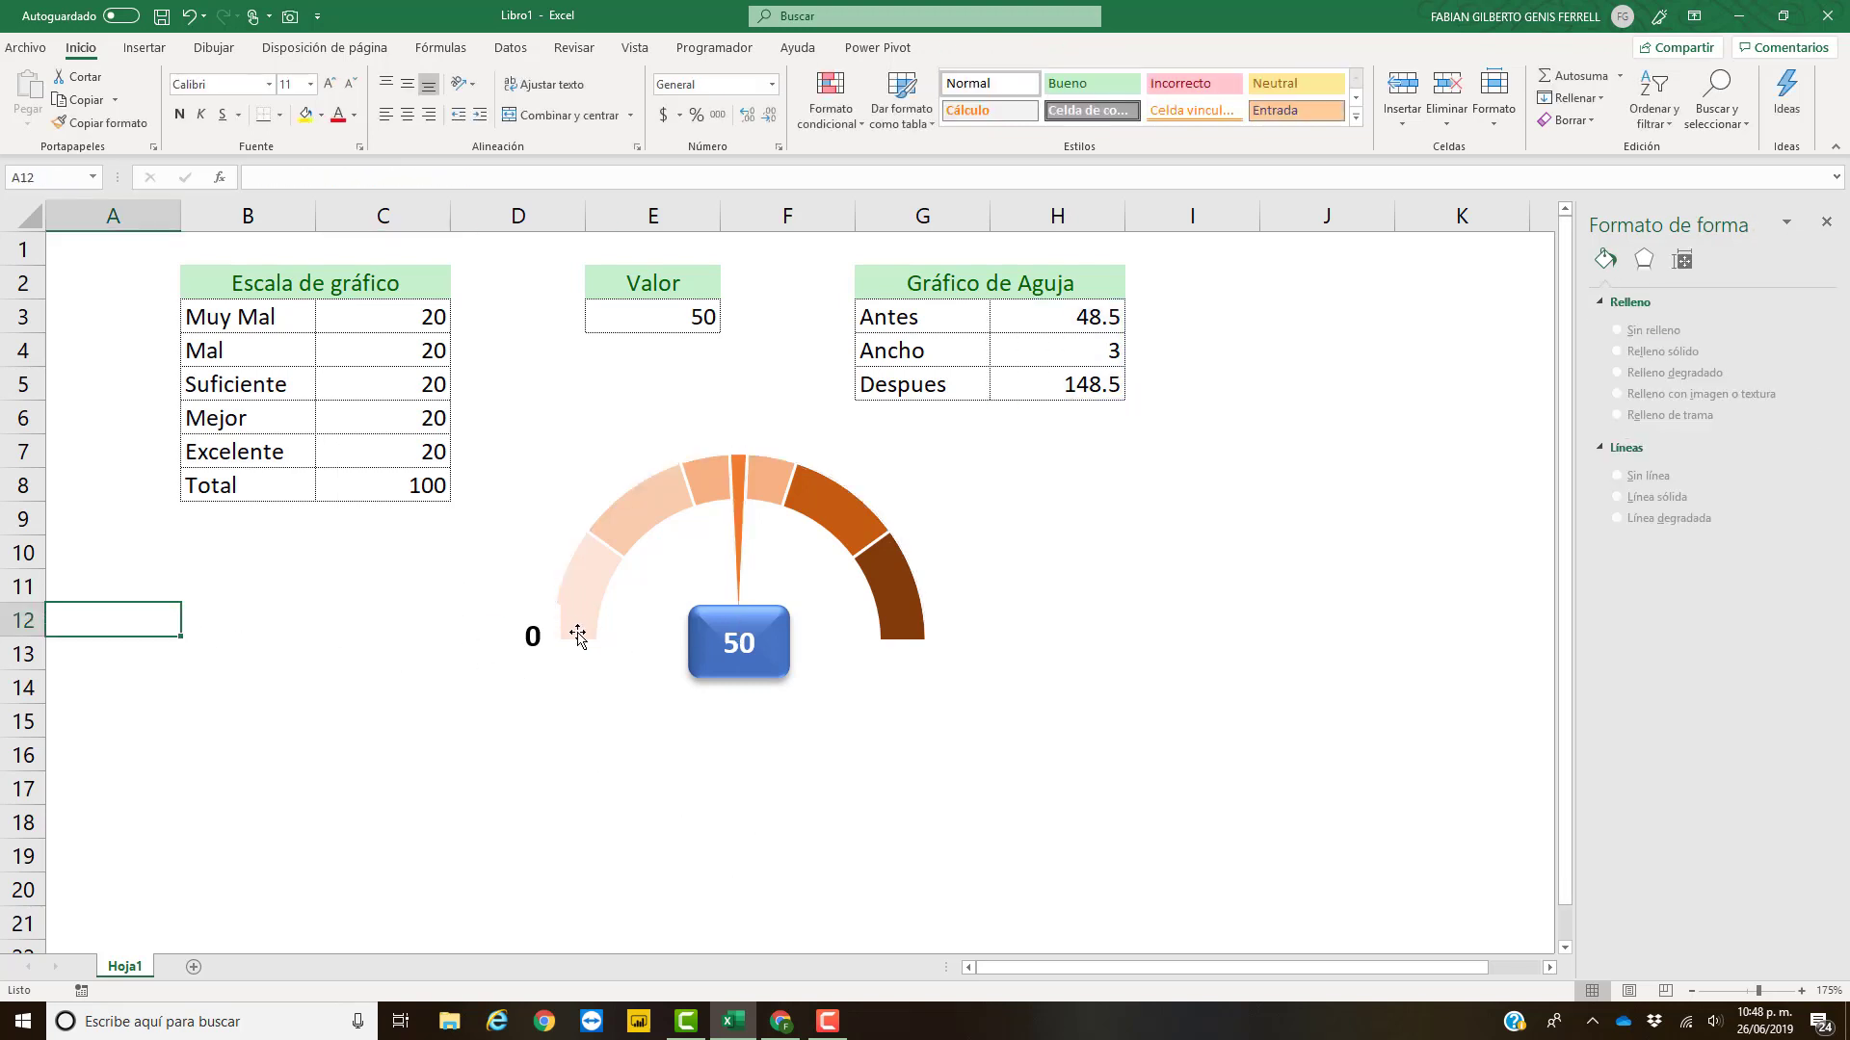
left_click(532, 605)
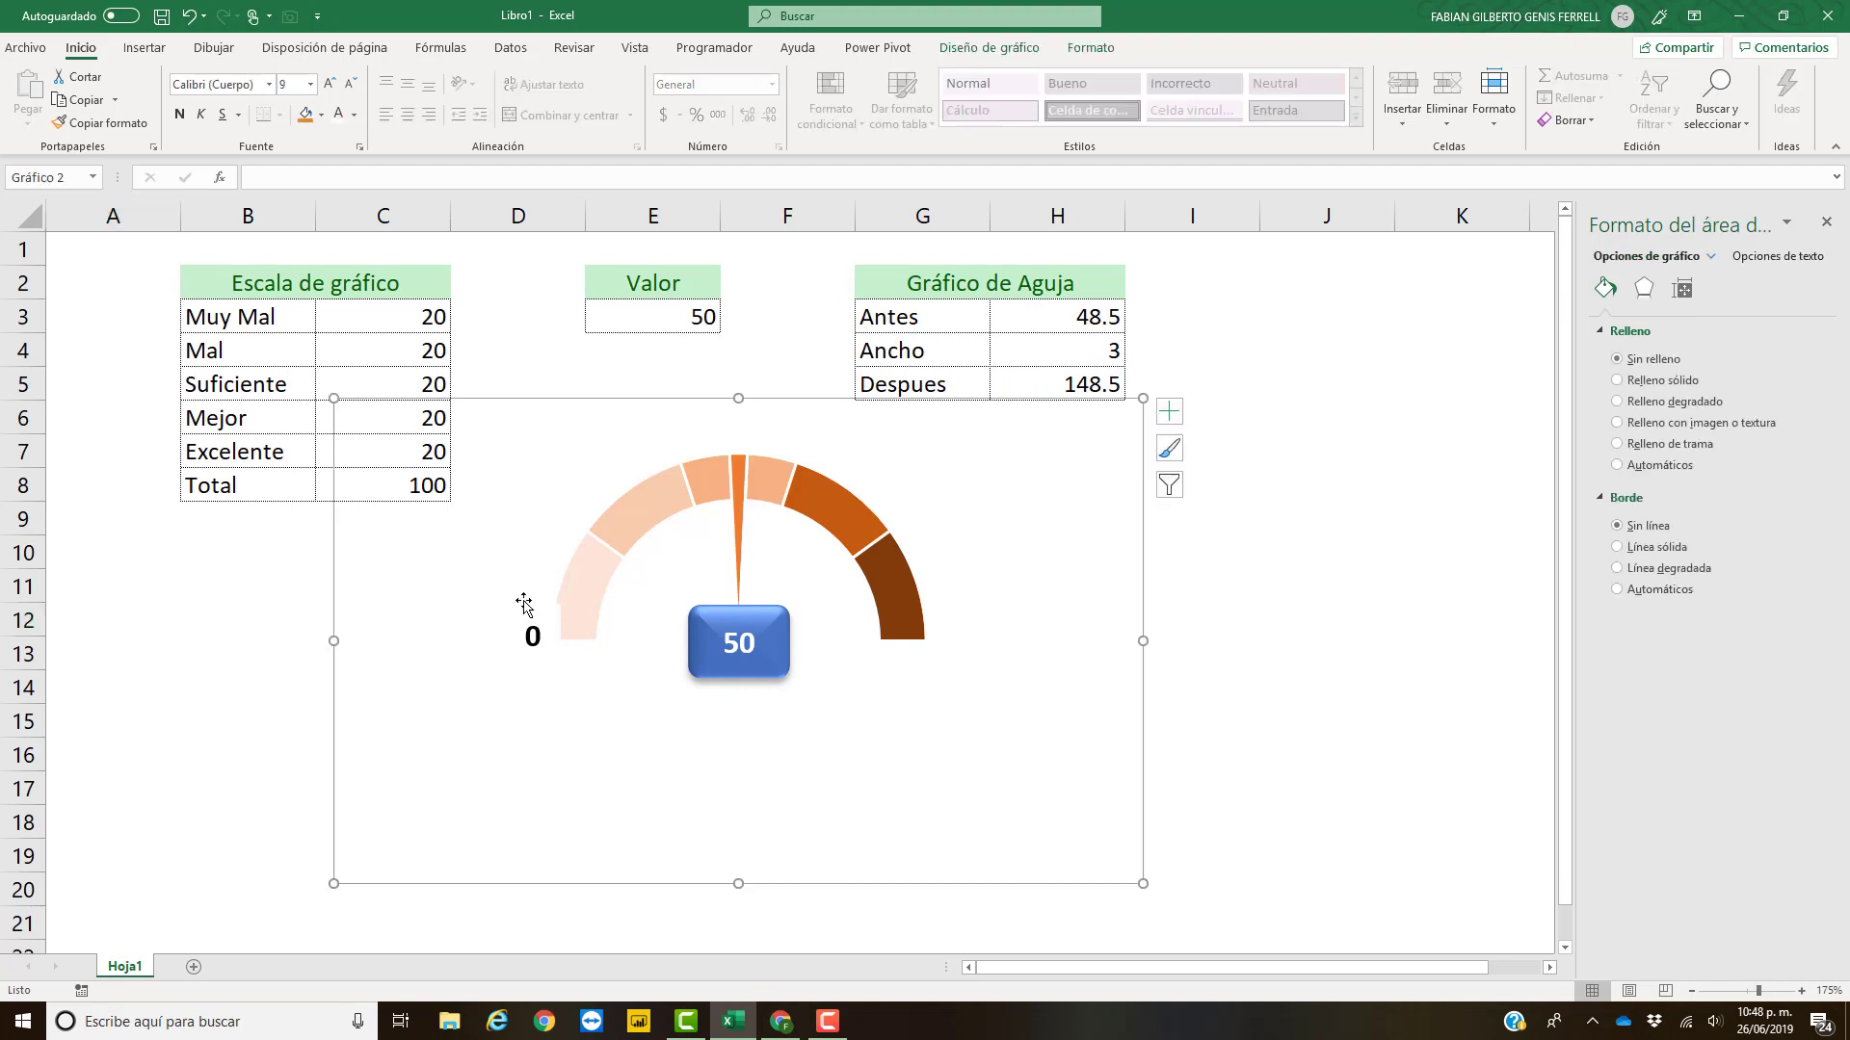
left_click(518, 609)
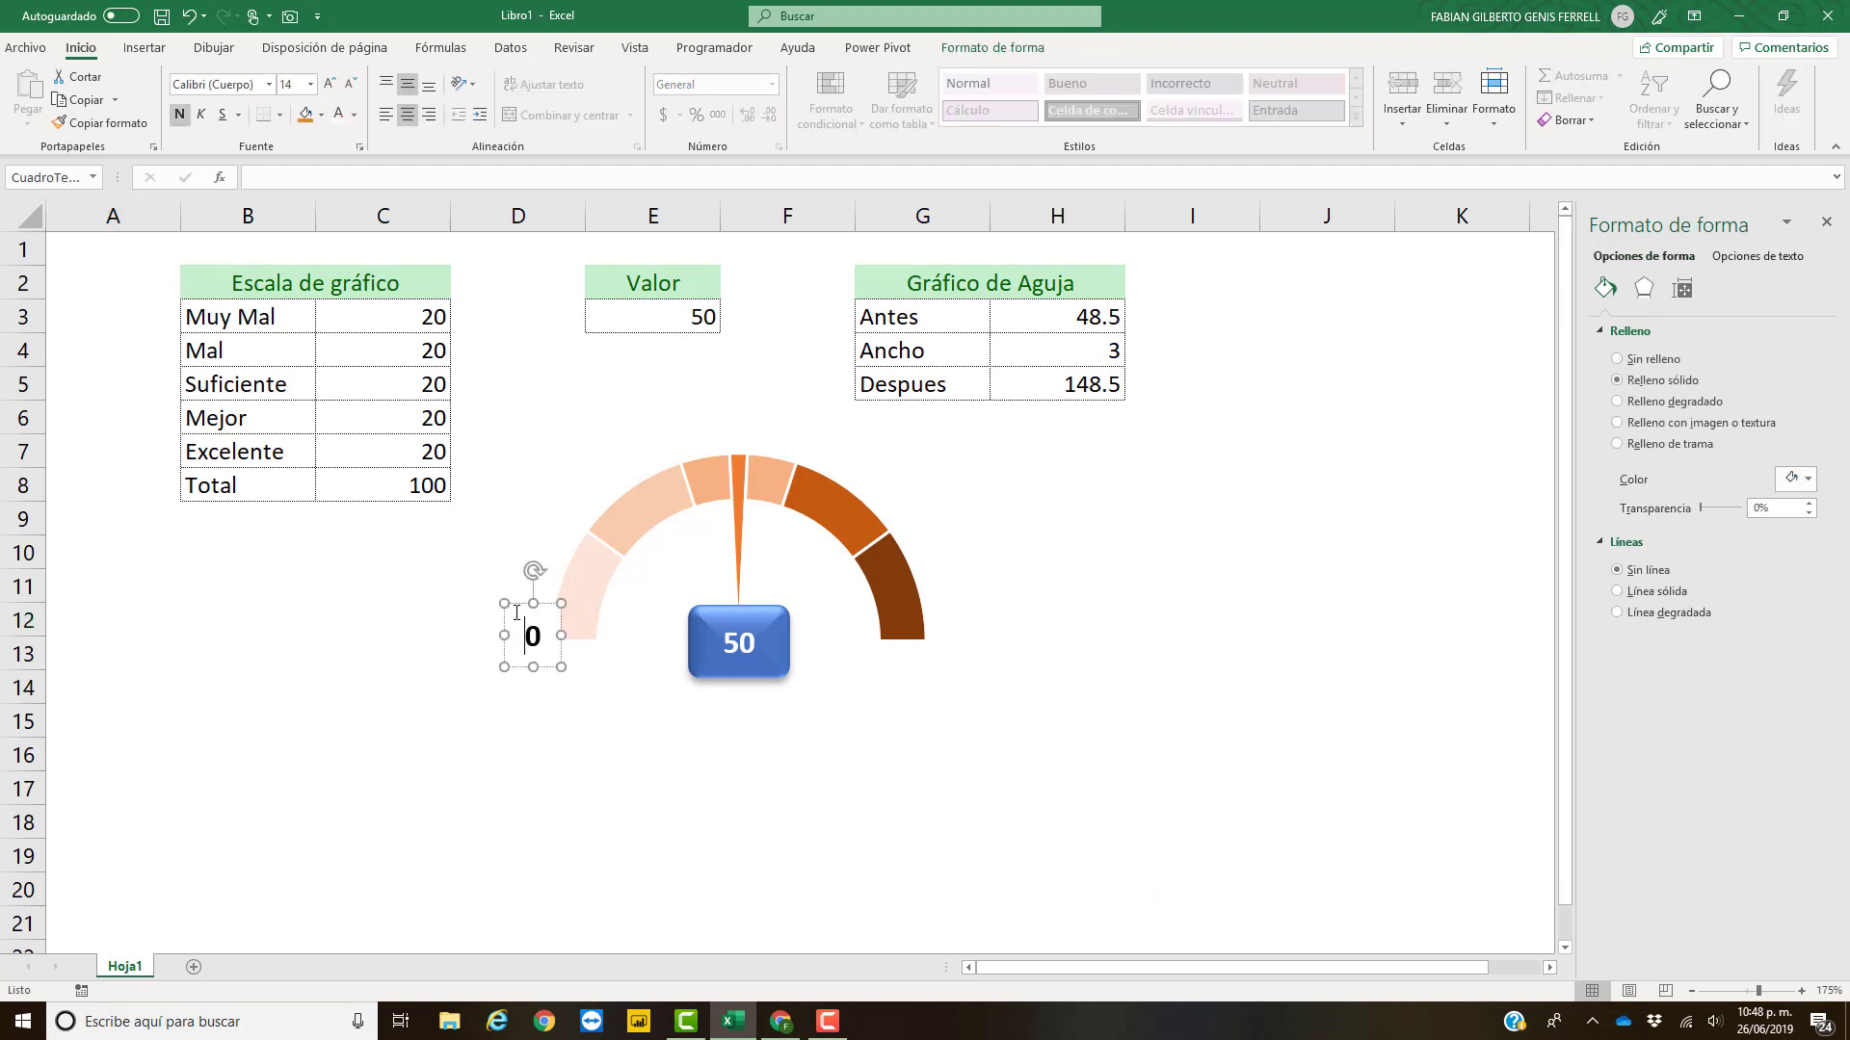
left_click(1618, 361)
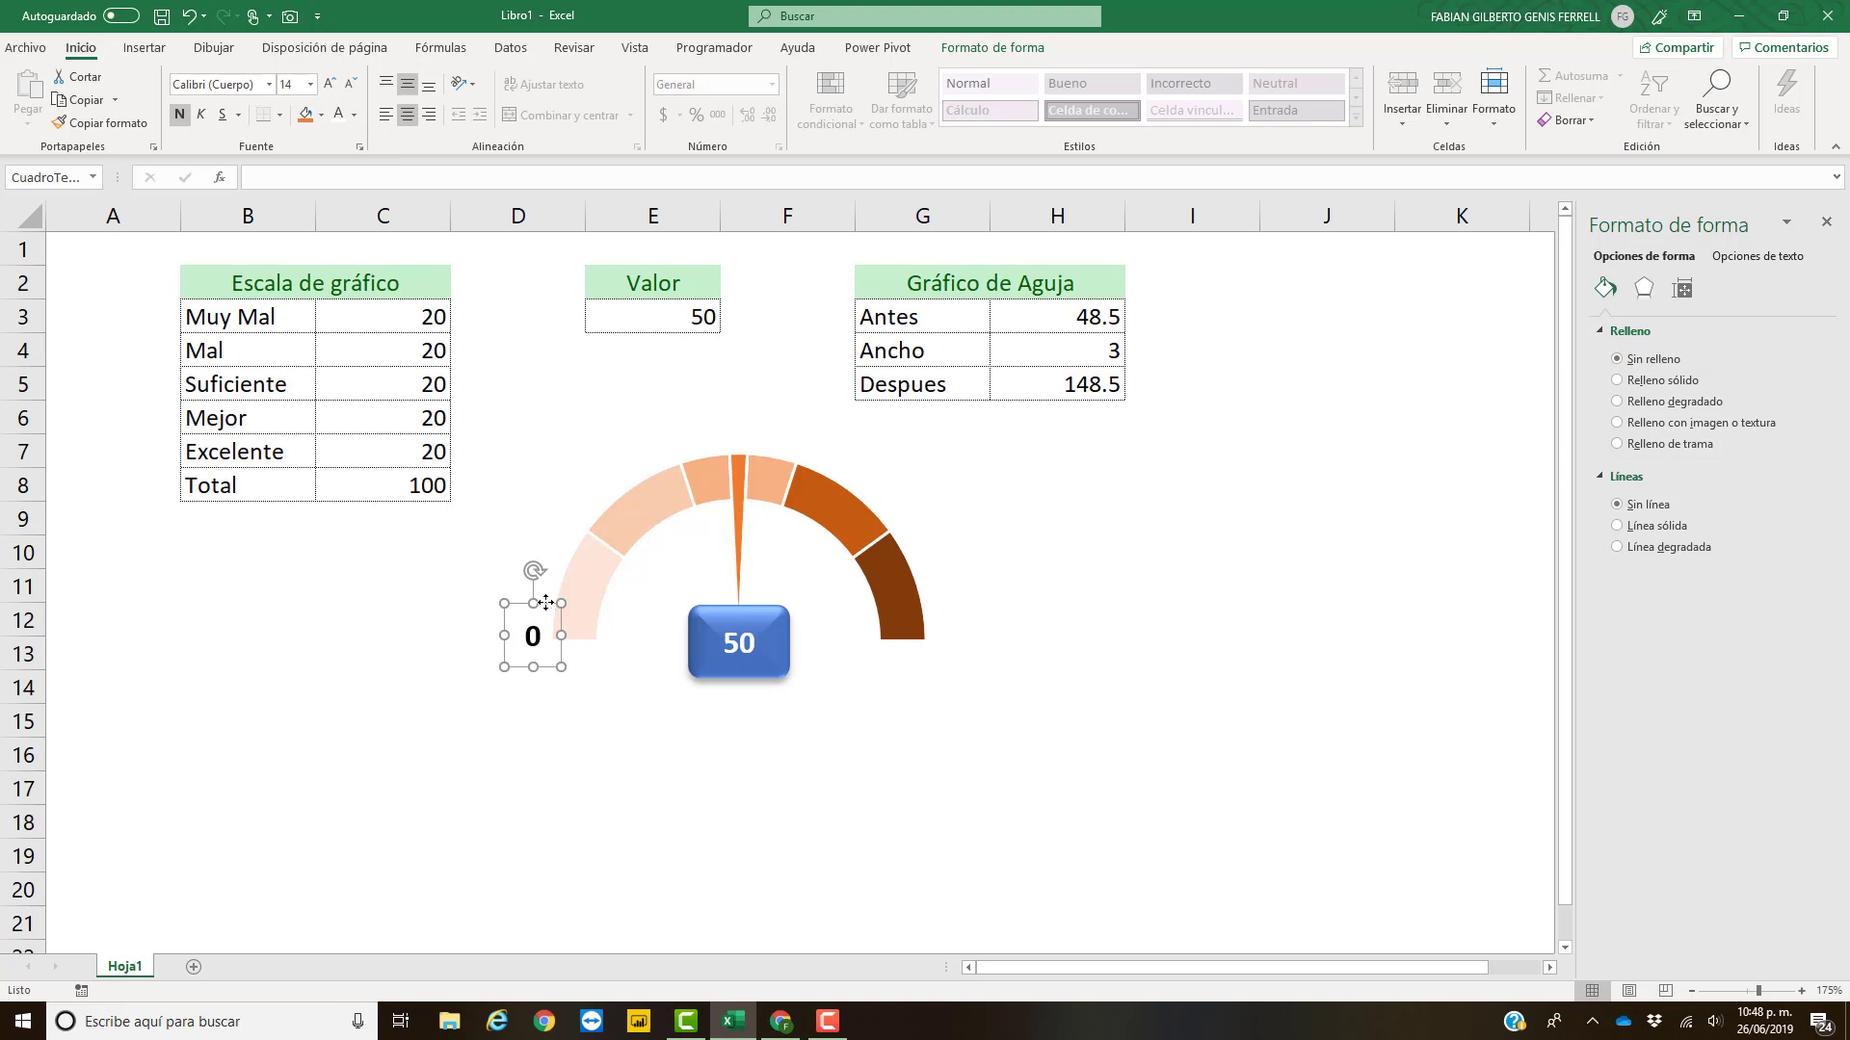
- Copy the 0 label to the boundary between the first and second segments, change it to 20, and widen its box
left_click_drag(548, 668, 576, 549)
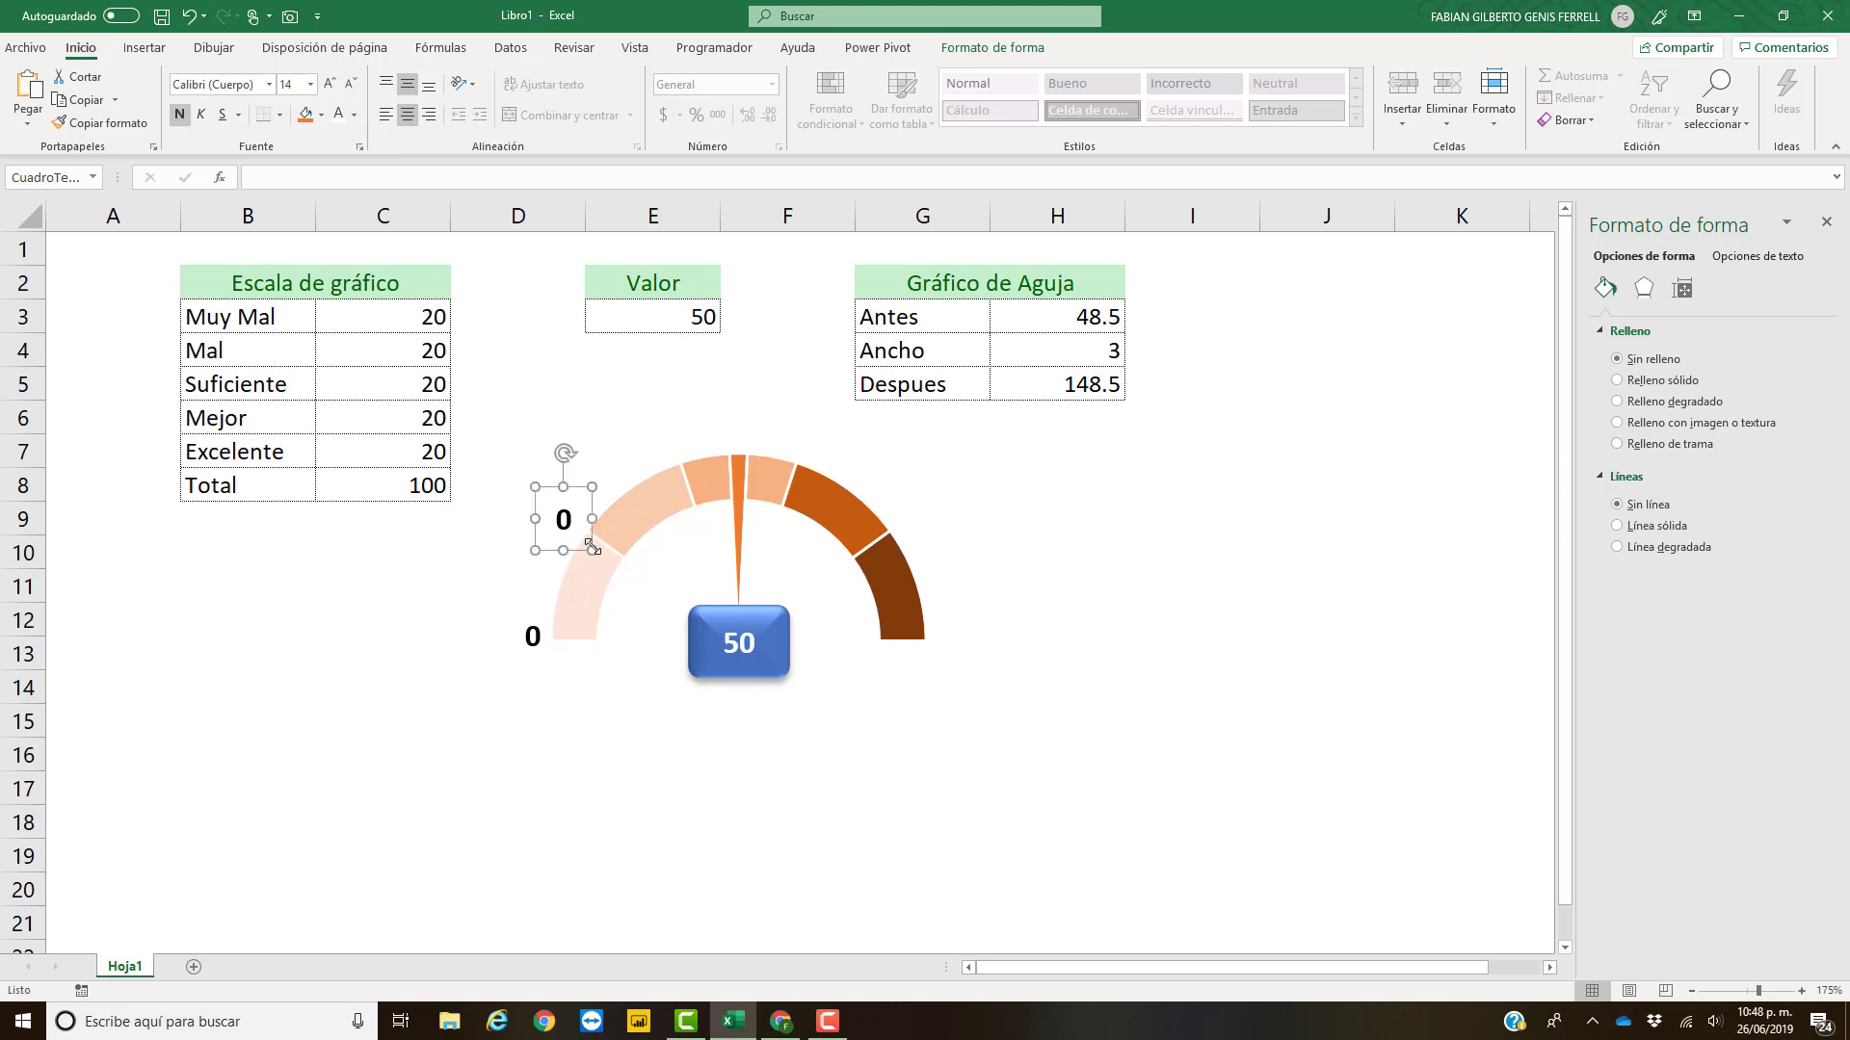
left_click(555, 521)
type("2")
left_click_drag(535, 519, 523, 518)
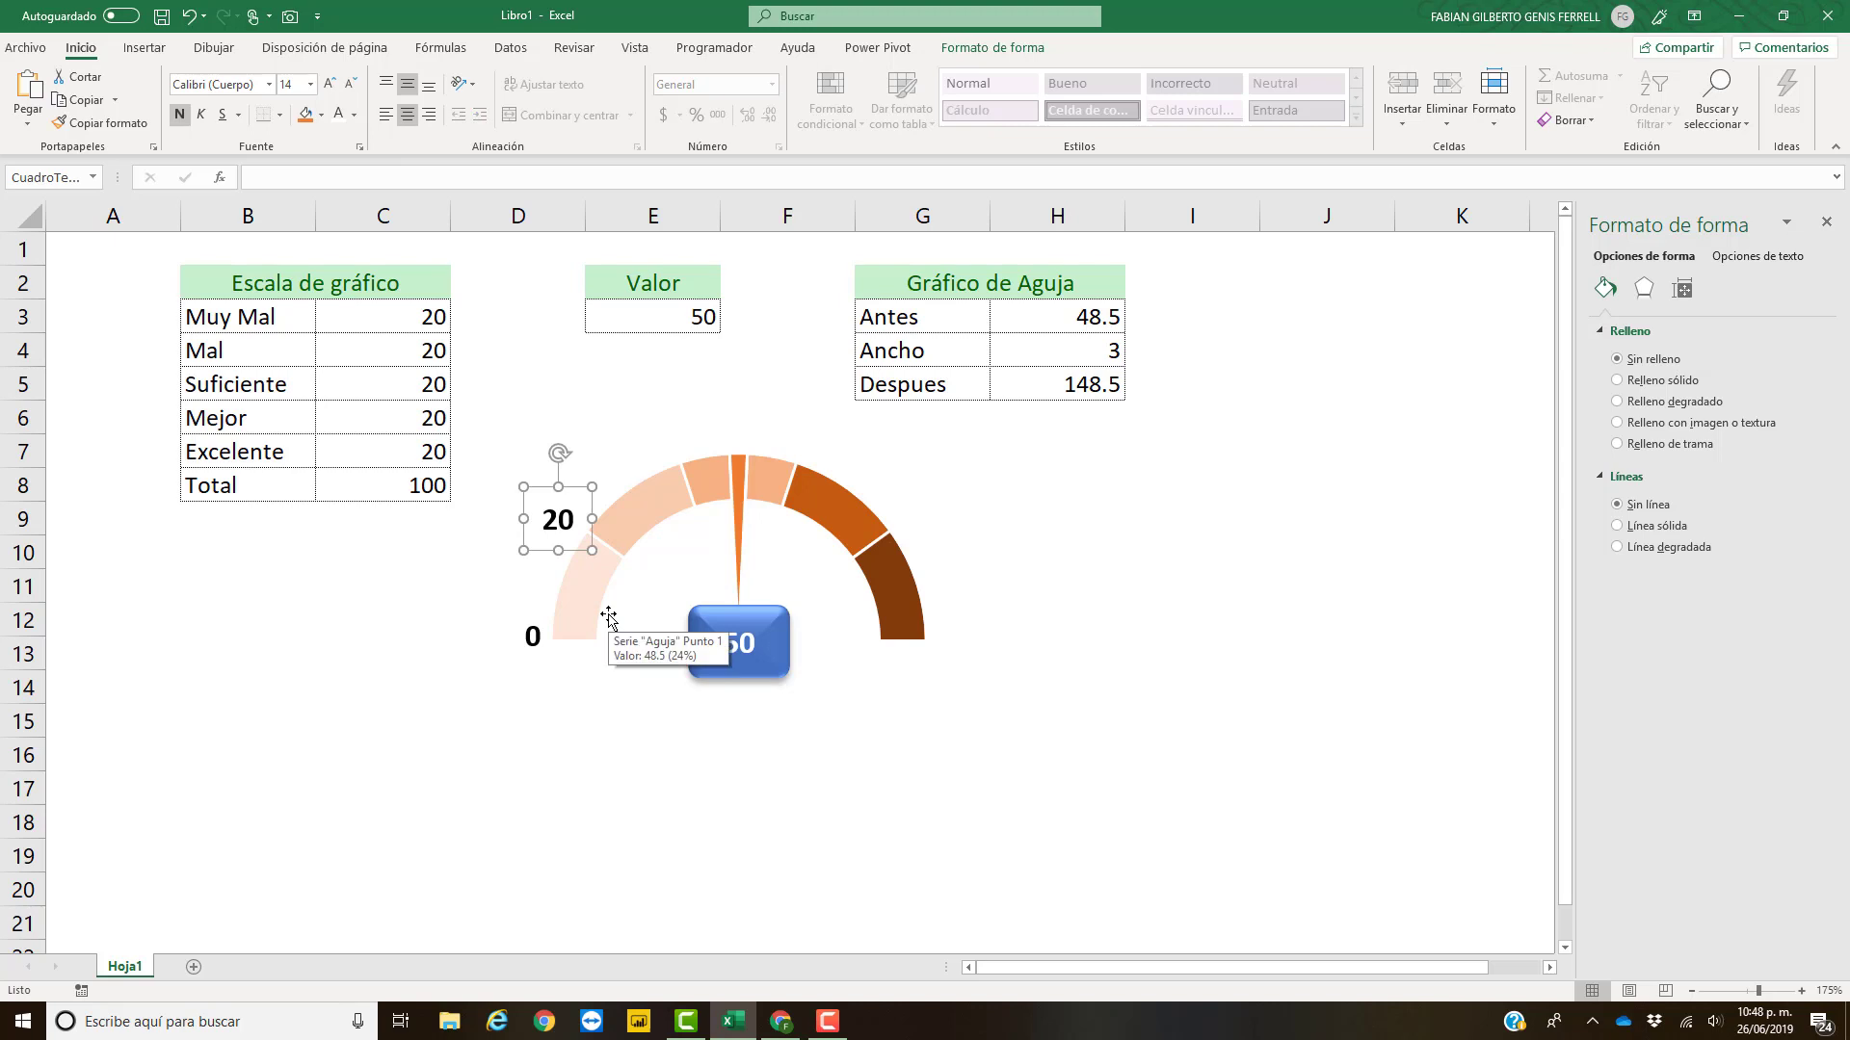
- Copy the 20 label to the boundary between the second and third segments and change its text to 40
left_click_drag(577, 532, 688, 408)
left_click(677, 448)
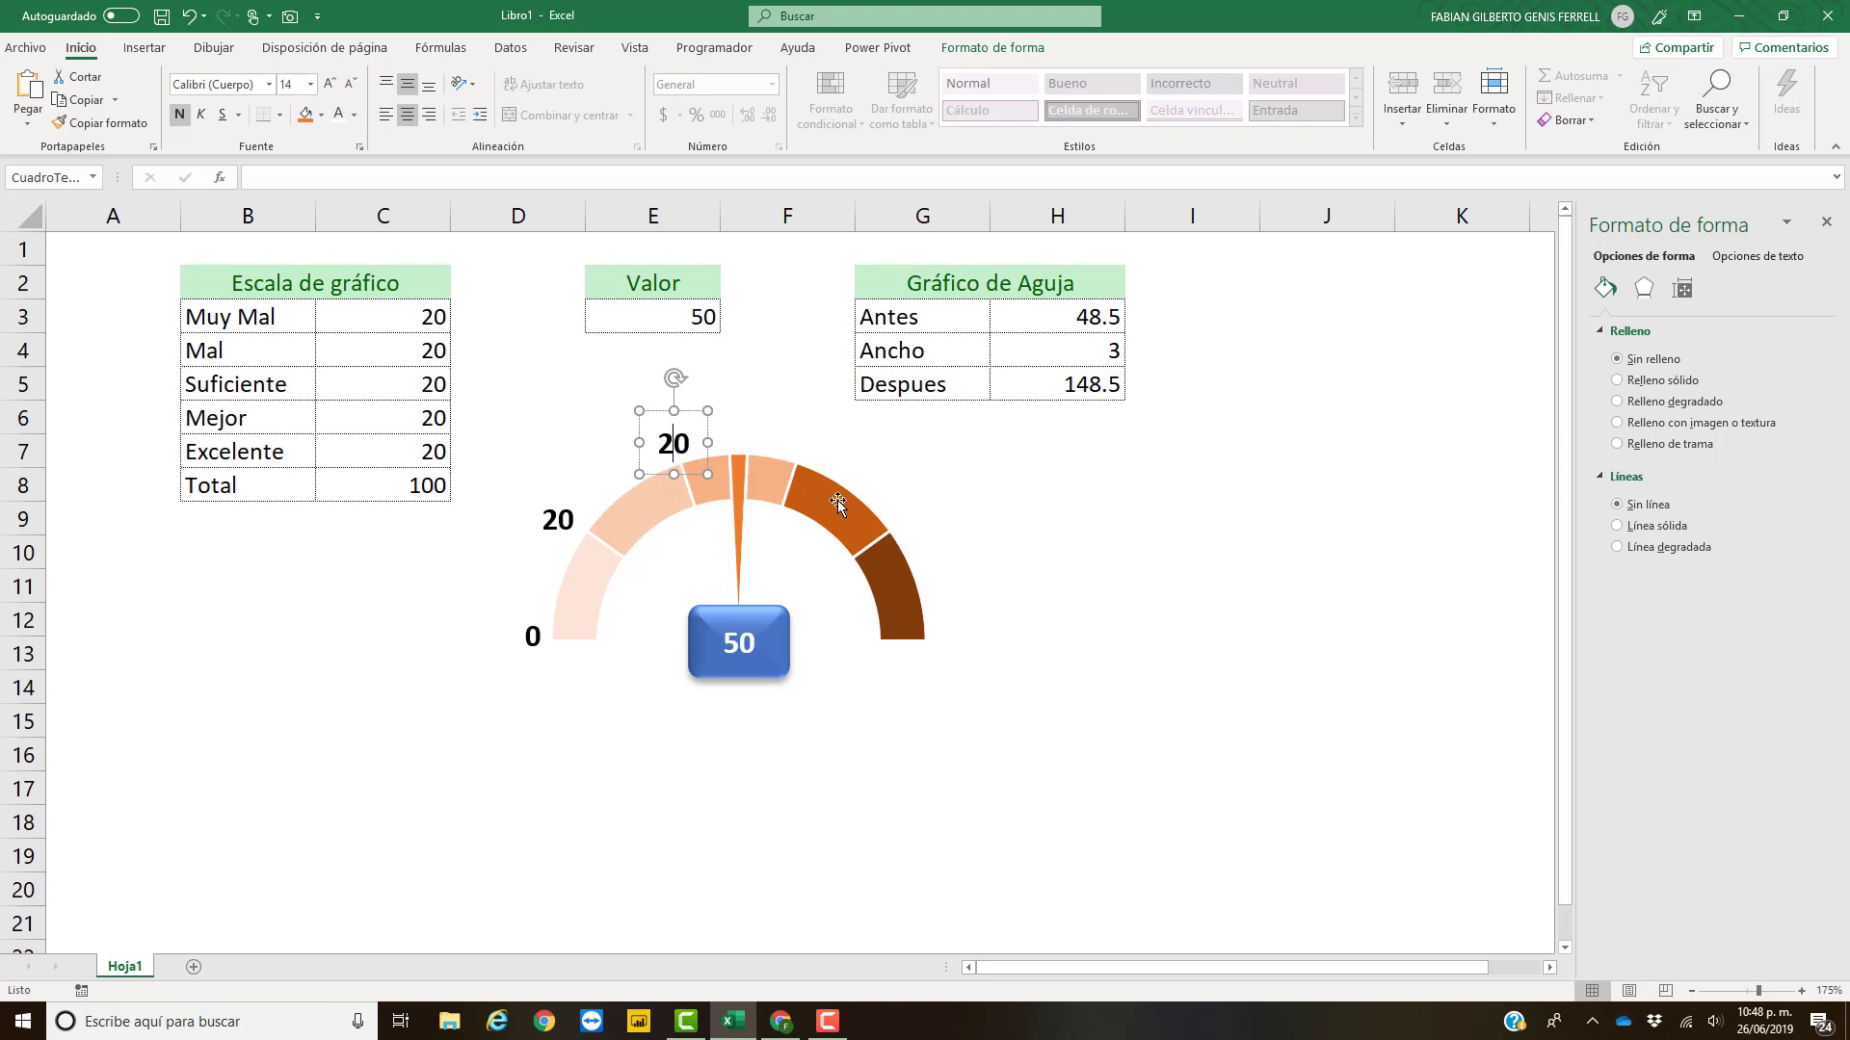
key("BackSpace")
type("4")
- Copy the 40 label to the boundary between the third and fourth segments and change its text to 60
left_click_drag(690, 408, 822, 406)
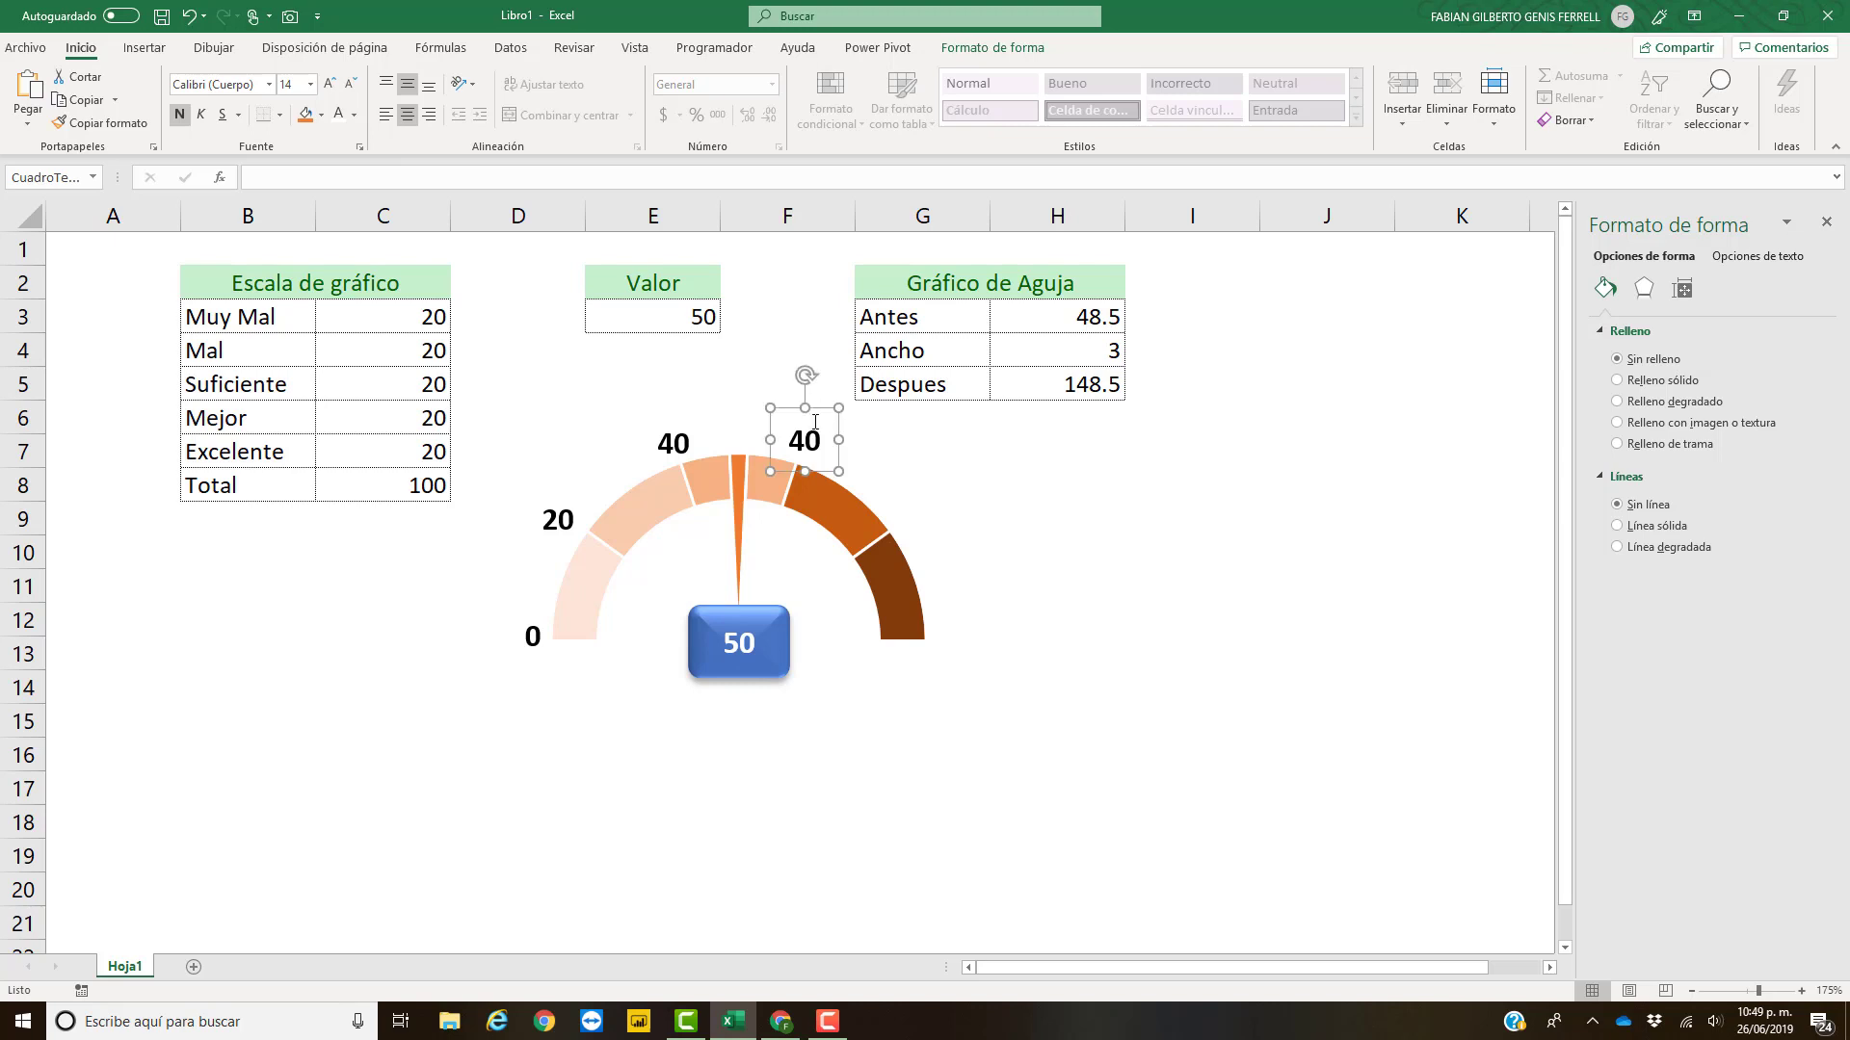
left_click(803, 441)
key("BackSpace")
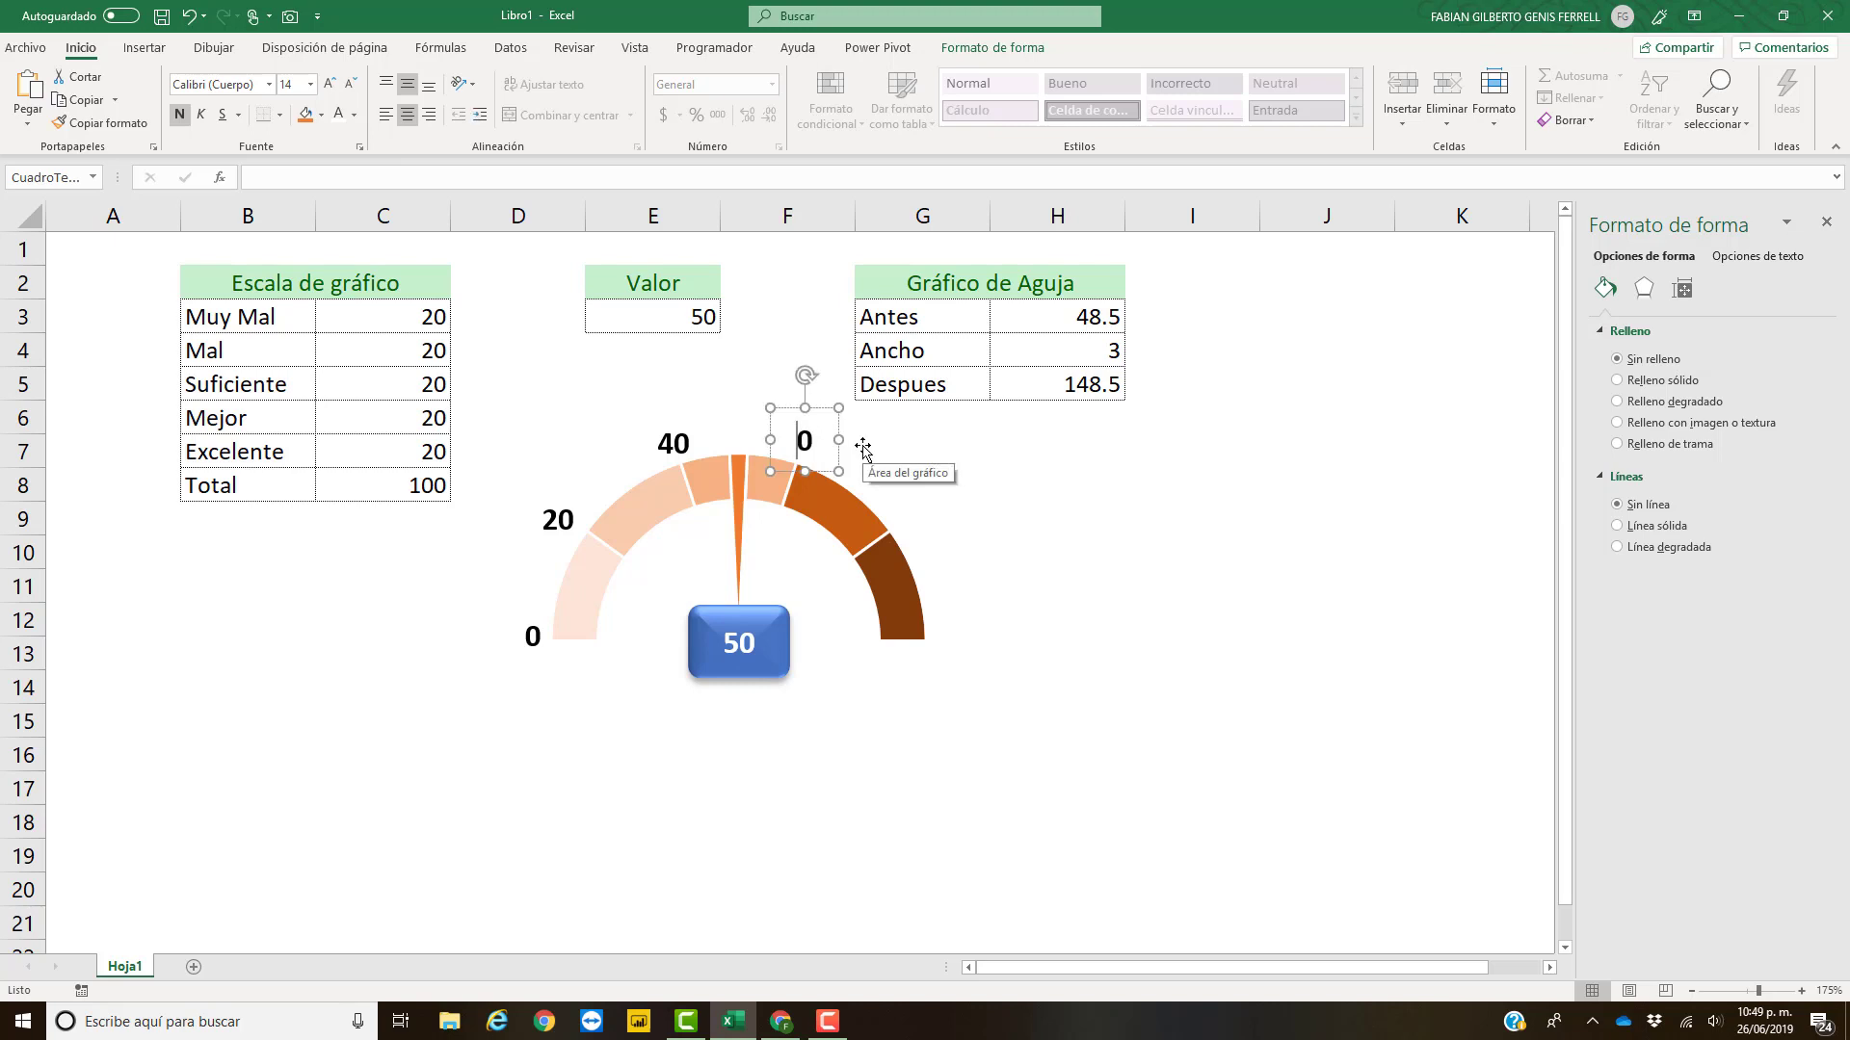
type("6")
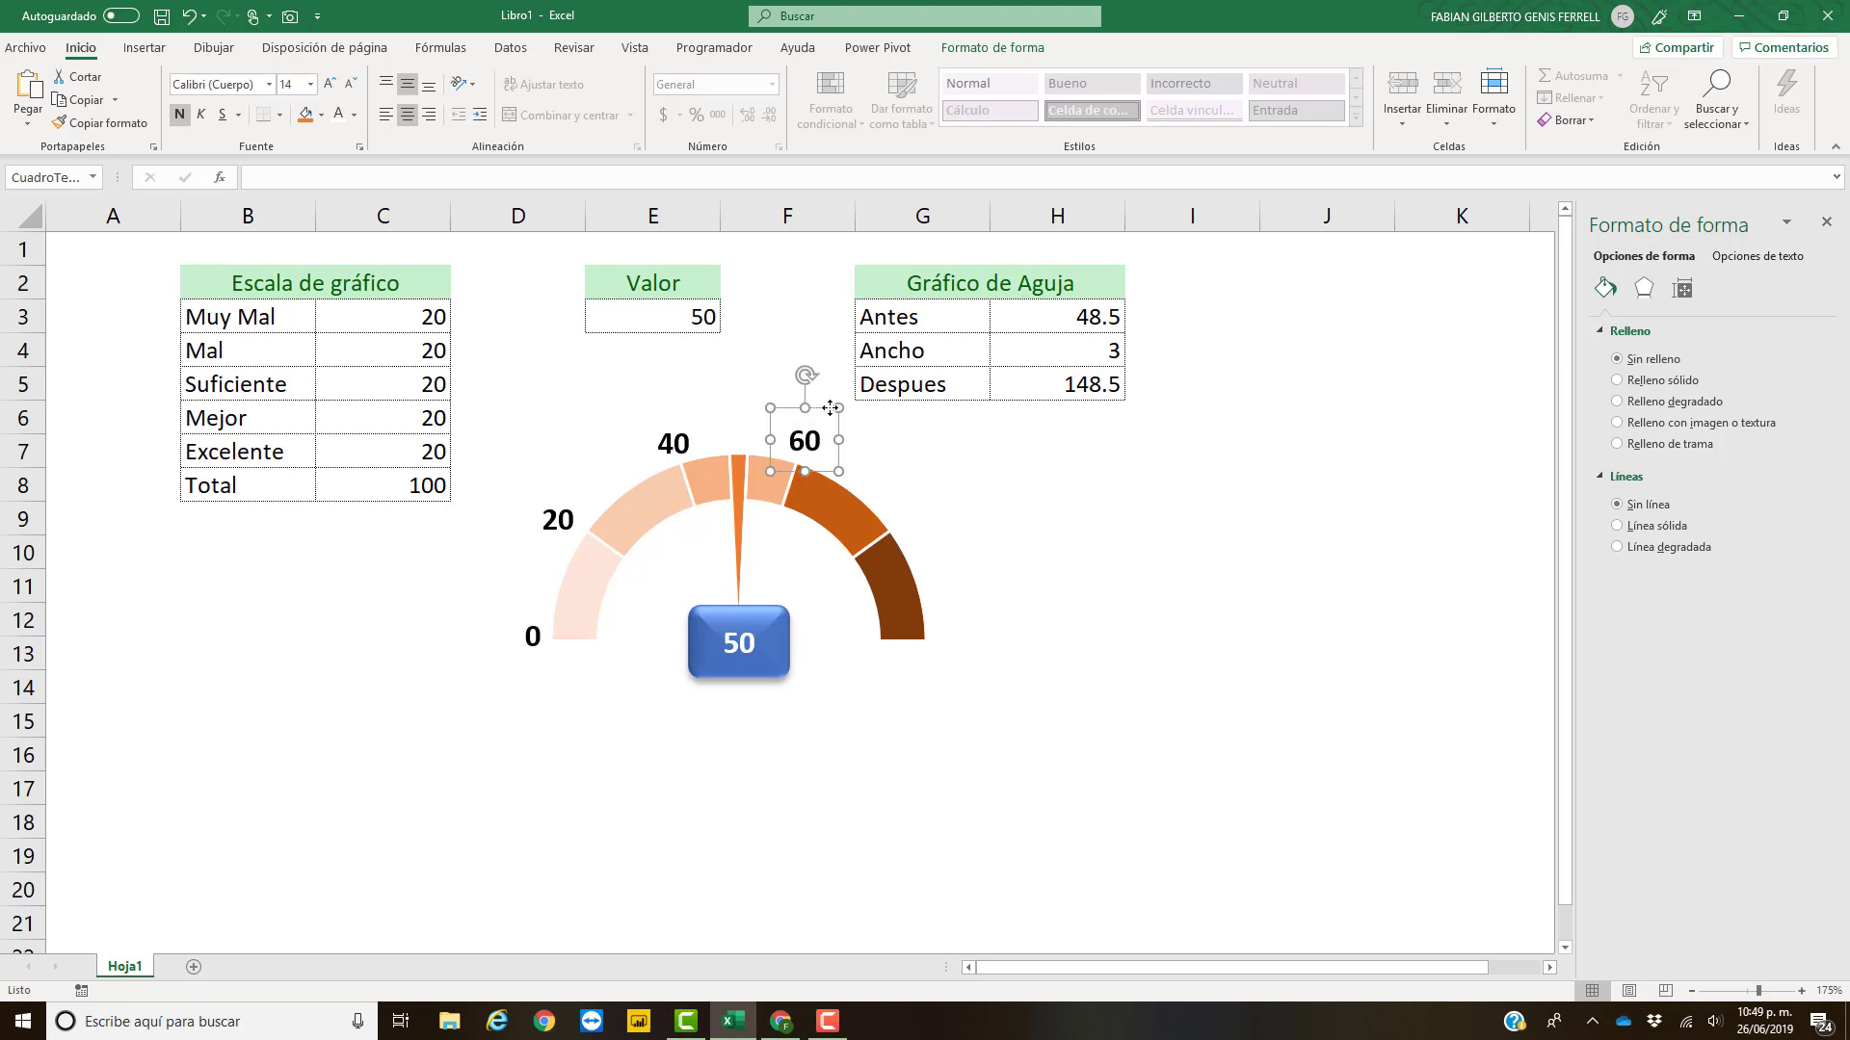
- Copy the 60 label to the boundary between the fourth and fifth segments and change its text to 80
left_click_drag(827, 470, 928, 535)
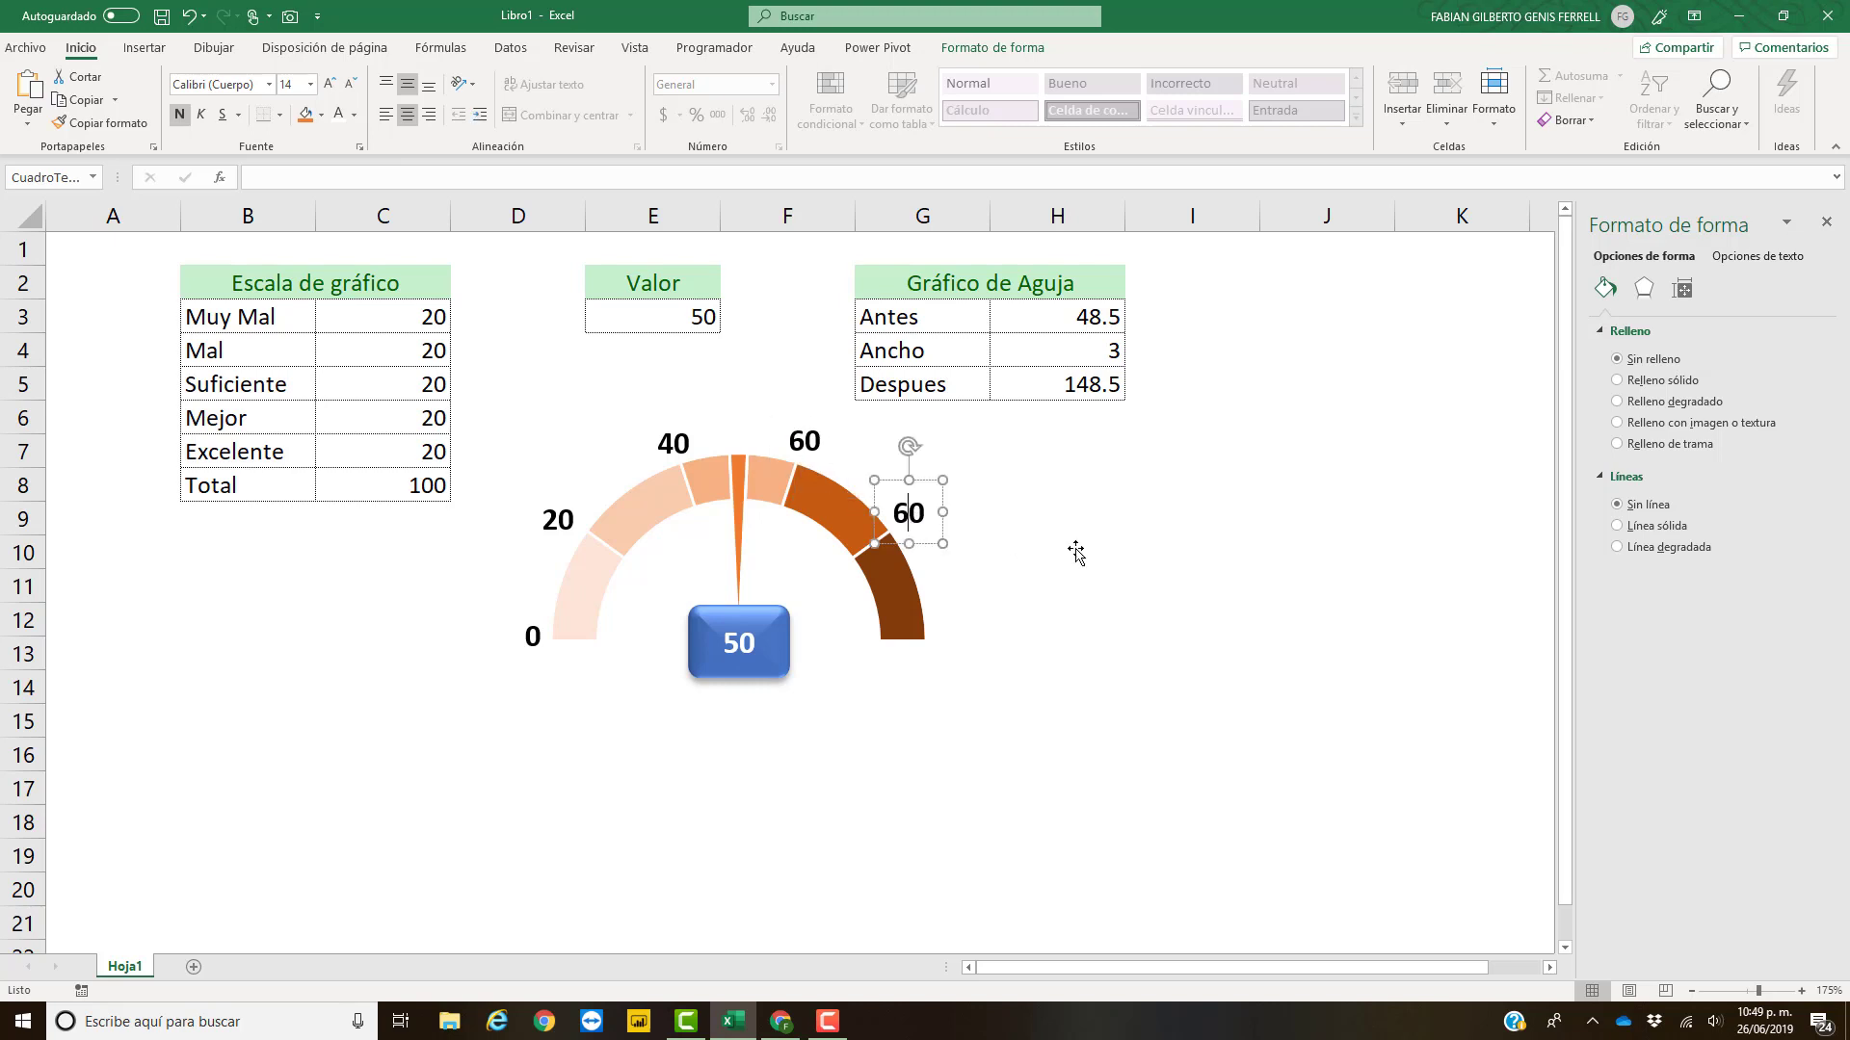
key("BackSpace")
type("8")
- Duplicate the 80 label, place it at the end of the scale, change its text to 100, and widen its box
key("ctrl+d")
left_click_drag(954, 572, 937, 640)
type("1")
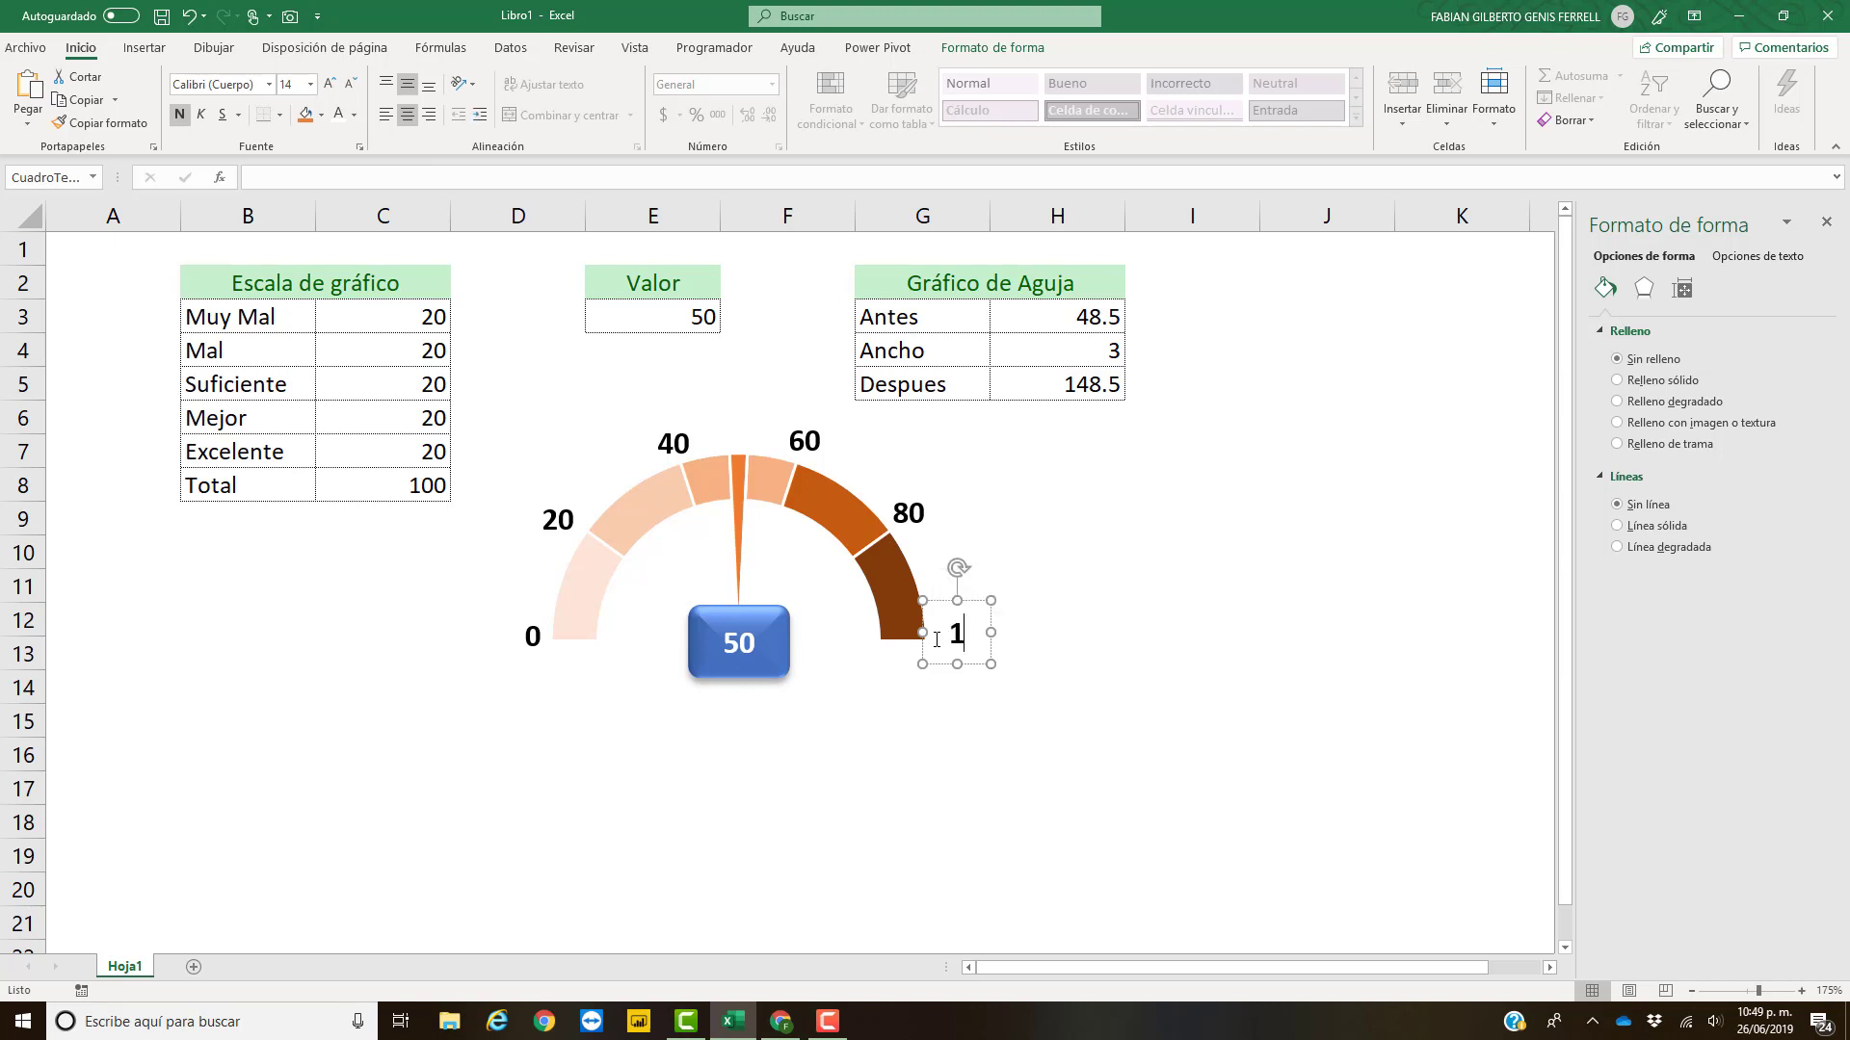
type("00")
left_click_drag(991, 633, 1012, 635)
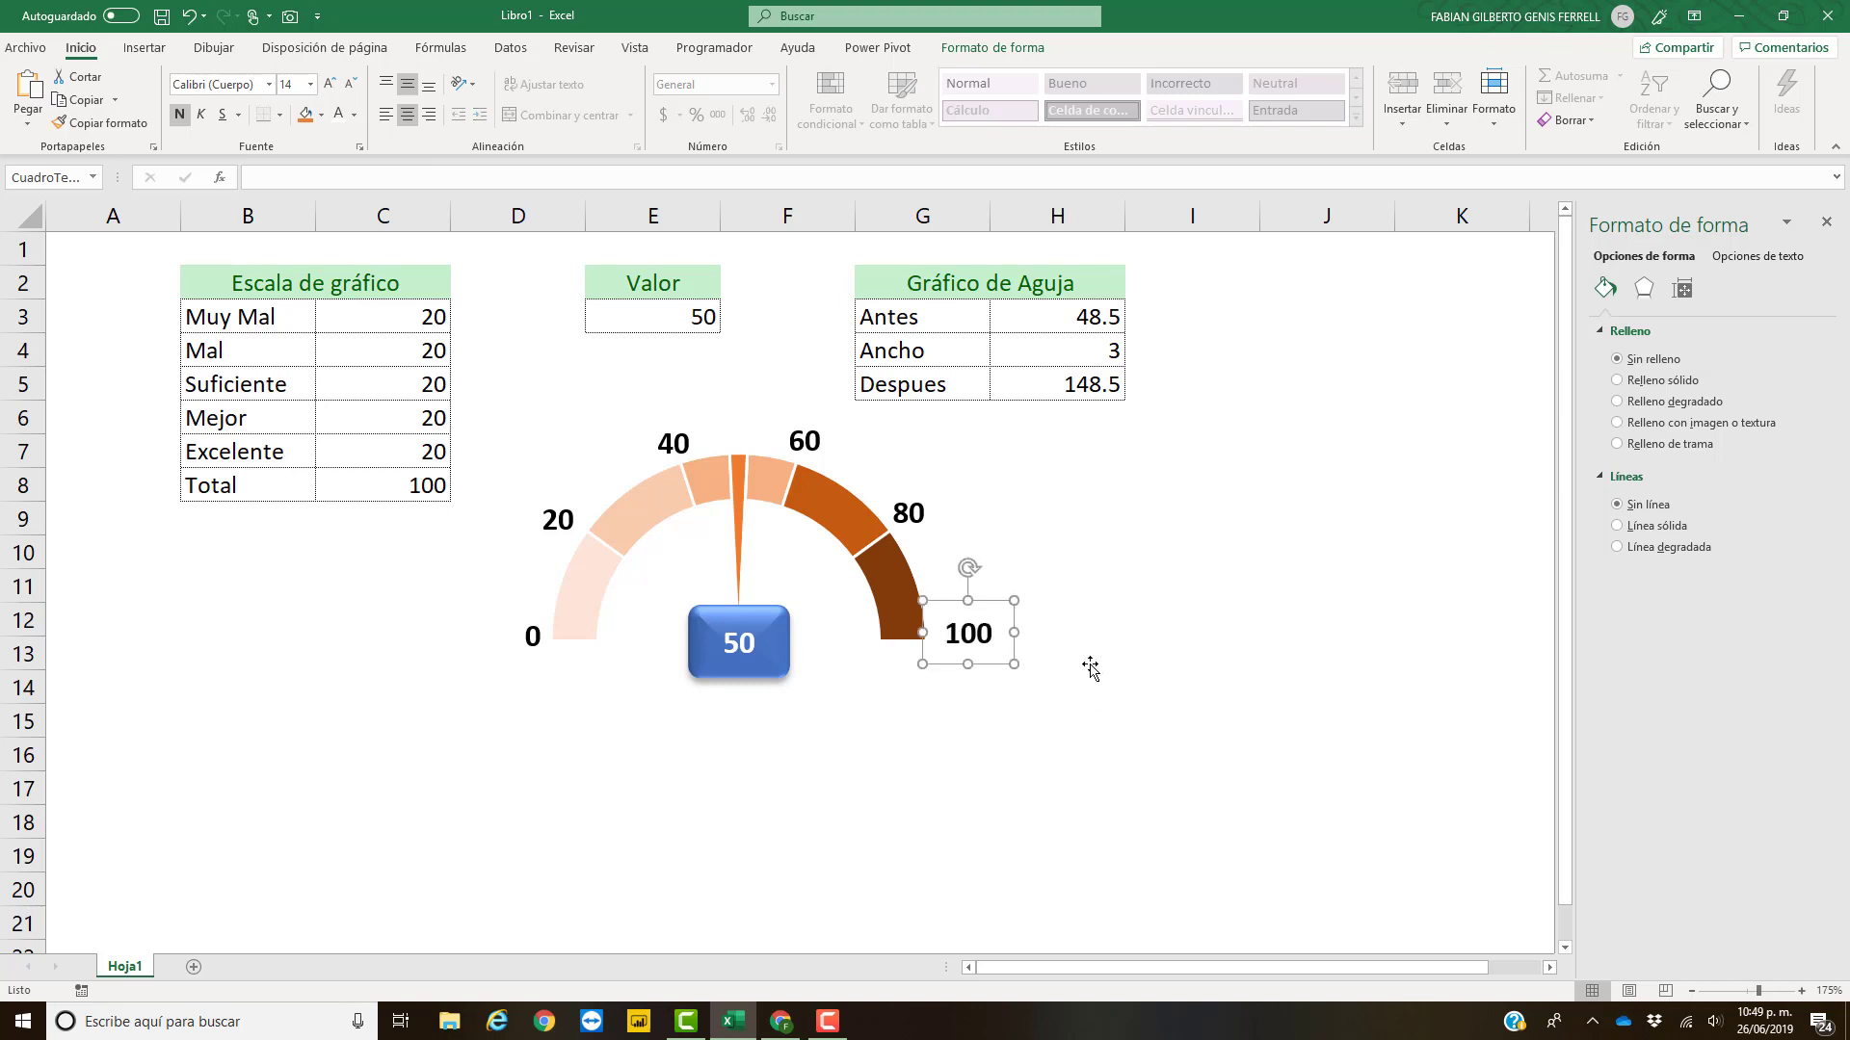
left_click(1075, 755)
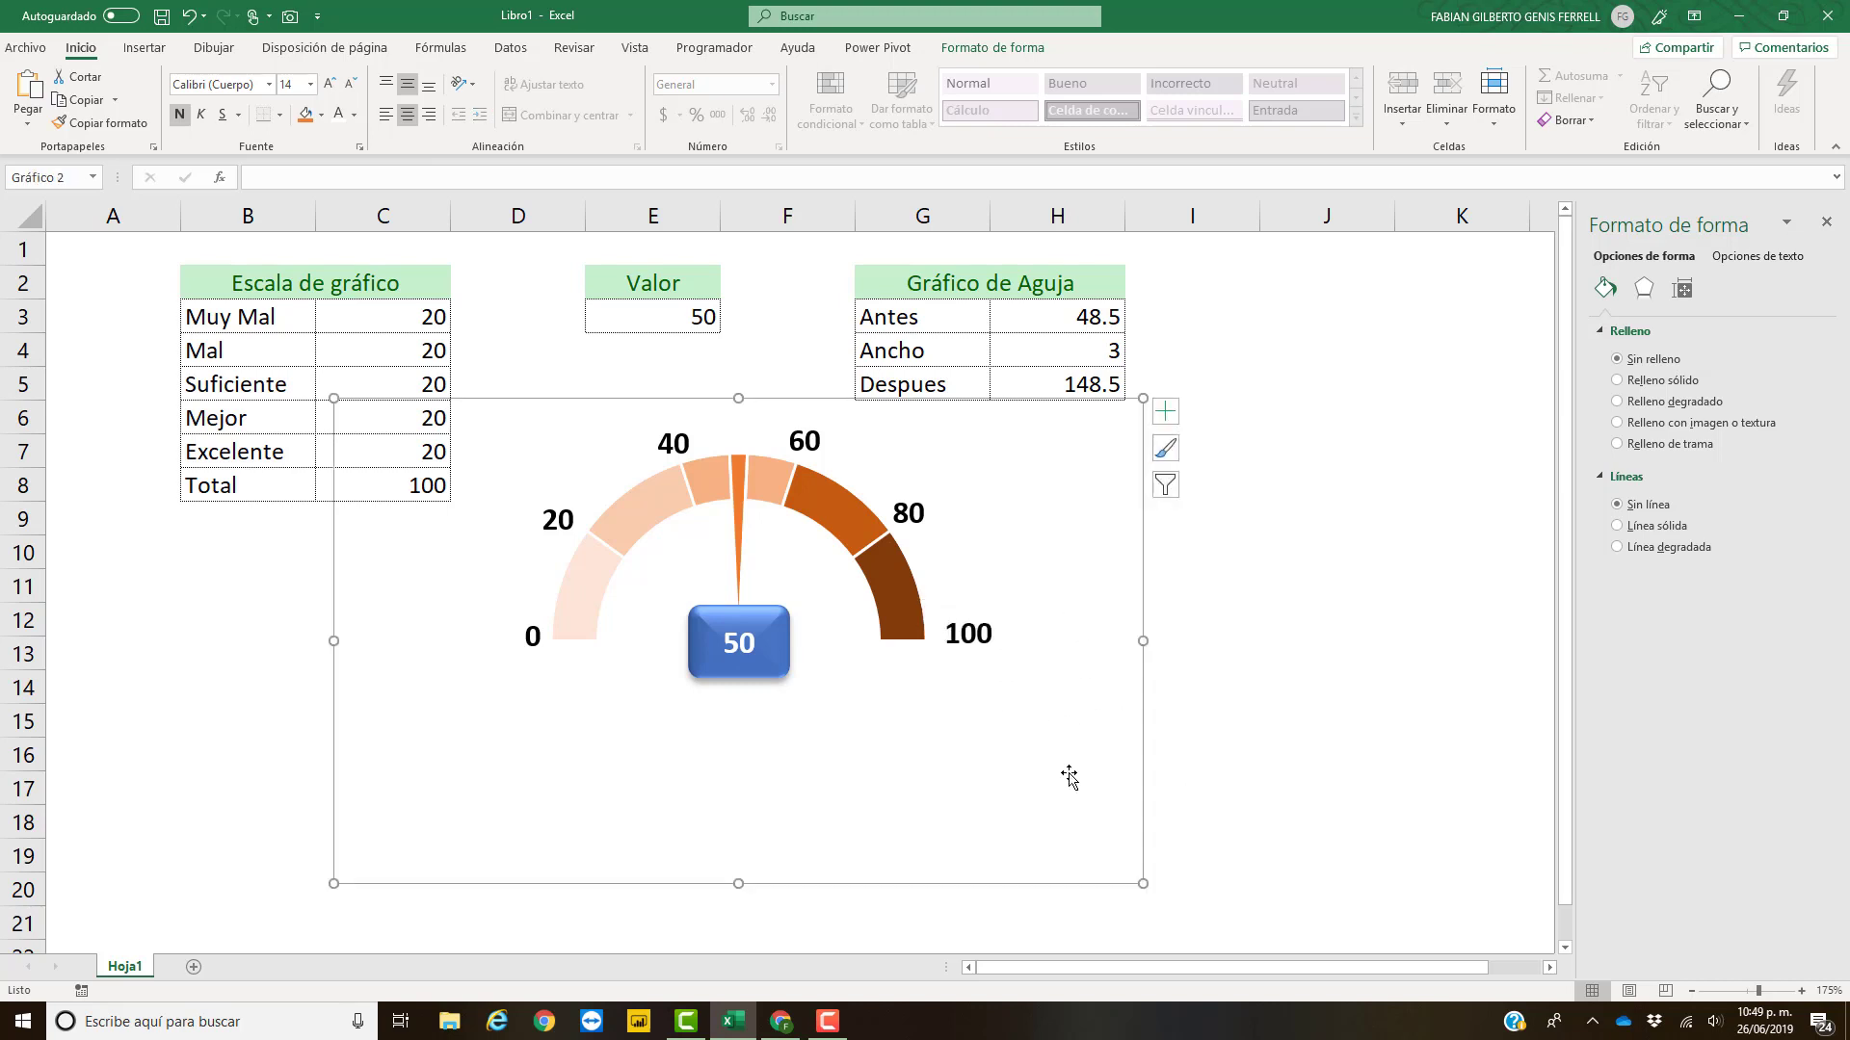
left_click(1367, 678)
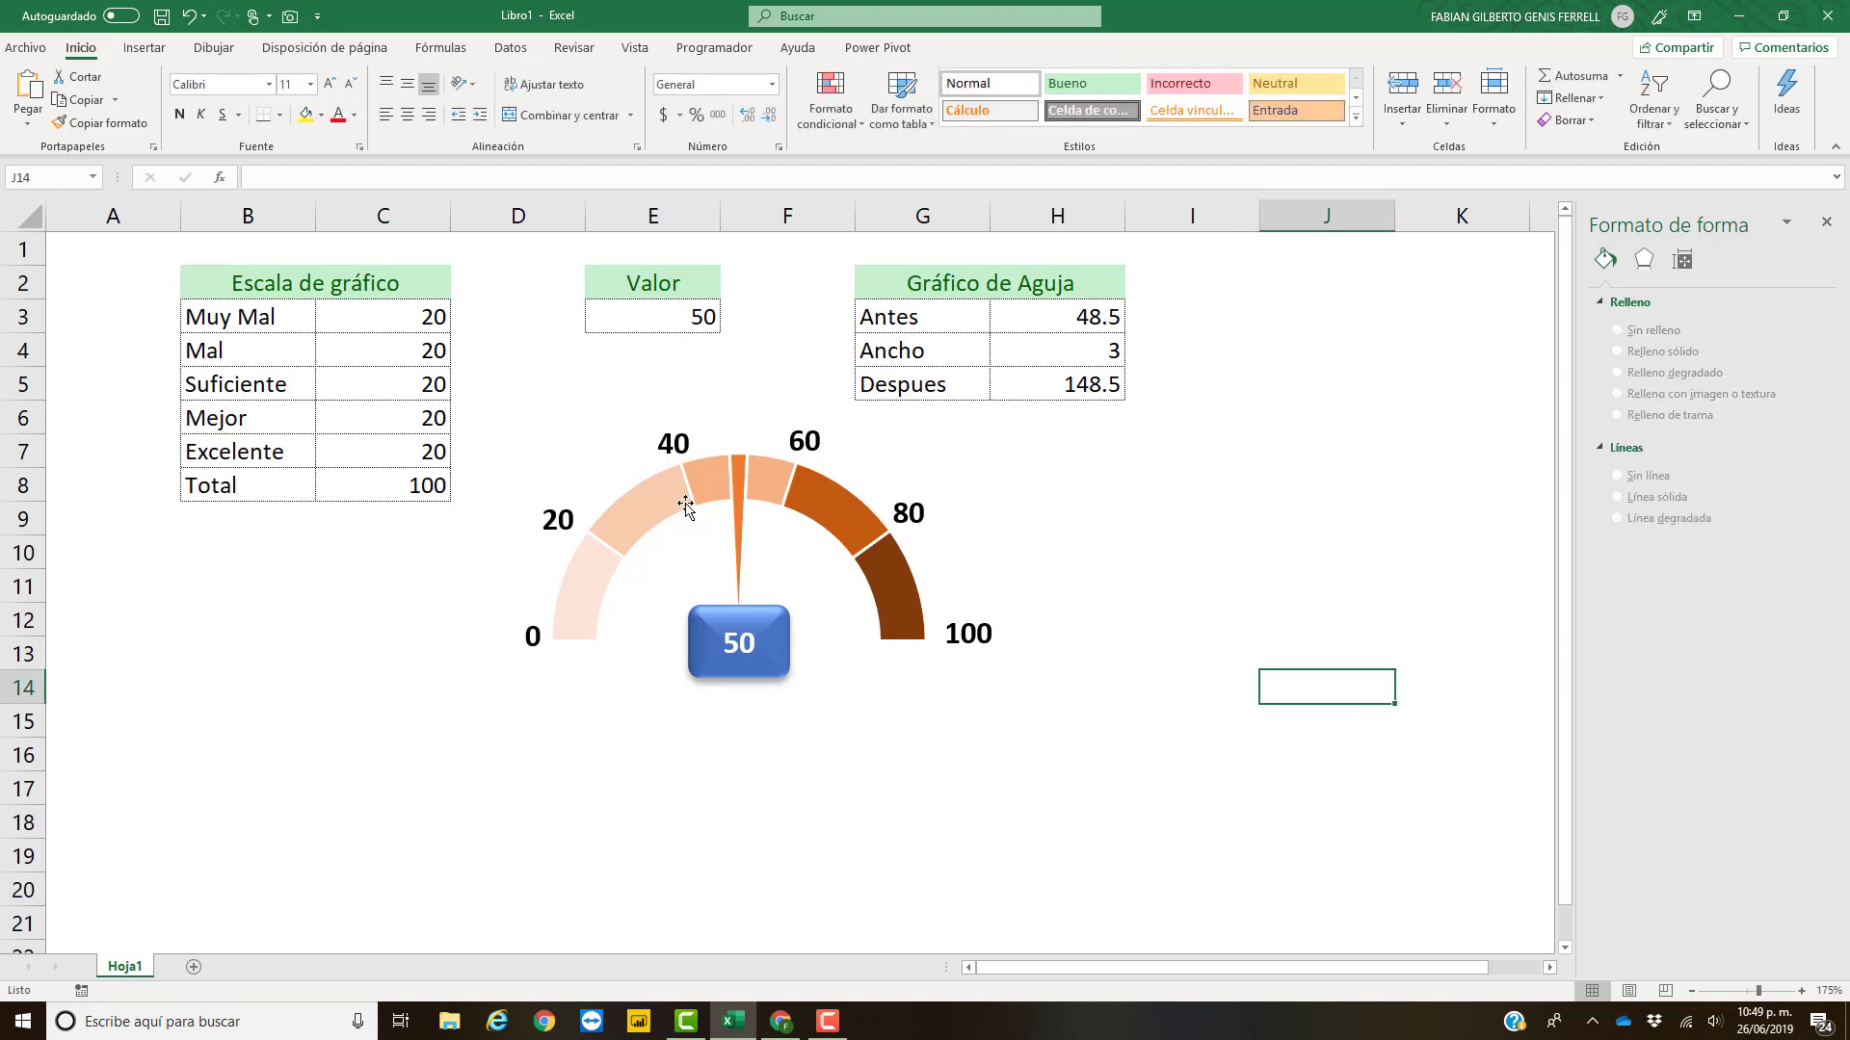
- Set the Valor in cell E3 to 85 to test the needle against the scale labels
left_click(656, 324)
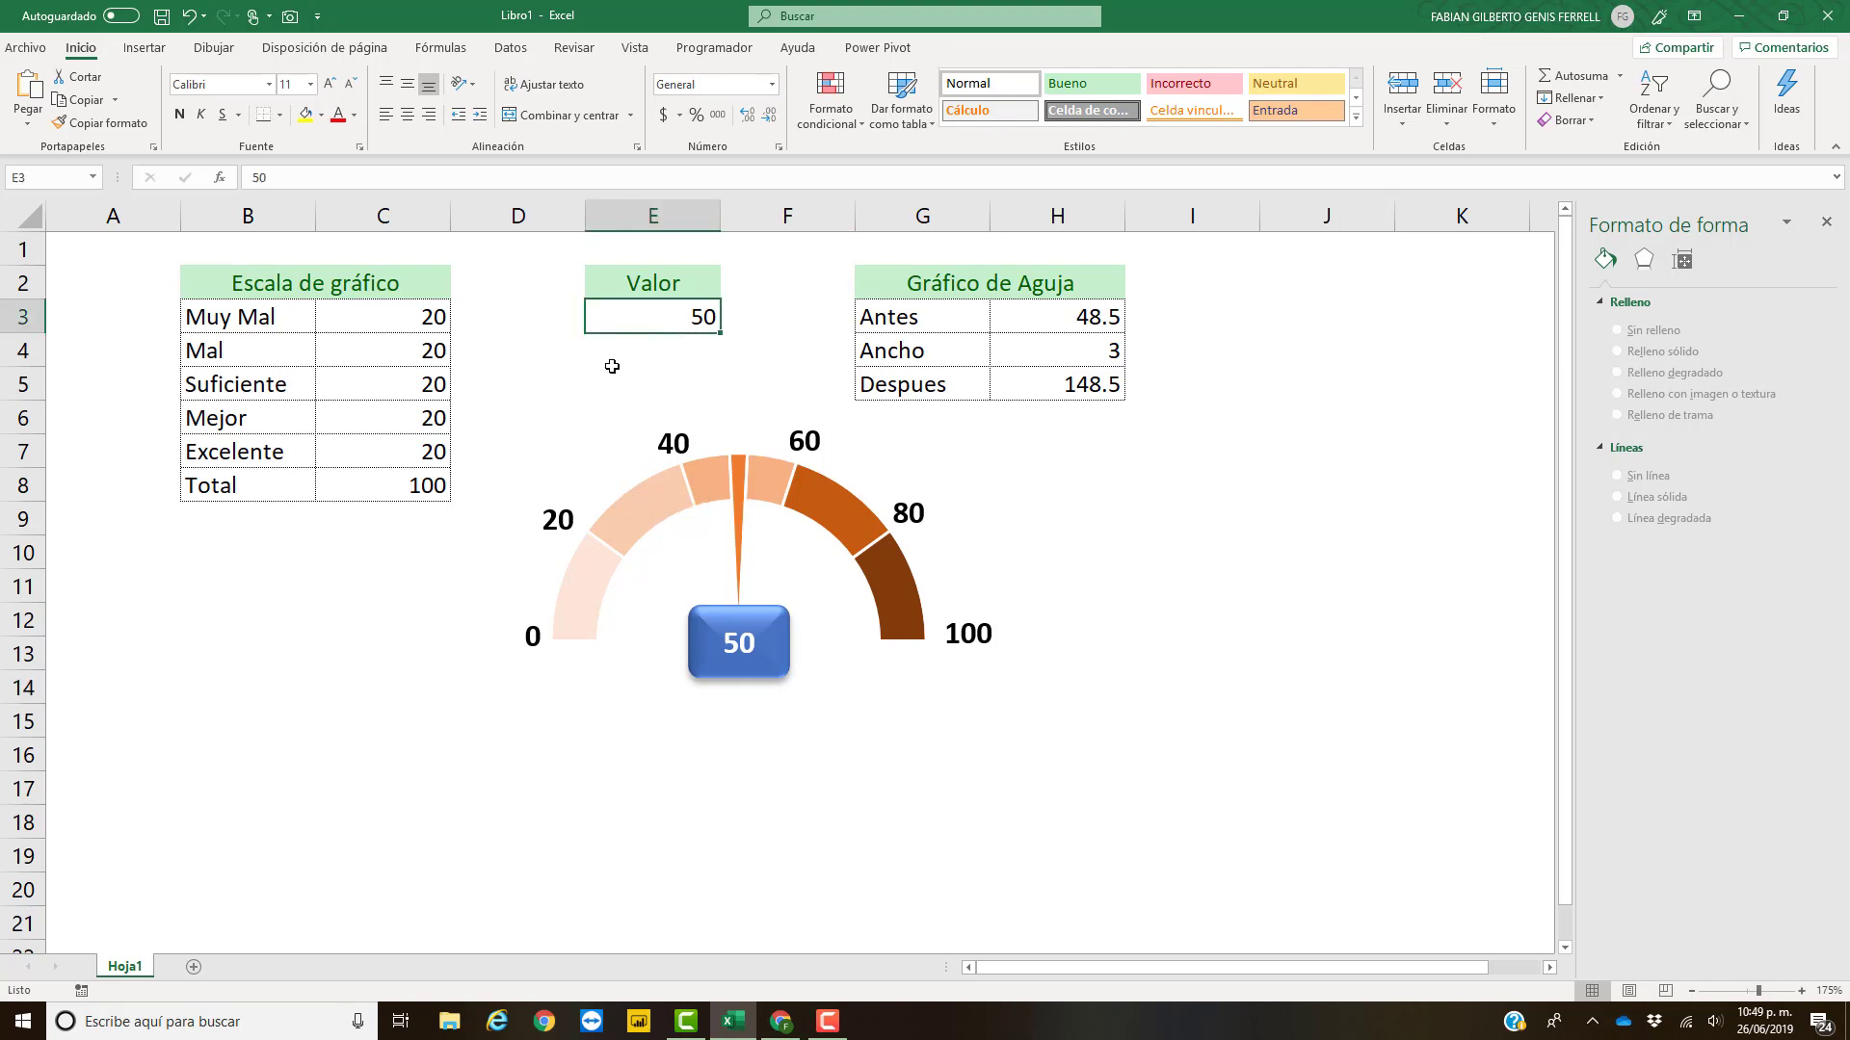
type("85")
key("Return")
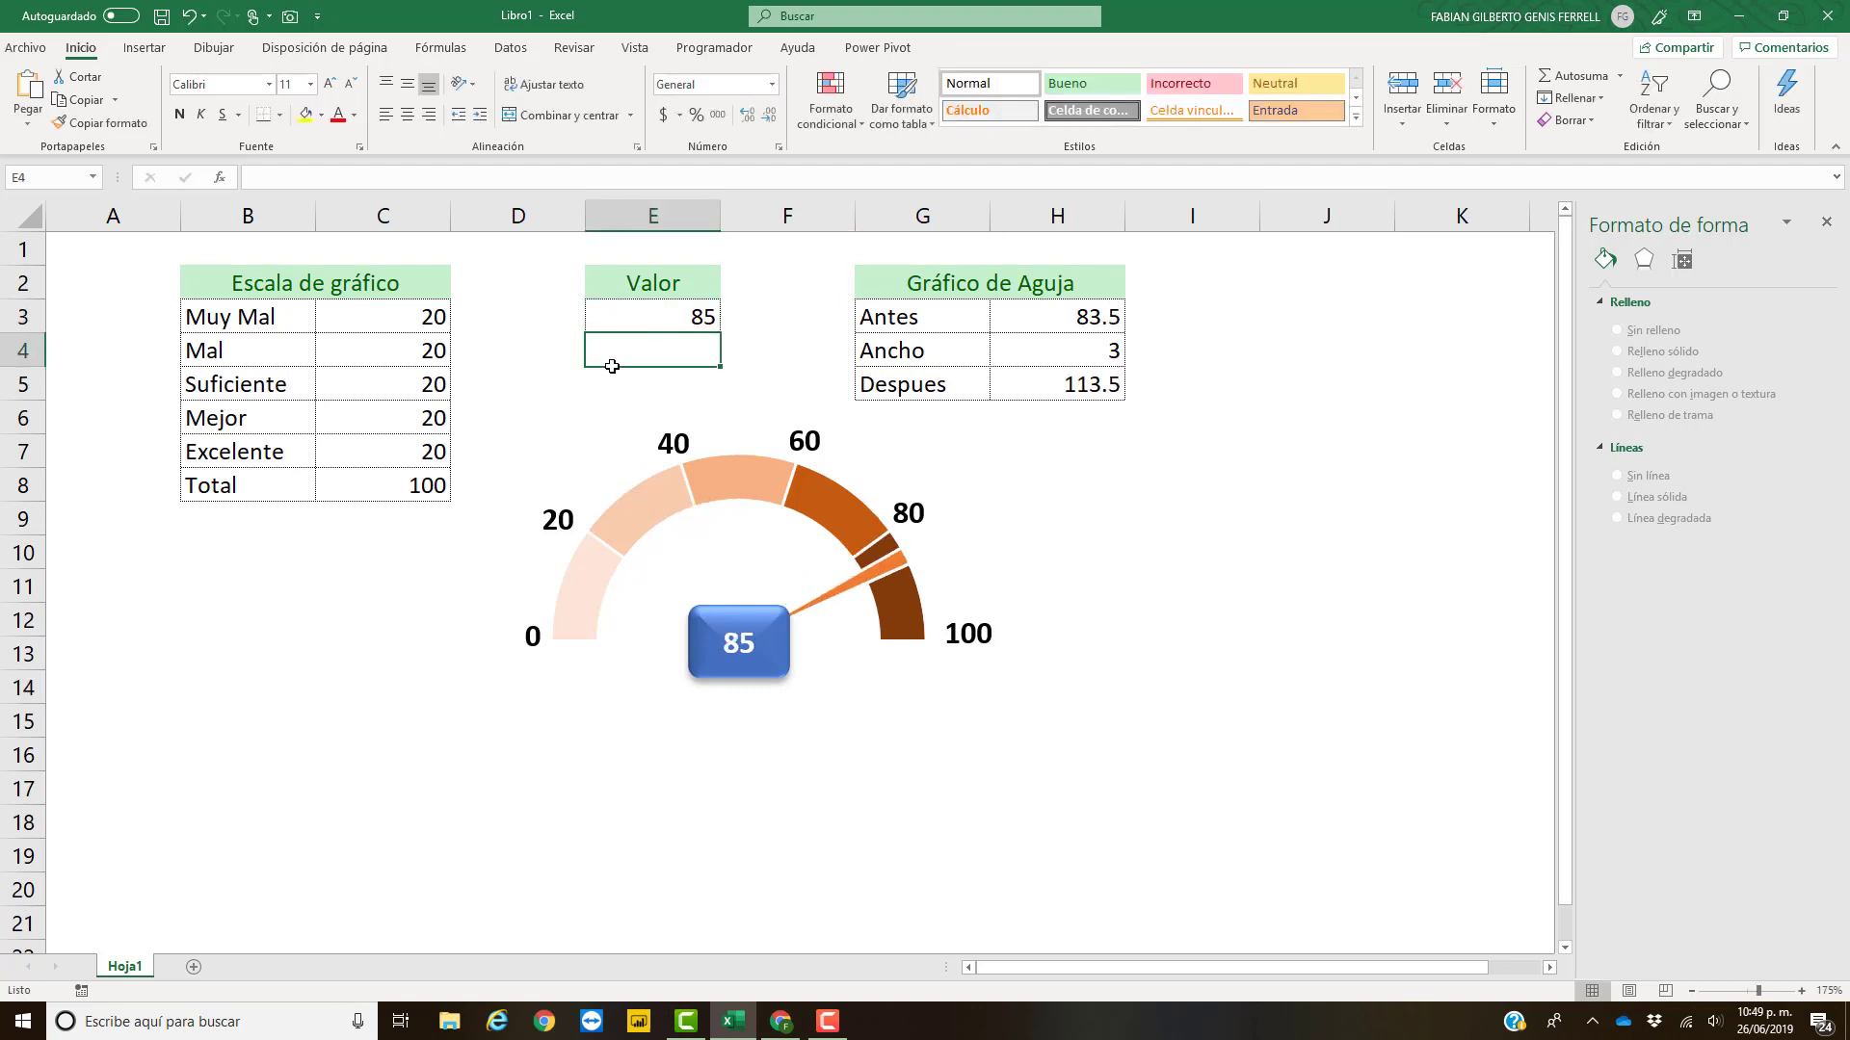